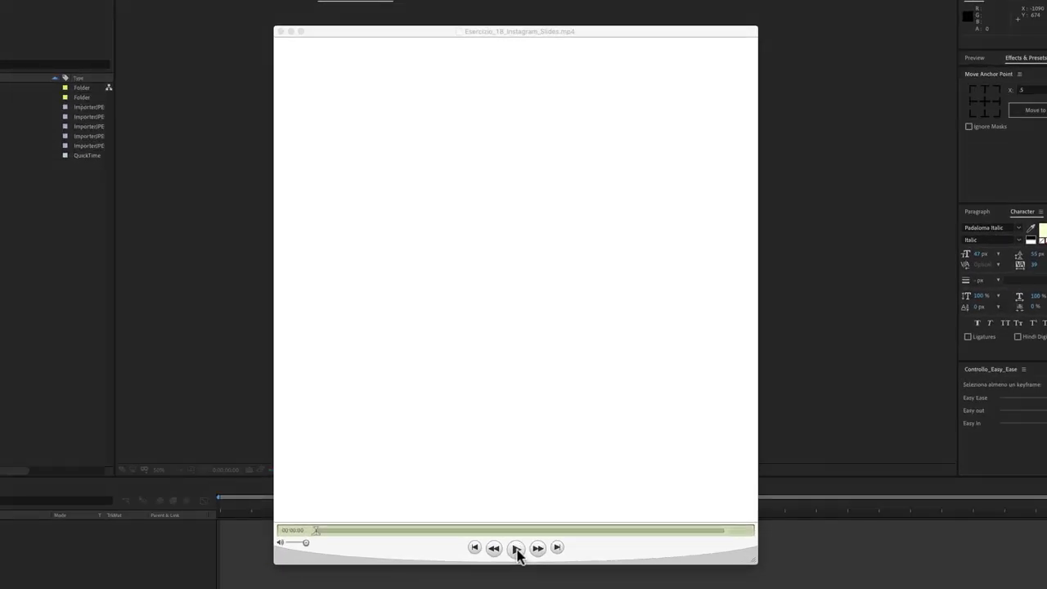
Step: Play the finished slide video and scrub through the Motion Graphics and After Effects Tutorials scenes
left_click(516, 548)
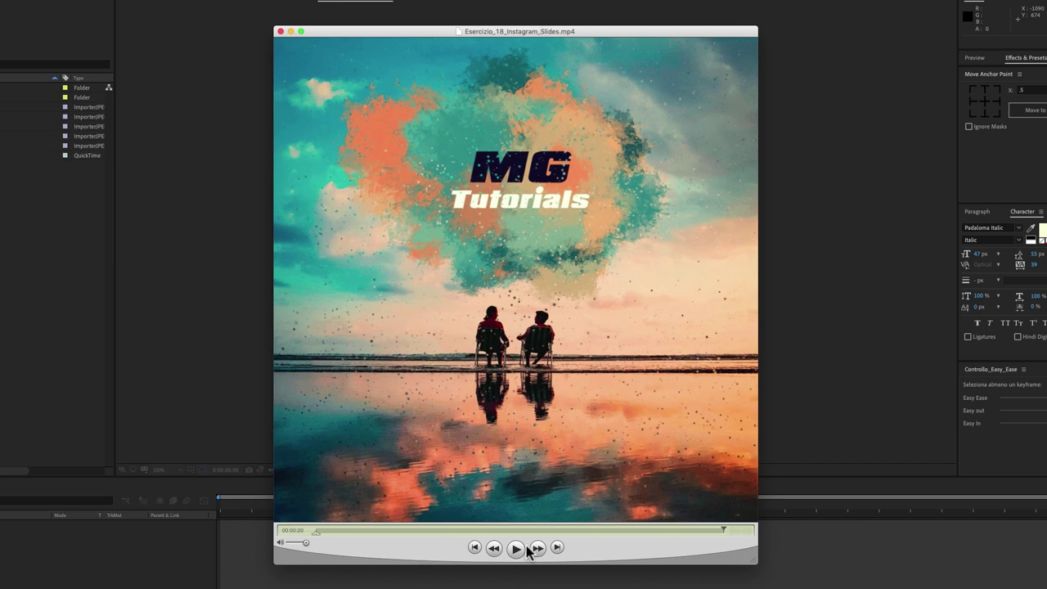
mouse_move(723, 529)
left_mouse_down()
mouse_move(345, 532)
mouse_move(368, 542)
left_mouse_up()
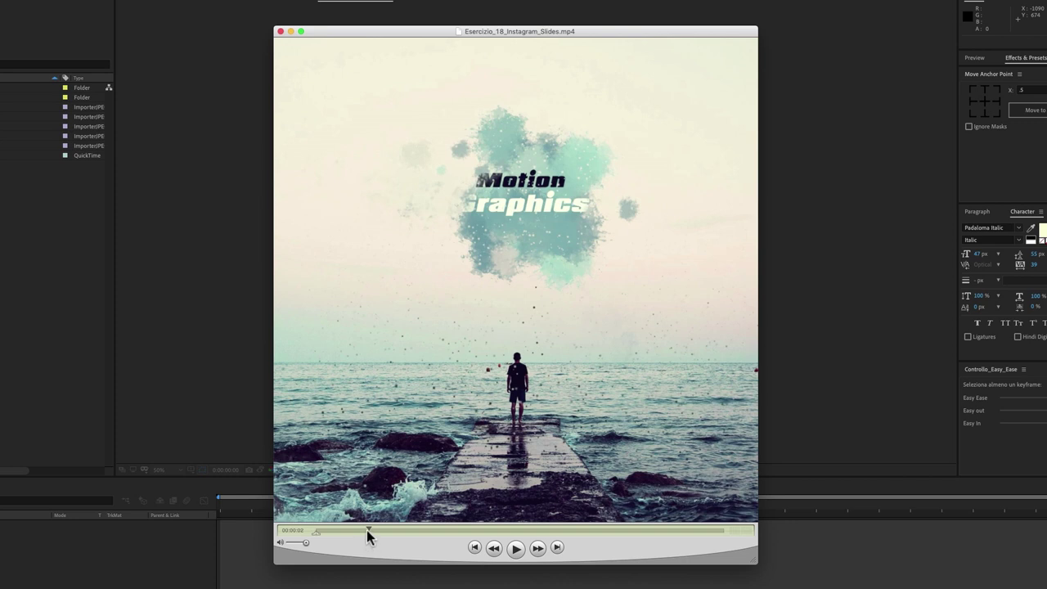
left_click_drag(368, 532, 461, 531)
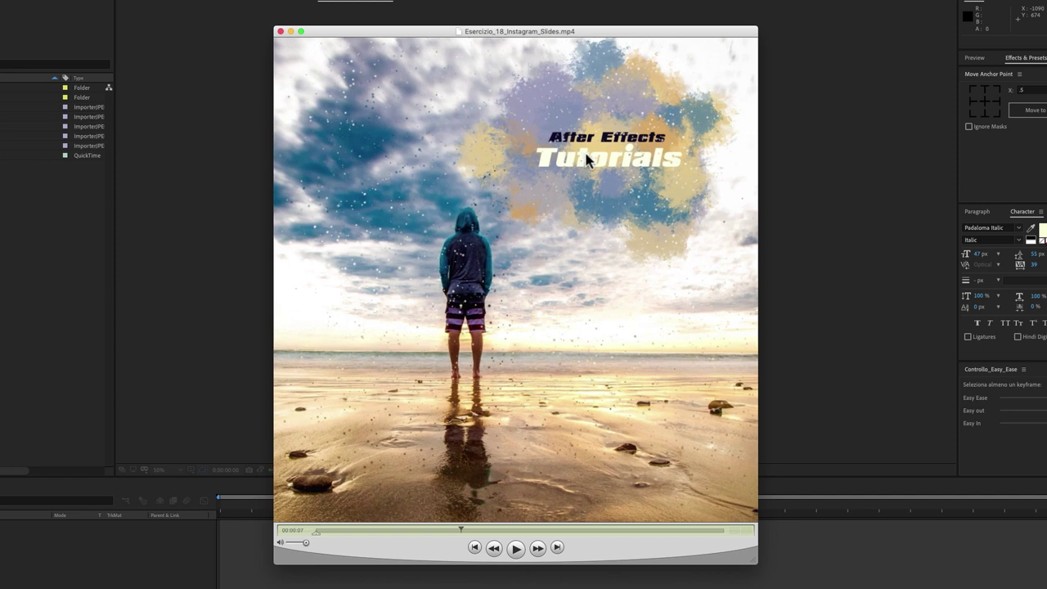
left_click_drag(460, 531, 537, 549)
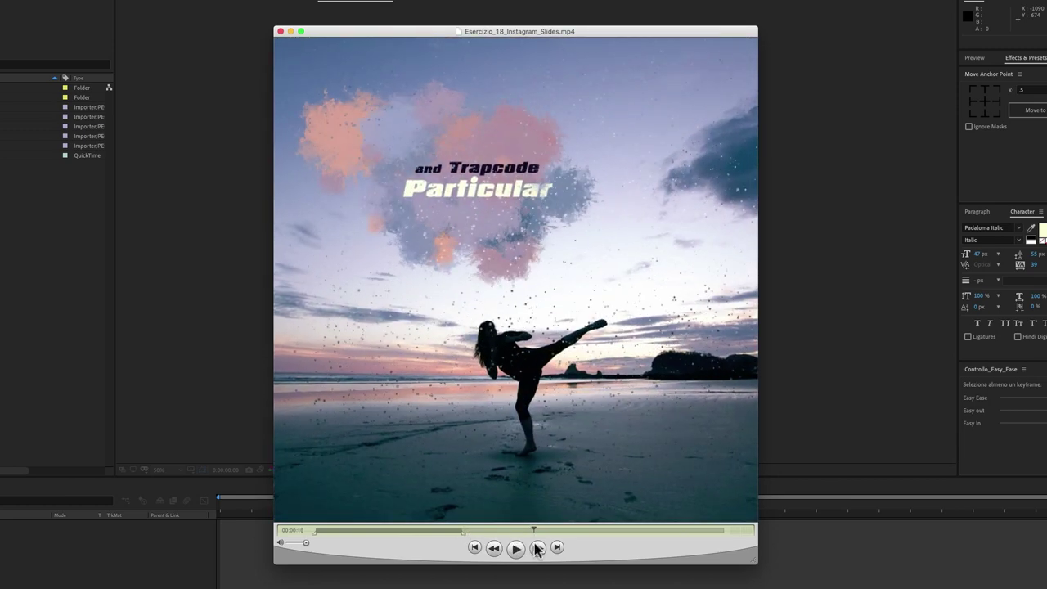
Step: Step frame by frame through the particles, then jump ahead to the follow on YouTube slide
left_click(537, 549)
left_click(538, 549)
left_click(537, 549)
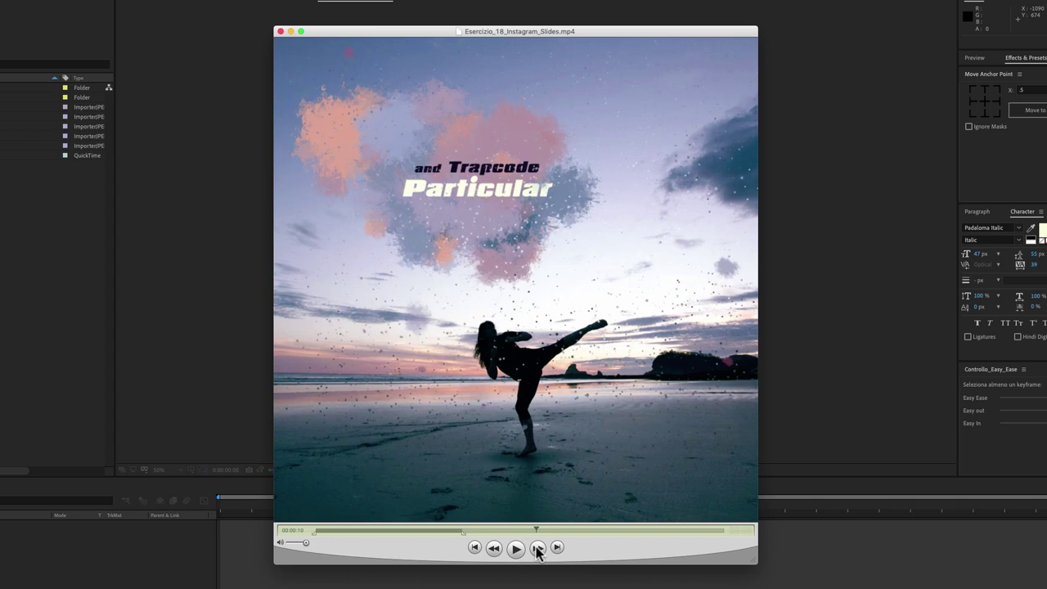
mouse_move(535, 531)
left_mouse_down()
mouse_move(573, 543)
mouse_move(662, 530)
left_mouse_up()
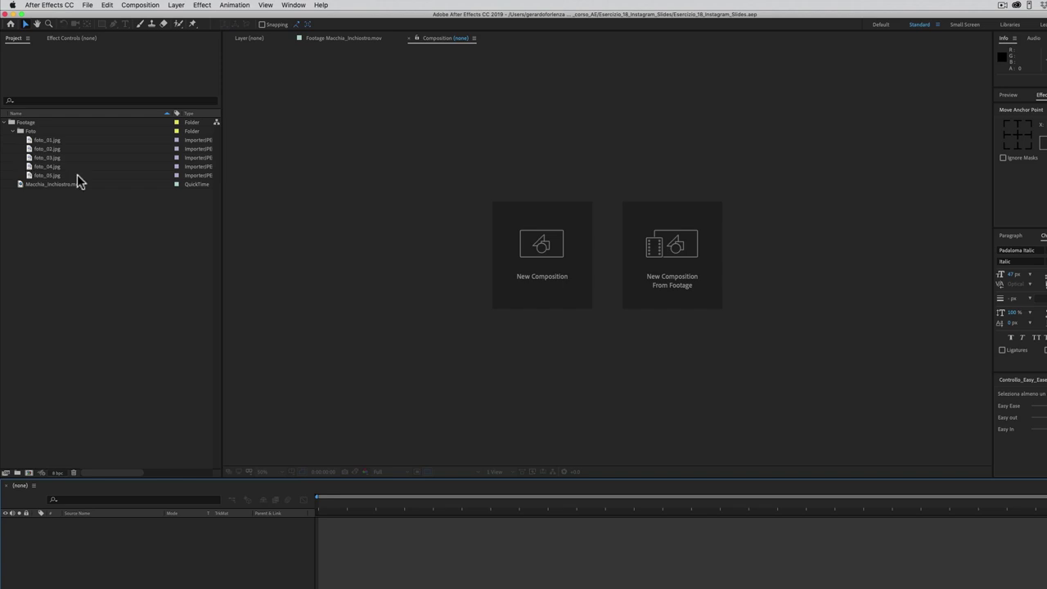
Step: Create composition 'scena 01' at 1080×1080, 25 fps, 0:00:06:00 duration
left_click(141, 6)
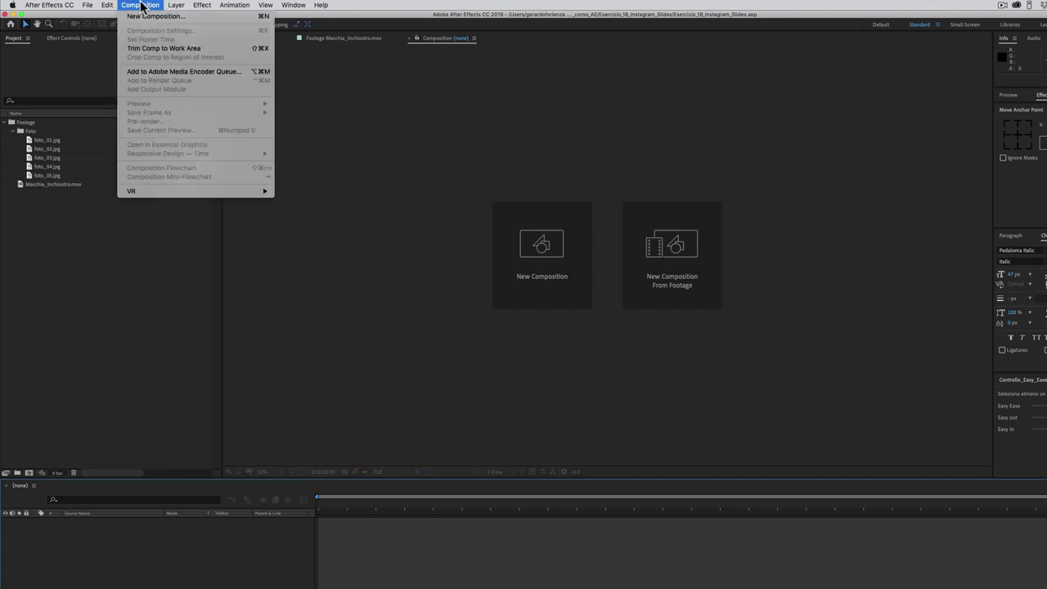
left_click(139, 17)
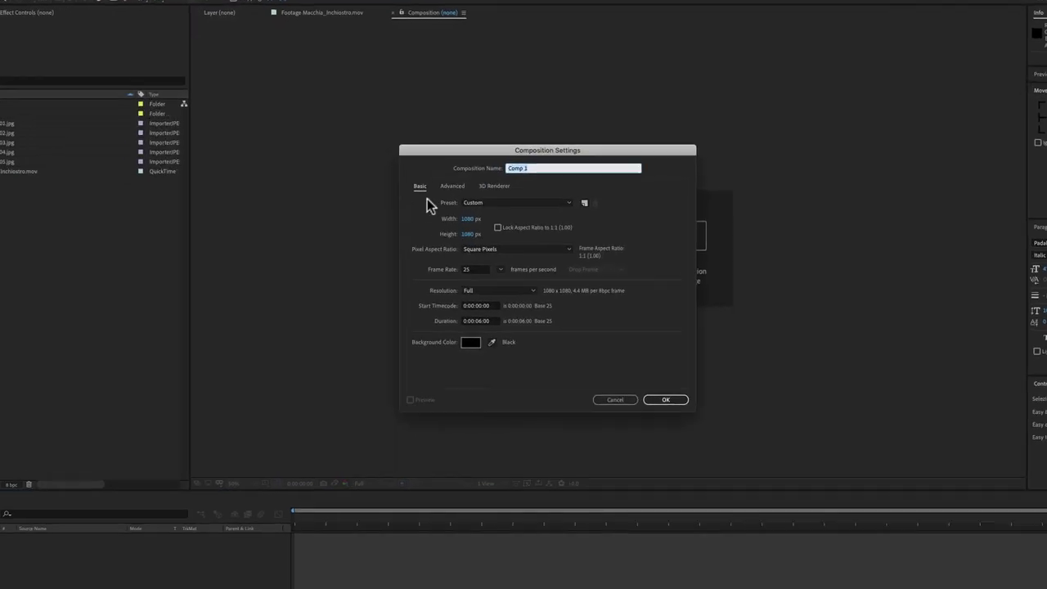
type("scena 01")
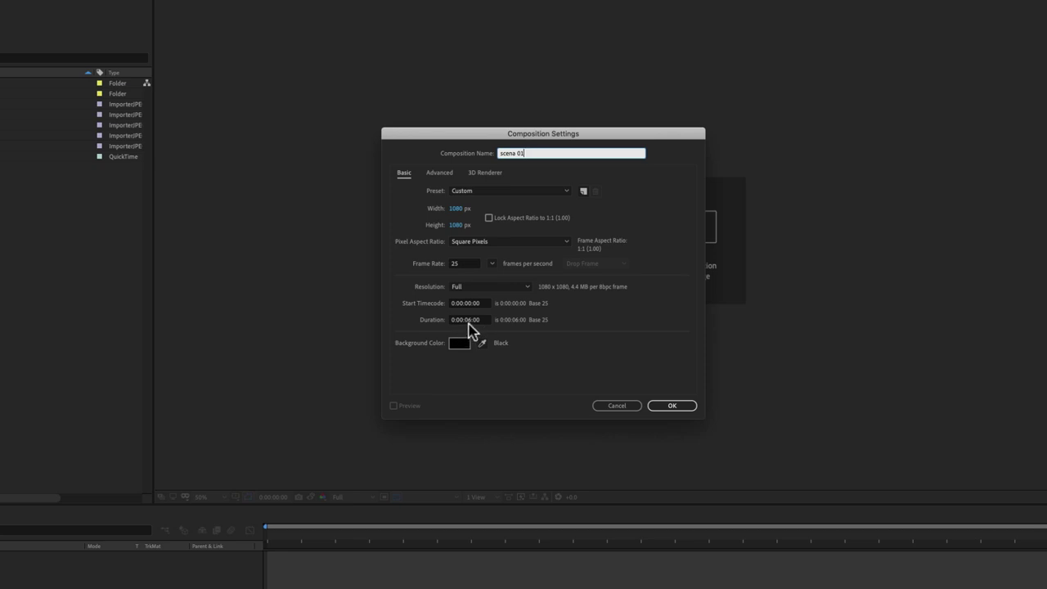
left_click(679, 405)
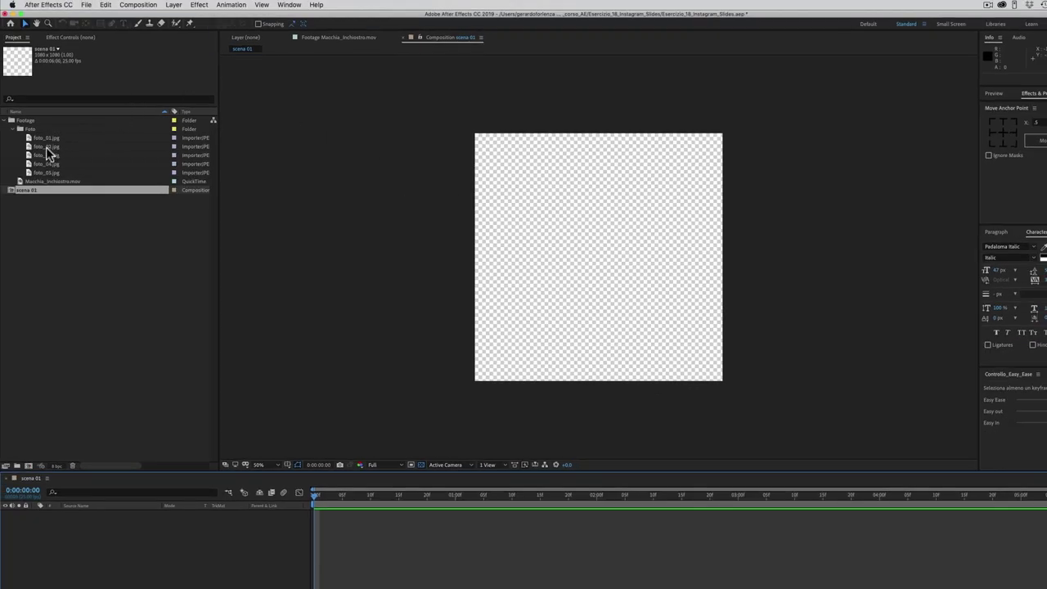
Step: Add foto_01.jpg as a layer in scena 01 and preview the Macchia_Inchiostro.mov ink-blot footage
left_click_drag(36, 141, 139, 543)
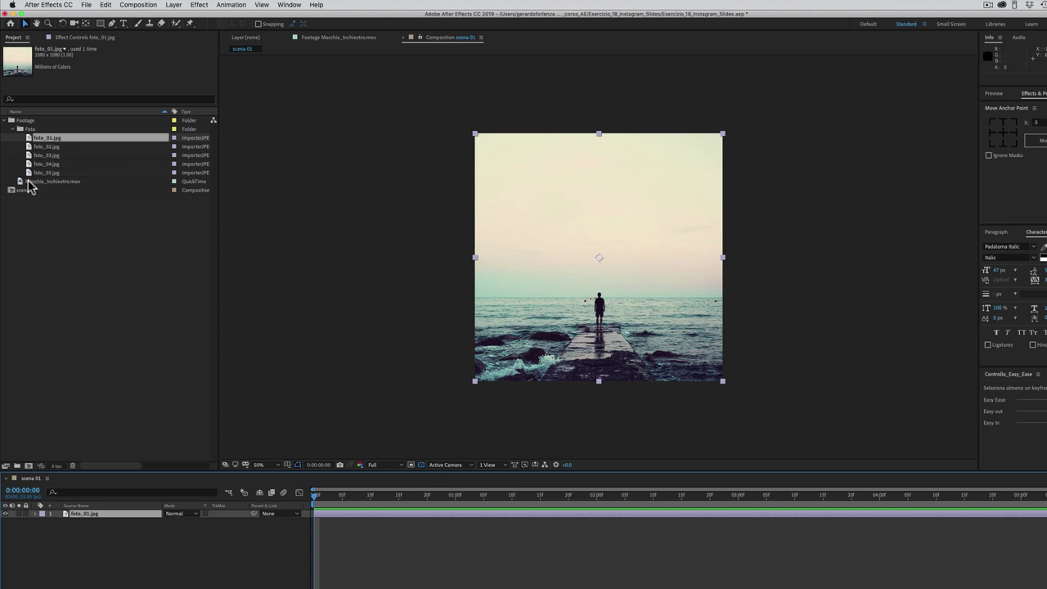
double_click(20, 184)
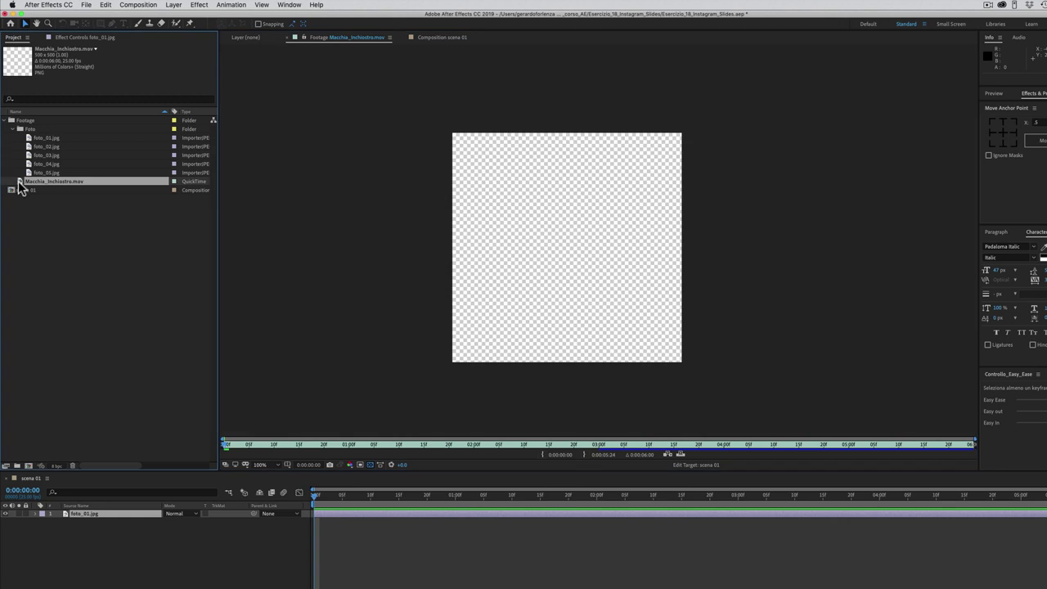
mouse_move(229, 445)
left_mouse_down()
mouse_move(552, 458)
mouse_move(250, 456)
mouse_move(658, 476)
left_mouse_up()
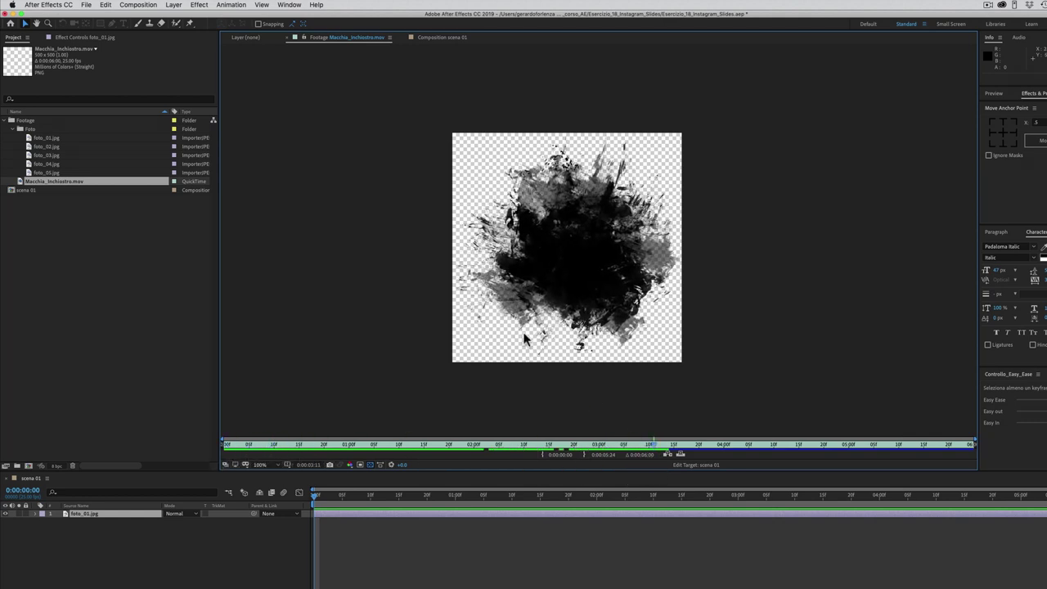
left_click(426, 38)
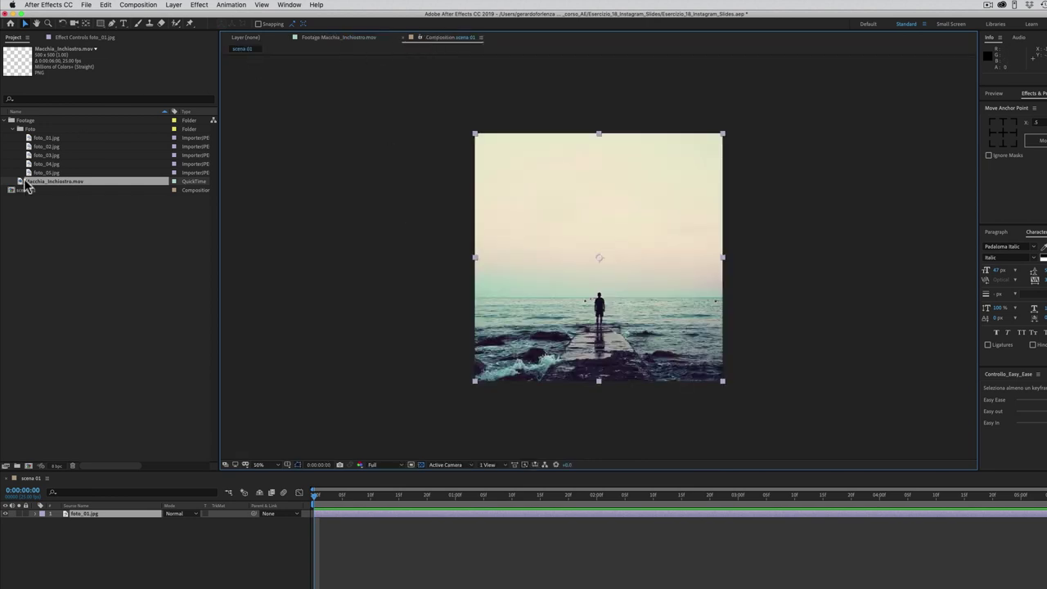
Step: Add Macchia_Inchiostro.mov as a second layer and switch its visibility off
left_click(20, 181)
left_click_drag(20, 183, 48, 581)
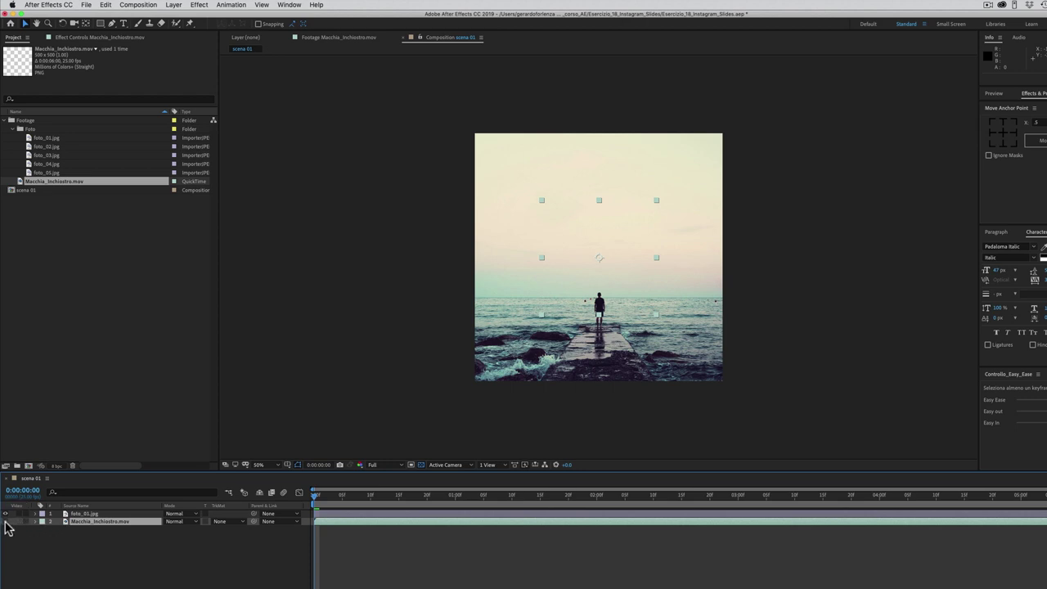
left_click(5, 521)
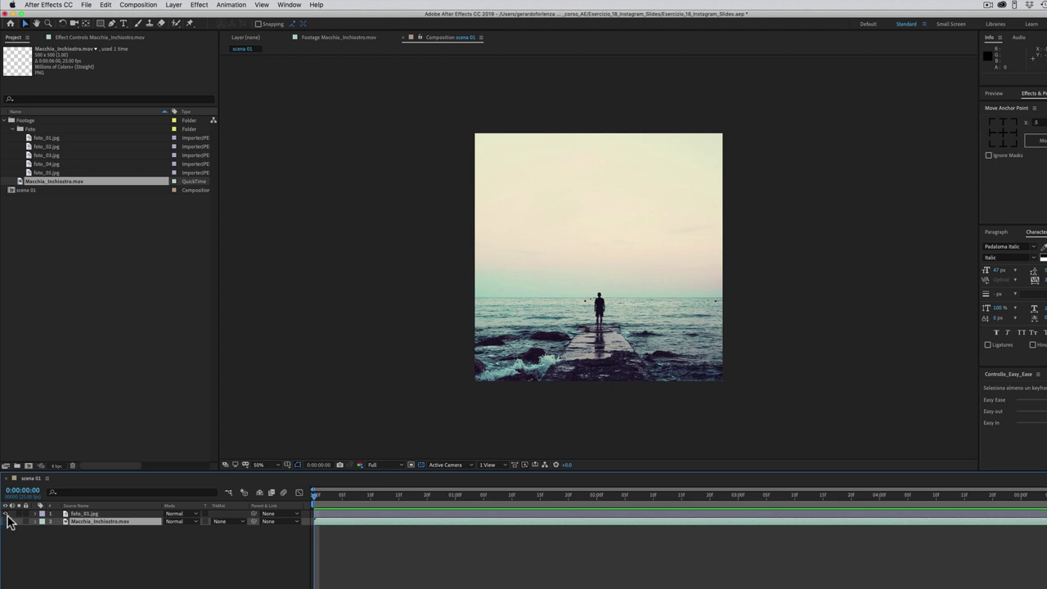
left_click(90, 555)
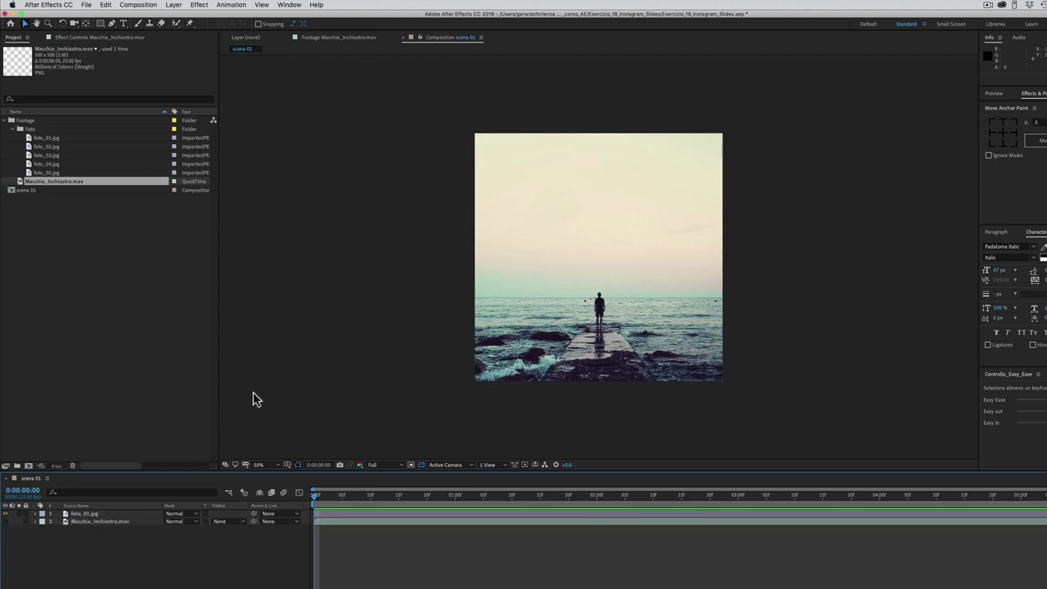
Step: Create a new black full-frame solid named 'maschera foto'
left_click(173, 5)
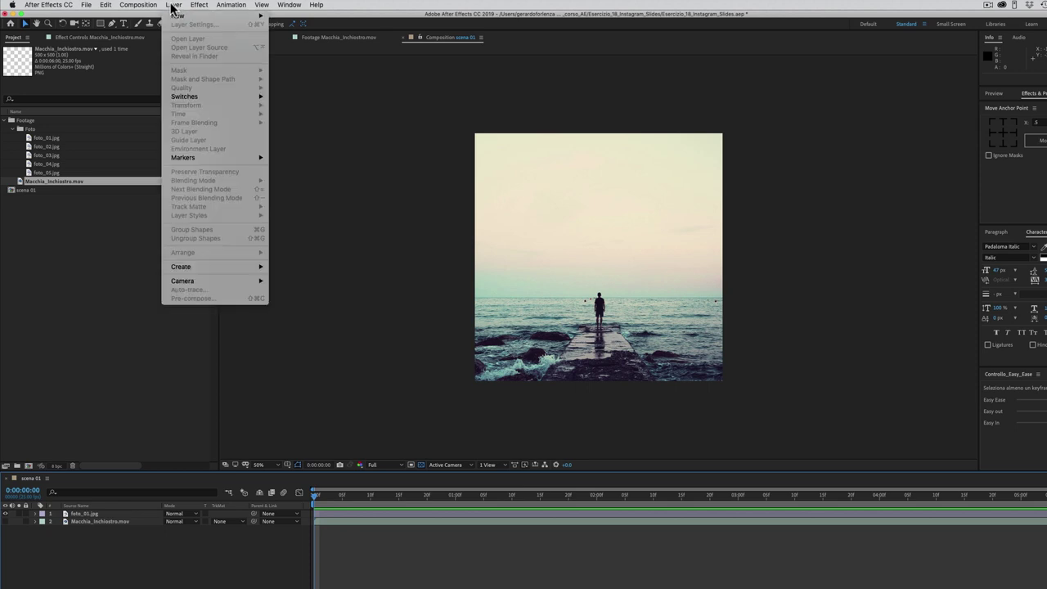
mouse_move(175, 16)
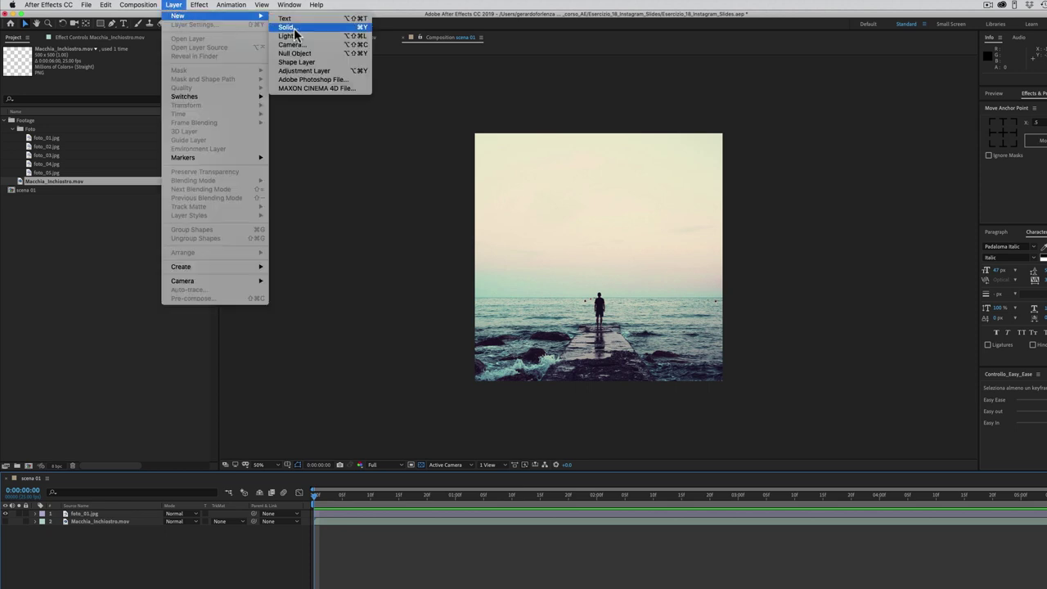
left_click(293, 28)
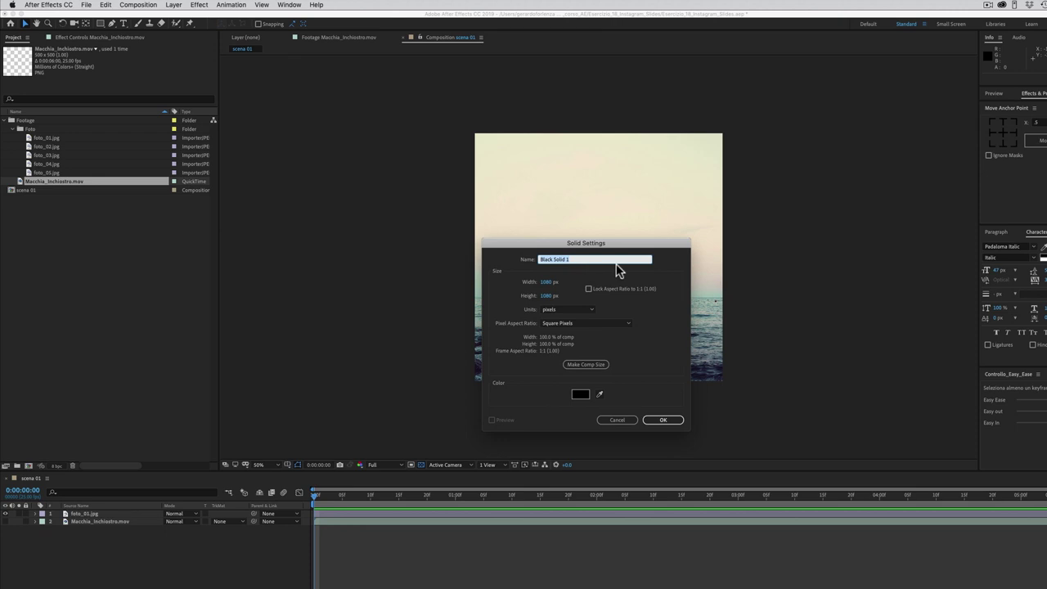
type("masc")
left_click(660, 424)
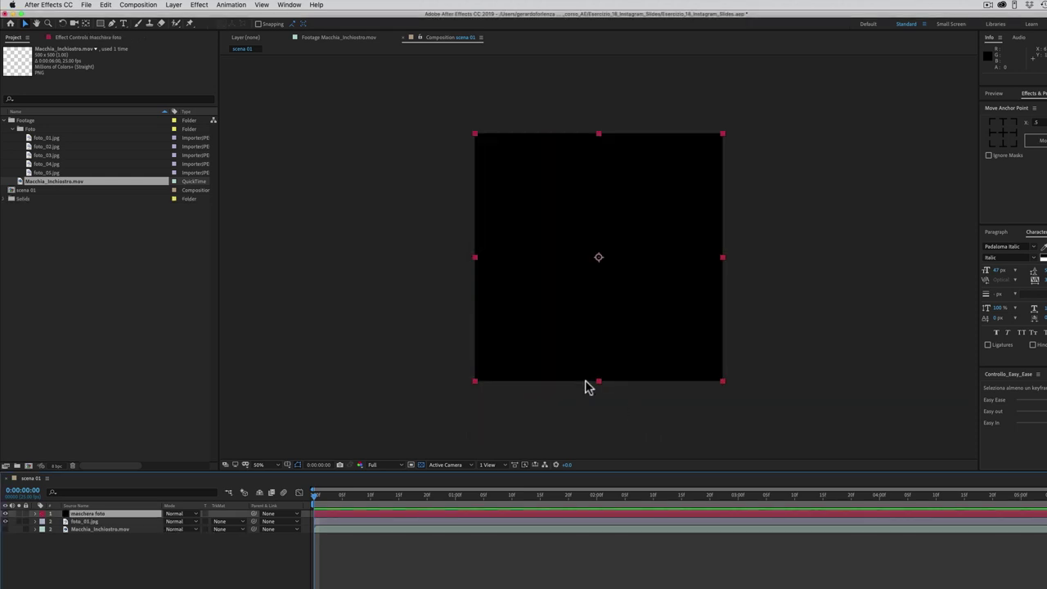
Step: Apply RG Trapcode Particular to the maschera foto solid
left_click(201, 7)
mouse_move(206, 214)
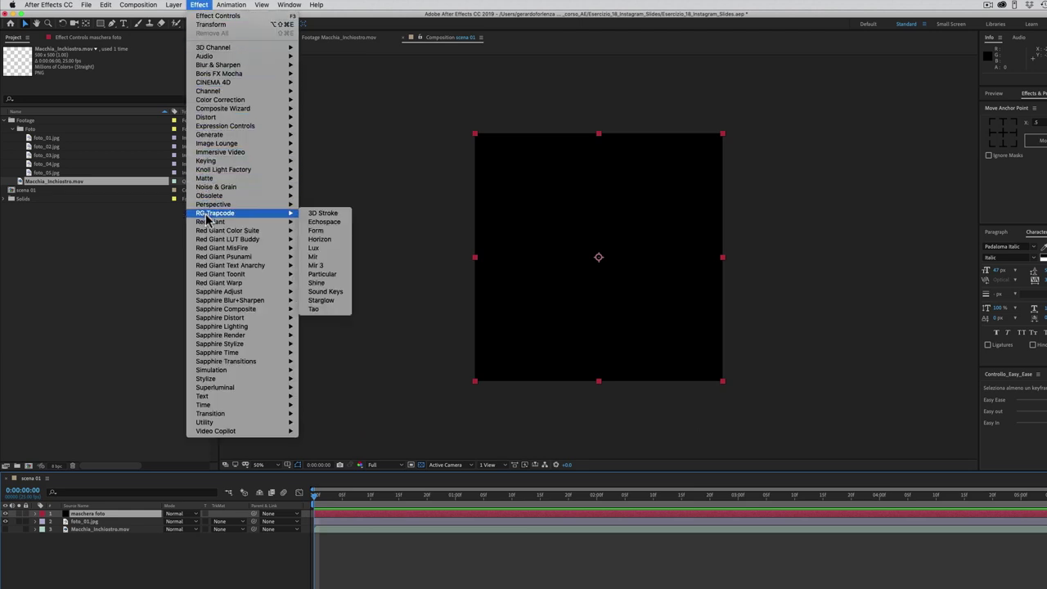
left_click(312, 274)
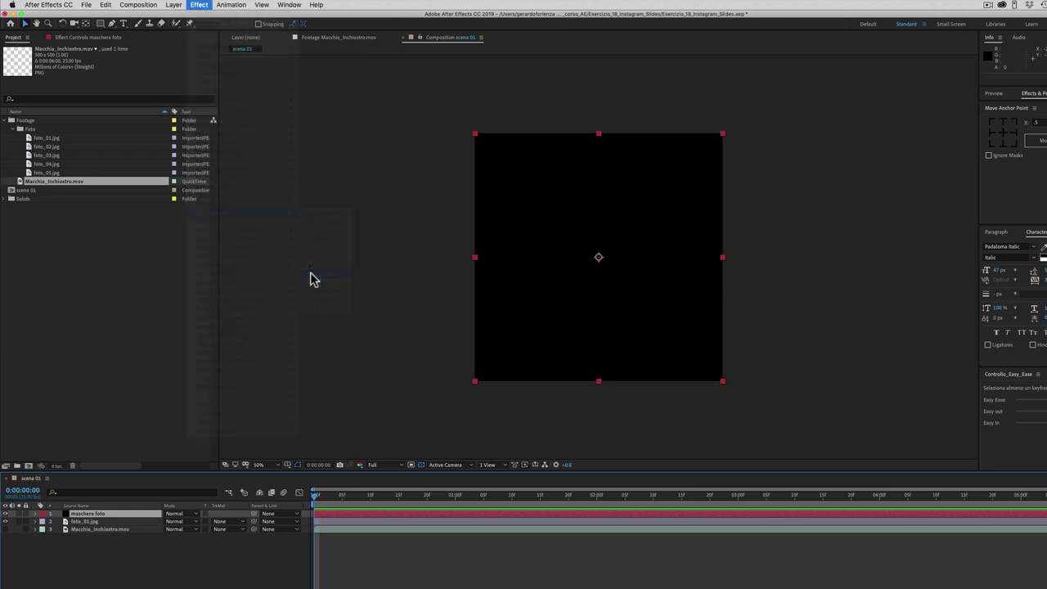
Step: Set Particular's Particle Type to Sprite, viewing frame 0:00:01:17
left_click_drag(319, 496, 552, 496)
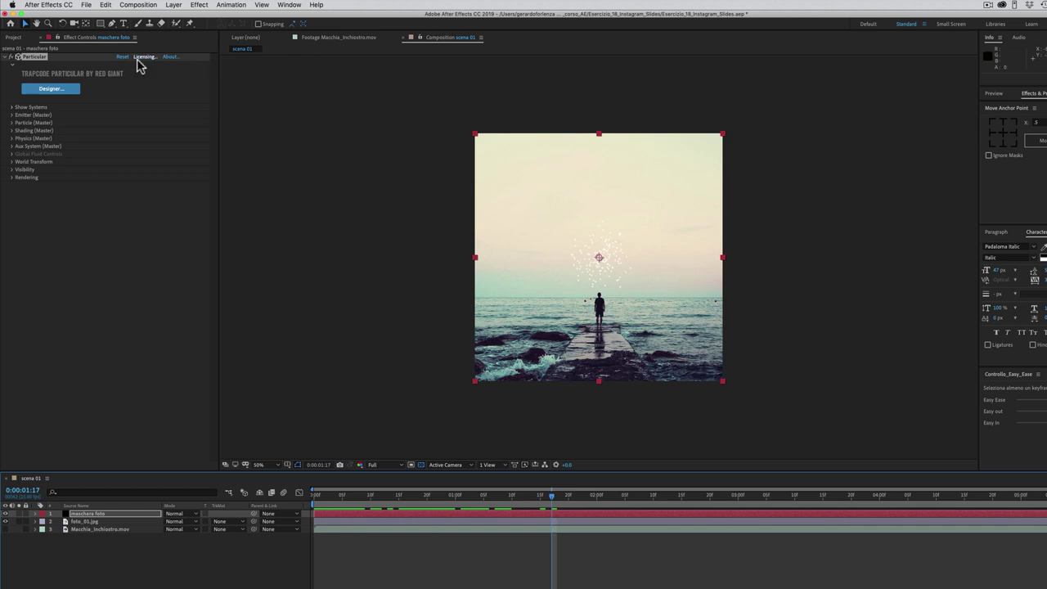
left_click(13, 123)
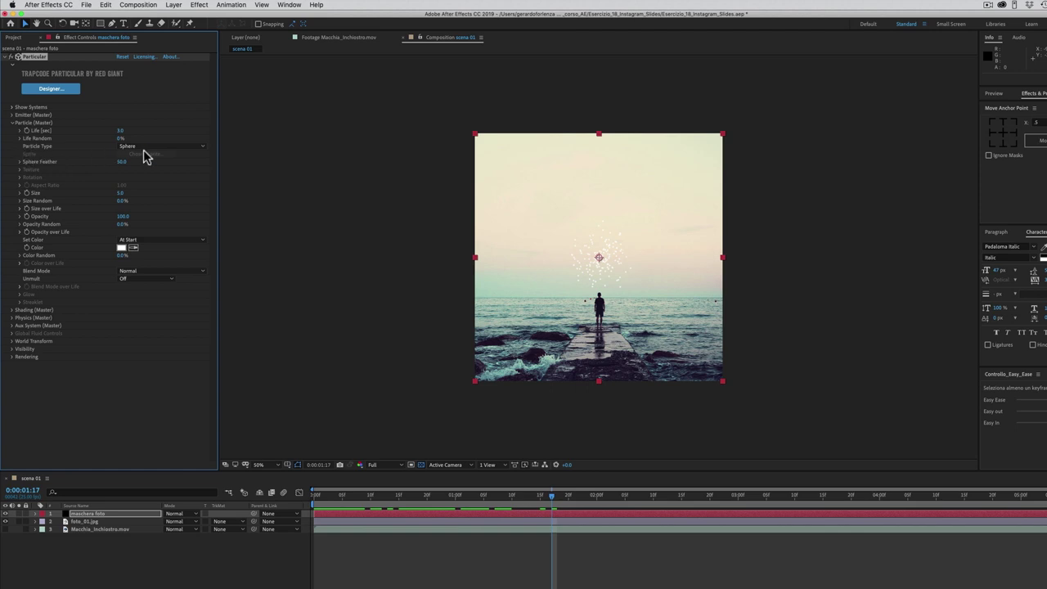
left_click(136, 149)
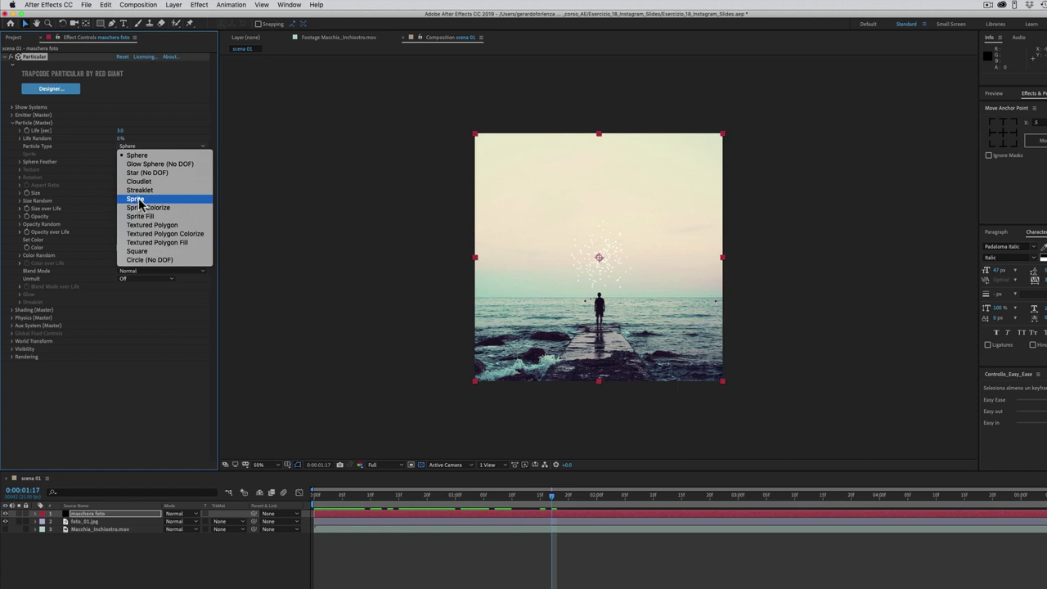
left_click(139, 200)
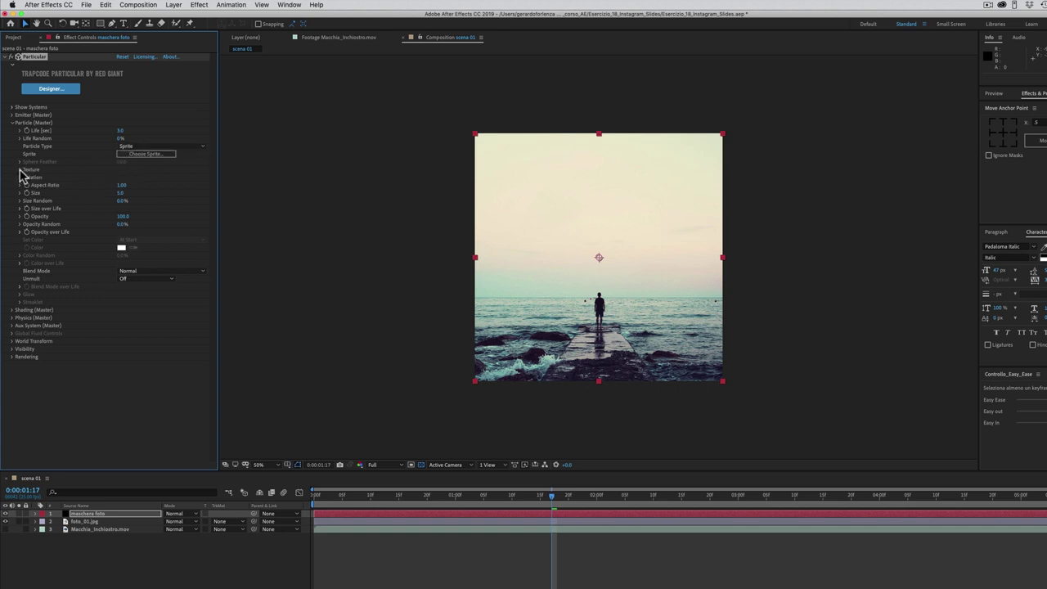
Step: Use the Macchia_Inchiostro.mov layer as the sprite texture and preview the ink blots
left_click(20, 170)
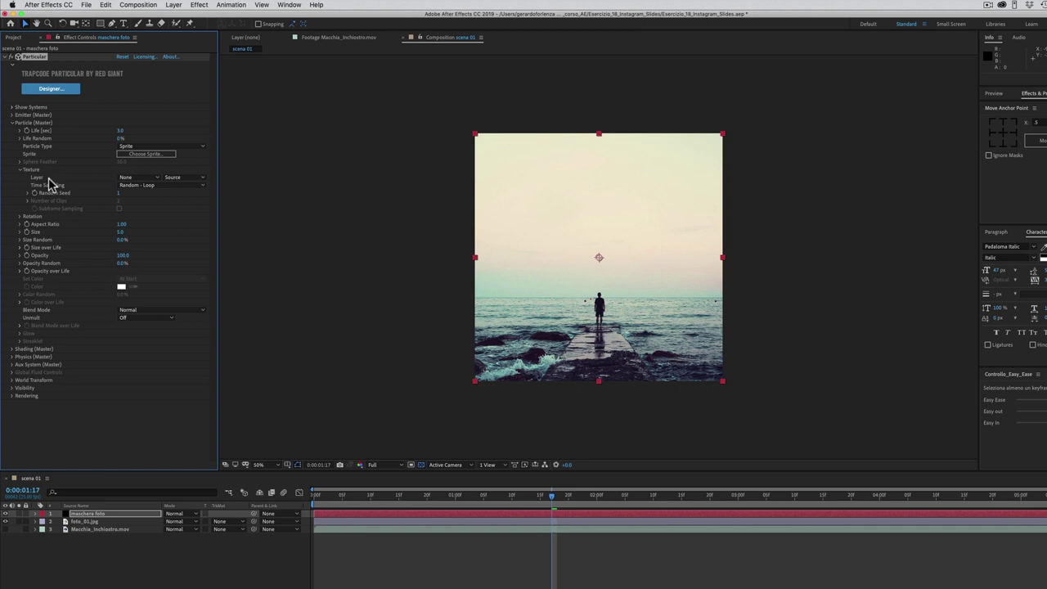
left_click(135, 177)
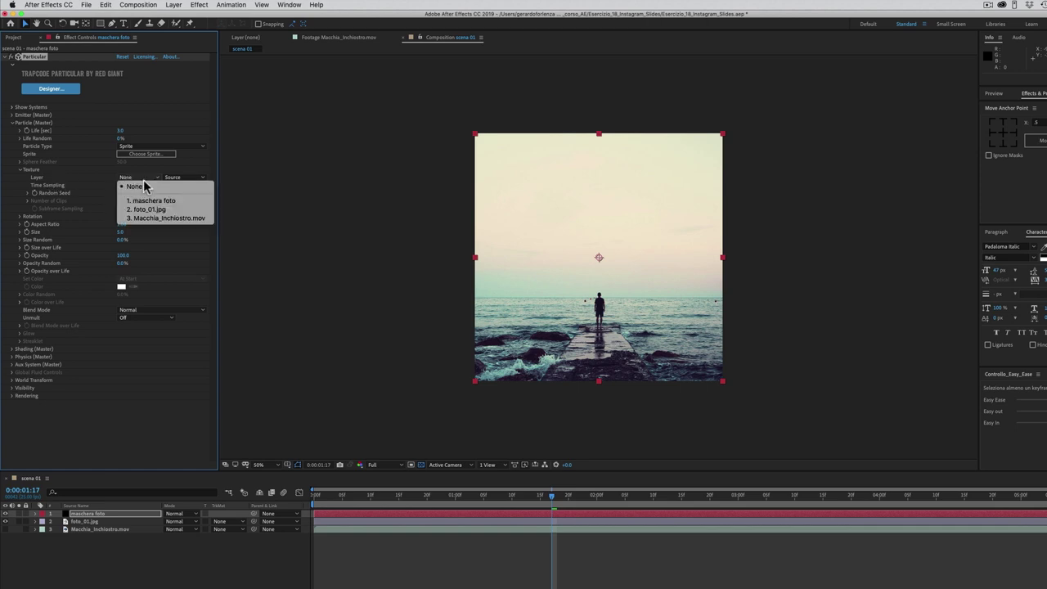
left_click(151, 221)
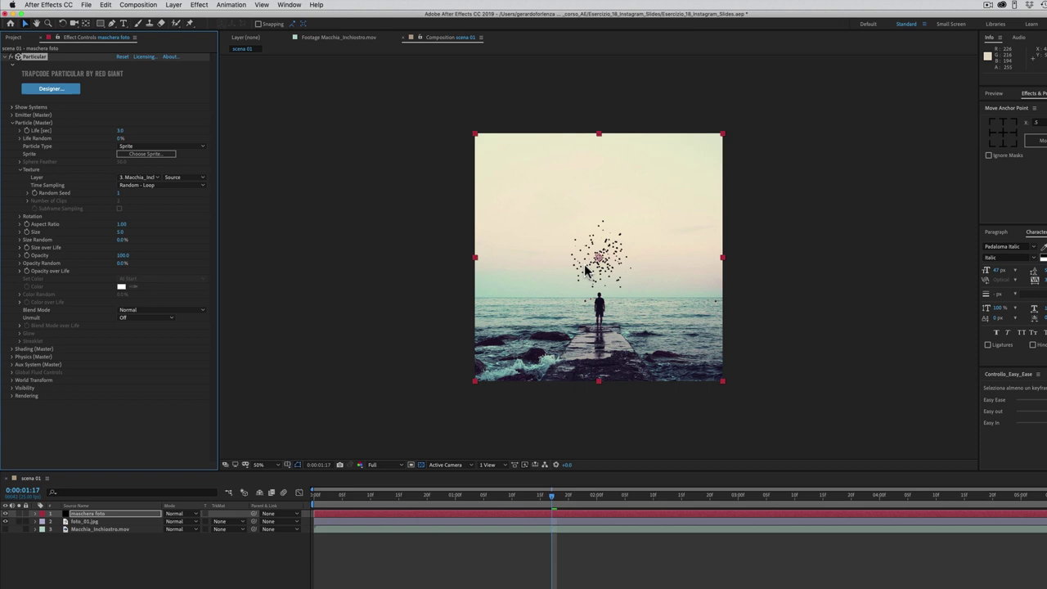
left_click_drag(565, 496, 603, 507)
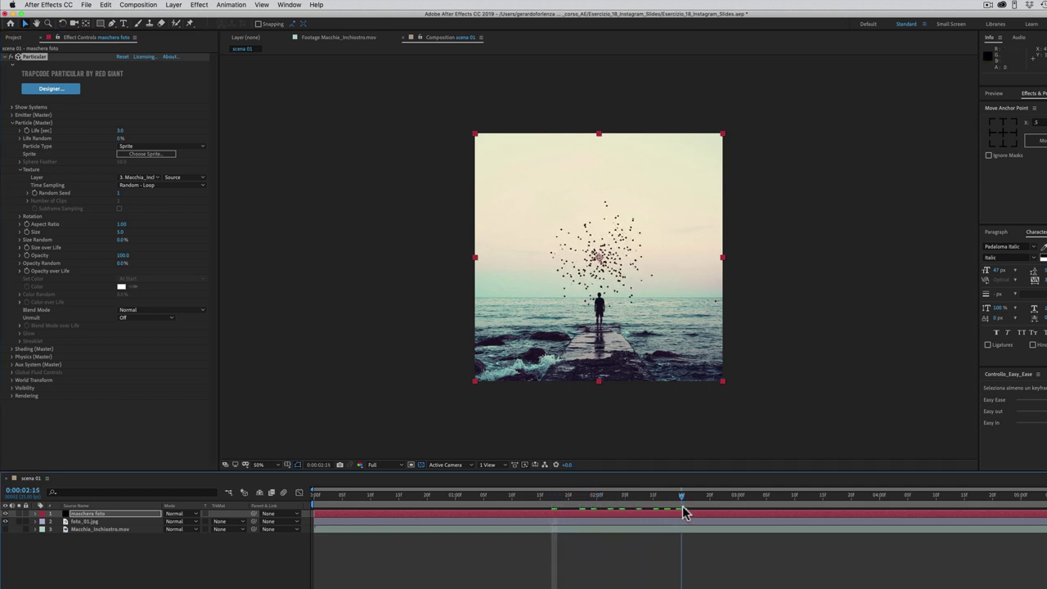
key("space")
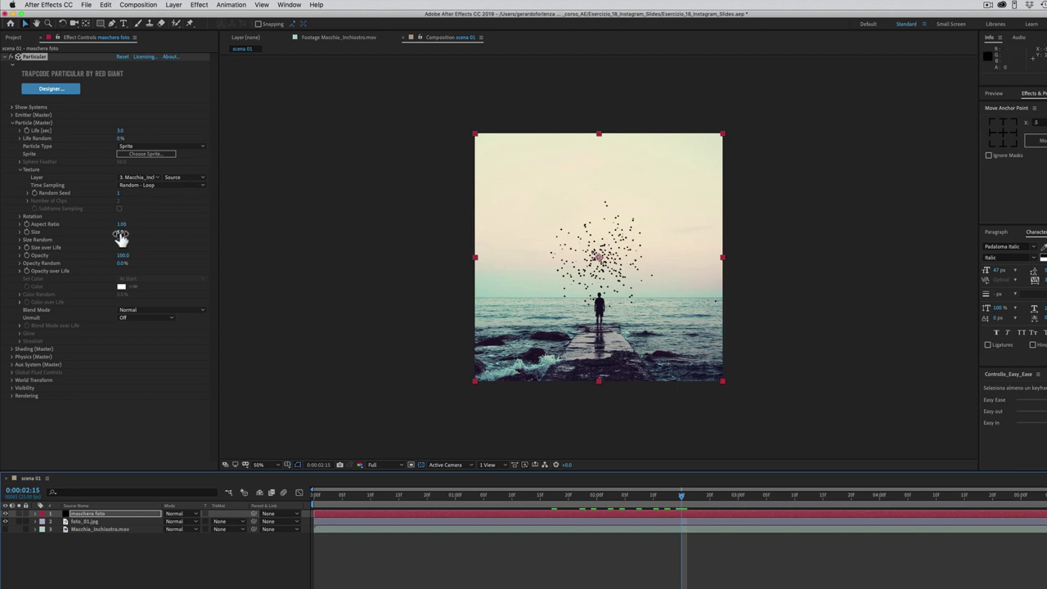
left_click(120, 233)
Step: Set particle Size to 291 and Size Random to 60%
left_click_drag(122, 234, 245, 229)
key("super+shift+j")
left_click(121, 240)
left_click_drag(125, 241, 145, 239)
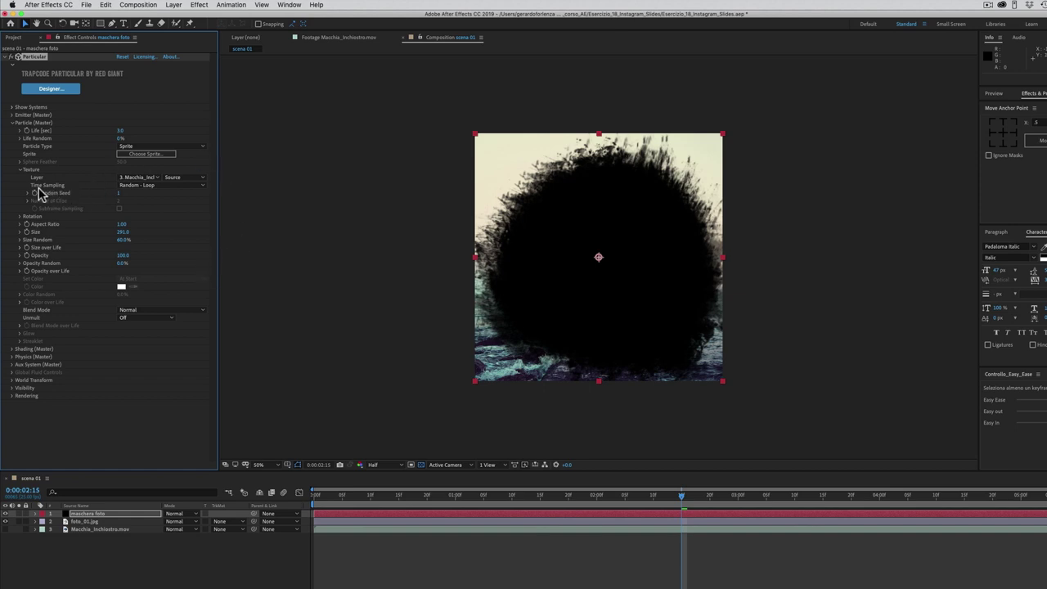
left_click(144, 188)
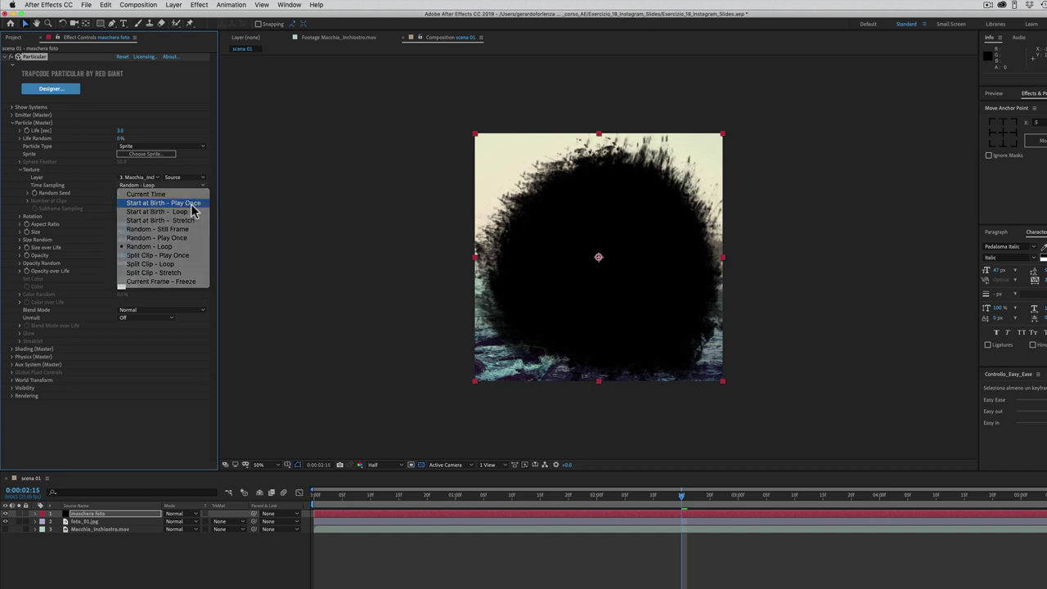
Step: Set texture Time Sampling to Start at Birth – Play Once and particle Life to 6 seconds
left_click(193, 205)
left_click_drag(315, 500, 598, 515)
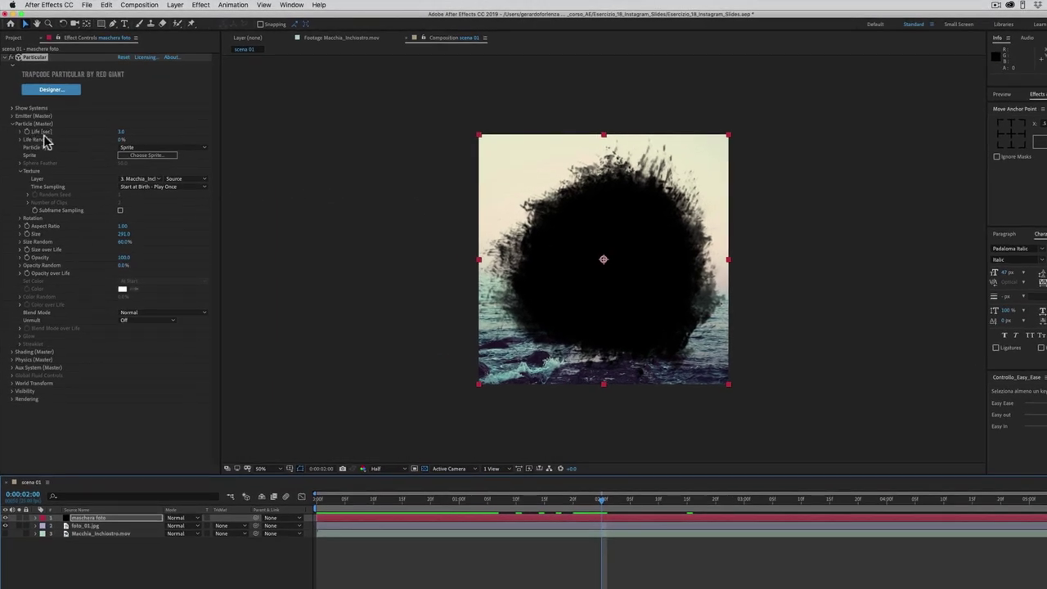
left_click(122, 133)
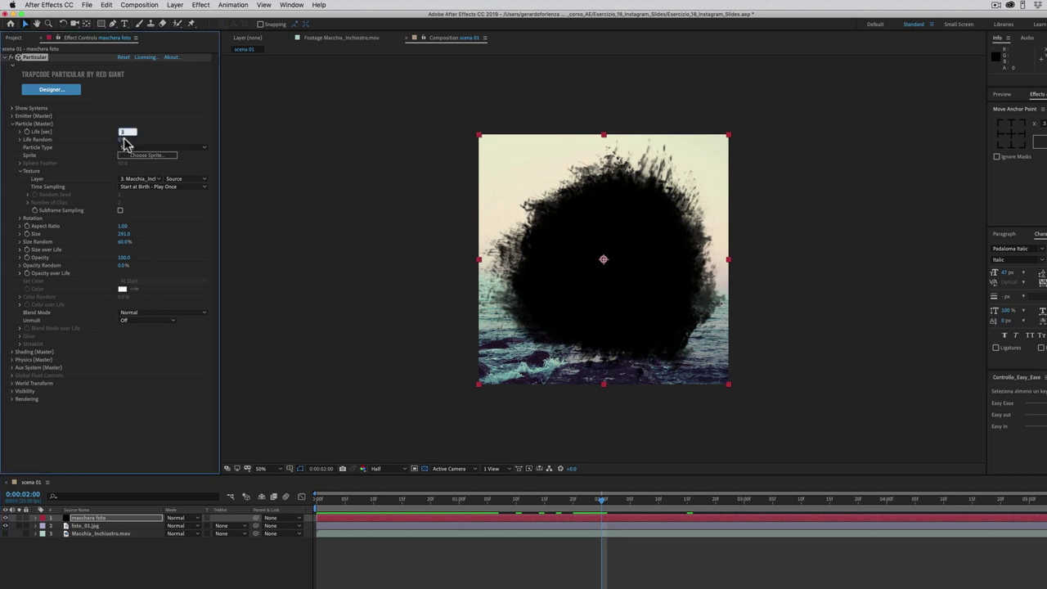
type("64")
key("Return")
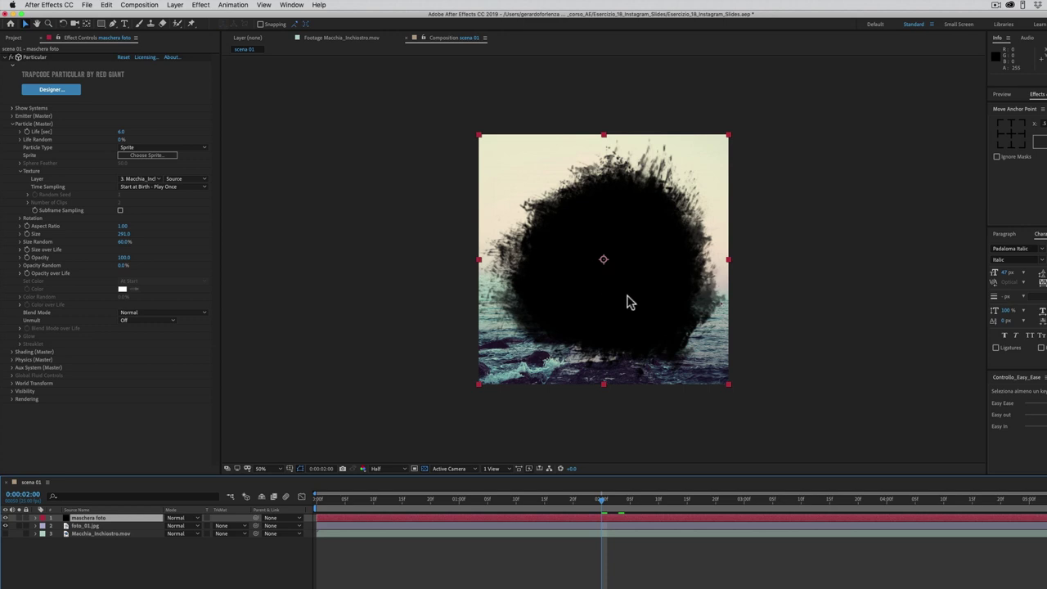
Step: Change Particular's Emitter Type to Box
left_click(13, 116)
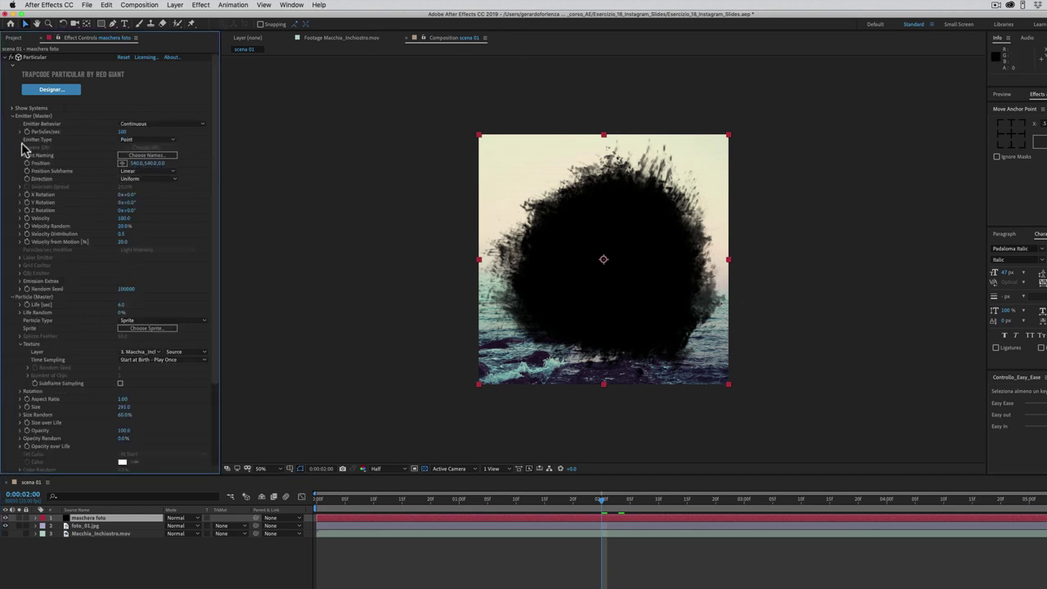
left_click(127, 142)
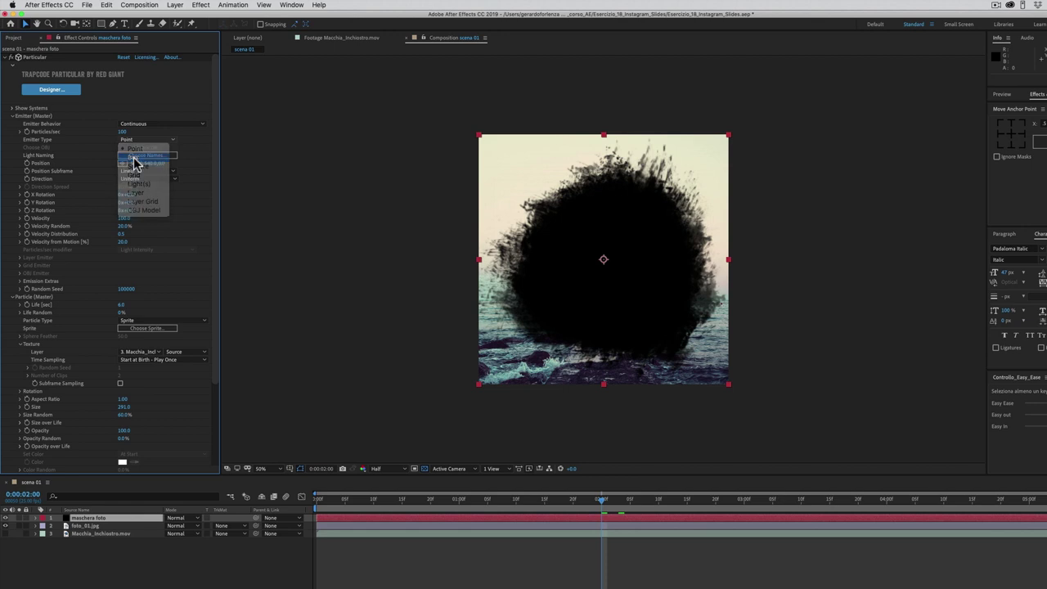
left_click(134, 158)
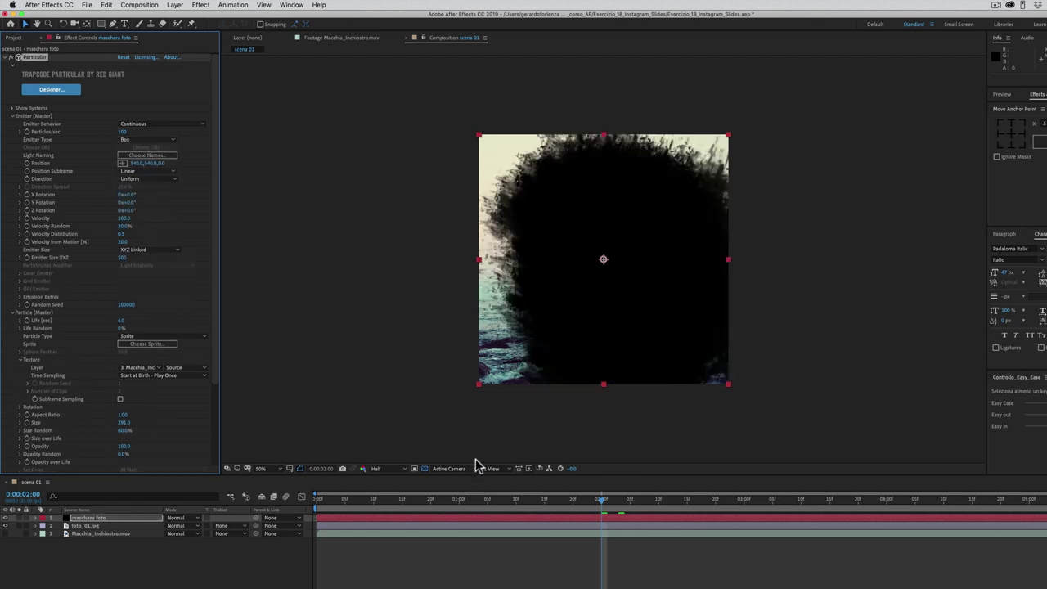
left_click_drag(401, 500, 364, 509)
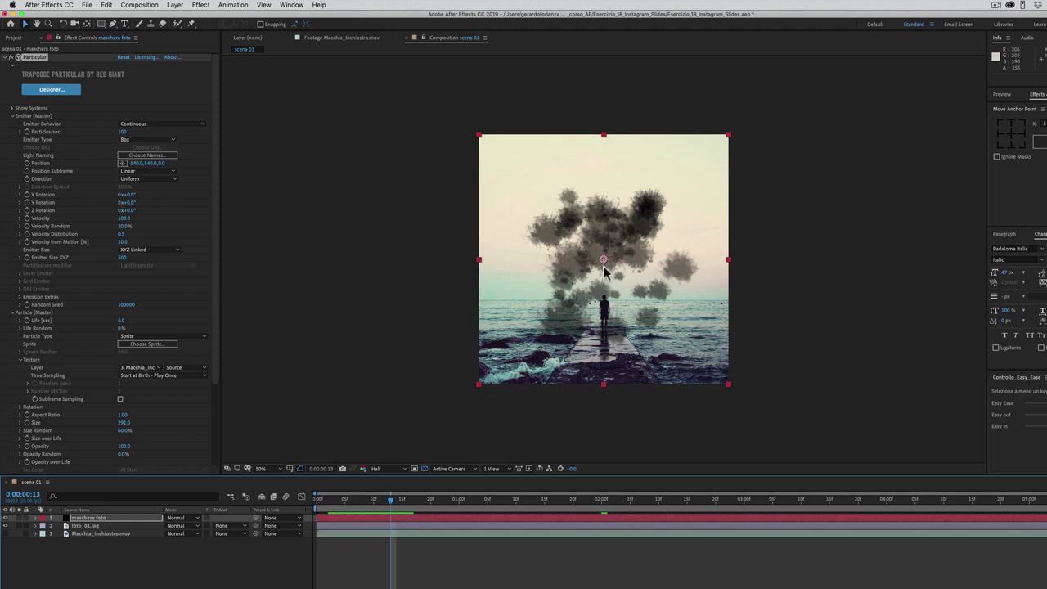
Step: Set Emitter Size to XYZ Individual with X 1087 and Y 1080
left_click(148, 250)
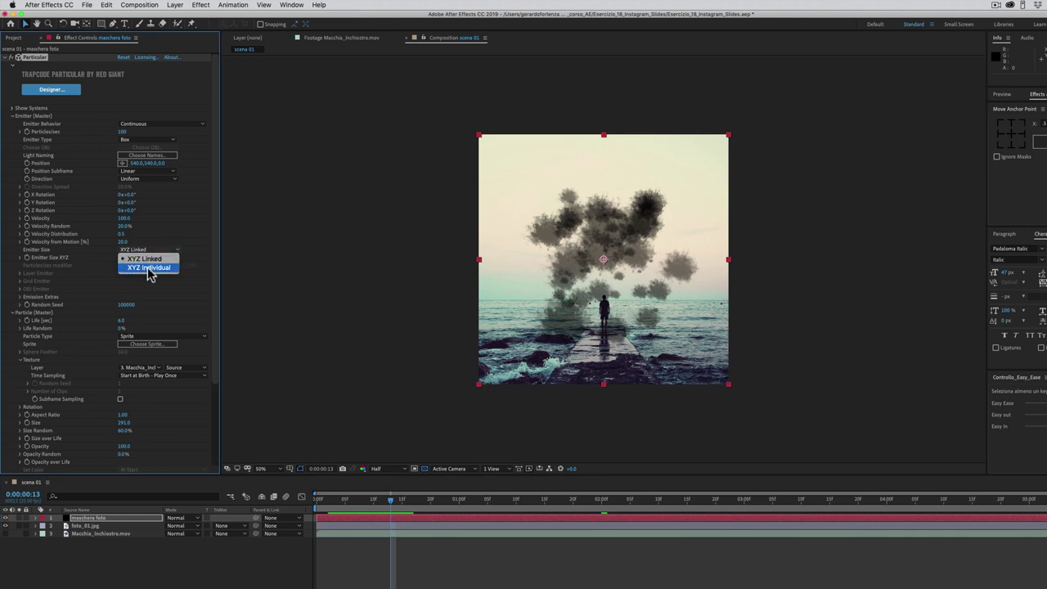
left_click(149, 268)
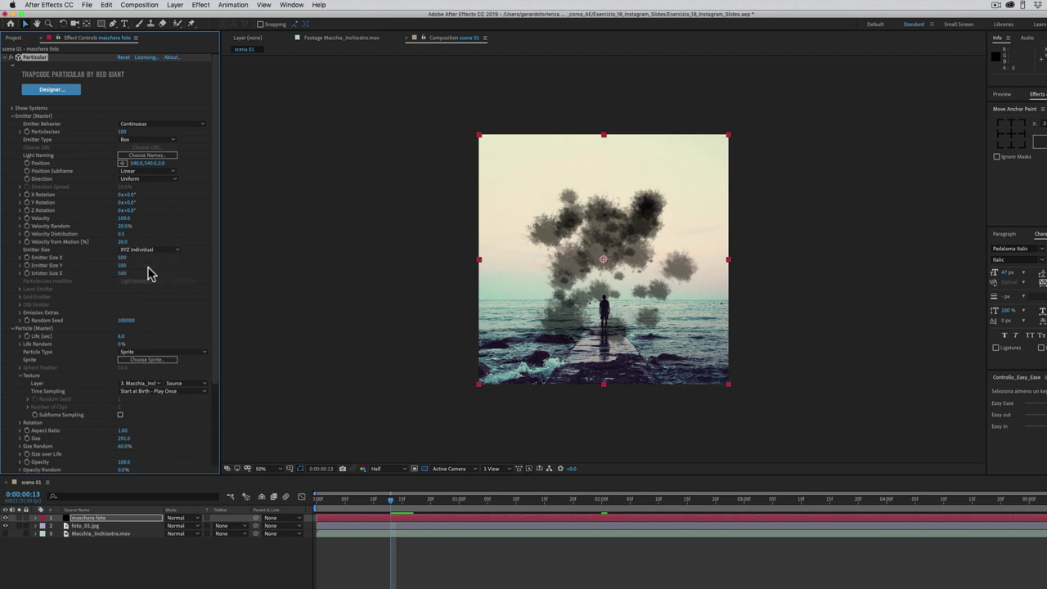
left_click_drag(123, 257, 375, 238)
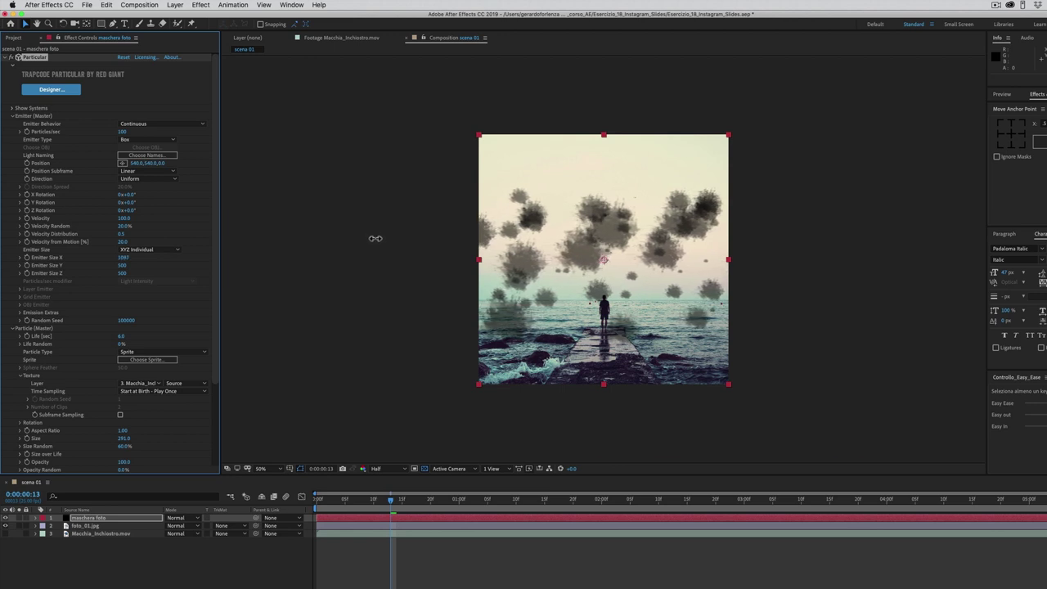
left_click_drag(123, 266, 379, 265)
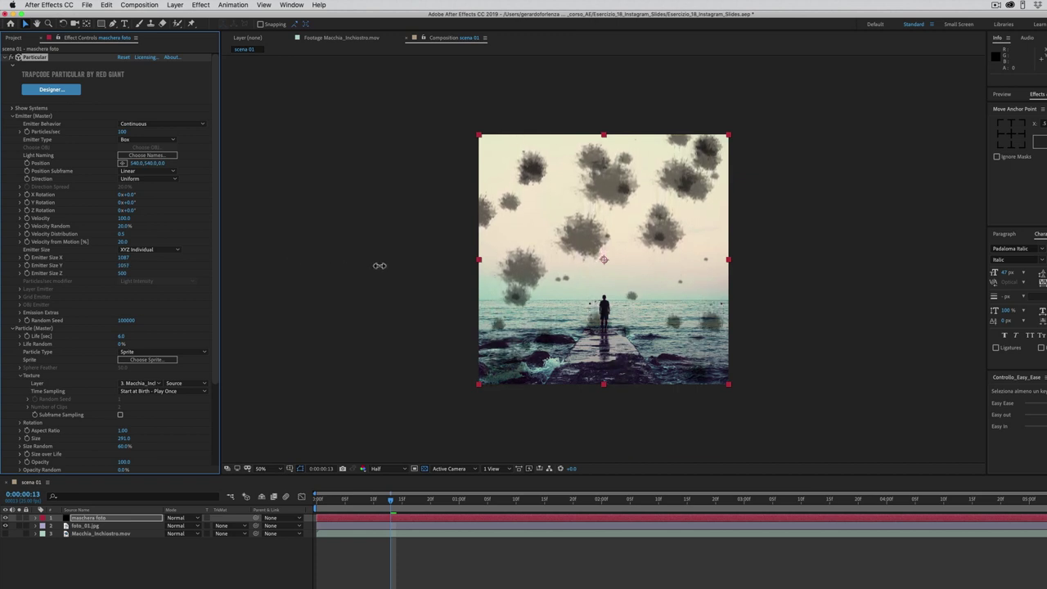
left_click_drag(385, 264, 381, 262)
mouse_move(358, 505)
left_mouse_down()
mouse_move(416, 507)
mouse_move(463, 526)
left_mouse_up()
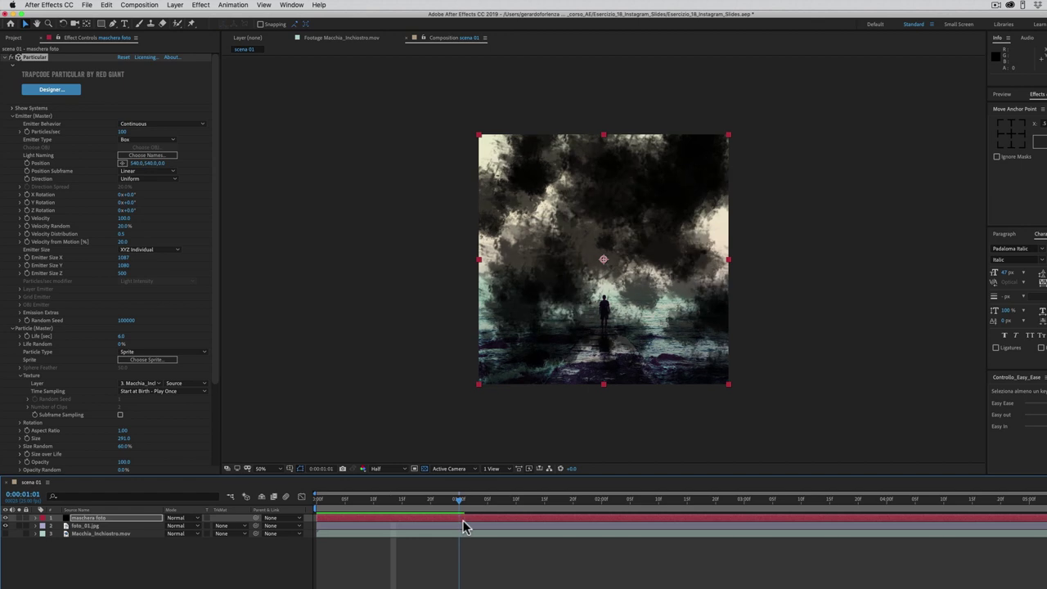
mouse_move(463, 520)
left_mouse_down()
mouse_move(494, 501)
mouse_move(480, 508)
left_mouse_up()
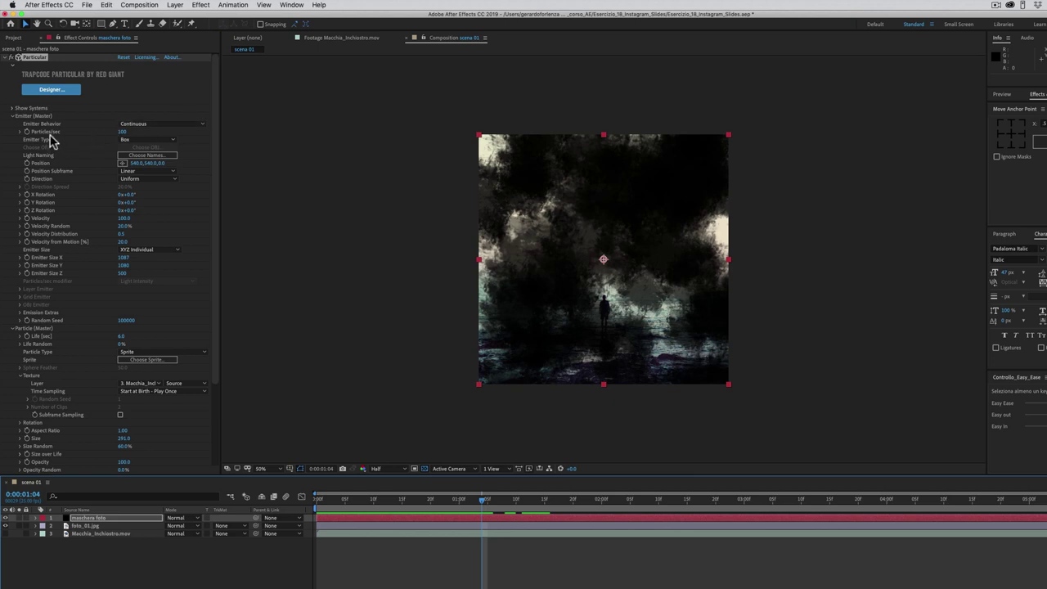
Step: Set emission to 50 particles per second
left_click(124, 132)
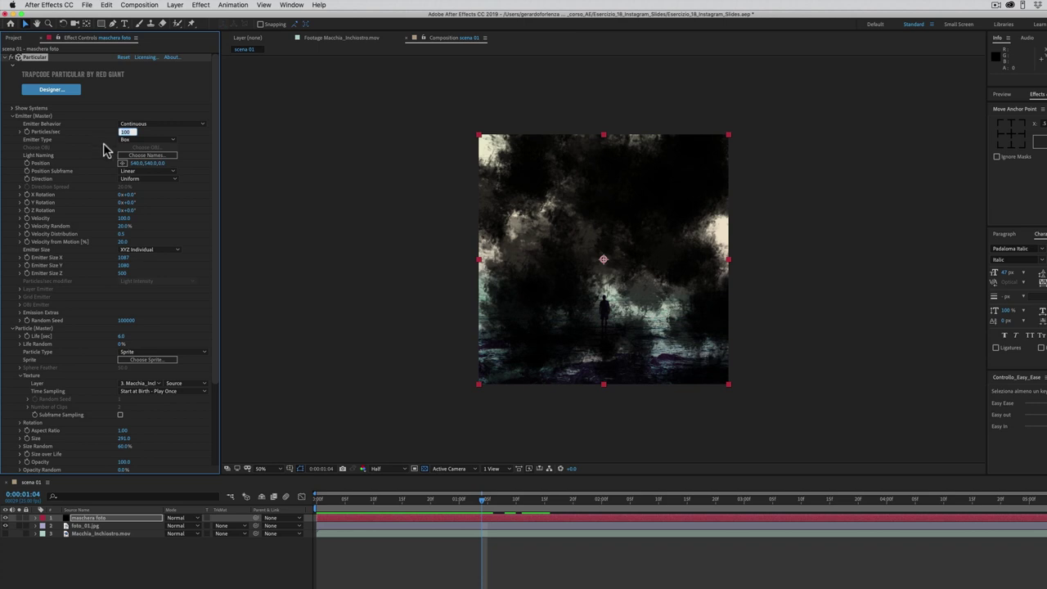
type("50")
key("Return")
mouse_move(486, 498)
left_mouse_down()
mouse_move(374, 509)
mouse_move(603, 516)
mouse_move(373, 515)
mouse_move(503, 507)
mouse_move(465, 509)
mouse_move(475, 509)
left_mouse_up()
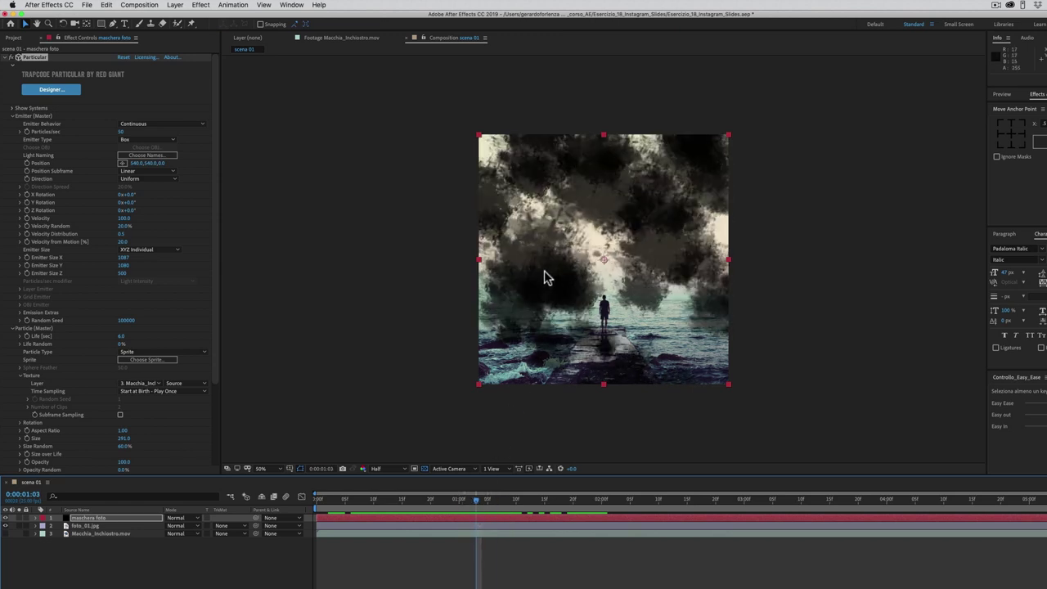
Step: Set particle Velocity to 0 and check an earlier frame
left_click_drag(123, 221, 122, 222)
left_click(124, 219)
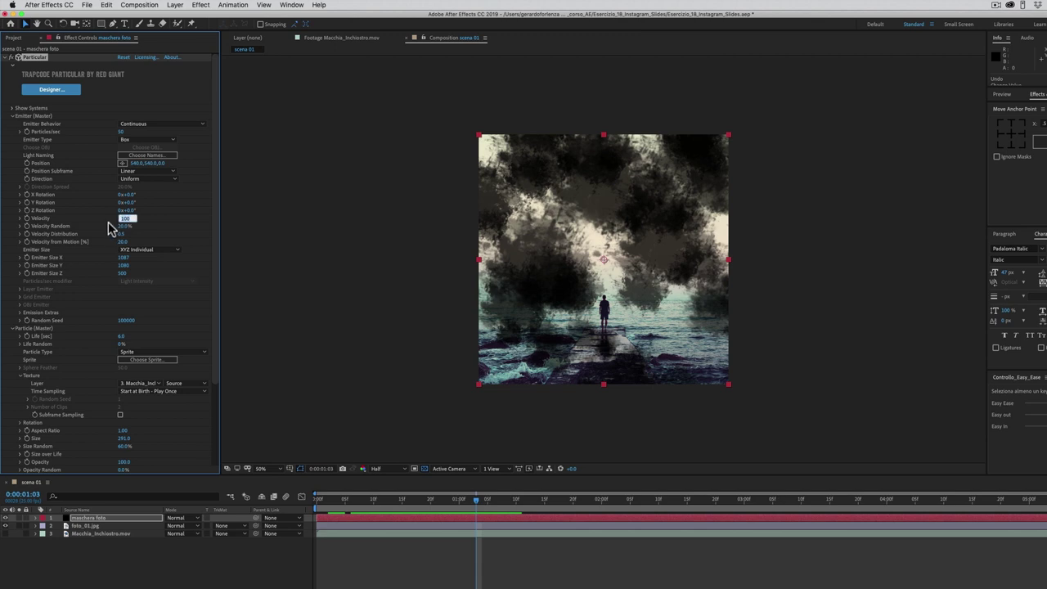
type("0")
key("Return")
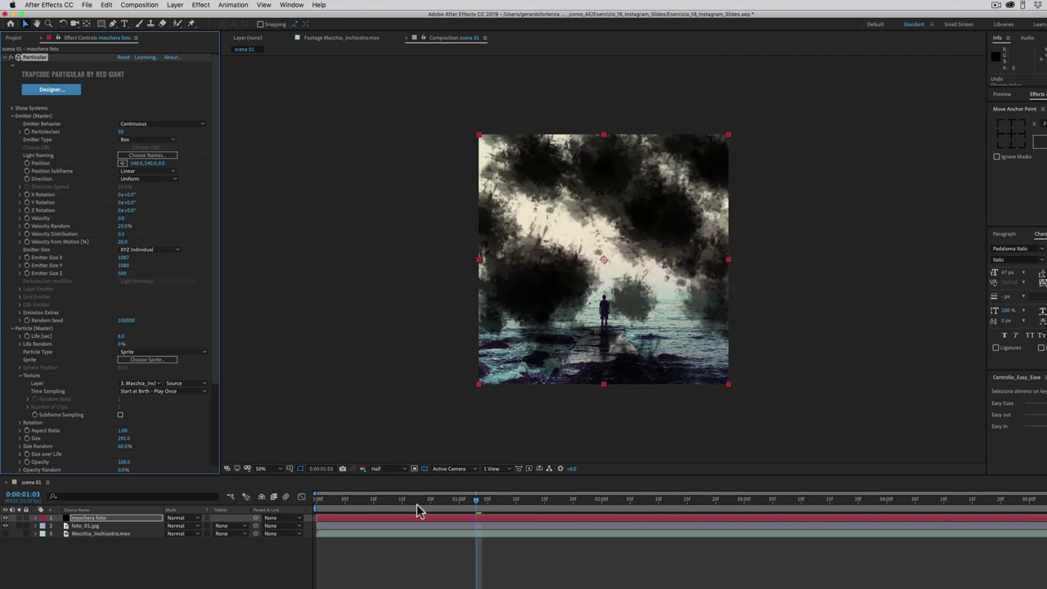
left_click_drag(450, 501, 407, 501)
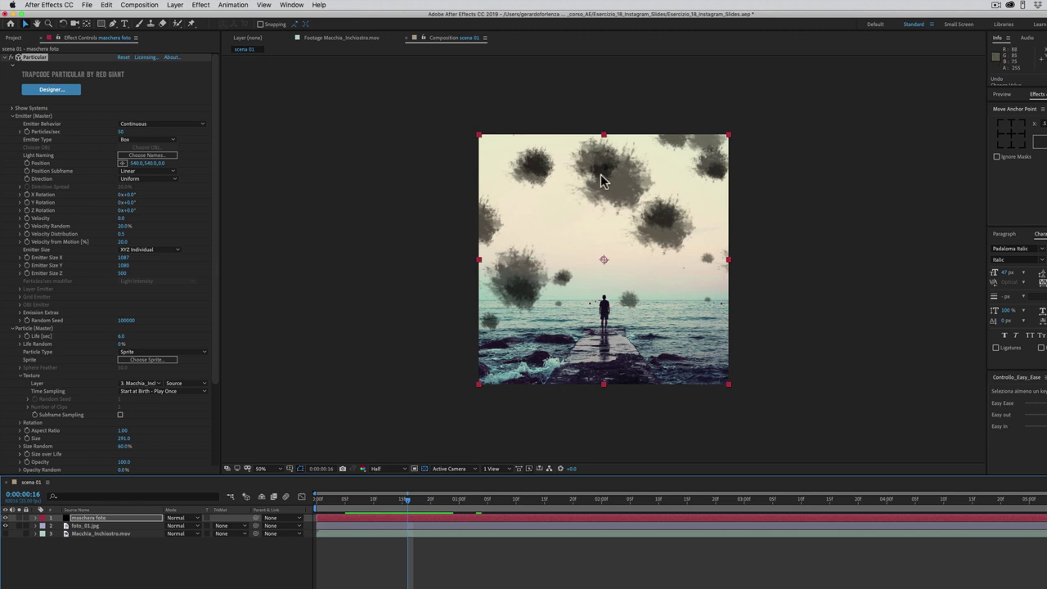
Step: Set Random Rotation to 100 and preview the turned ink blots filling the photo
scroll(217, 333, "down", 1)
left_click_drag(217, 332, 217, 393)
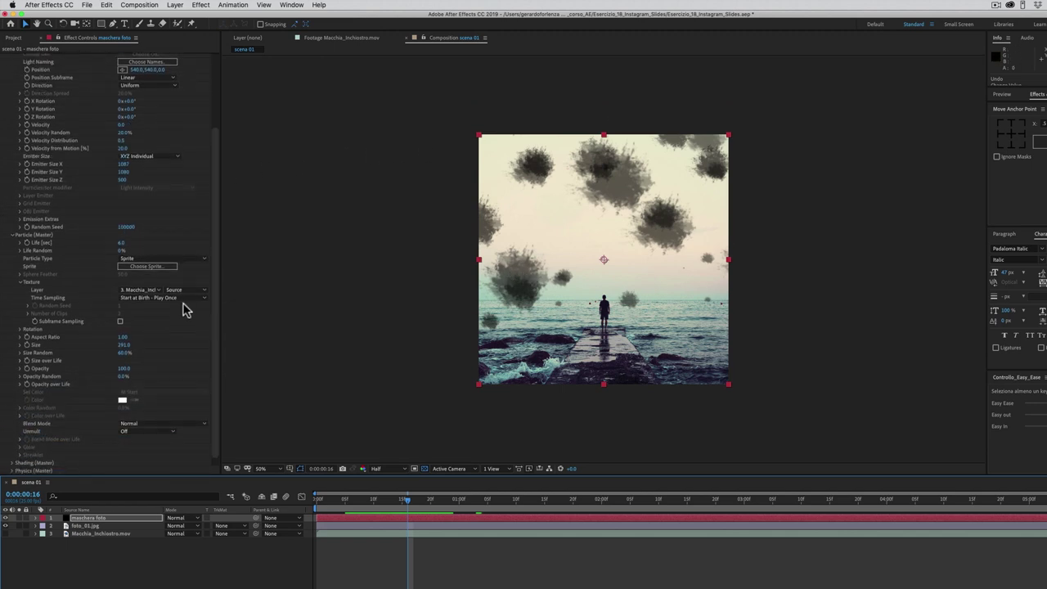
left_click(21, 330)
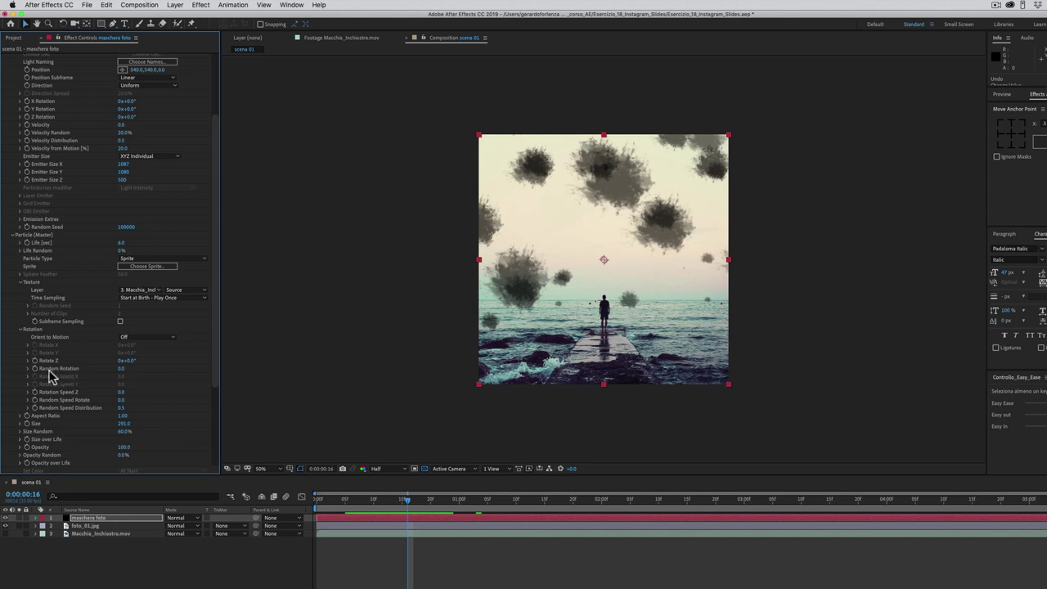
left_click_drag(121, 368, 169, 364)
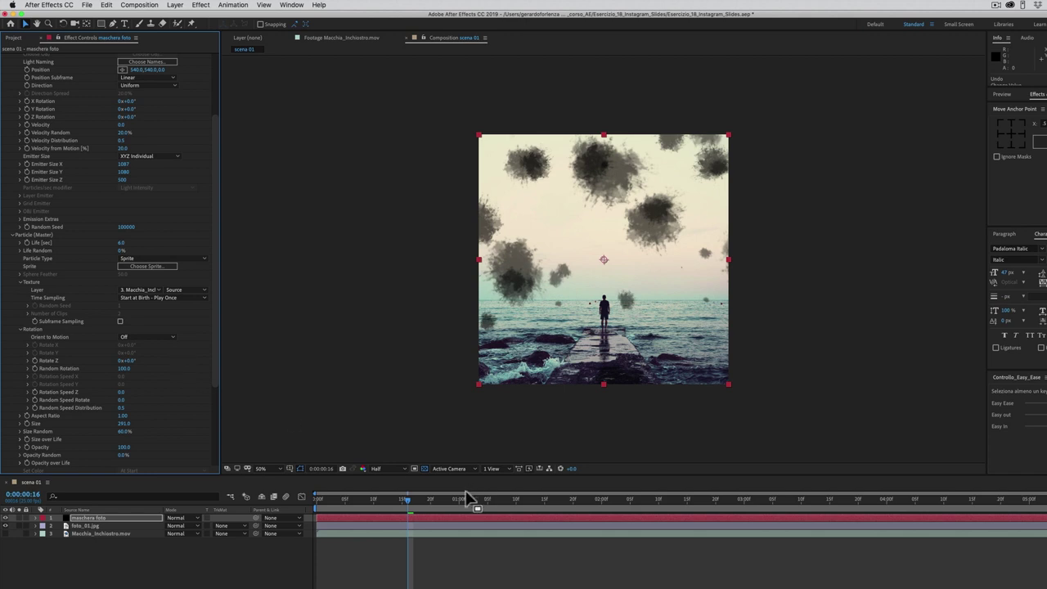
mouse_move(409, 500)
left_mouse_down()
mouse_move(366, 505)
mouse_move(433, 505)
left_mouse_up()
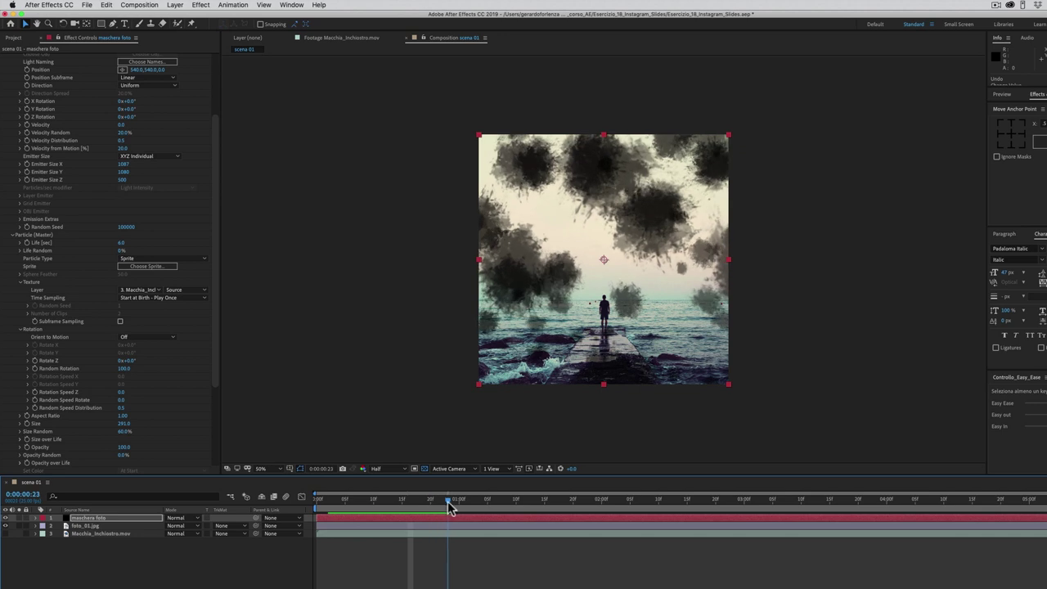
mouse_move(433, 504)
left_mouse_down()
mouse_move(512, 505)
mouse_move(449, 505)
left_mouse_up()
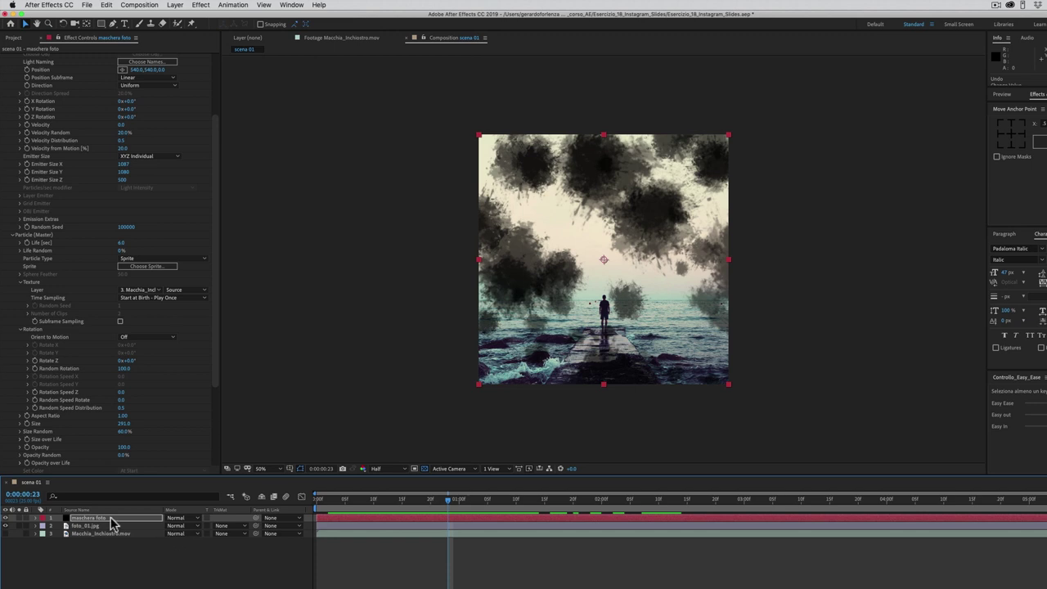
Step: Set foto_01.jpg's Track Matte to Alpha Matte 'maschera foto' and scrub the opening frames to check it
key("Return")
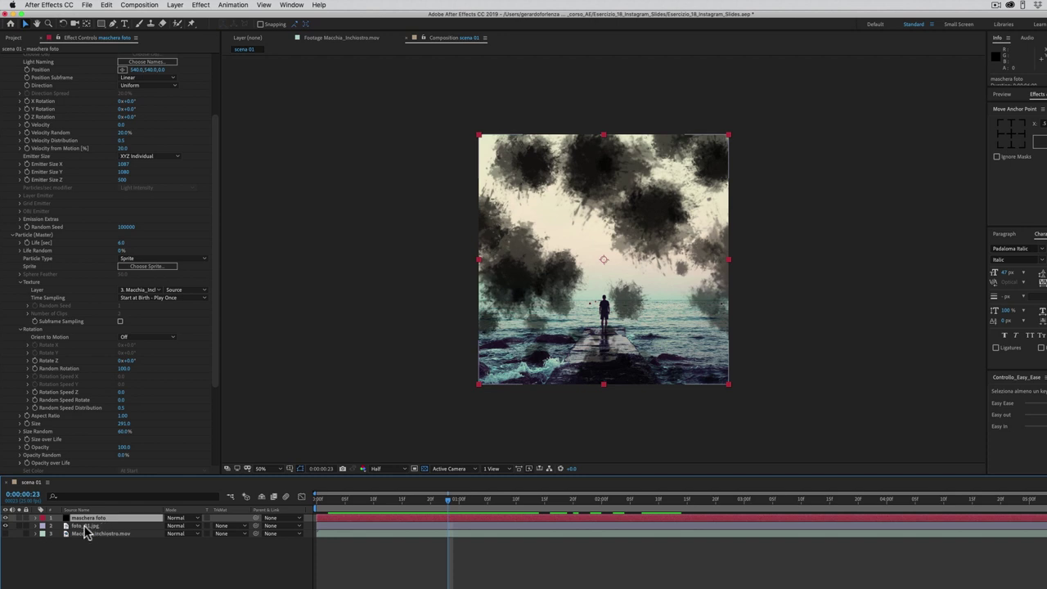
left_click(82, 526)
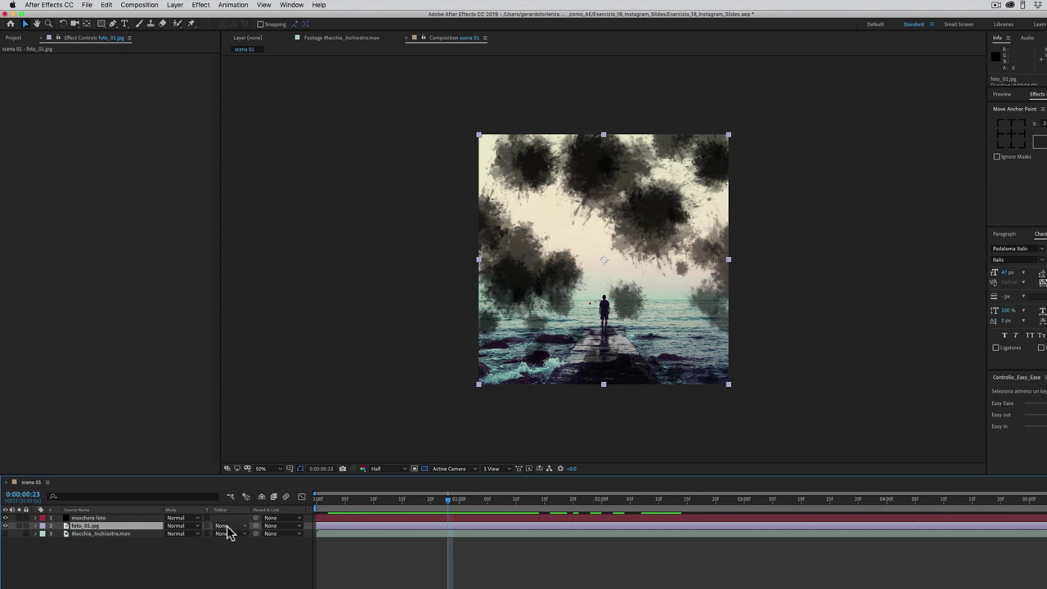
left_click(226, 525)
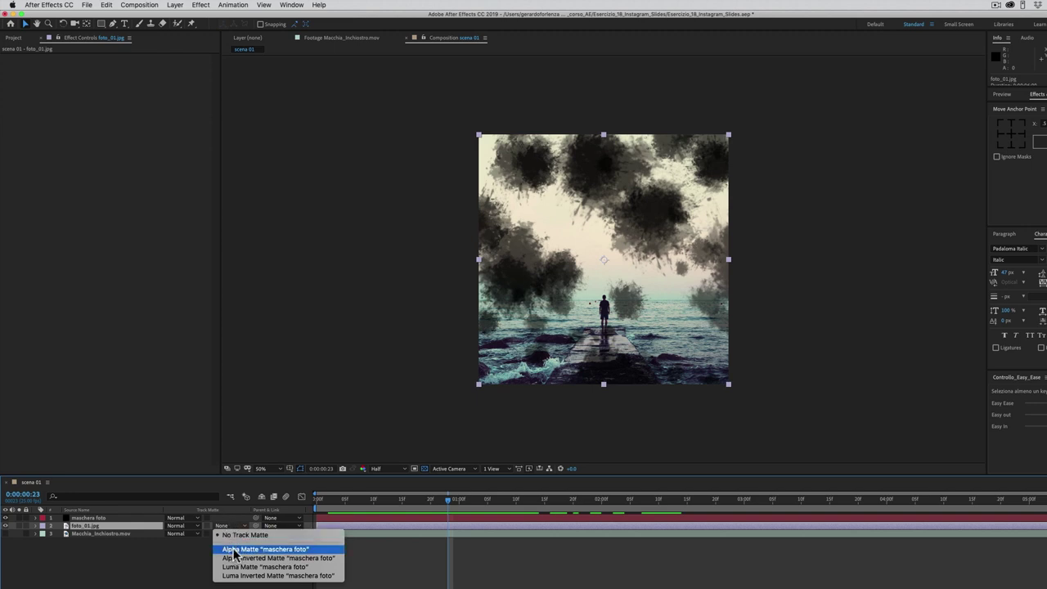
left_click(235, 552)
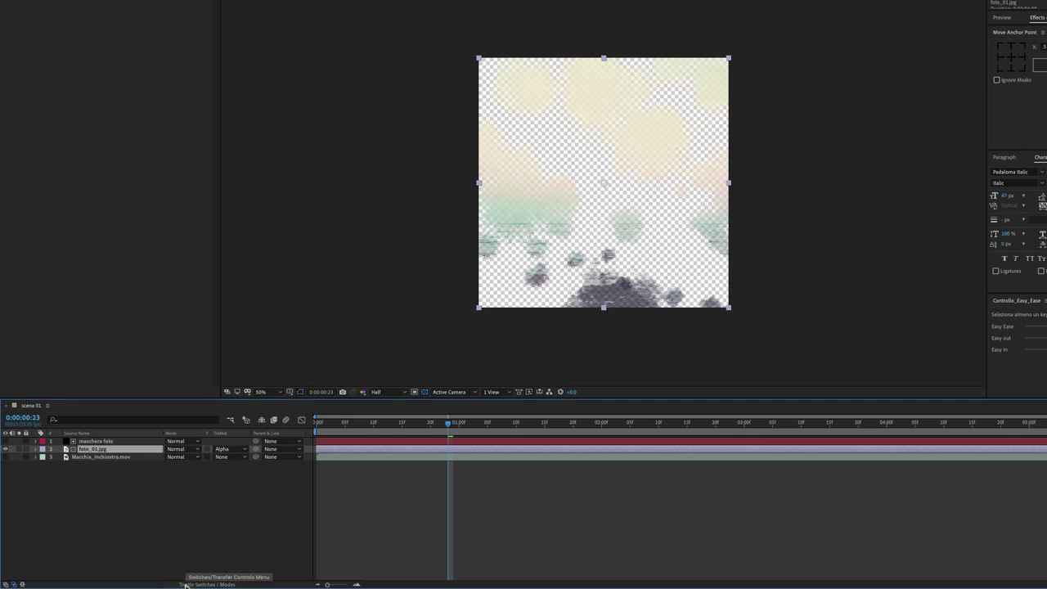
left_click(274, 568)
mouse_move(446, 488)
left_mouse_down()
mouse_move(422, 489)
mouse_move(613, 476)
mouse_move(791, 487)
mouse_move(494, 485)
left_mouse_up()
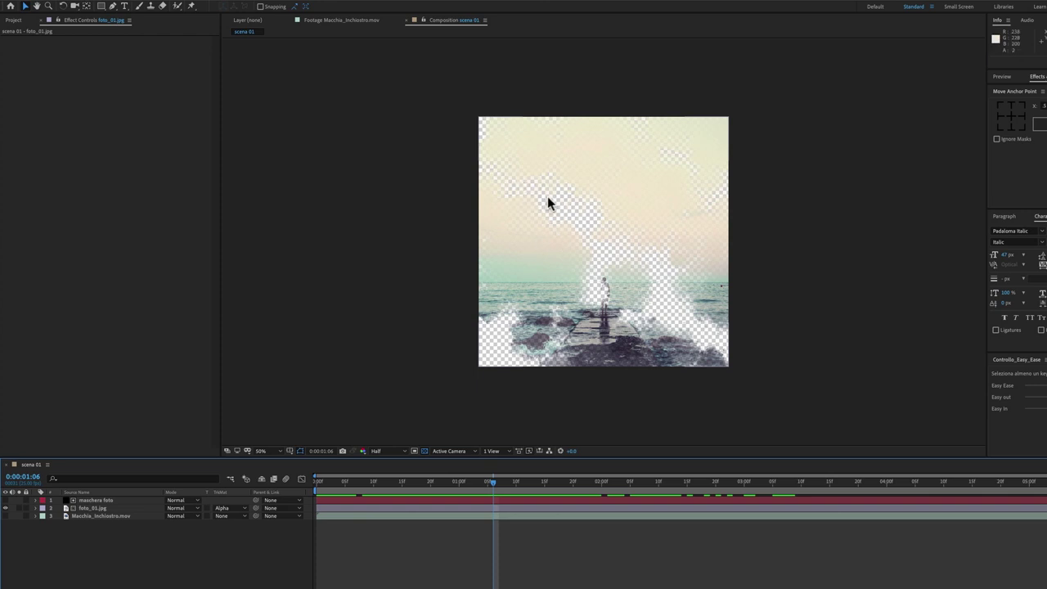
key("super+Tab")
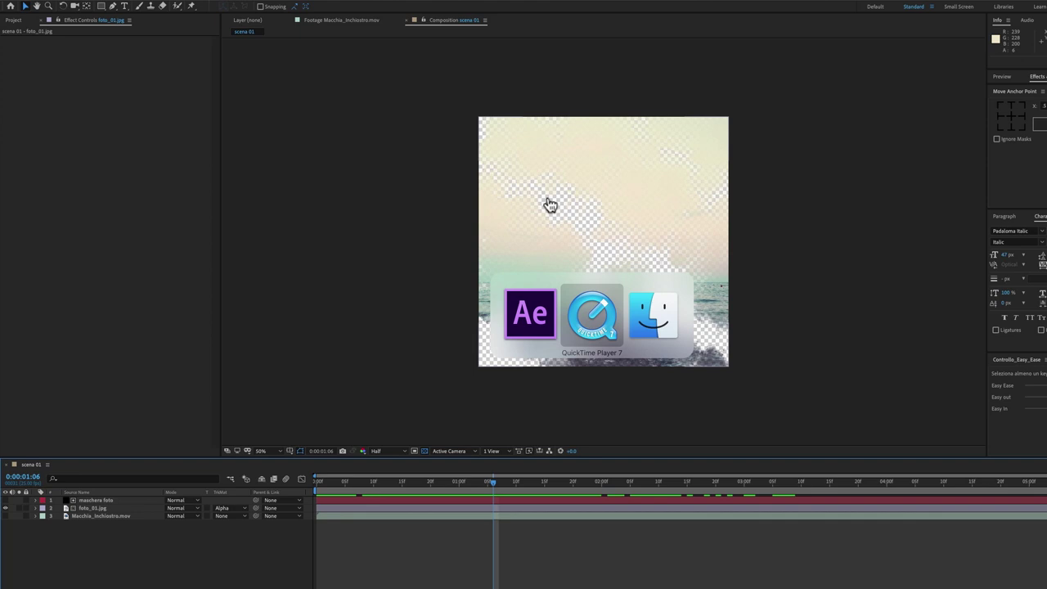
left_click_drag(414, 506, 425, 508)
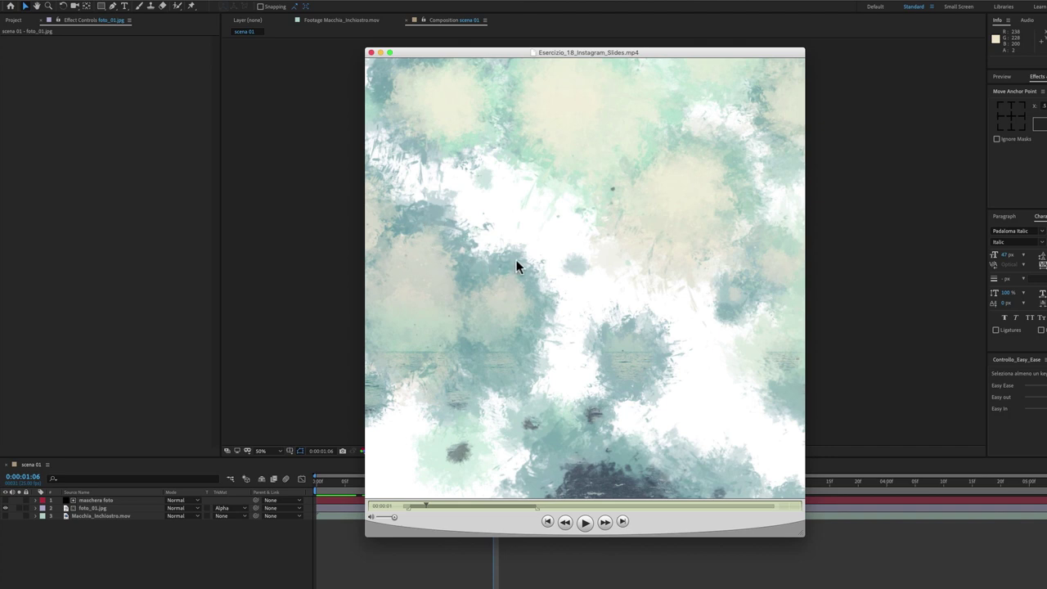
left_click(449, 562)
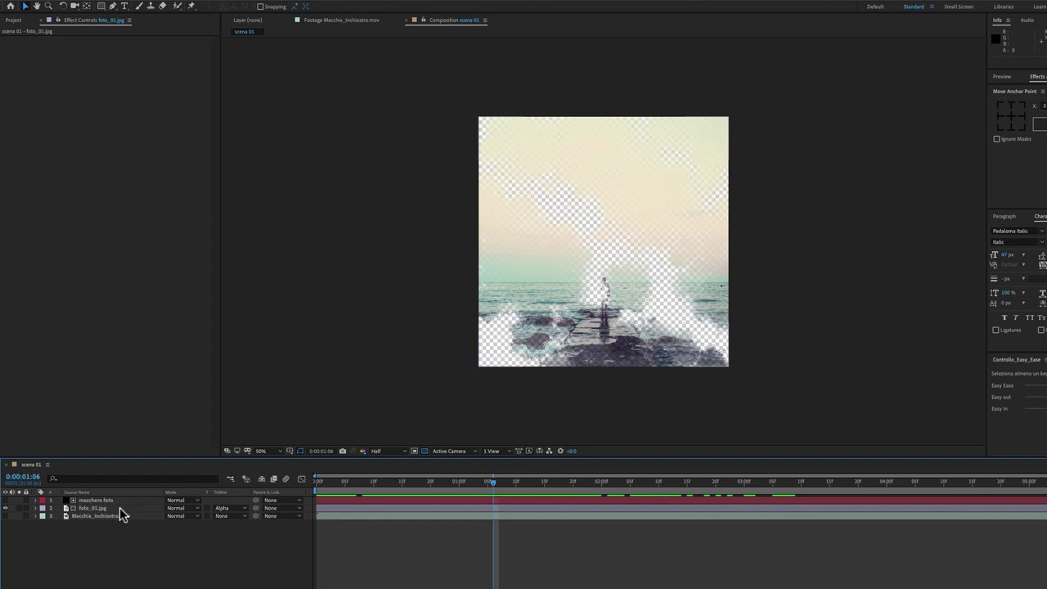
Step: Duplicate maschera foto as a visible layer named 'macchie colorate' placed below foto_01.jpg
left_click(110, 501)
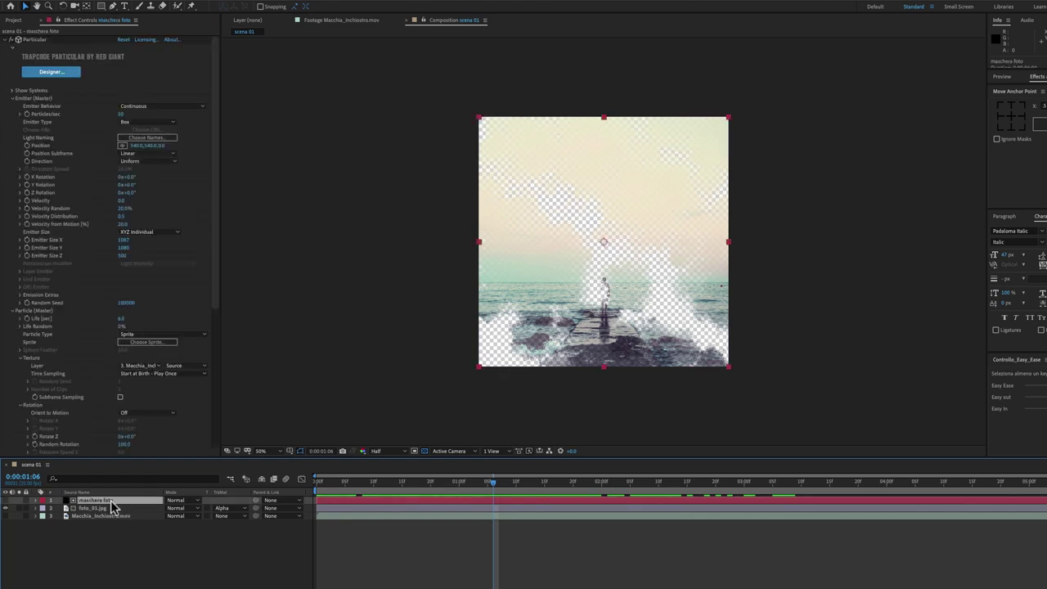
key("ctrl+d")
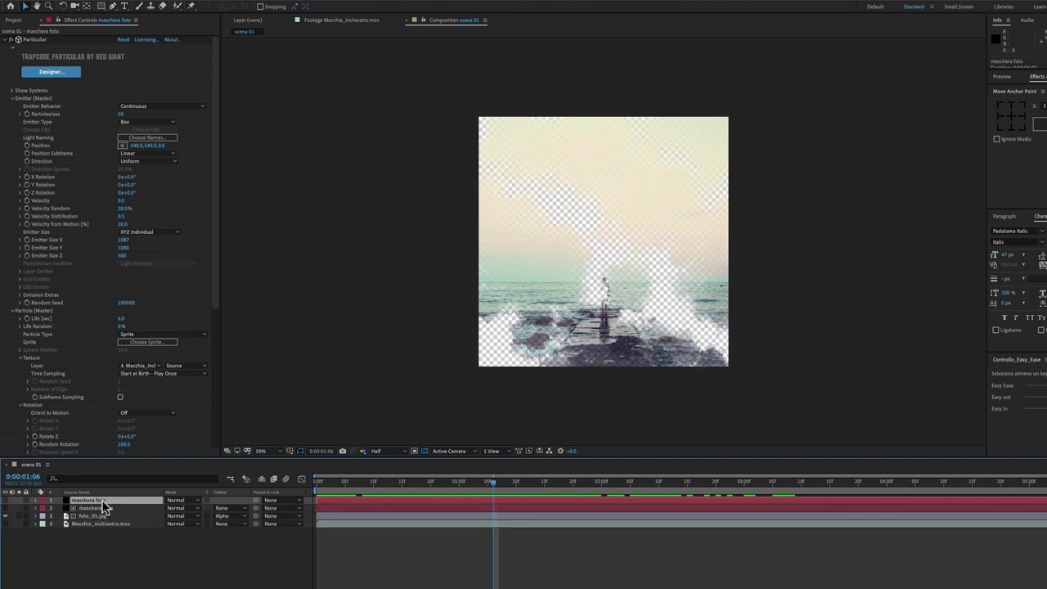
key("Return")
type("macchie colo")
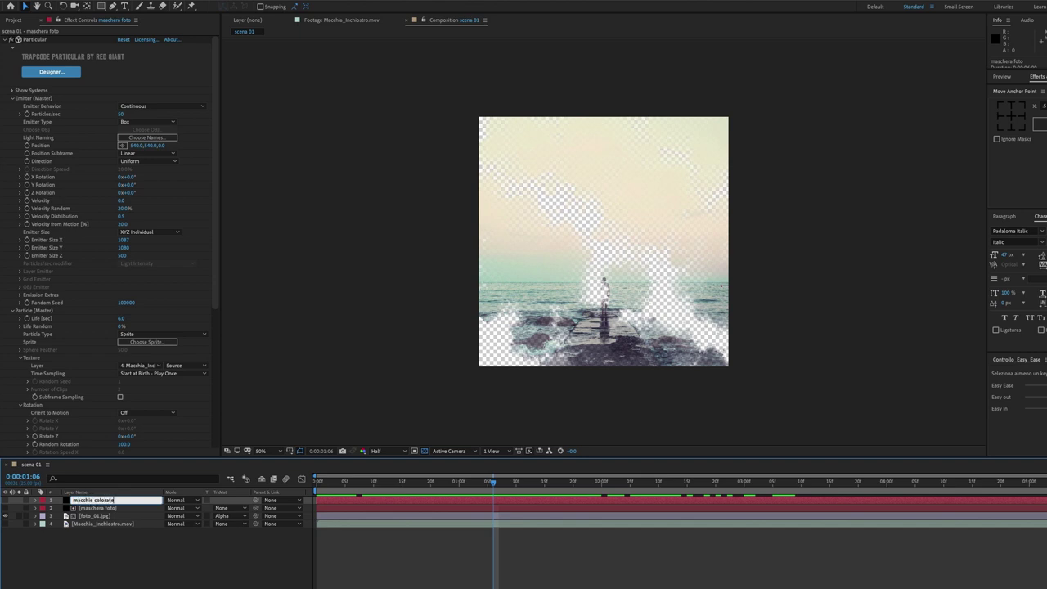
key("Return")
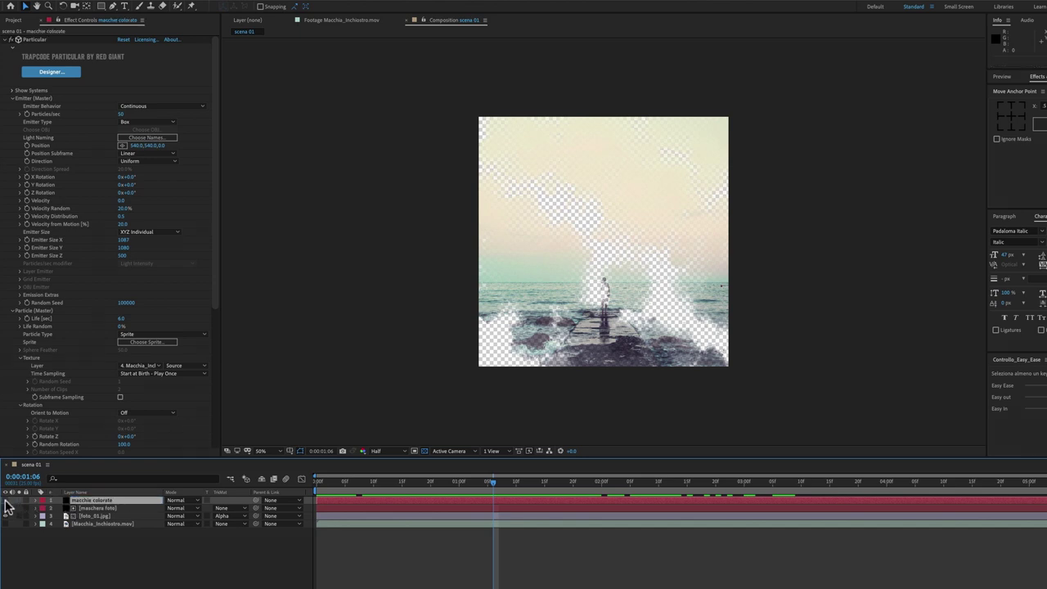
left_click(6, 500)
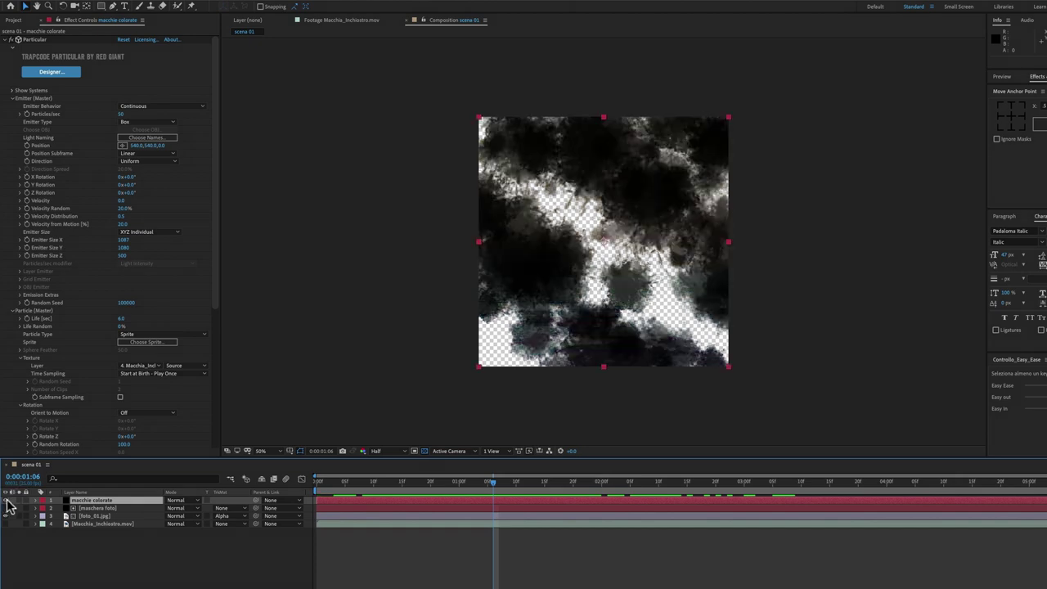
left_click_drag(115, 499, 123, 519)
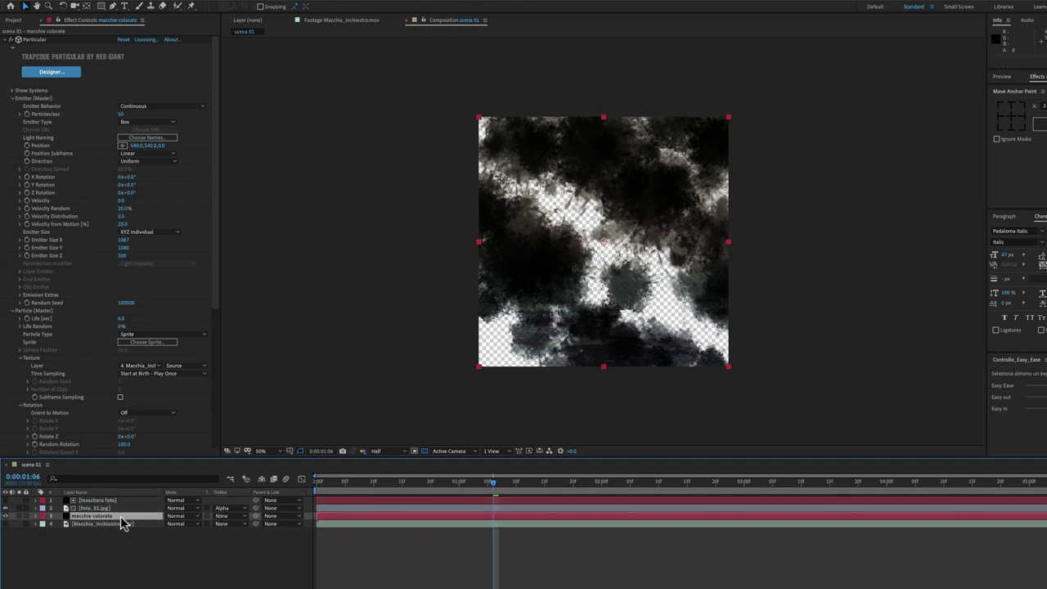
Step: Slide the foto_01.jpg and maschera foto bars right so both start later
left_click(347, 505)
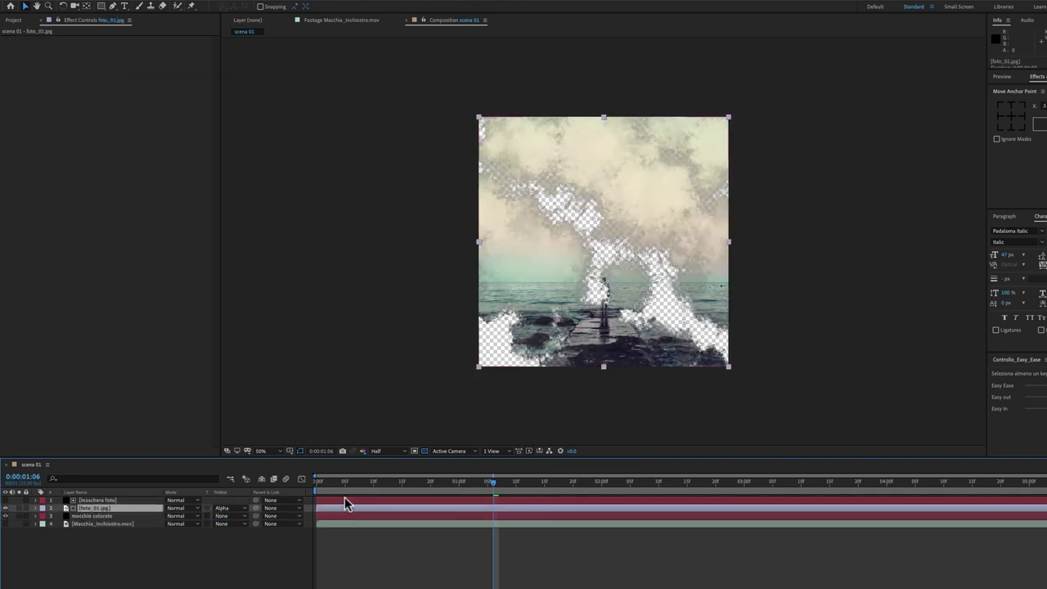
left_click(345, 501, "shift")
left_click_drag(344, 504, 401, 504)
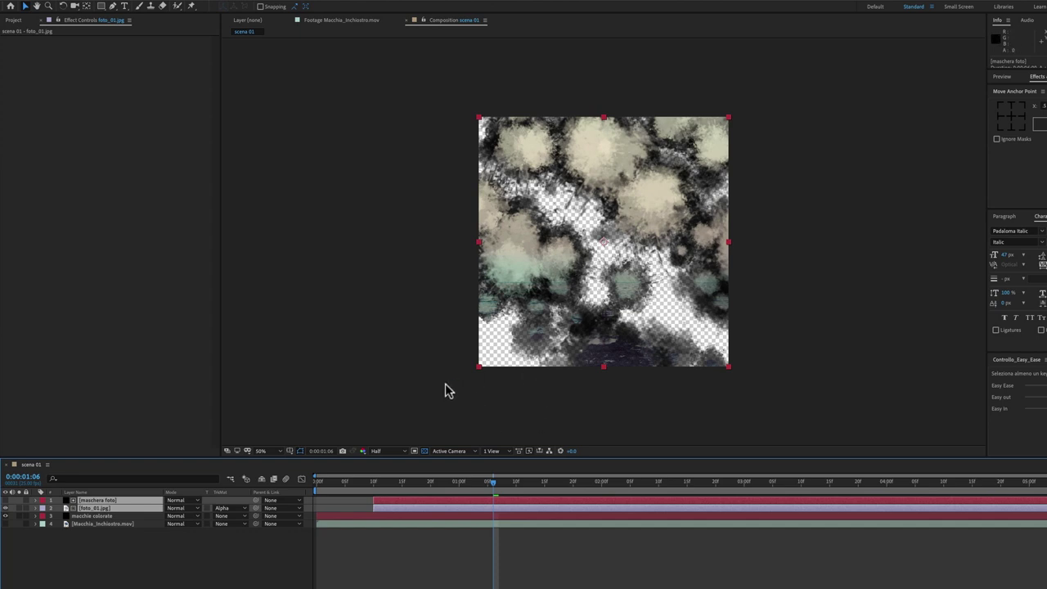
left_click(97, 517)
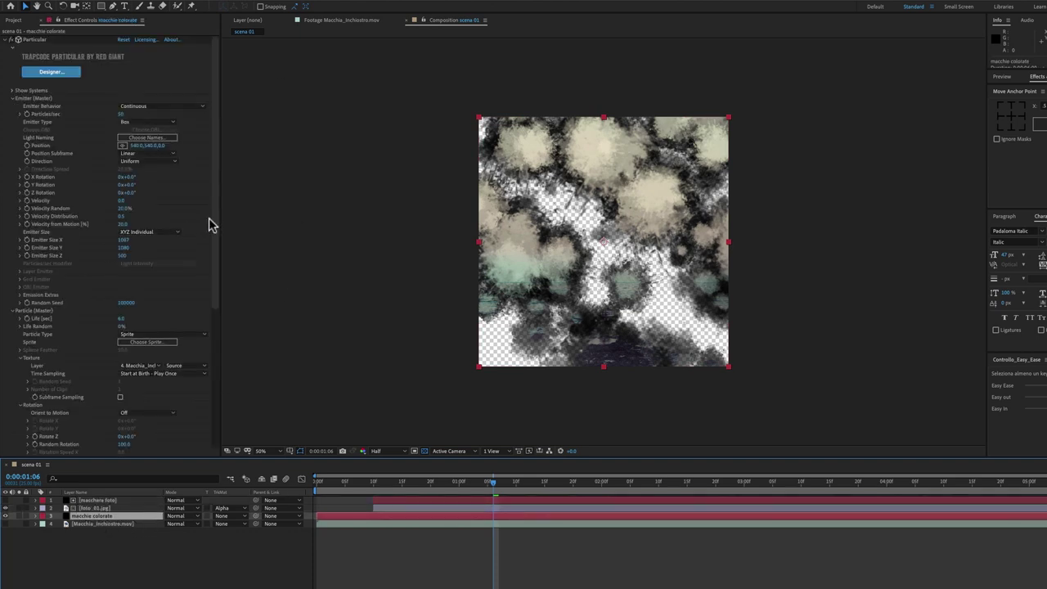
Step: Set macchie colorate's Particle Type to Sprite Fill and Set Color to Random from Gradient, showing Color over Life
left_click_drag(214, 213, 216, 347)
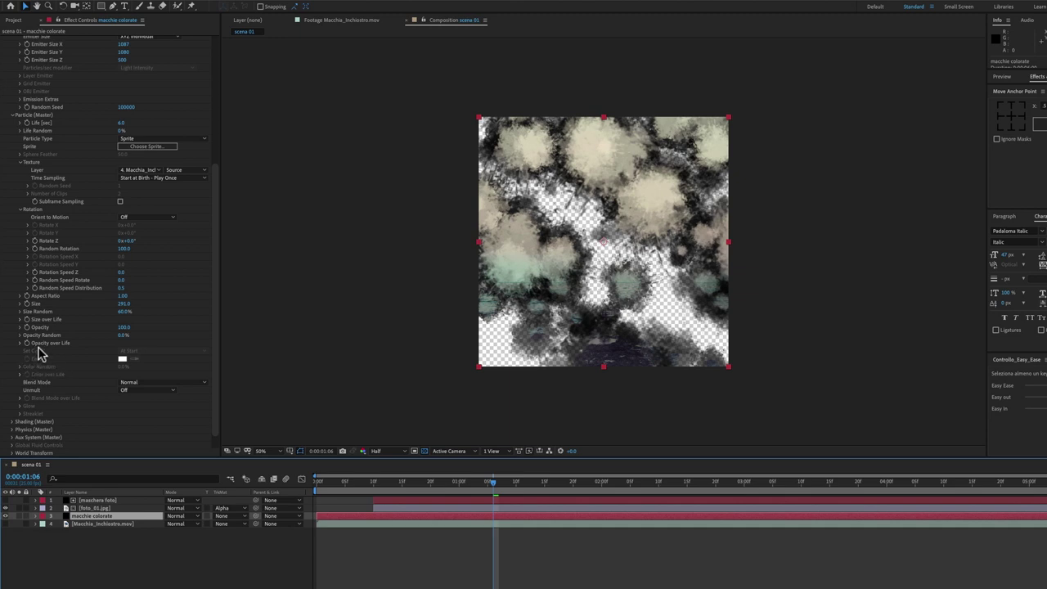
left_click(120, 145)
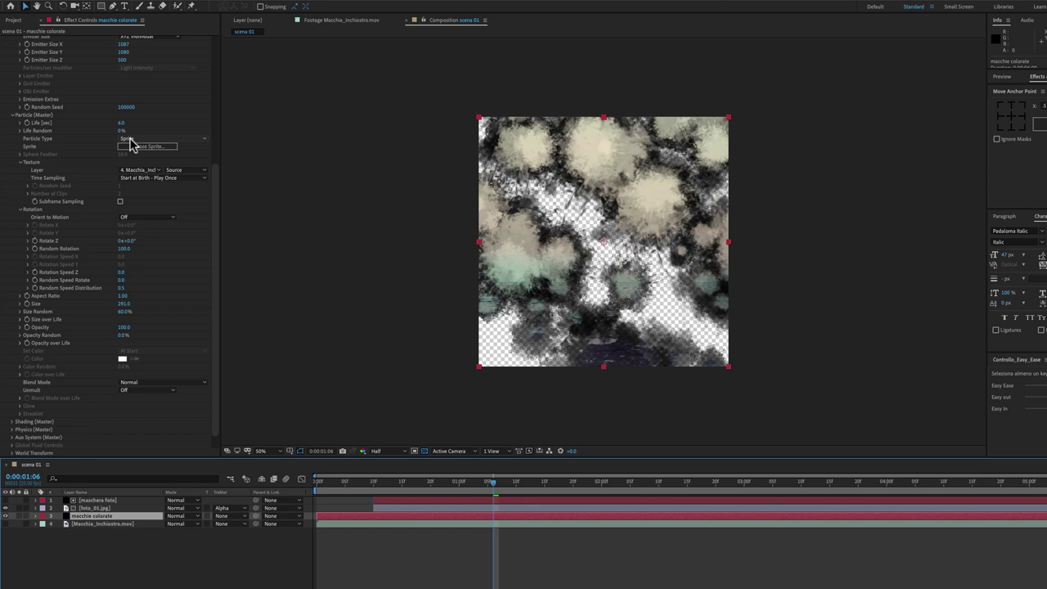
left_click(131, 141)
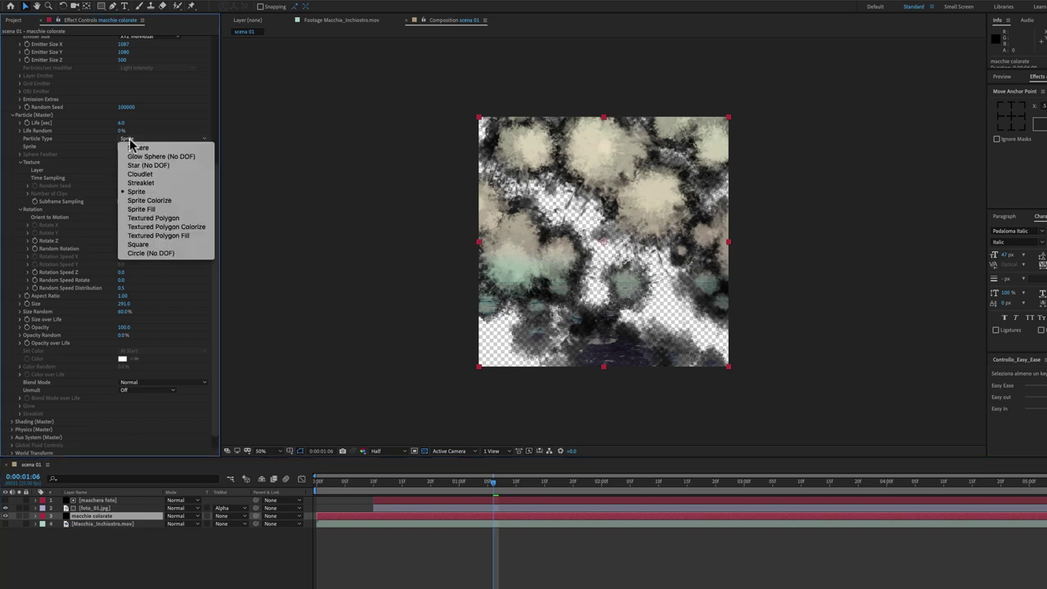
left_click(141, 210)
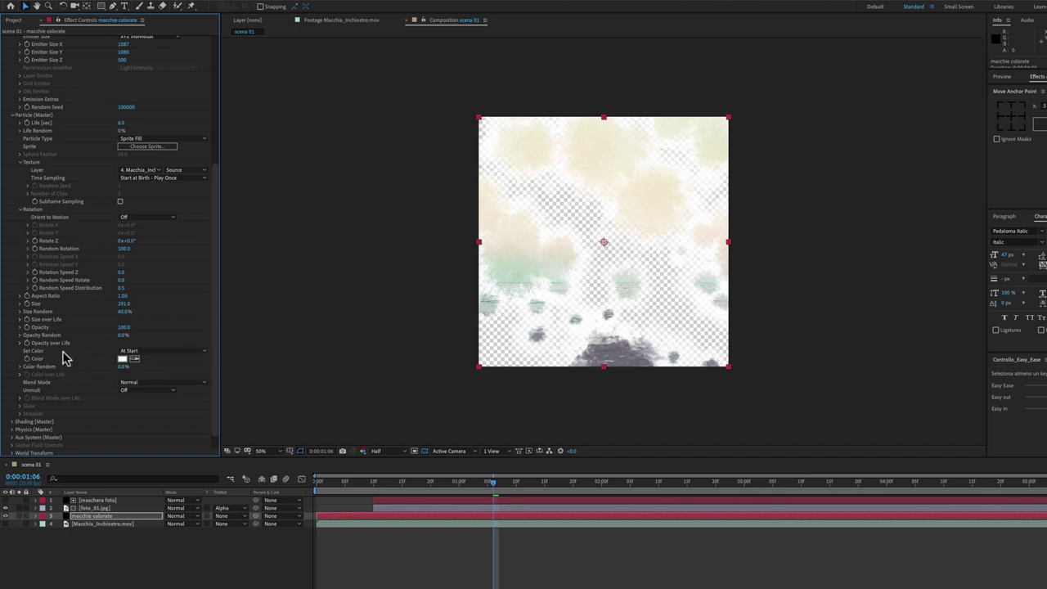
left_click(148, 352)
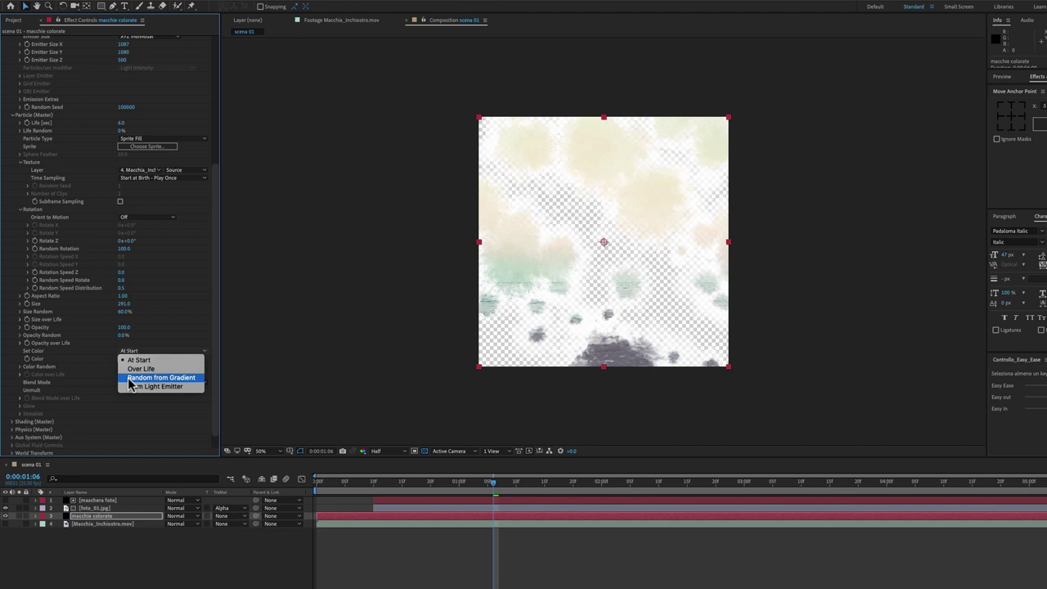
left_click(156, 378)
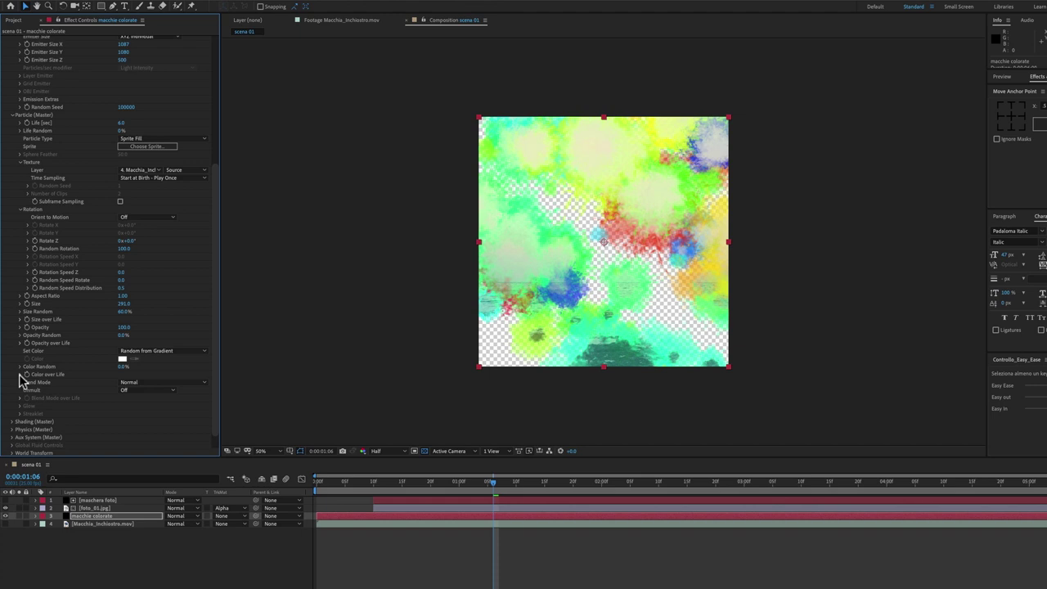
left_click(20, 373)
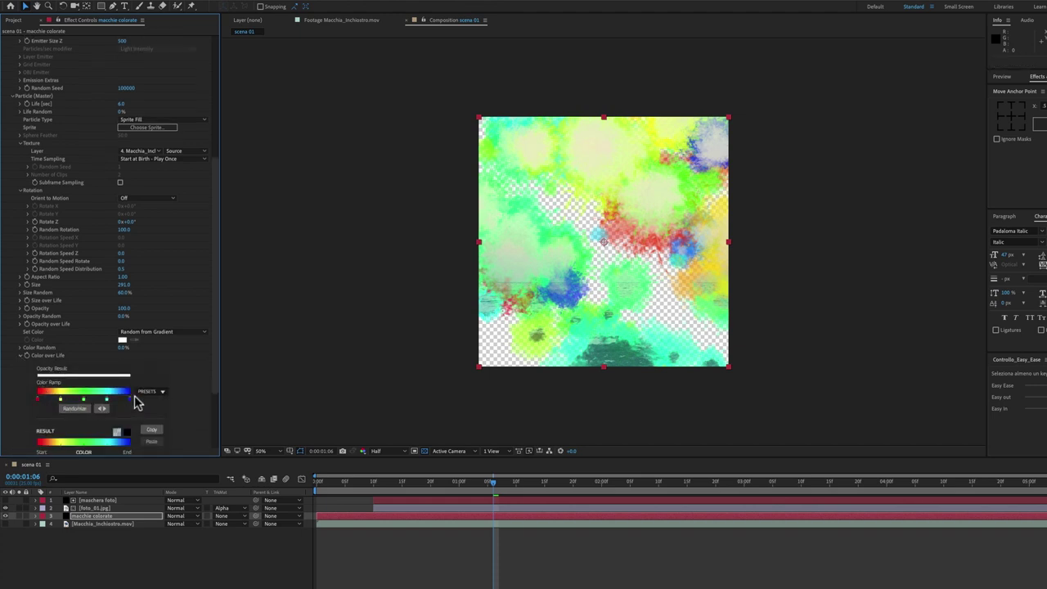
Step: Apply the grey gradient preset to Color over Life and make its light end a cream sampled from the photo
left_click(162, 392)
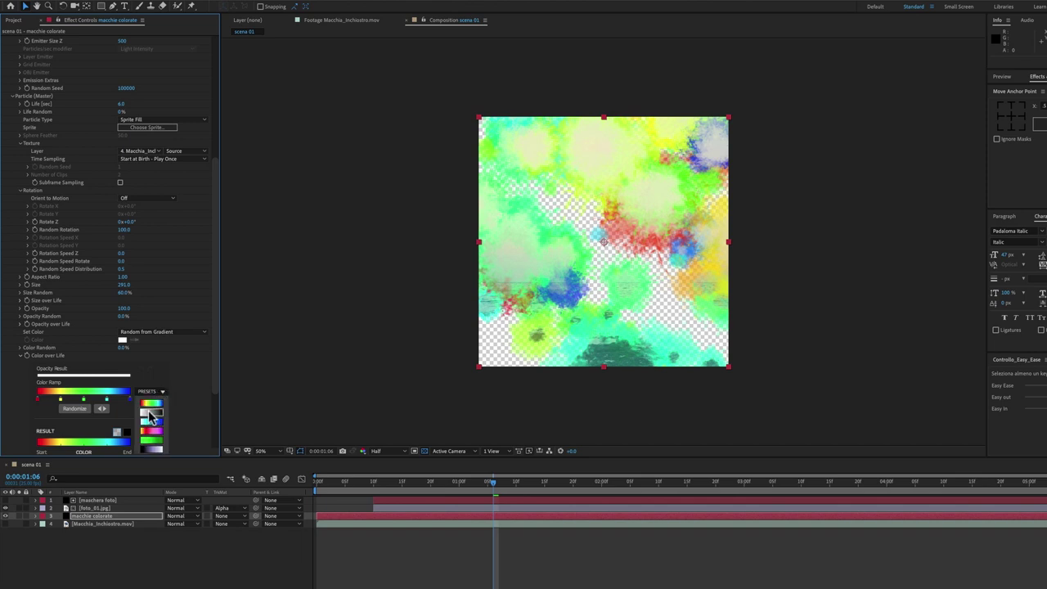
left_click(149, 417)
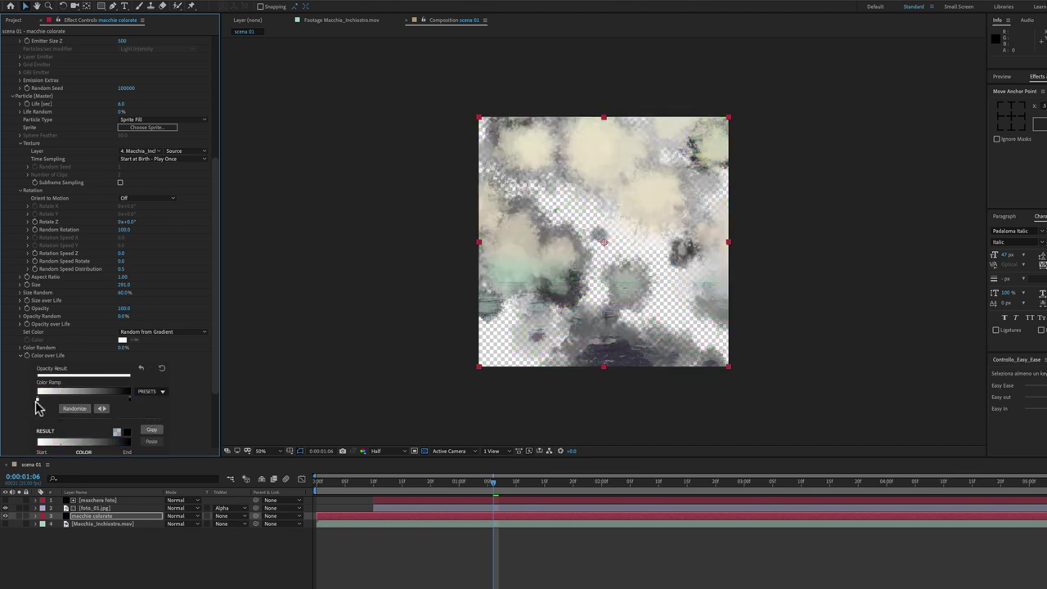
left_click_drag(494, 483, 777, 493)
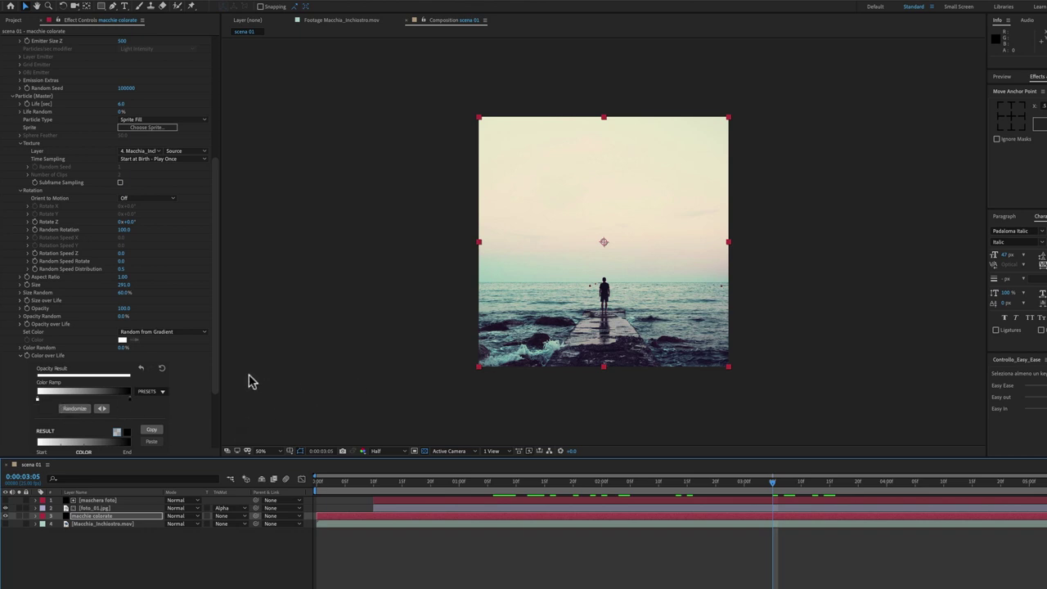
double_click(37, 398)
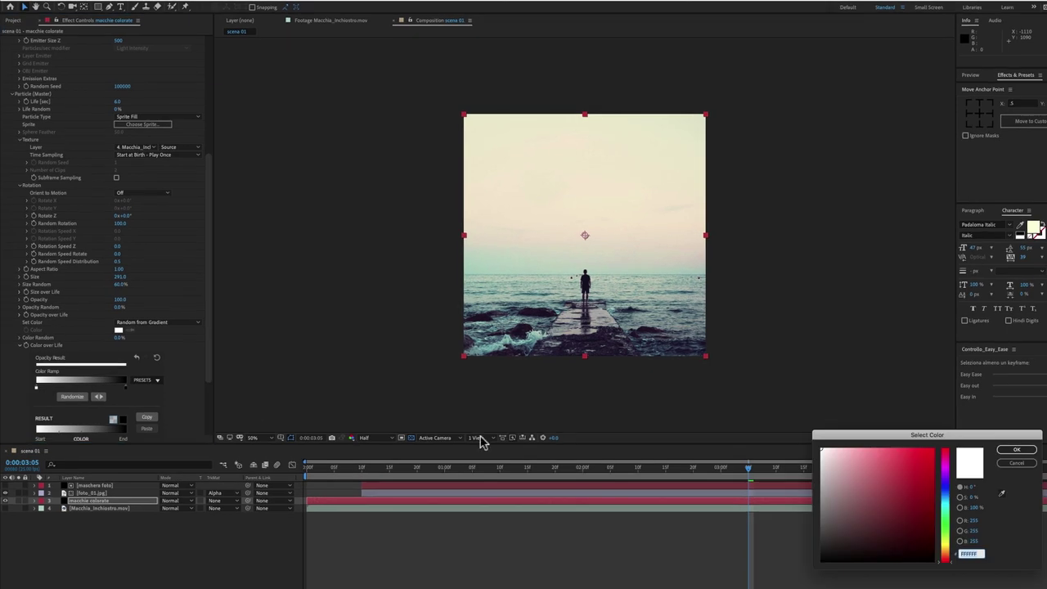
left_click(1003, 495)
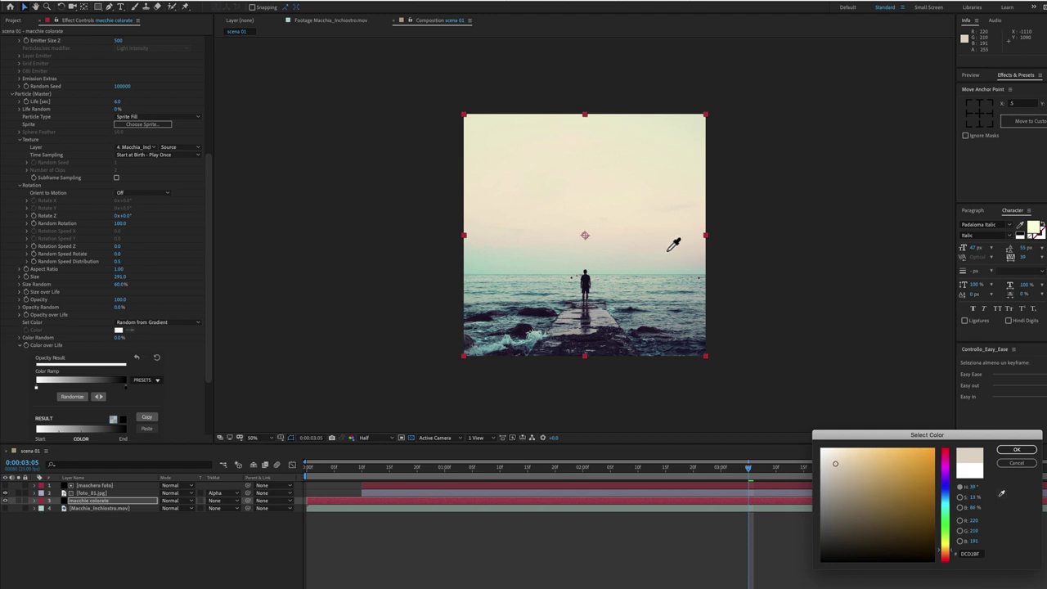
left_click(669, 251)
left_click(840, 459)
left_click_drag(843, 457, 840, 460)
left_click(1015, 451)
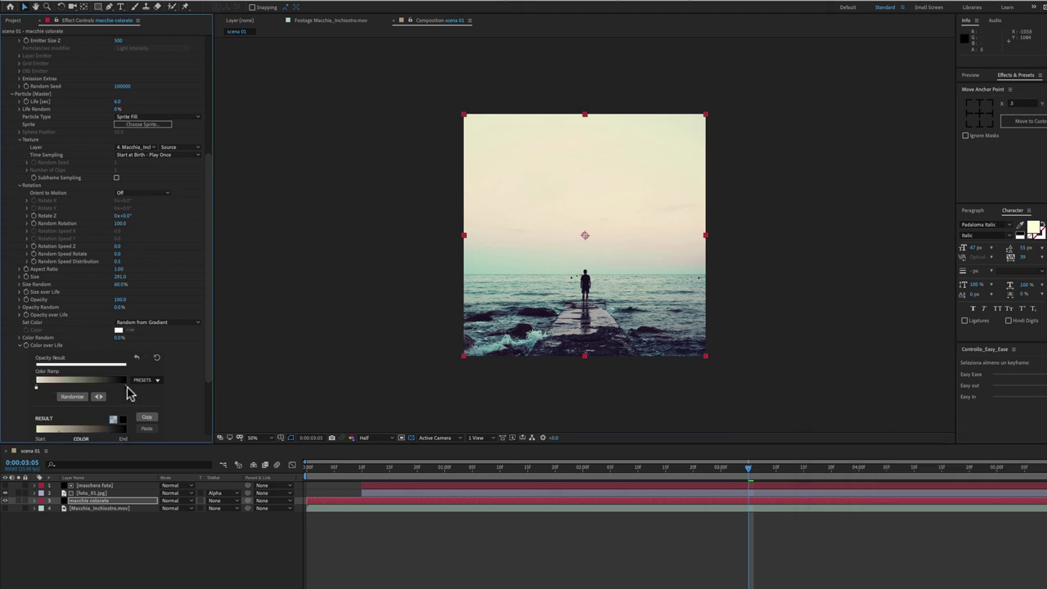
Step: Make the gradient's dark end a photo-sampled green and add a teal middle stop
double_click(126, 387)
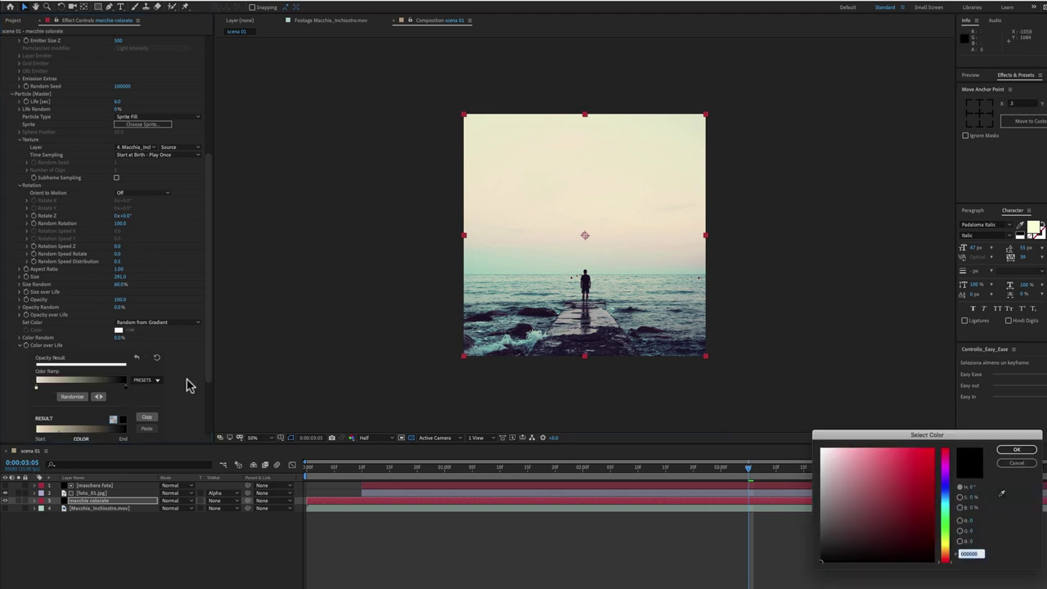
left_click(1002, 493)
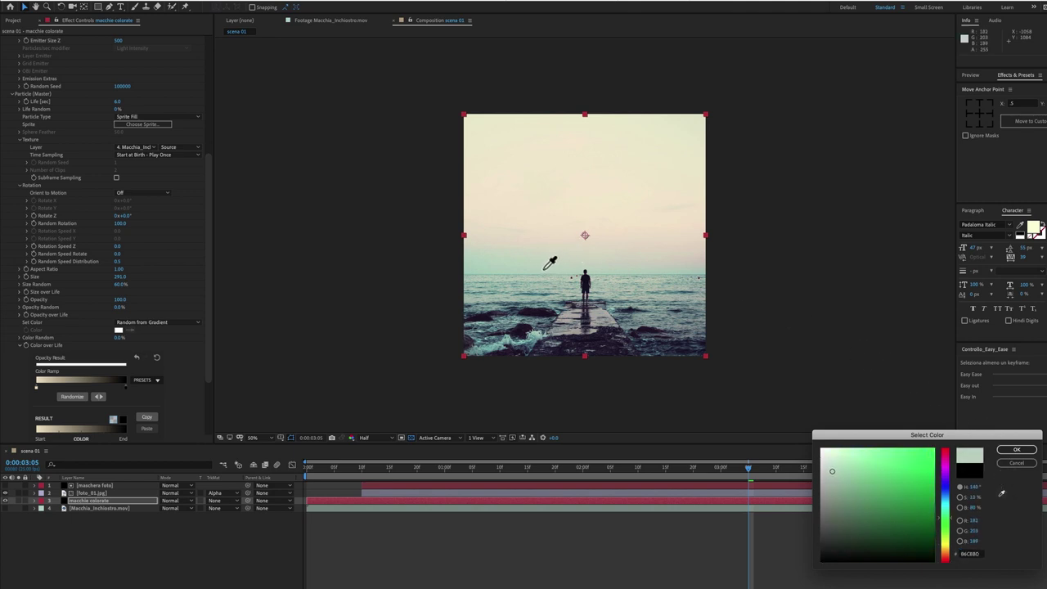
left_click(531, 282)
left_click_drag(845, 468, 849, 467)
left_click(1016, 452)
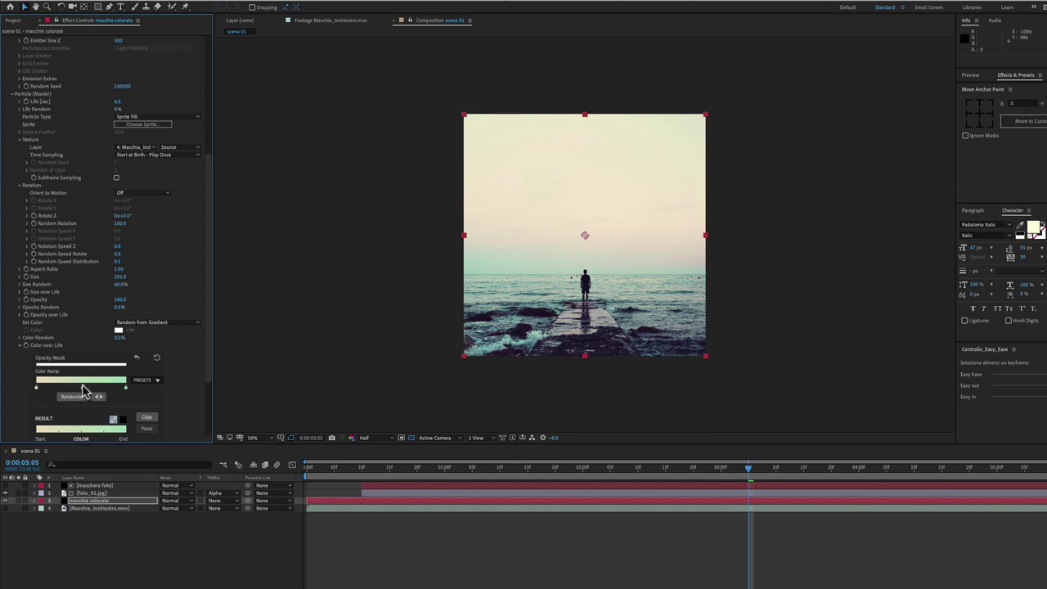
double_click(82, 389)
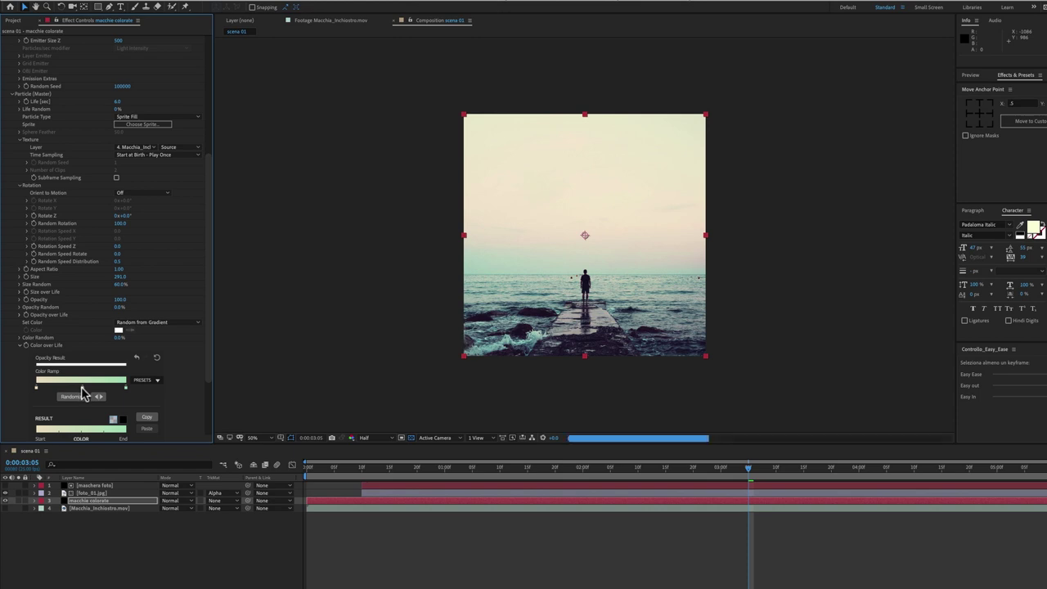
left_click(1002, 494)
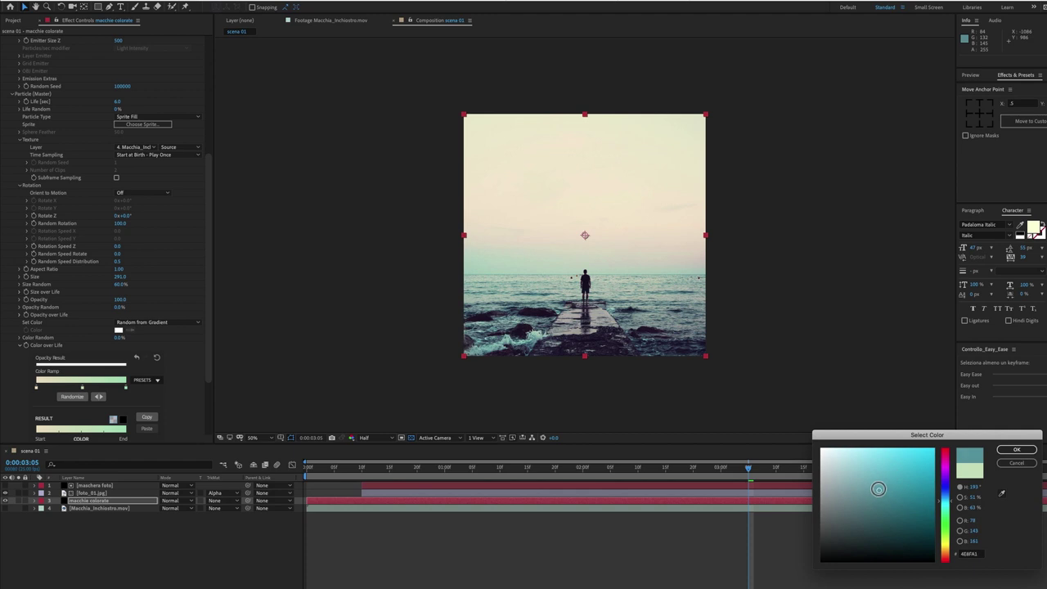
left_click(1016, 450)
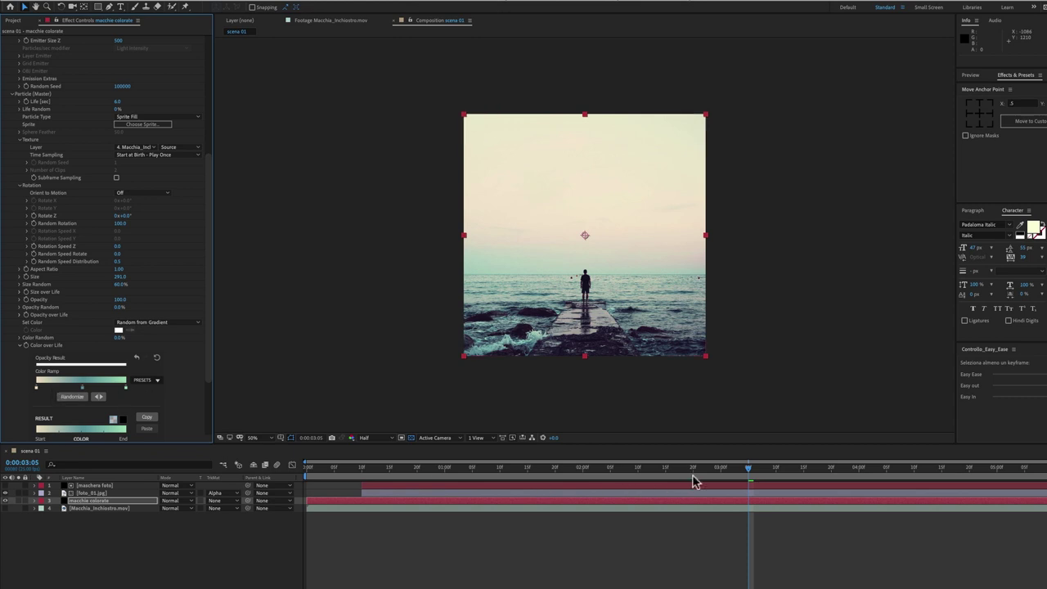
left_click_drag(732, 475, 424, 476)
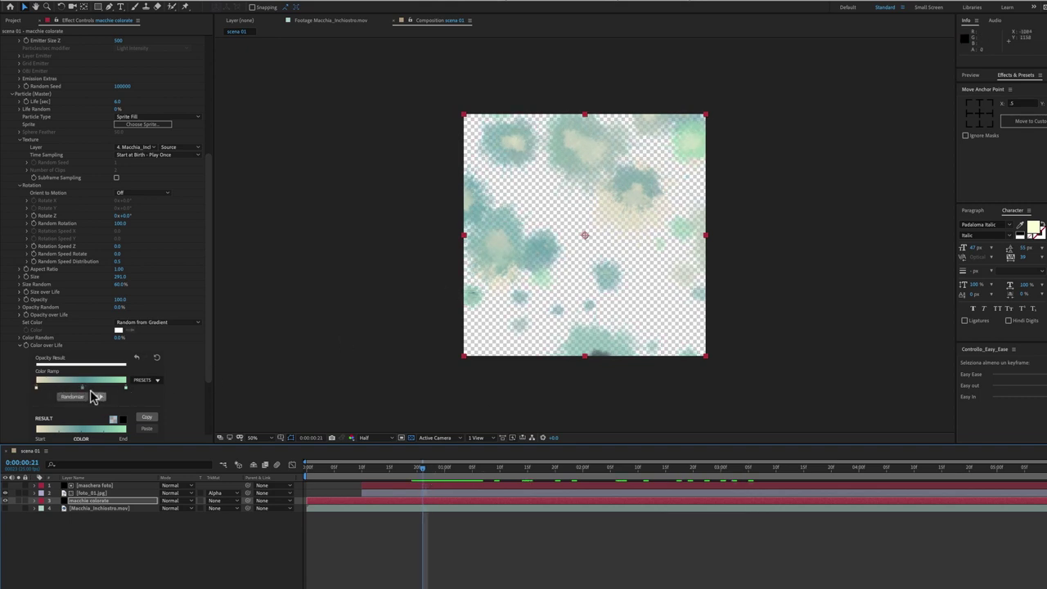
left_click_drag(424, 471, 699, 479)
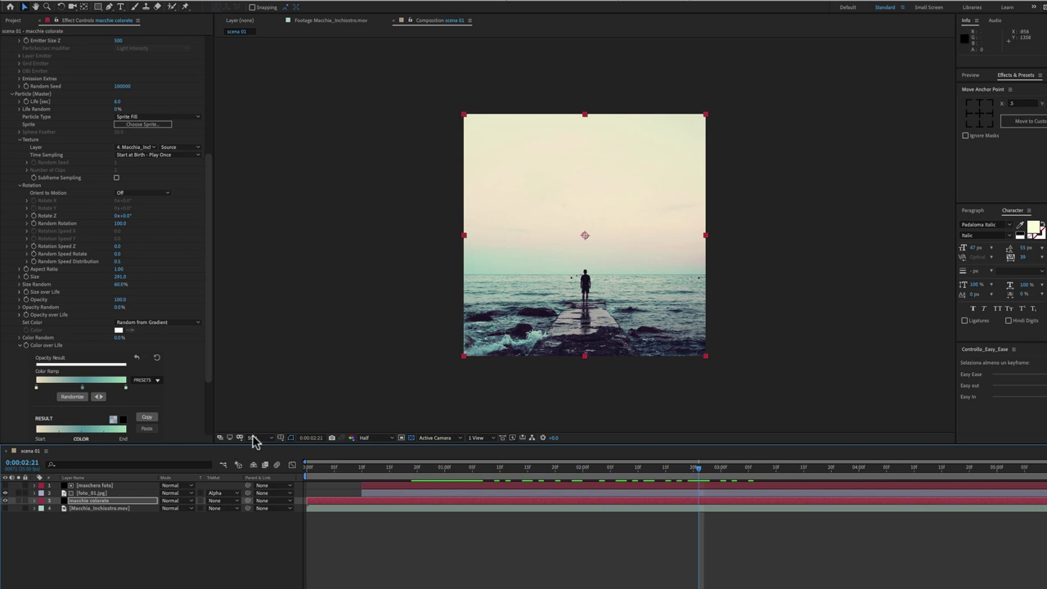
left_click(101, 501)
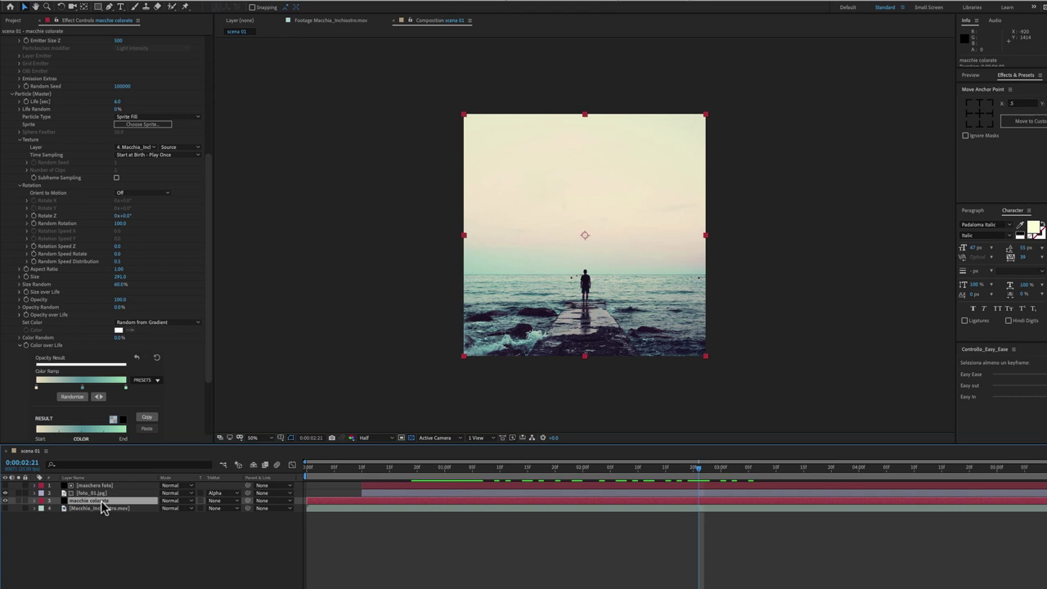
Step: Duplicate macchie colorate as macchie colorate 2, place it above all layers, and delay its start
key("ctrl+d")
left_click_drag(121, 502, 136, 485)
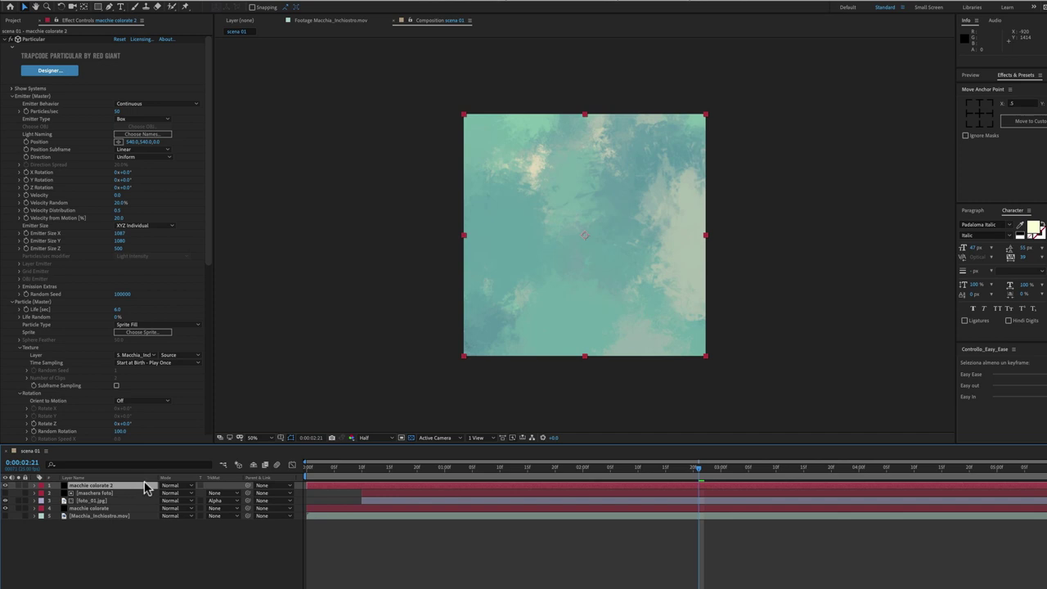
mouse_move(331, 489)
left_mouse_down()
mouse_move(458, 493)
mouse_move(375, 470)
mouse_move(606, 489)
left_mouse_up()
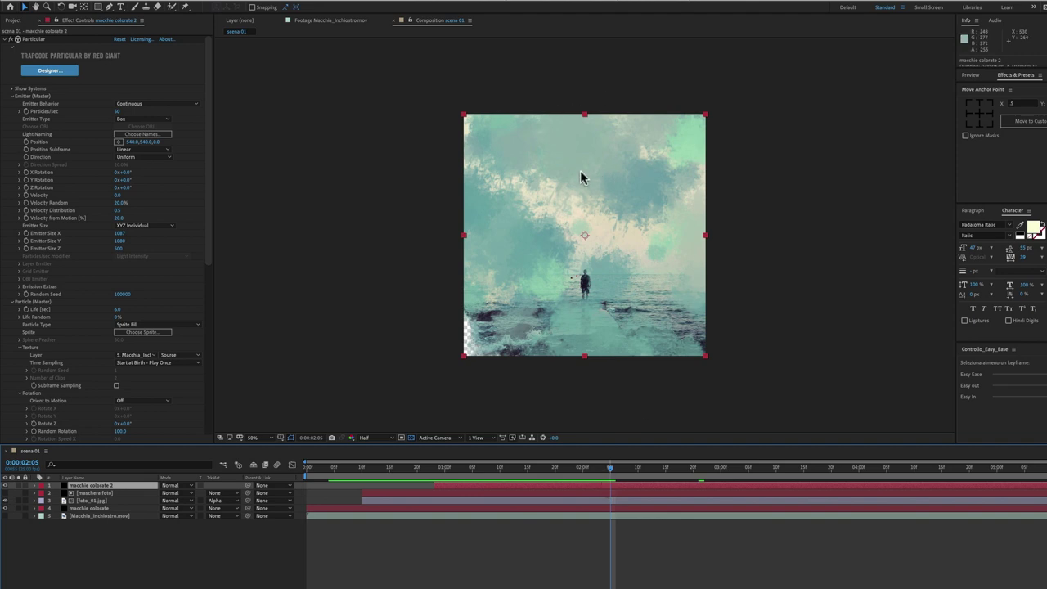
Step: Reduce macchie colorate 2's Particle Size to 100
scroll(211, 190, "down", 3)
left_click_drag(212, 196, 215, 269)
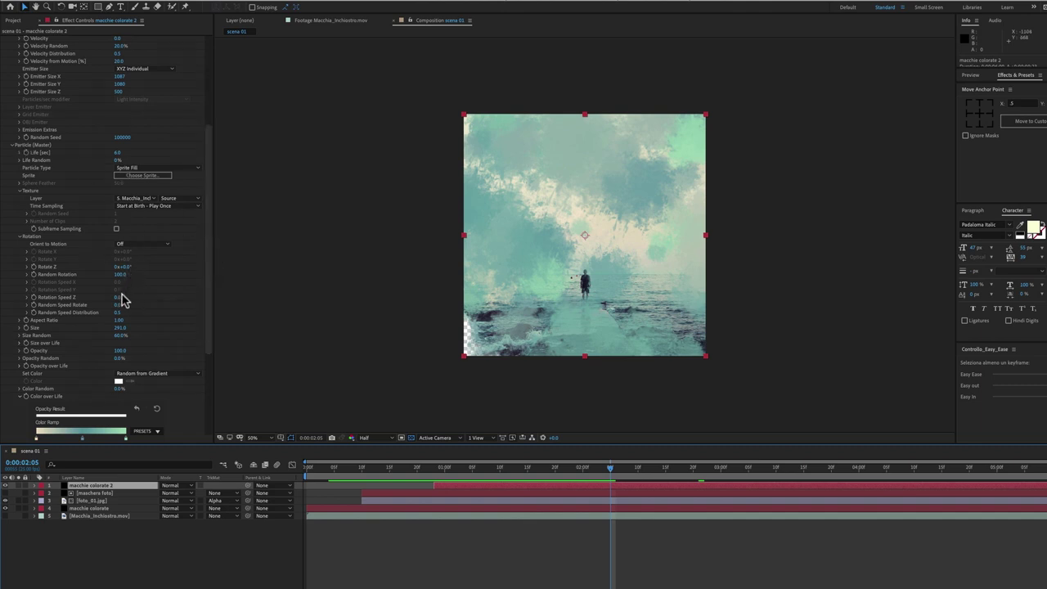
left_click(113, 329)
type("100")
key("Return")
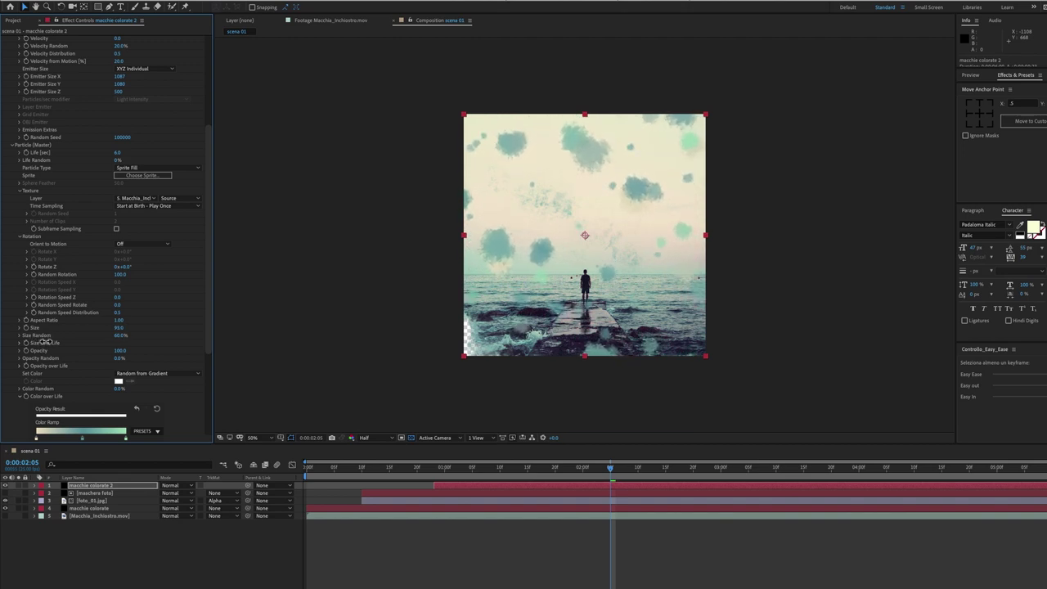
left_click_drag(612, 470, 759, 480)
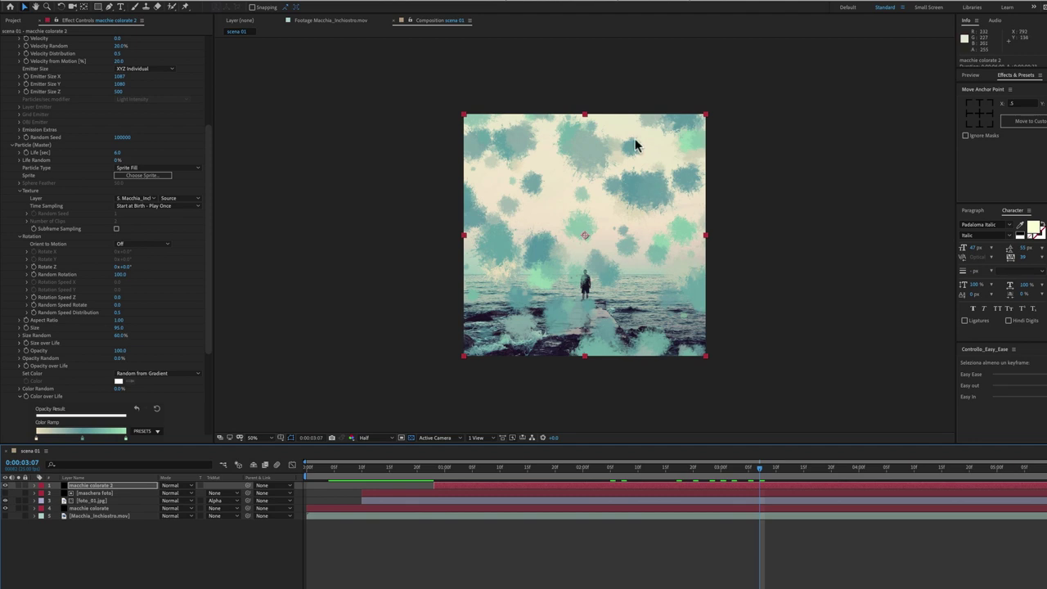
Step: Shrink the emitter to Size X 567 and Size Y 323 for a compact cluster
left_click_drag(208, 161, 215, 63)
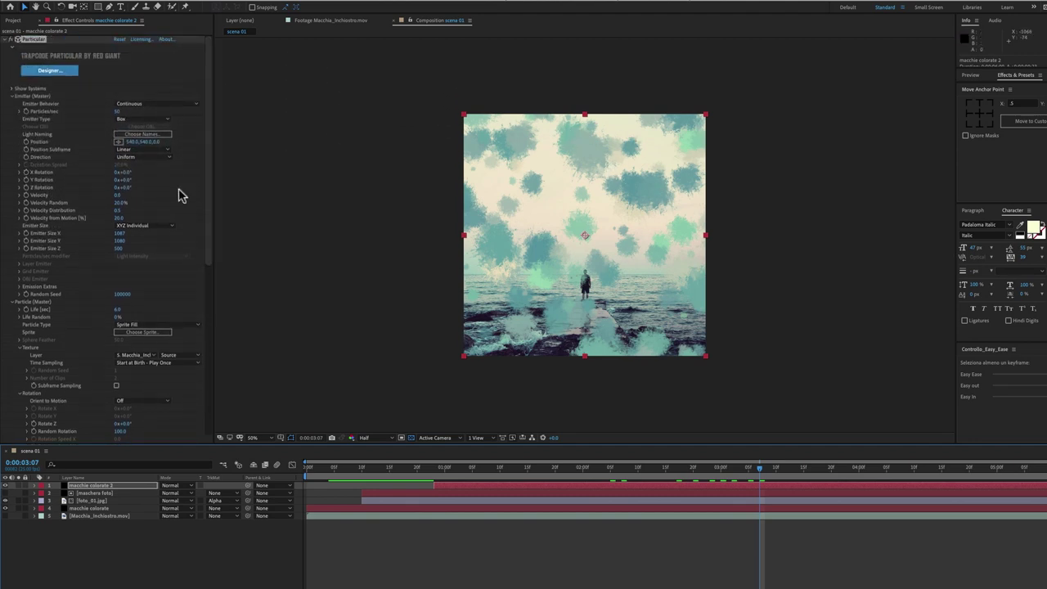
left_click_drag(119, 234, 105, 240)
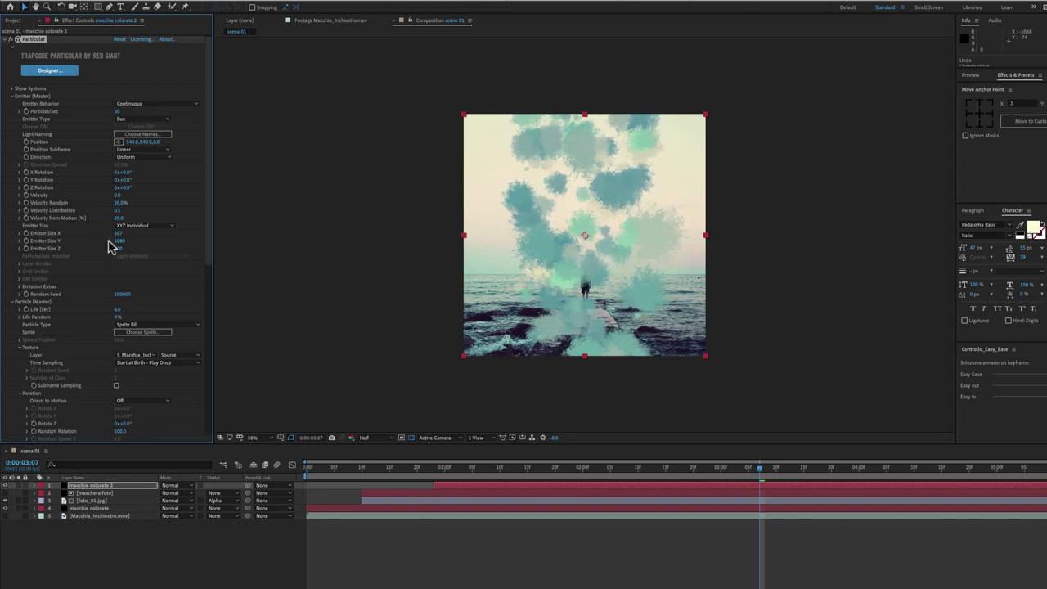
left_click_drag(120, 242, 38, 260)
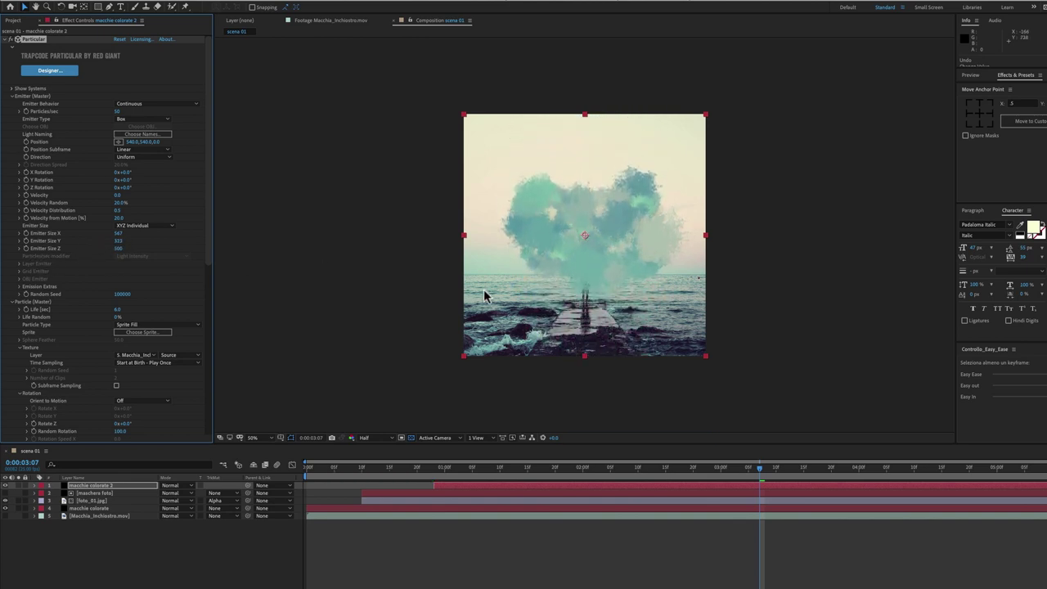
left_click_drag(799, 471, 832, 478)
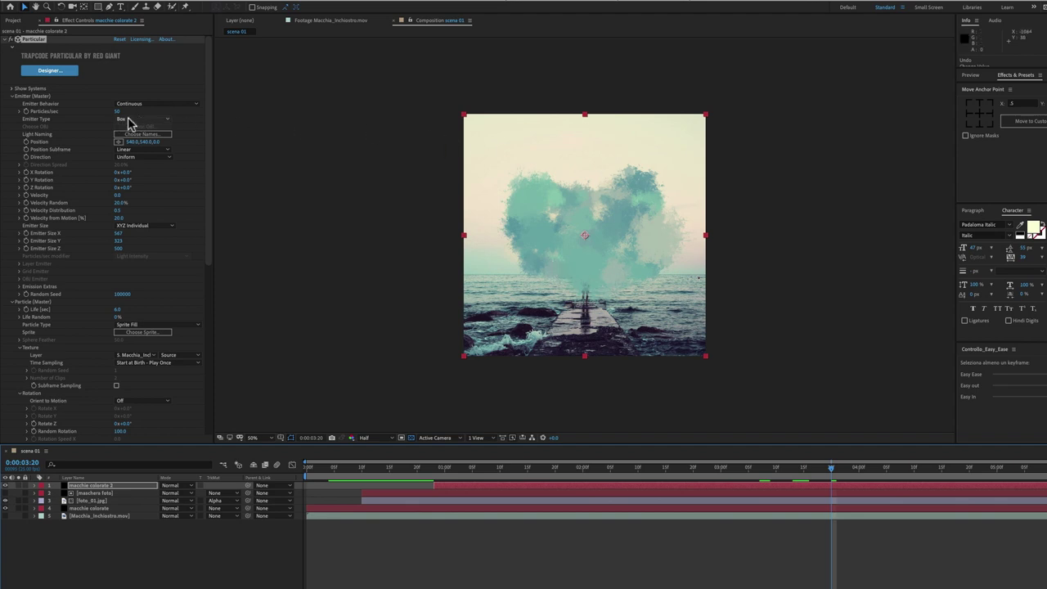
Step: Change macchie colorate 2's Emitter Type to Sphere
left_click(128, 121)
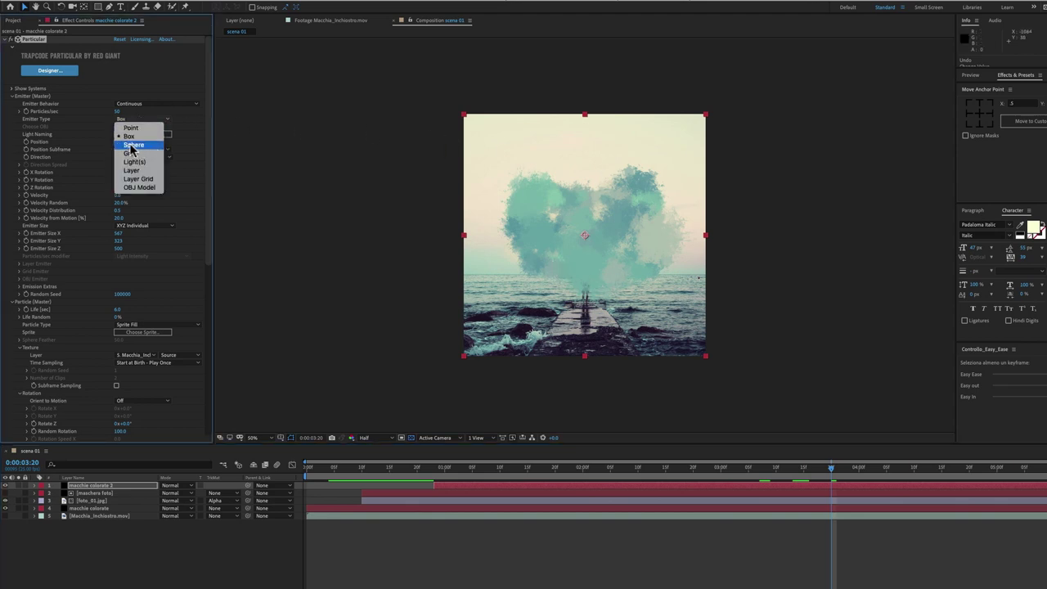
left_click(133, 145)
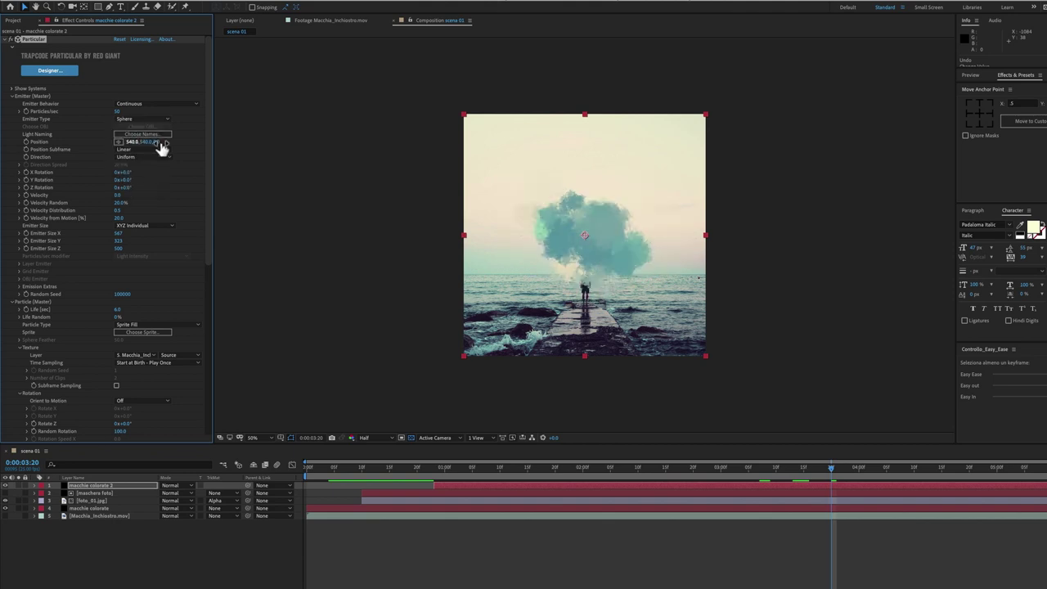
left_click_drag(851, 472, 1034, 479)
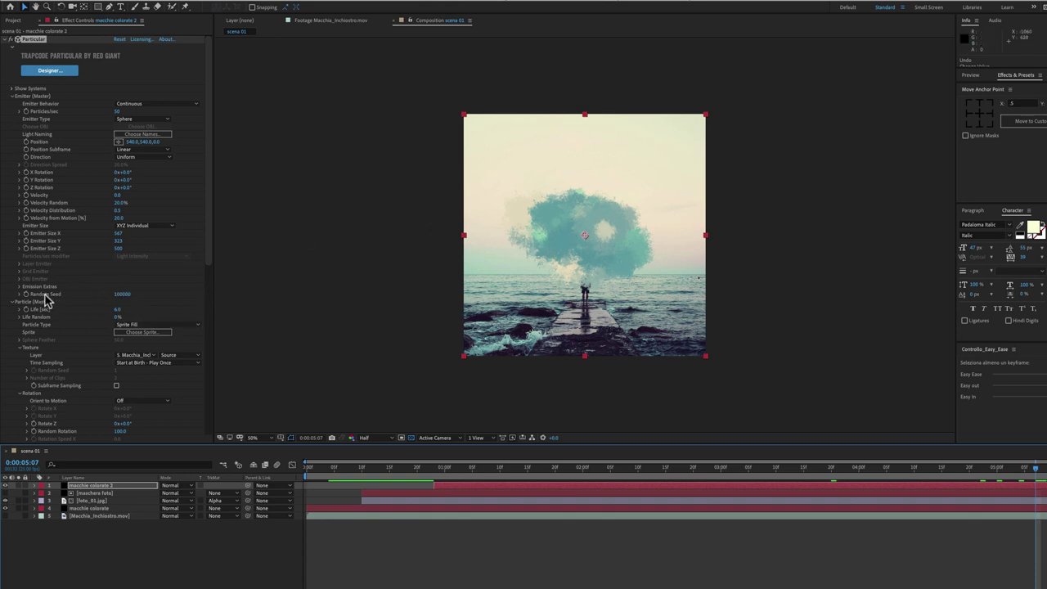
Step: Set the emitter's Random Seed to 100030 to reshape the ink cloud
left_click(121, 294)
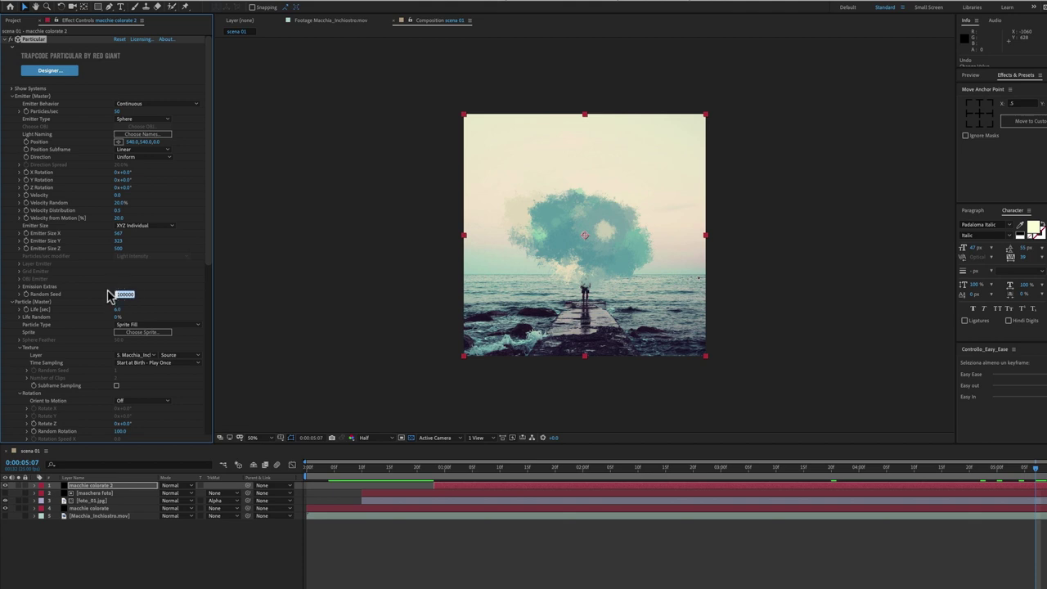
type("100020")
key("Return")
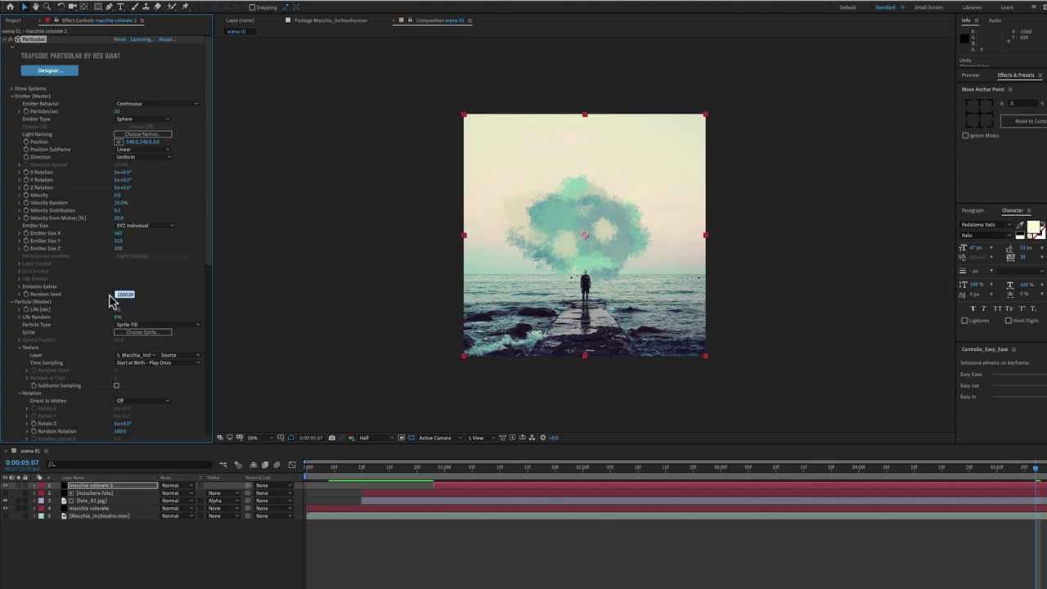
key("Return")
left_click(121, 7)
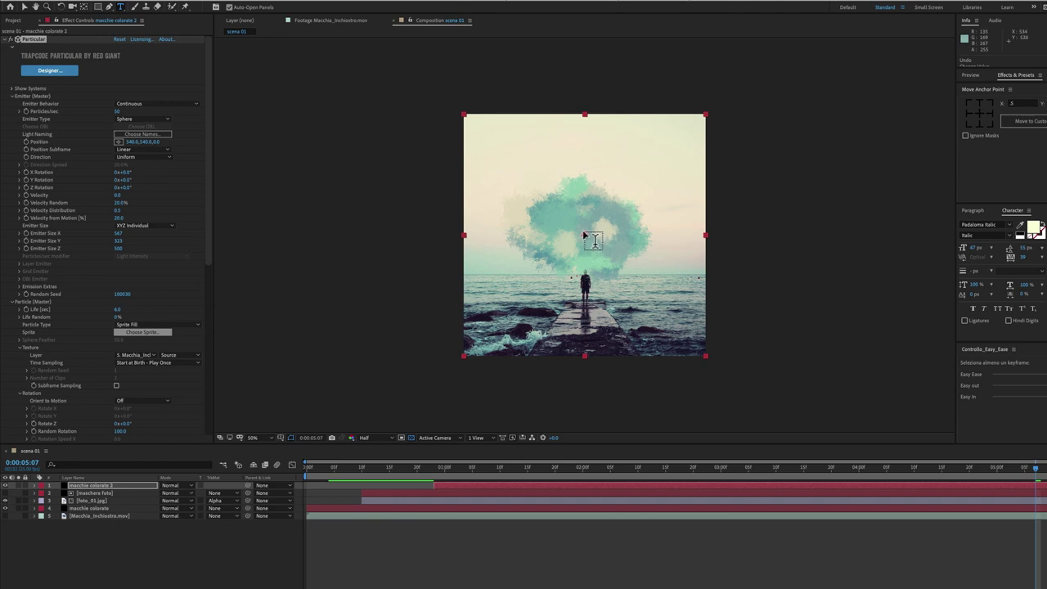
Step: Type 'Motion Graphics' on the ink blot, giving 'Motion' a sampled dark maroon and smaller size
left_click(583, 230)
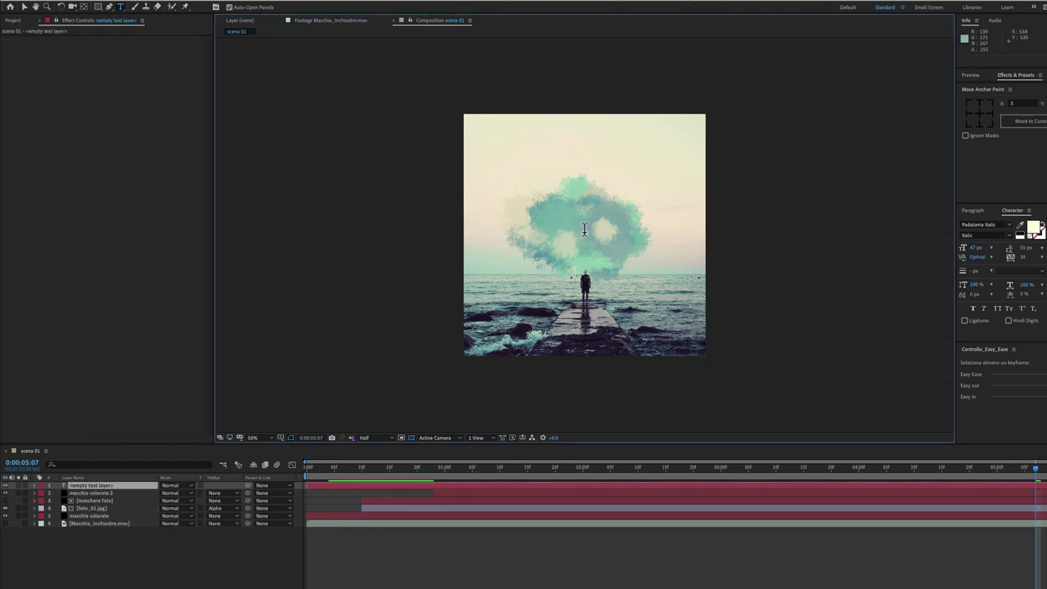
type("Motion Graphics")
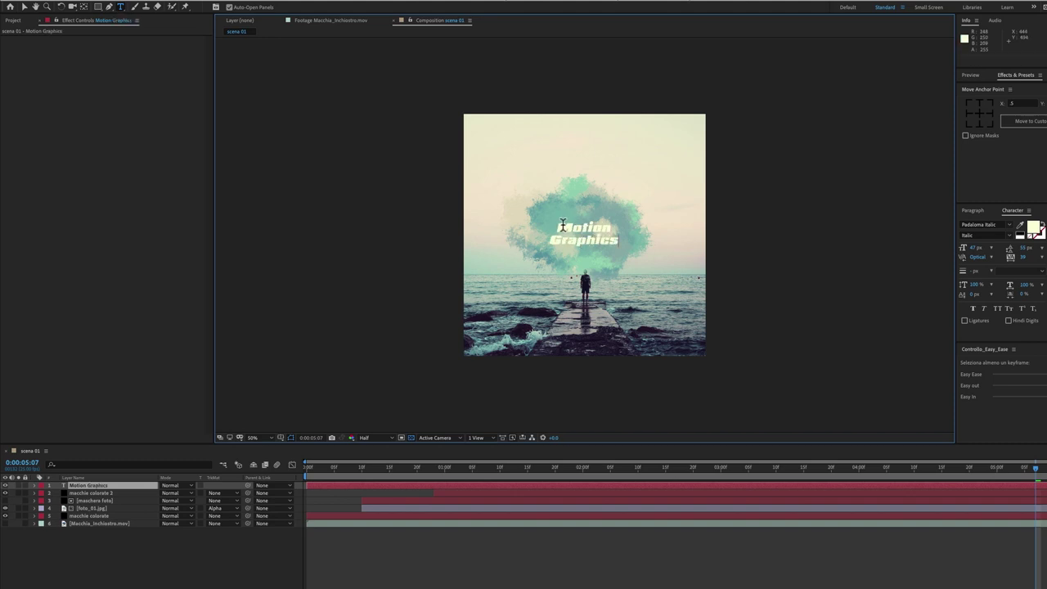
left_click_drag(560, 227, 611, 230)
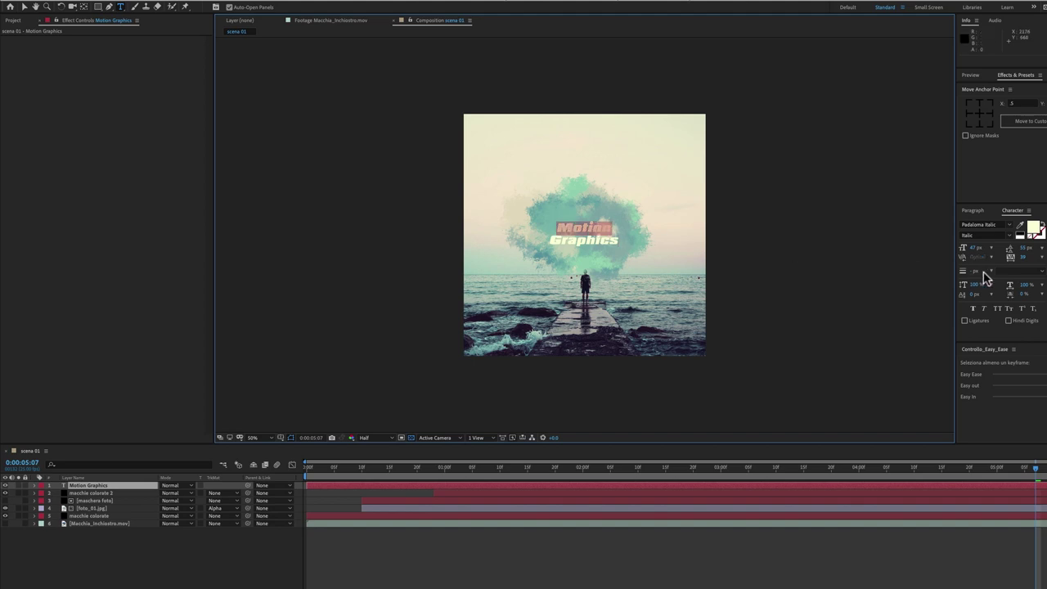
left_click(1021, 229)
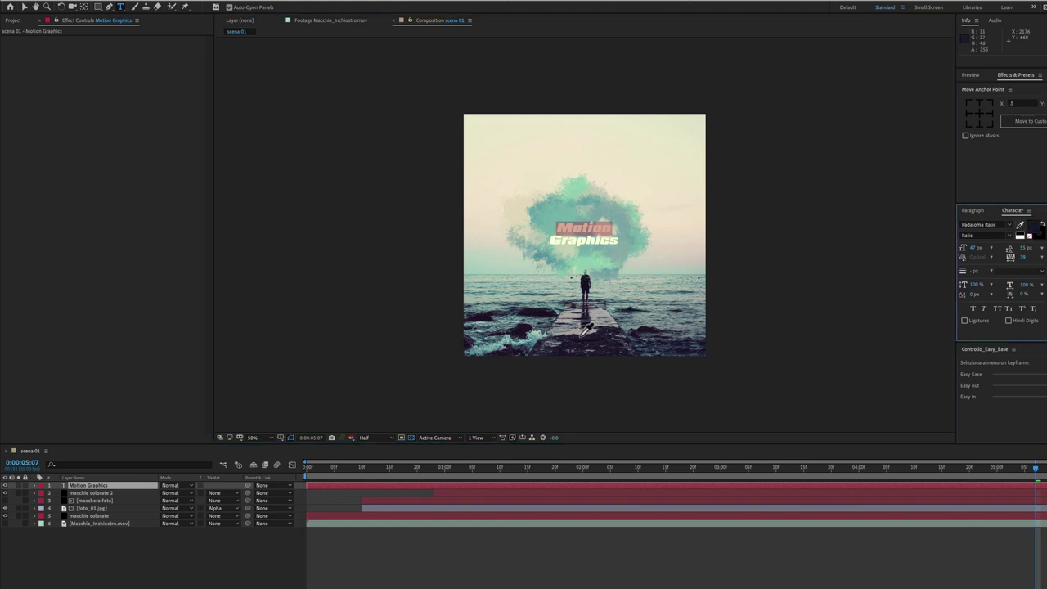
left_click(524, 329)
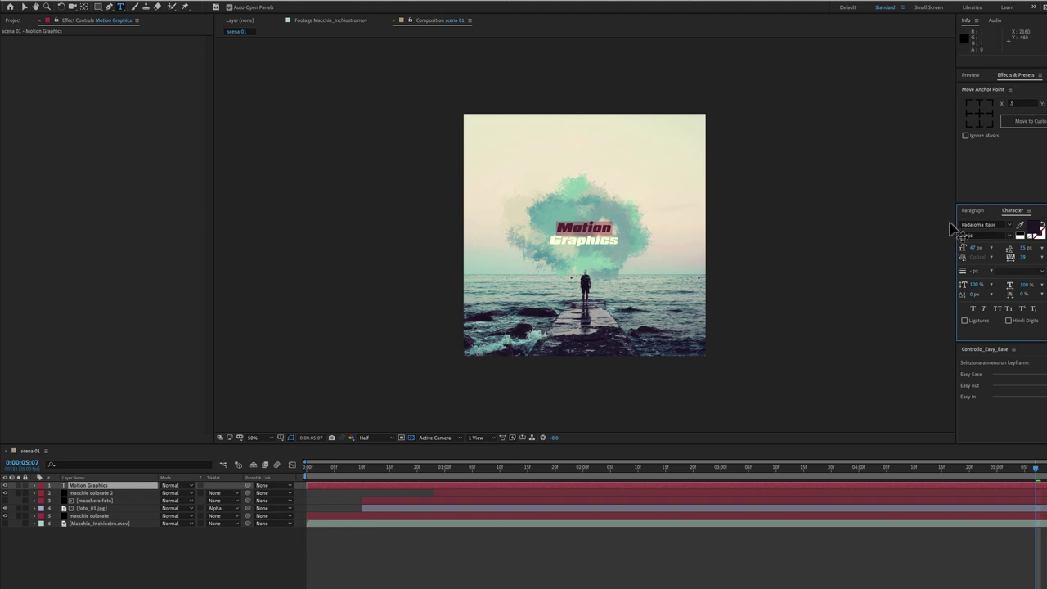
left_click_drag(973, 248, 968, 248)
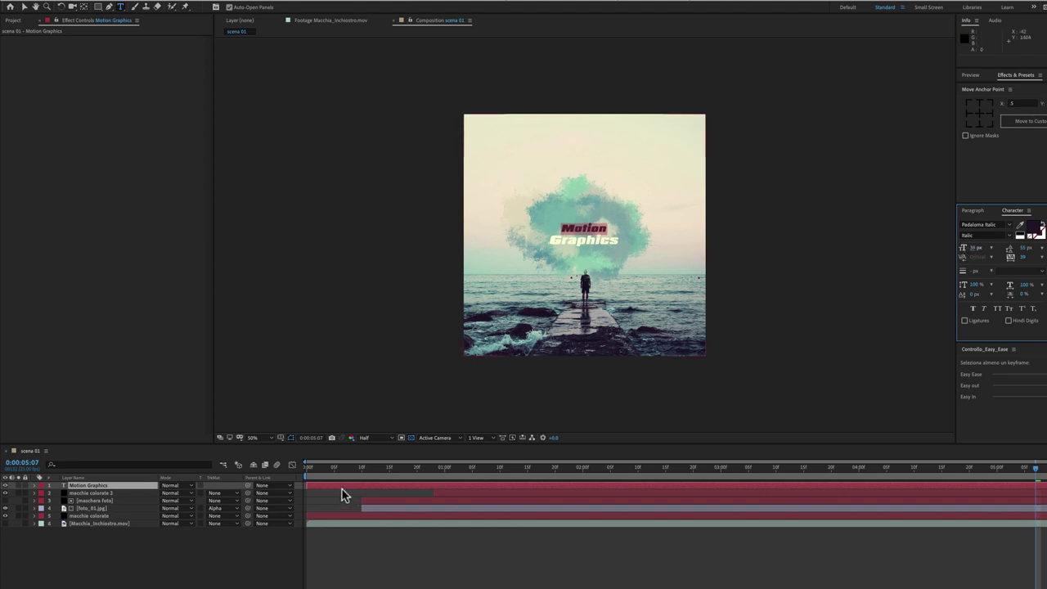
left_click_drag(307, 485, 328, 484)
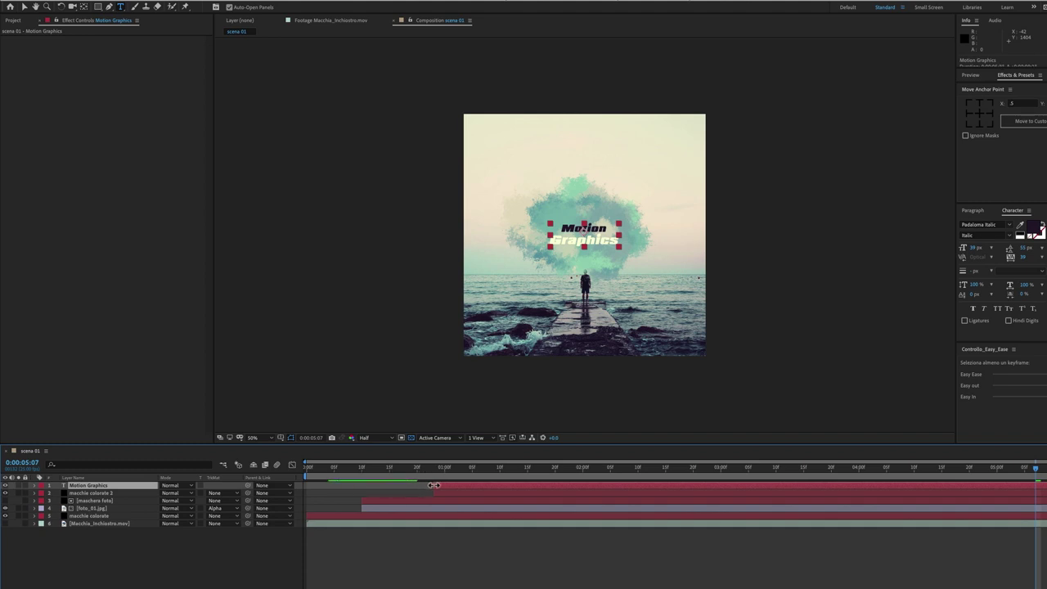
left_click_drag(434, 470, 582, 490)
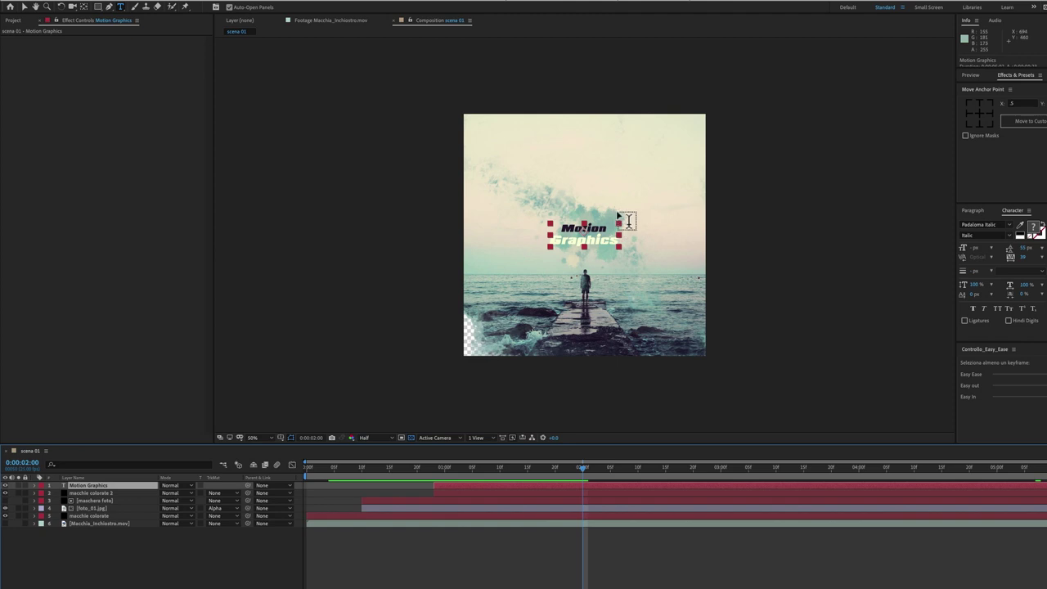
mouse_move(580, 468)
left_mouse_down()
mouse_move(524, 475)
mouse_move(611, 479)
left_mouse_up()
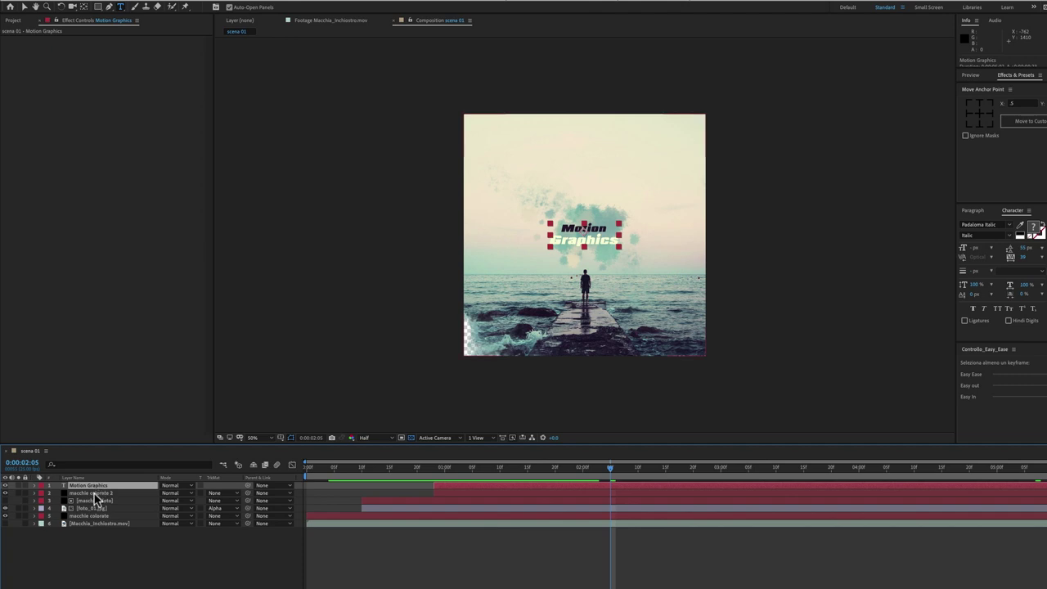
Step: Duplicate macchie colorate 2 to the top of the stack and rename it 'maschera titolo'
left_click(90, 493)
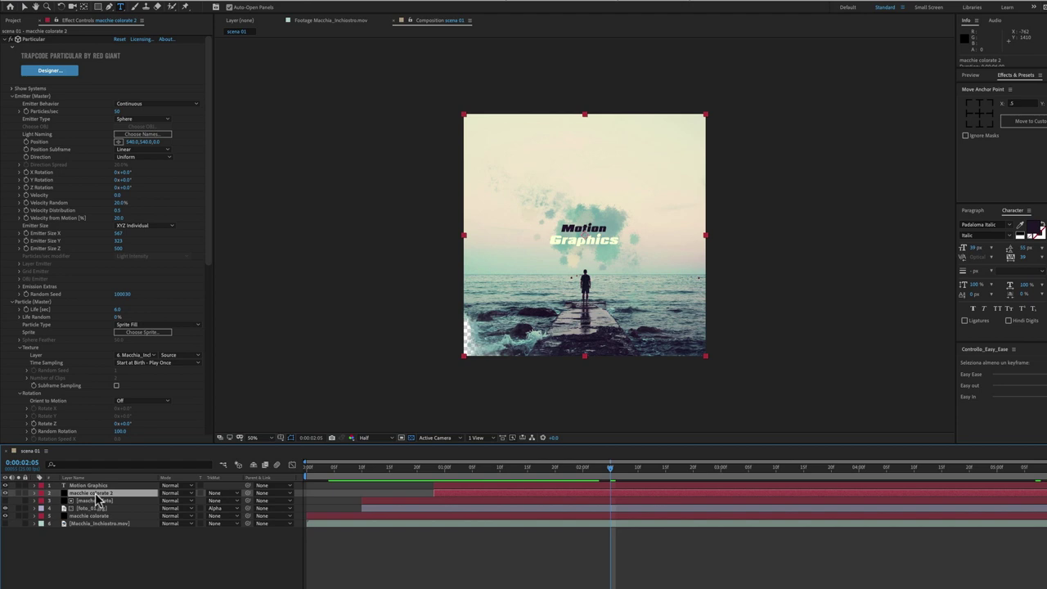
key("ctrl+d")
left_click_drag(95, 495, 106, 484)
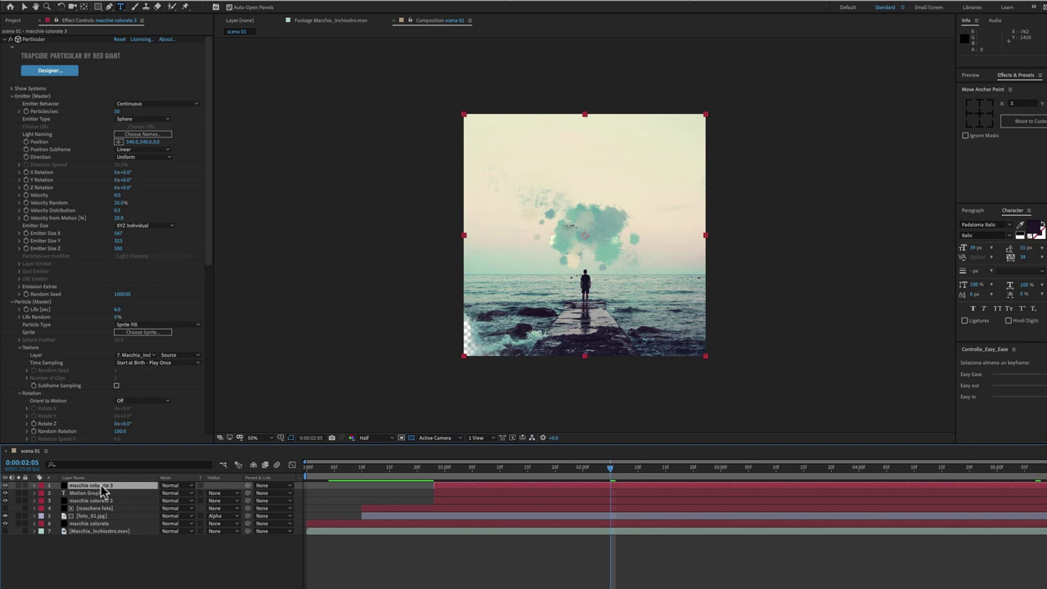
key("Return")
type("maschera titolo")
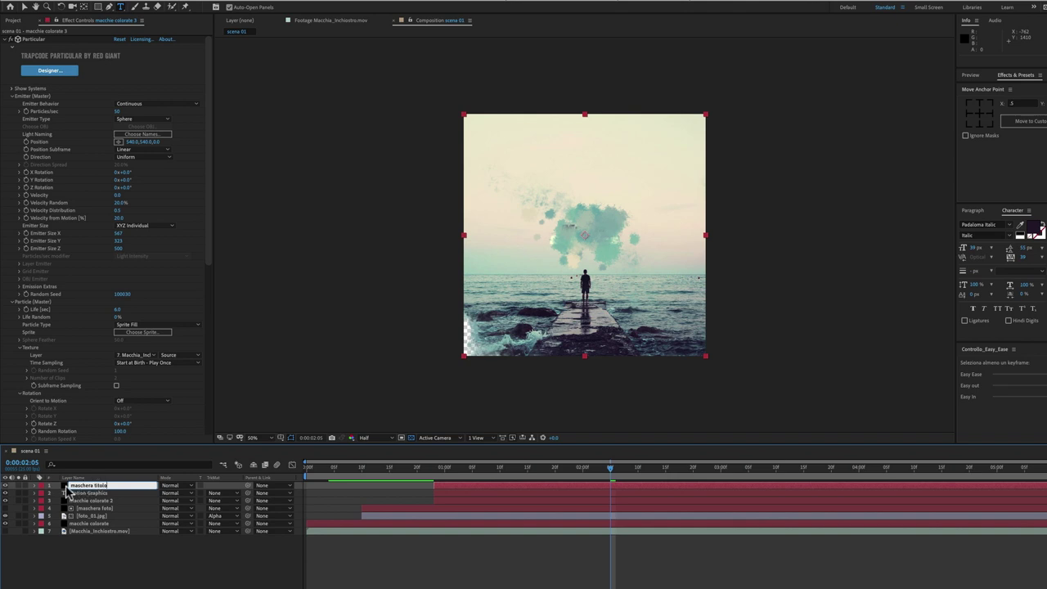
key("Return")
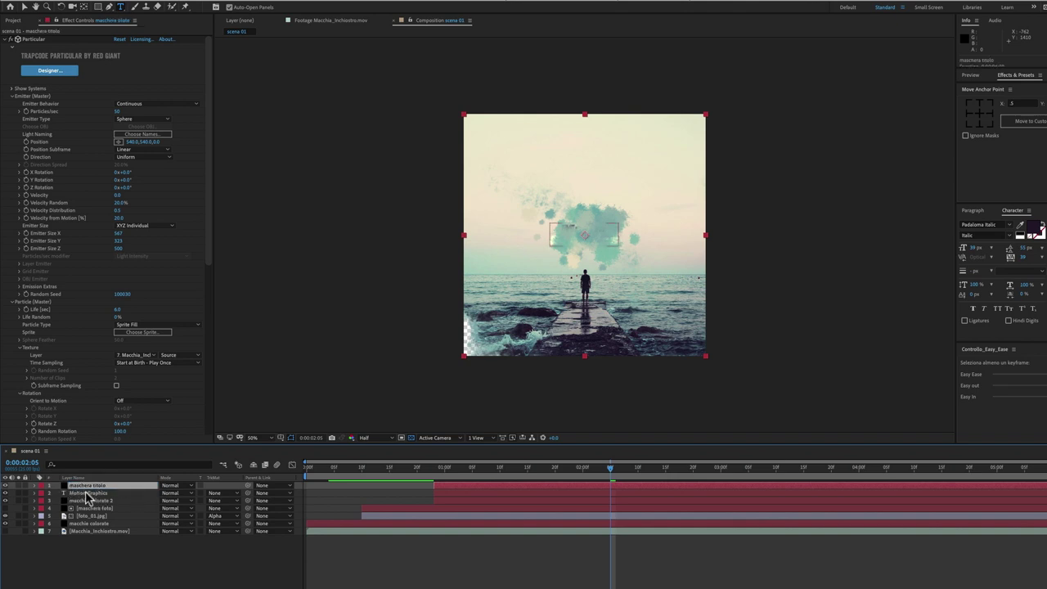
Step: Set the Motion Graphics layer's TrkMat to Alpha Matte 'maschera titolo' and scrub to preview
left_click(71, 494)
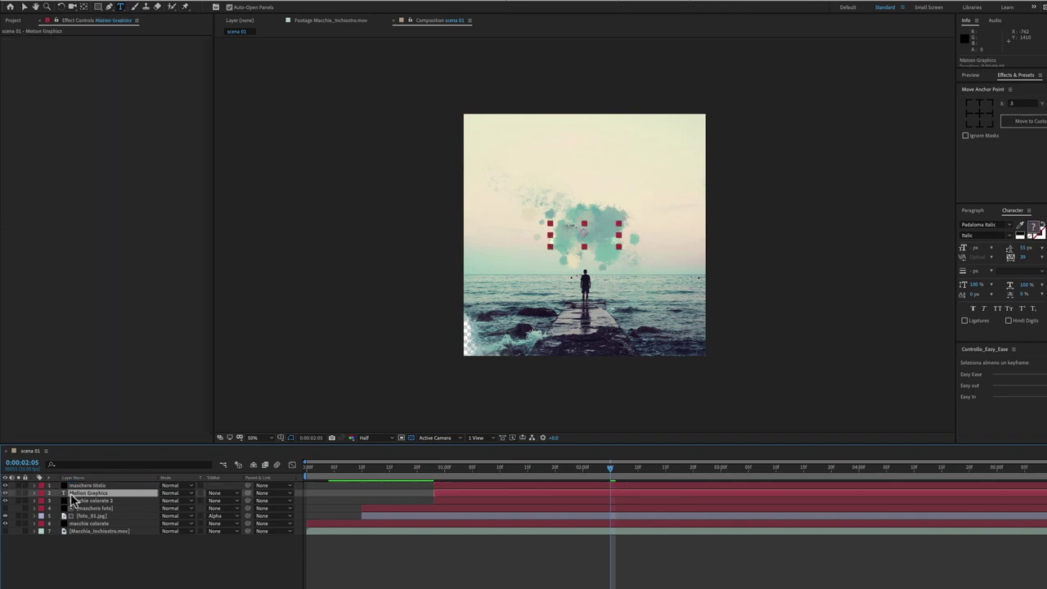
left_click(219, 494)
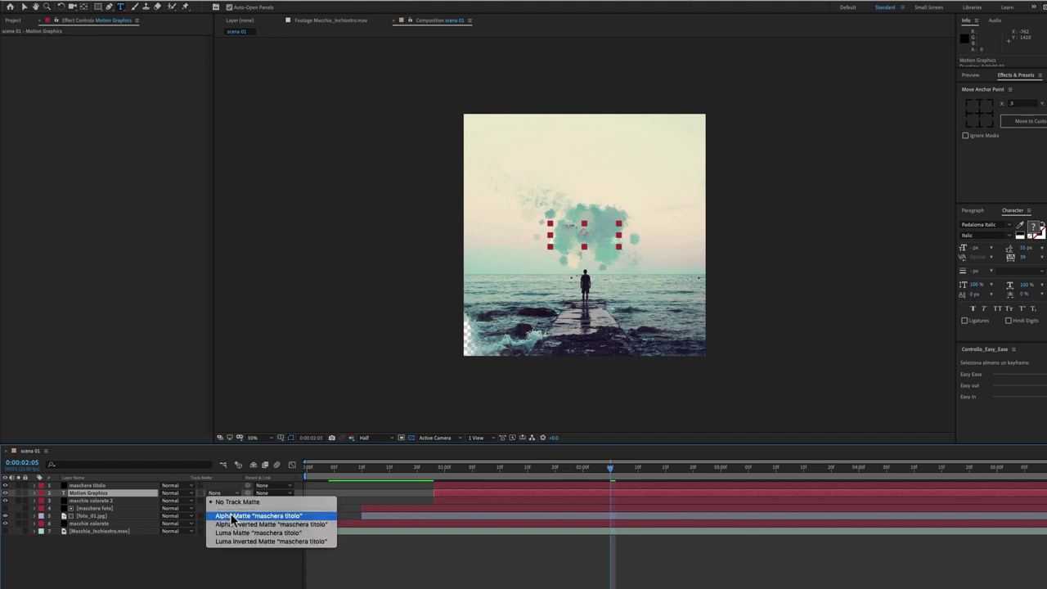
left_click(234, 516)
mouse_move(609, 470)
left_mouse_down()
mouse_move(437, 473)
mouse_move(981, 482)
left_mouse_up()
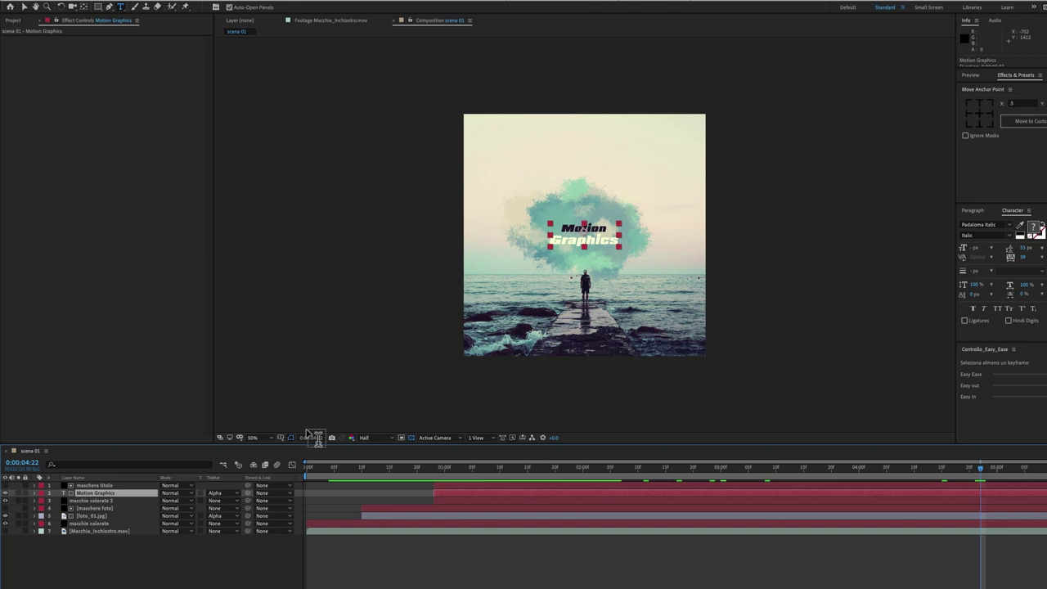
Step: Drag macchie colorate 2, Motion Graphics and maschera titolo together higher in the frame
left_click(104, 500)
left_click(107, 493, "ctrl")
left_click(107, 485, "ctrl")
key("v")
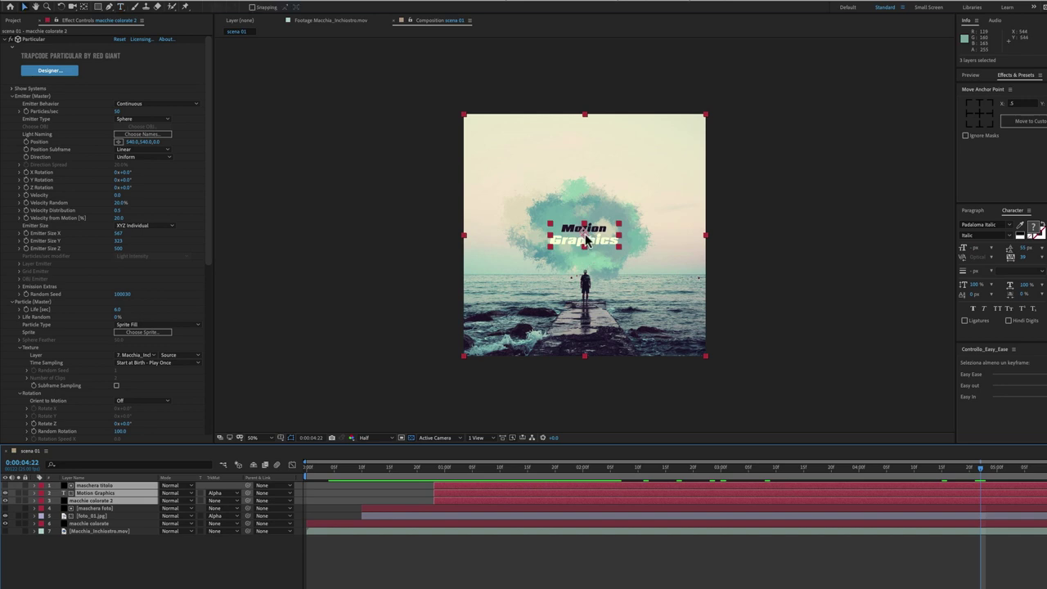
left_click_drag(586, 237, 593, 221)
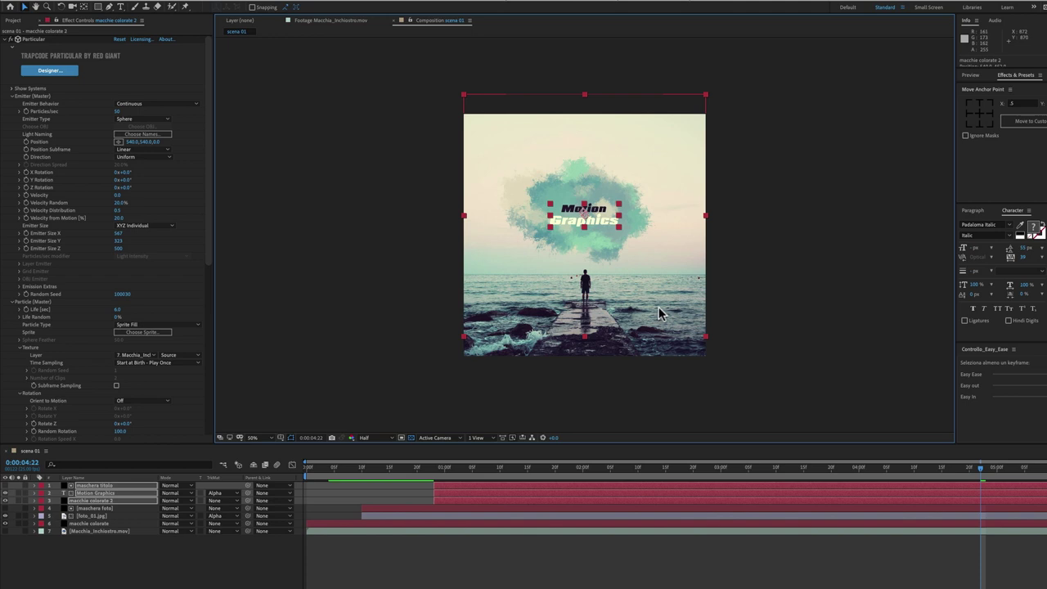
left_click(643, 554)
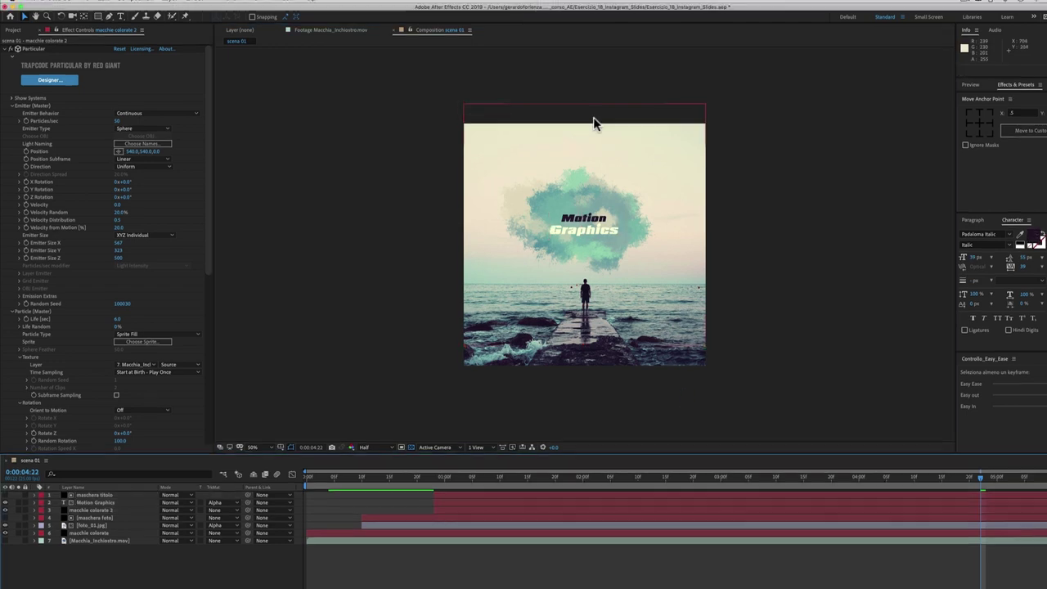
mouse_move(235, 5)
left_click(169, 6)
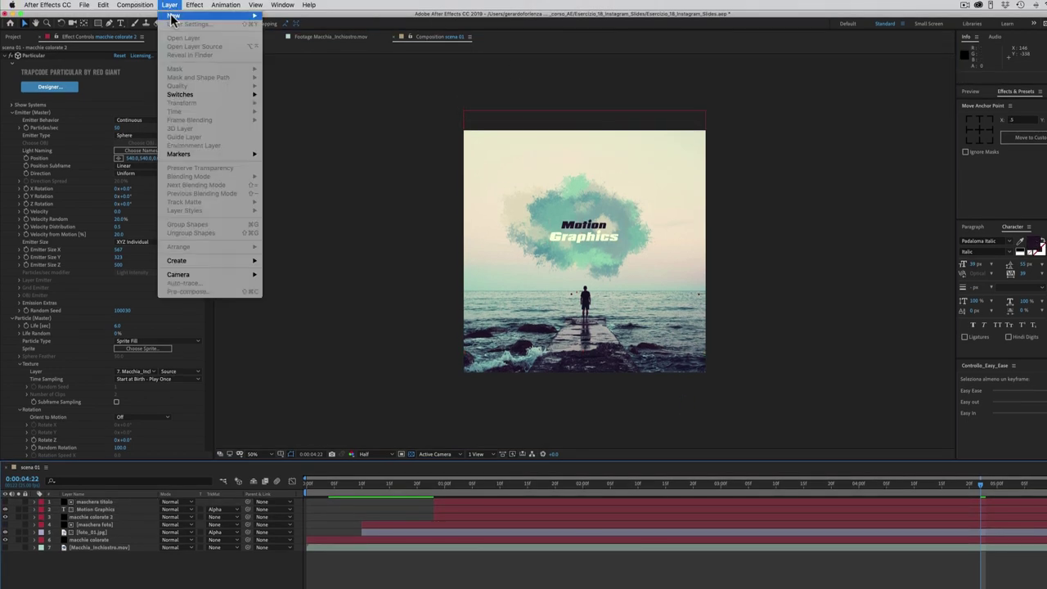
Step: Create a new full-frame solid named 'particelle foto'
mouse_move(172, 18)
left_click(281, 27)
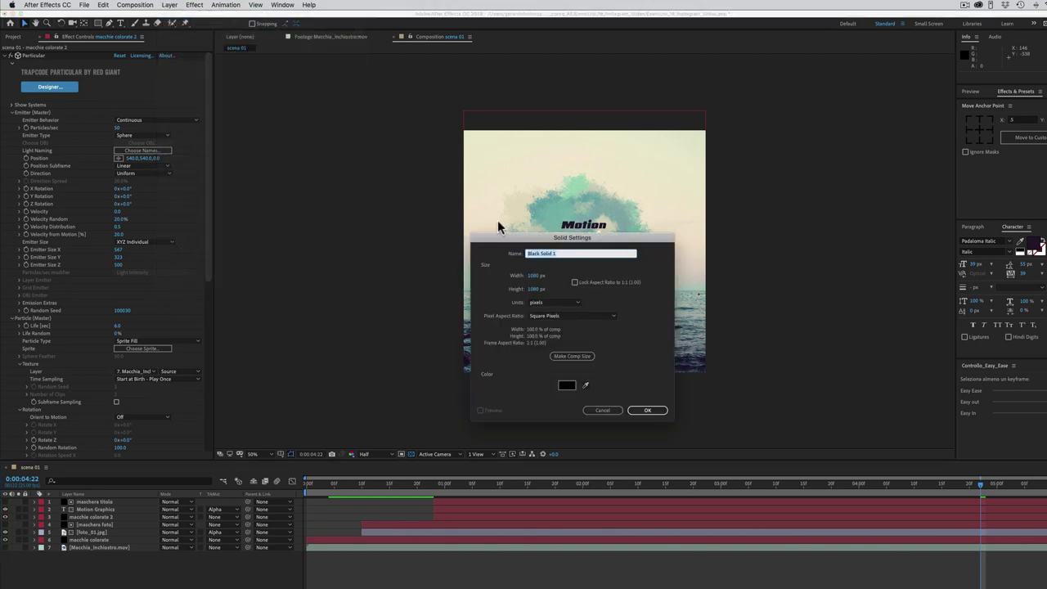
type("p")
left_click(648, 410)
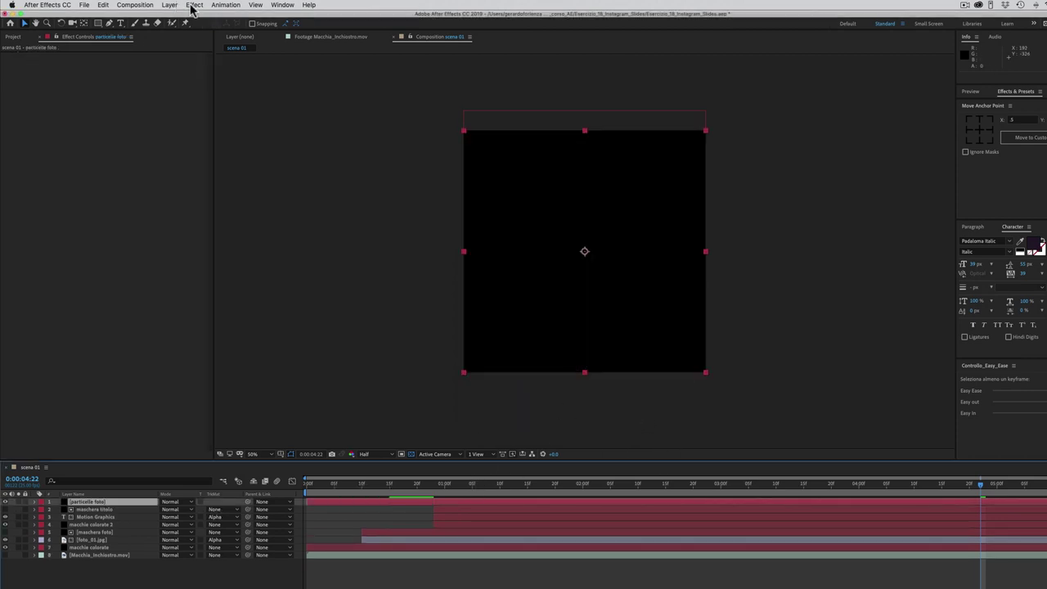
Step: Apply RG Trapcode Particular to the particelle foto solid
left_click(193, 6)
mouse_move(217, 208)
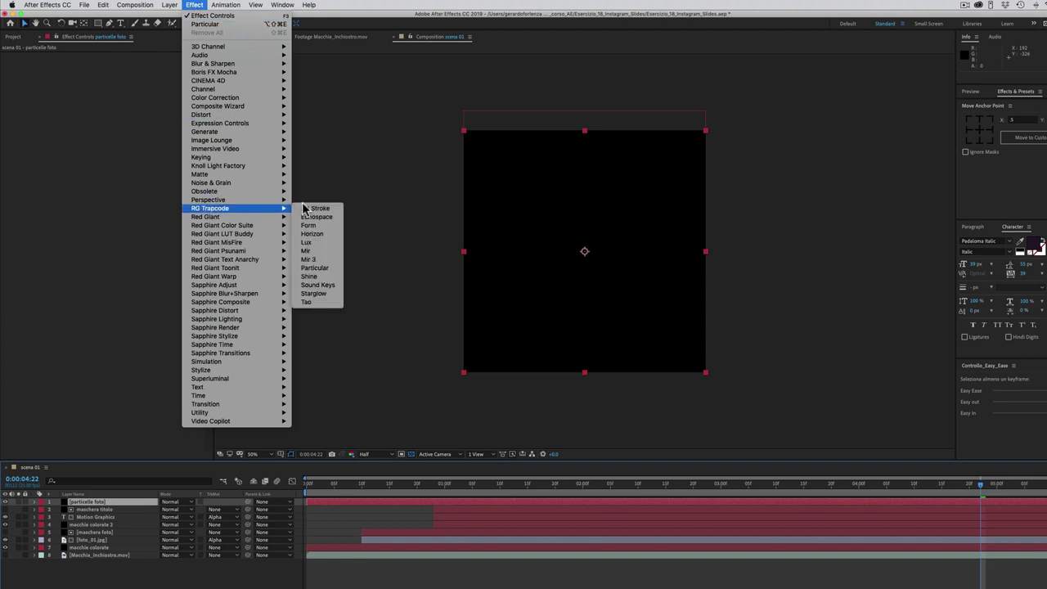
left_click(316, 268)
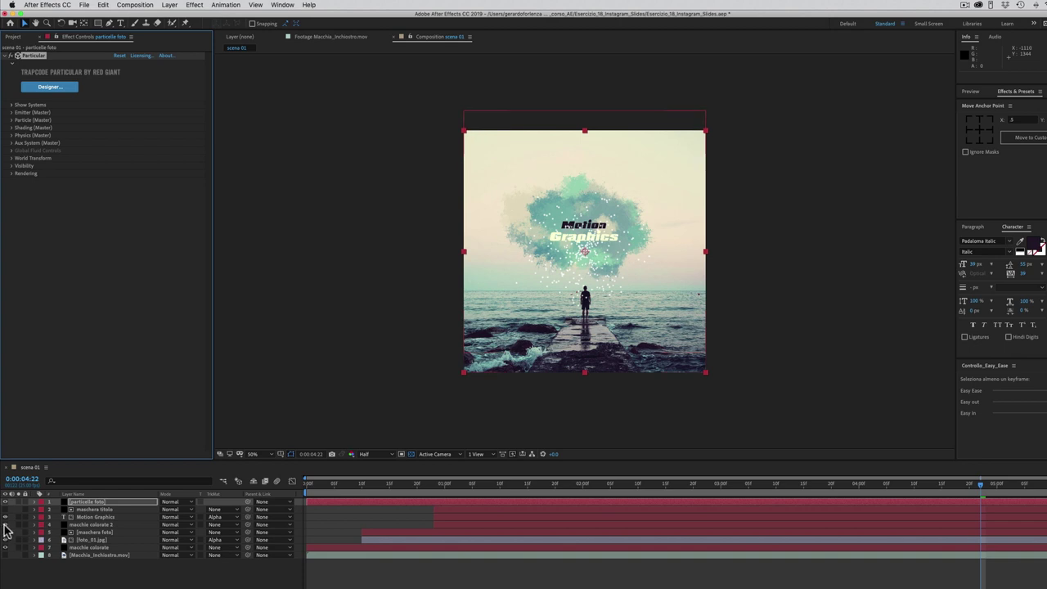
Step: Hide the teal ink-splash and Motion Graphics title layers, and expand Particular's Emitter (Master) settings
left_click(5, 524)
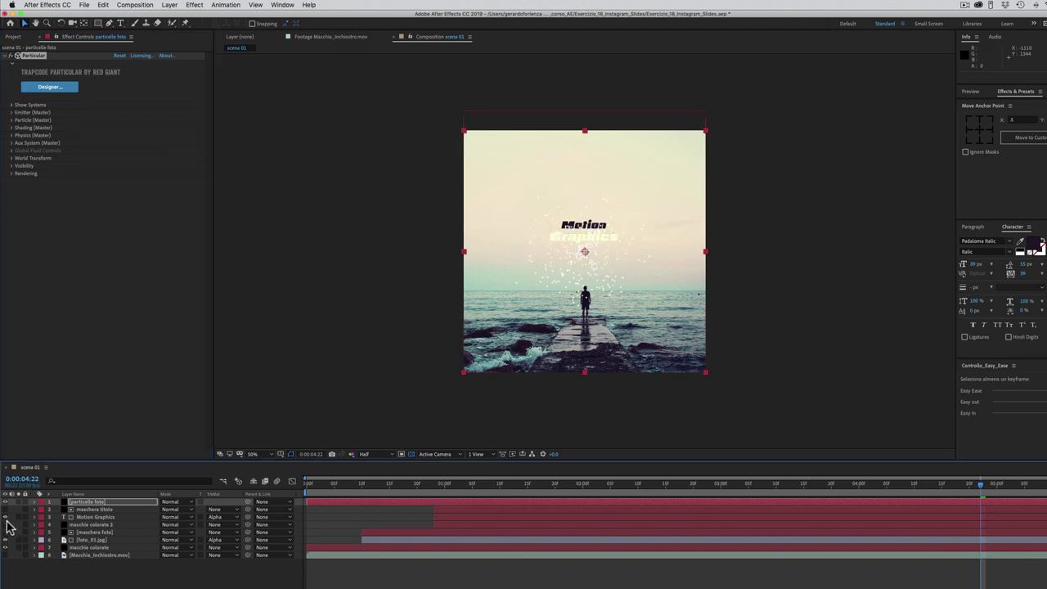
left_click(5, 517)
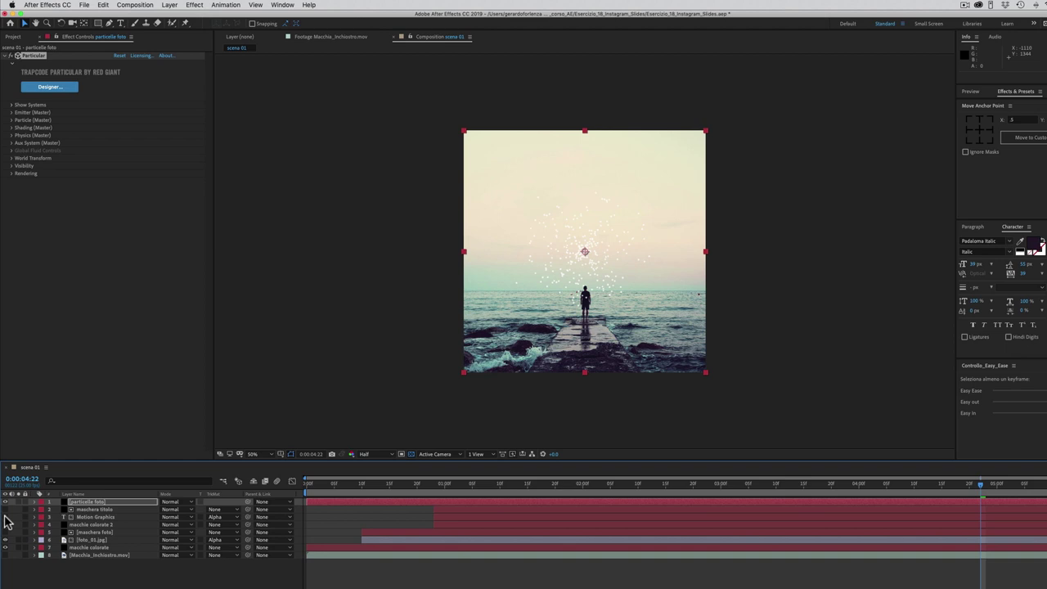
left_click(981, 502)
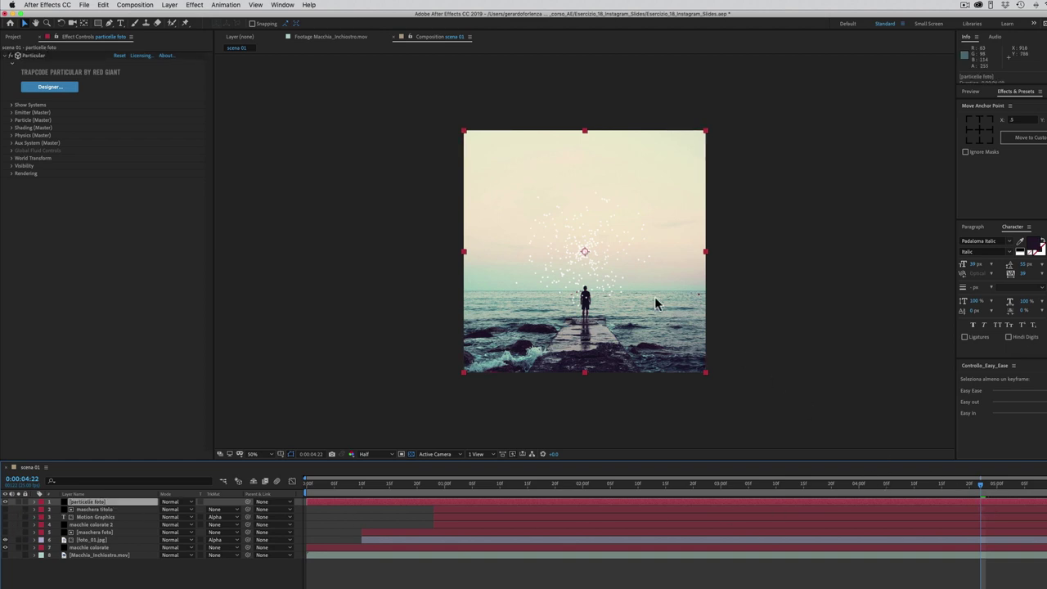
left_click(11, 113)
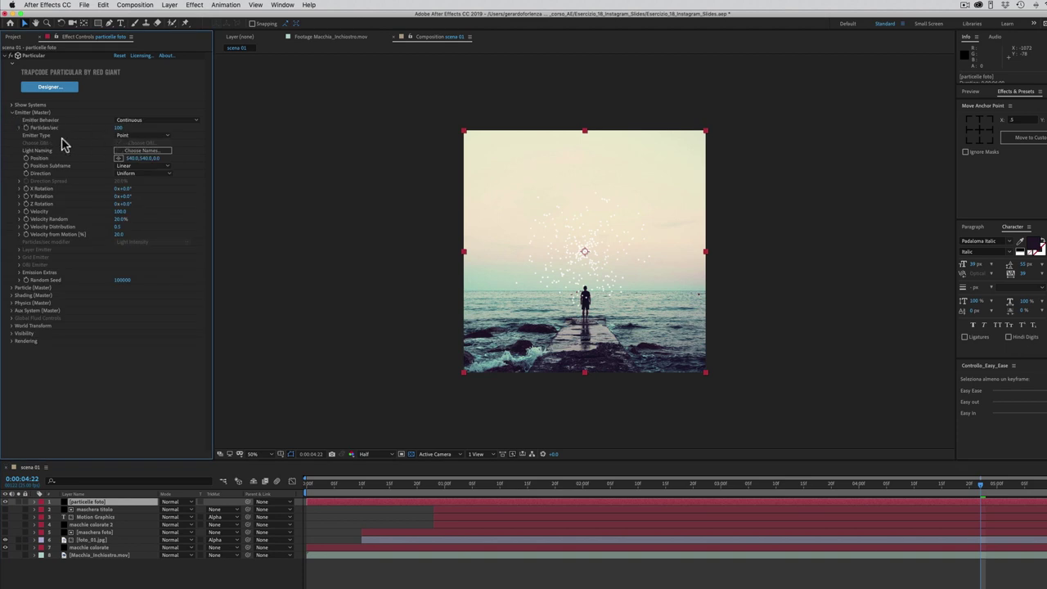
left_click(129, 137)
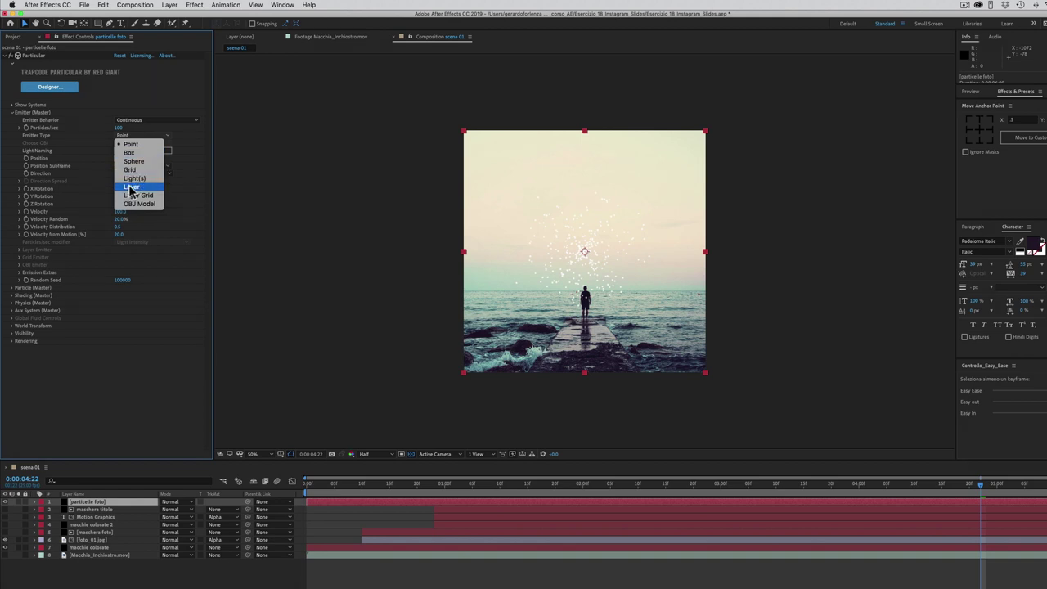
Step: Switch Particular's Emitter Type to Layer and choose 6. foto_01.jpg as the emitter layer
left_click(130, 187)
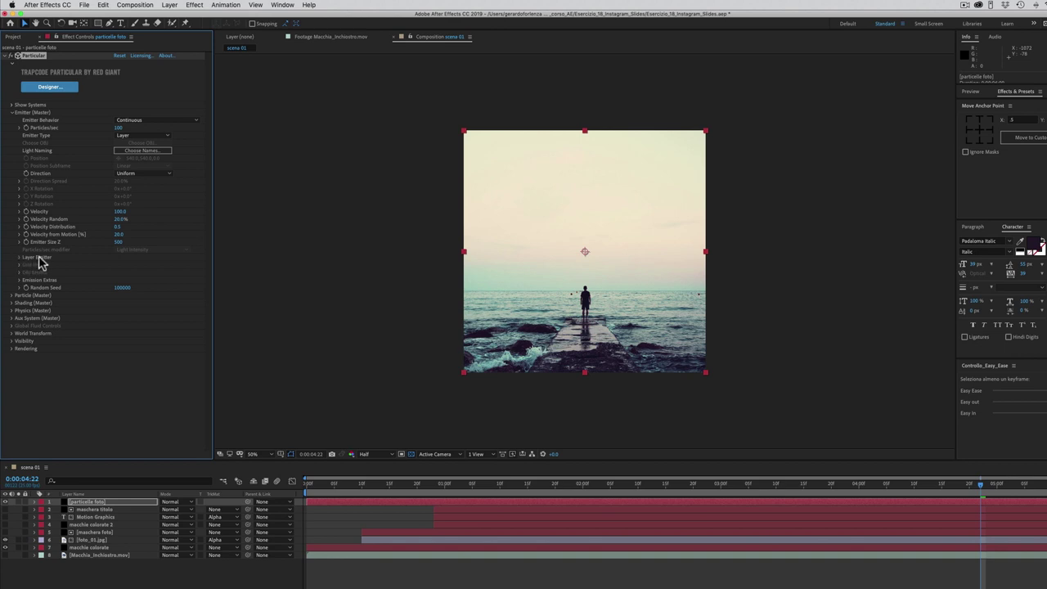
left_click(20, 257)
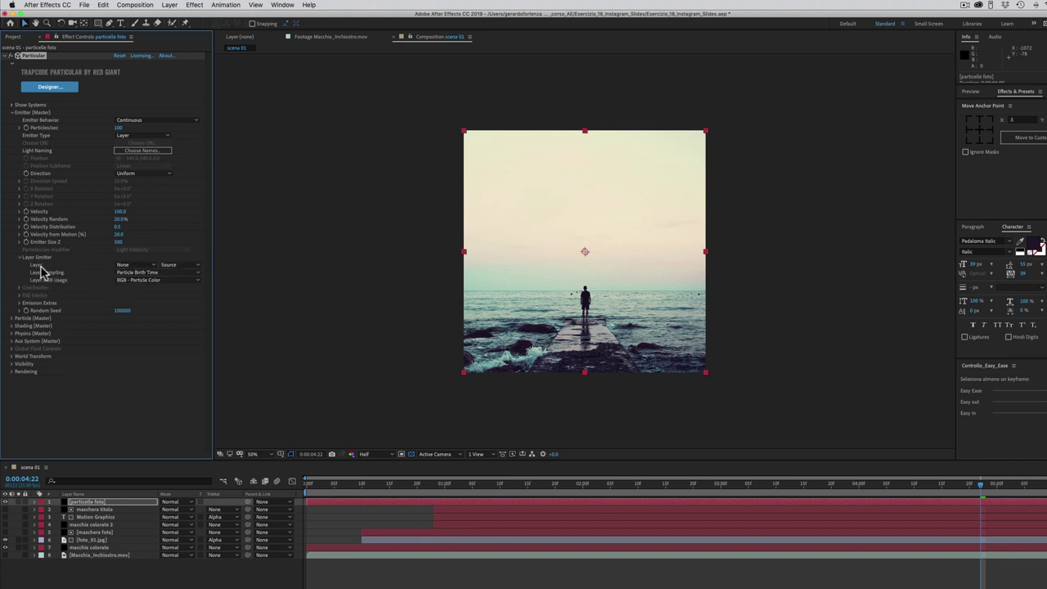
left_click(135, 266)
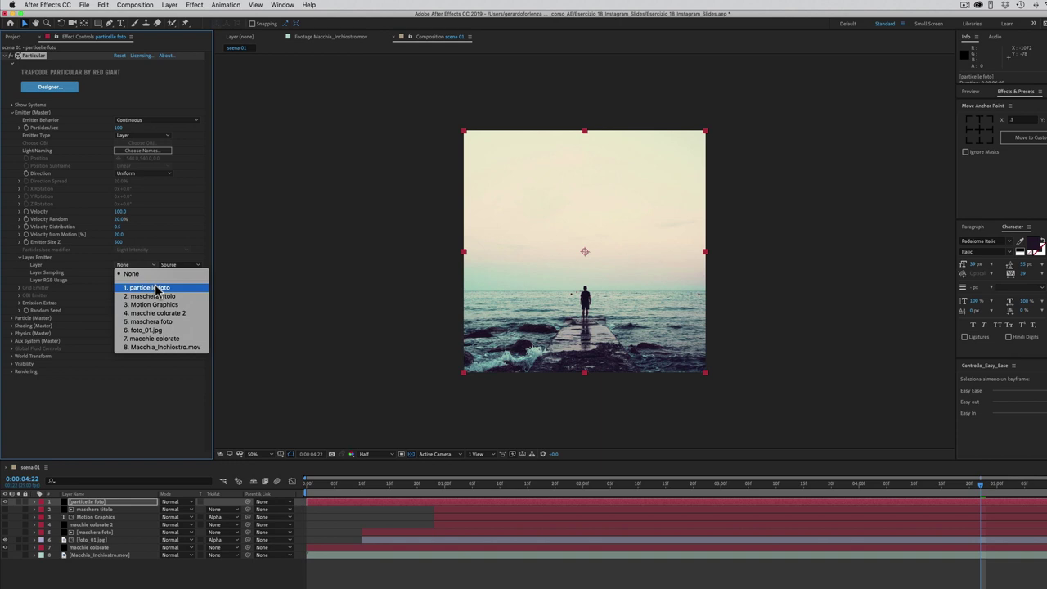
left_click(141, 331)
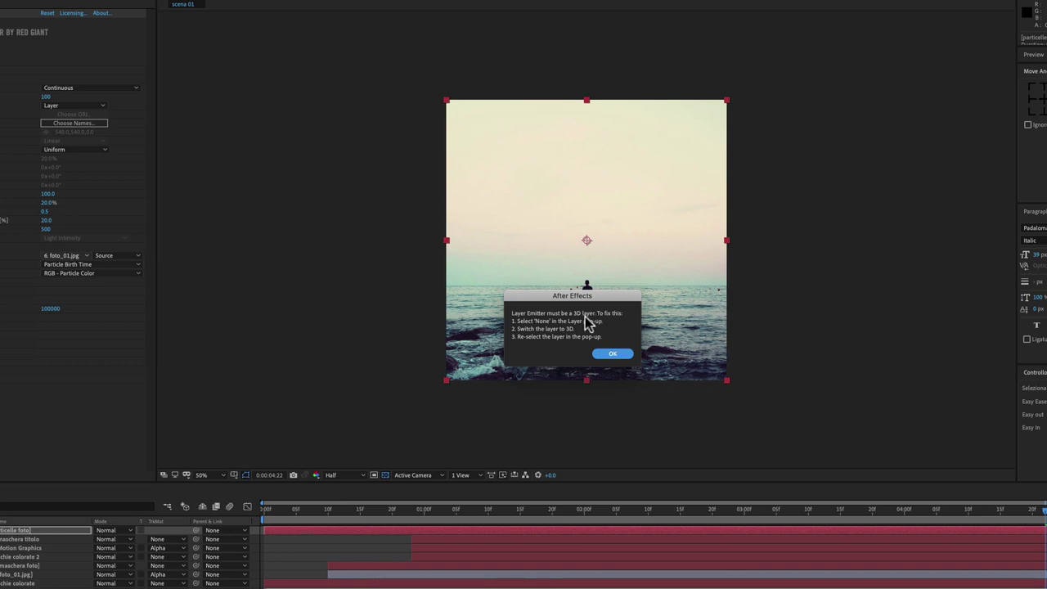
Step: Dismiss the 3D warning, reset the emitter layer to None, and make foto_01.jpg a 3D layer
left_click(613, 354)
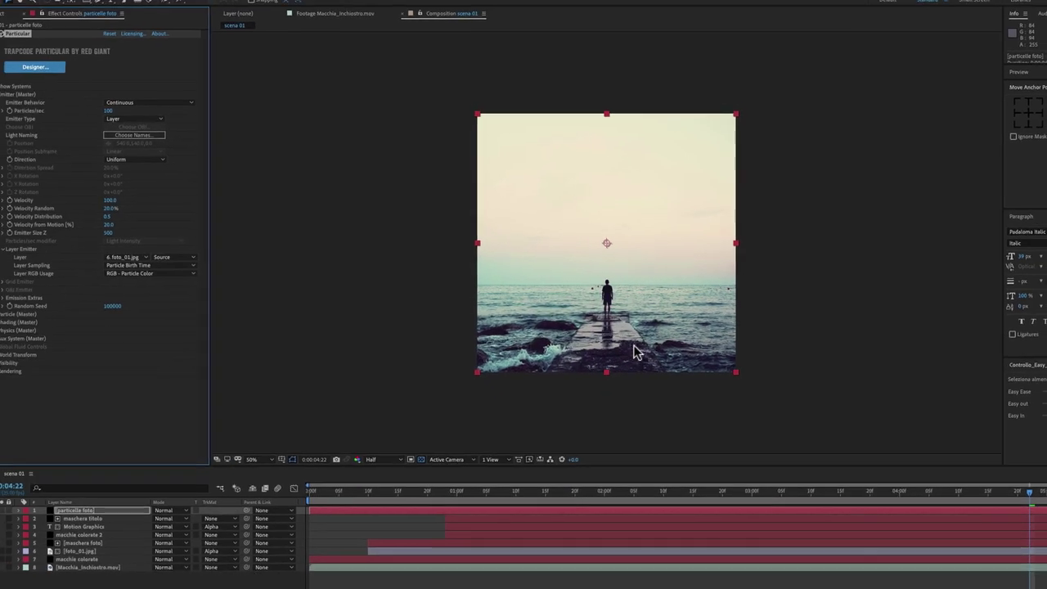
left_click(140, 259)
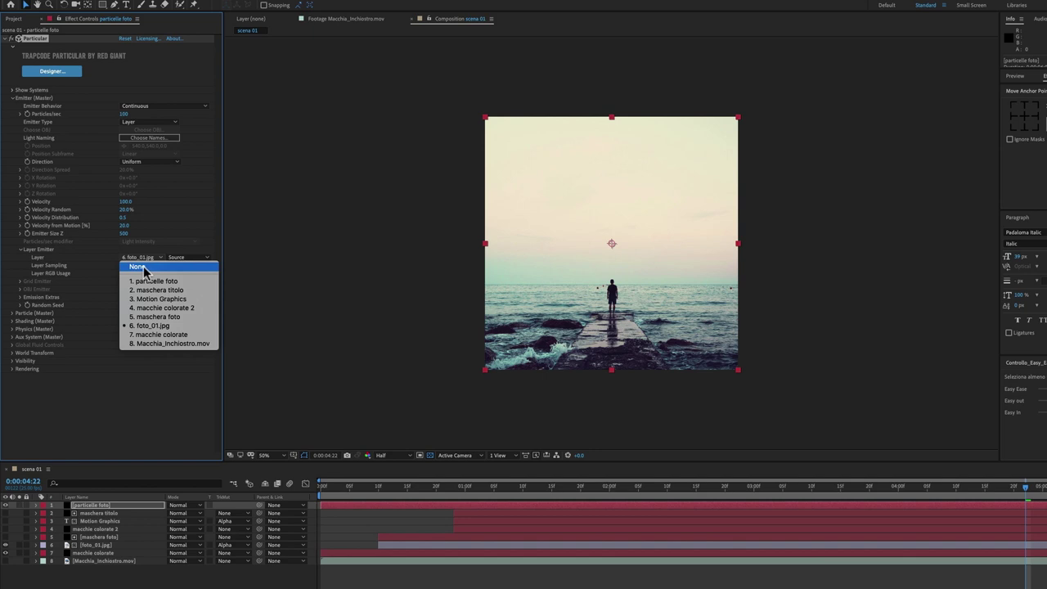
left_click(140, 268)
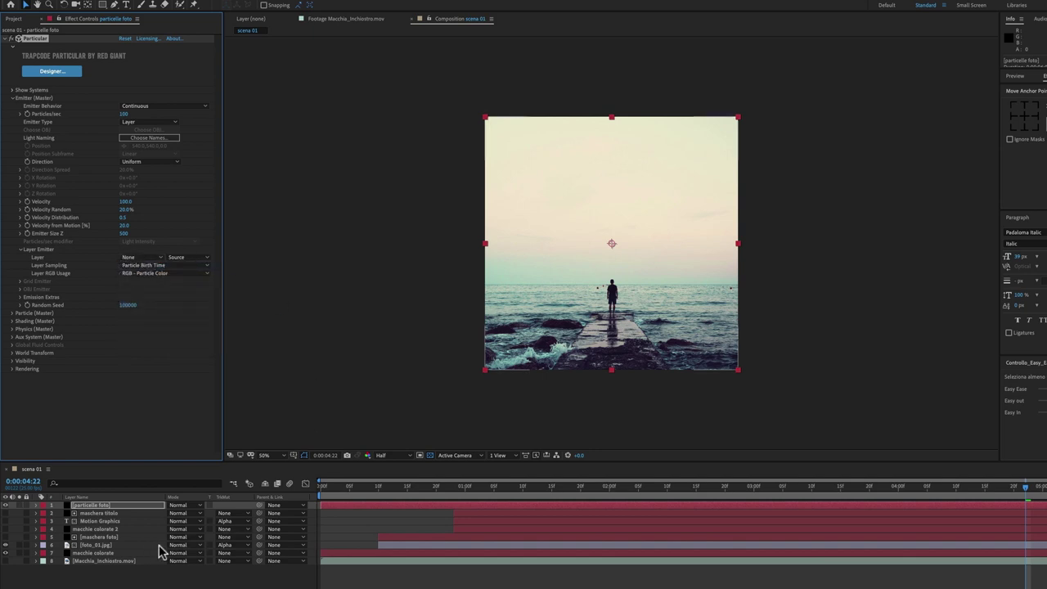
left_click(100, 546)
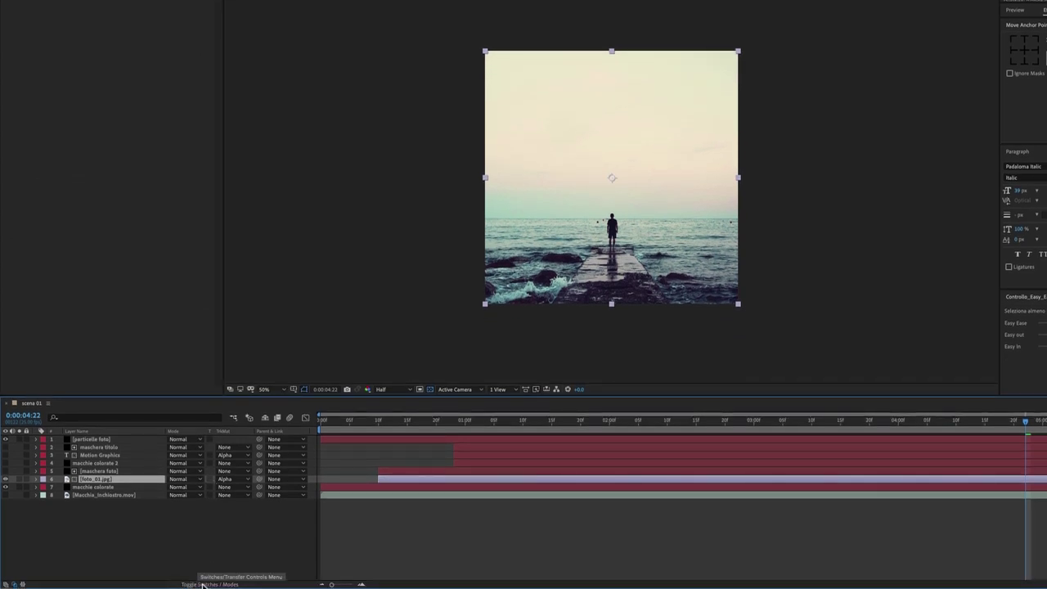
left_click(203, 584)
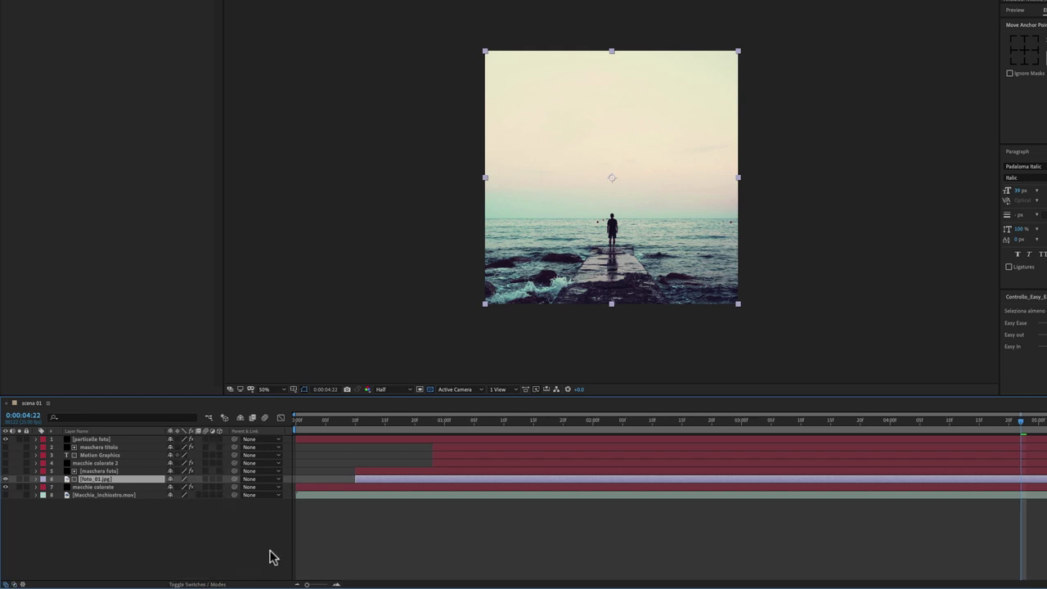
left_click(220, 479)
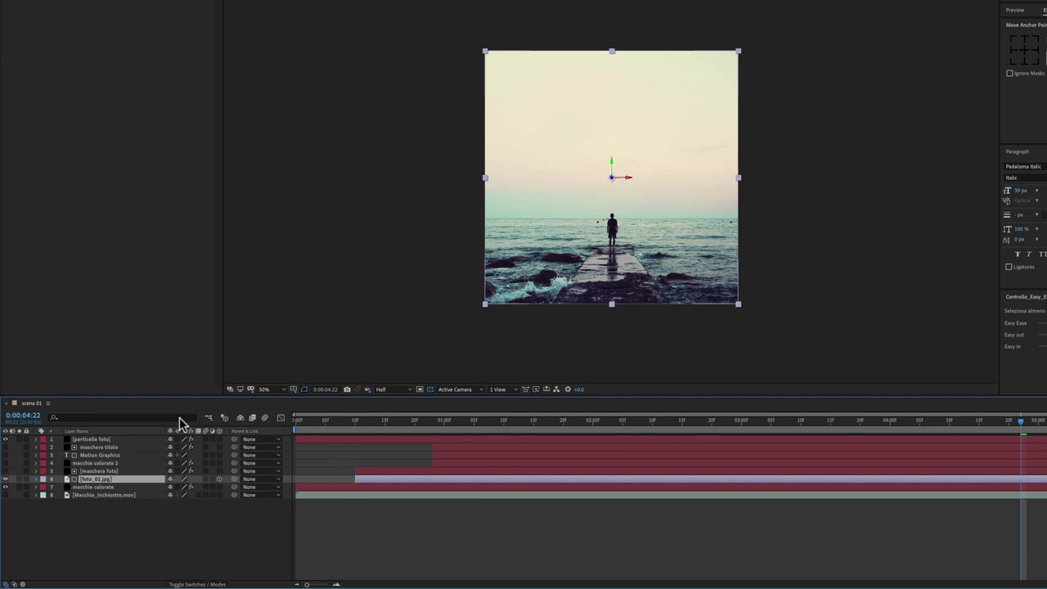
Step: Set particelle foto's Layer Emitter layer to foto_01.jpg
left_click(103, 440)
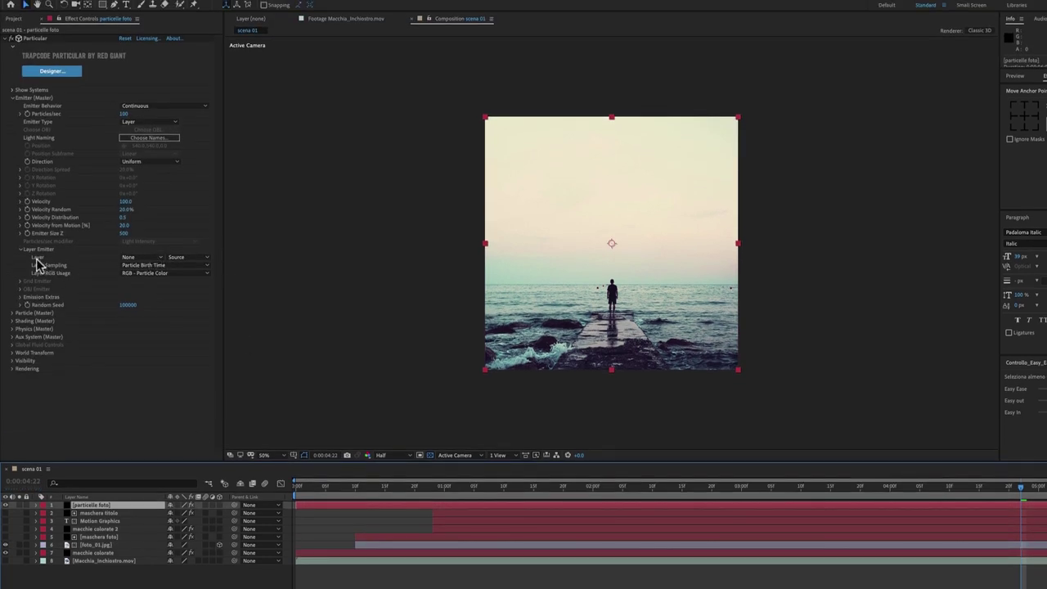
left_click(130, 258)
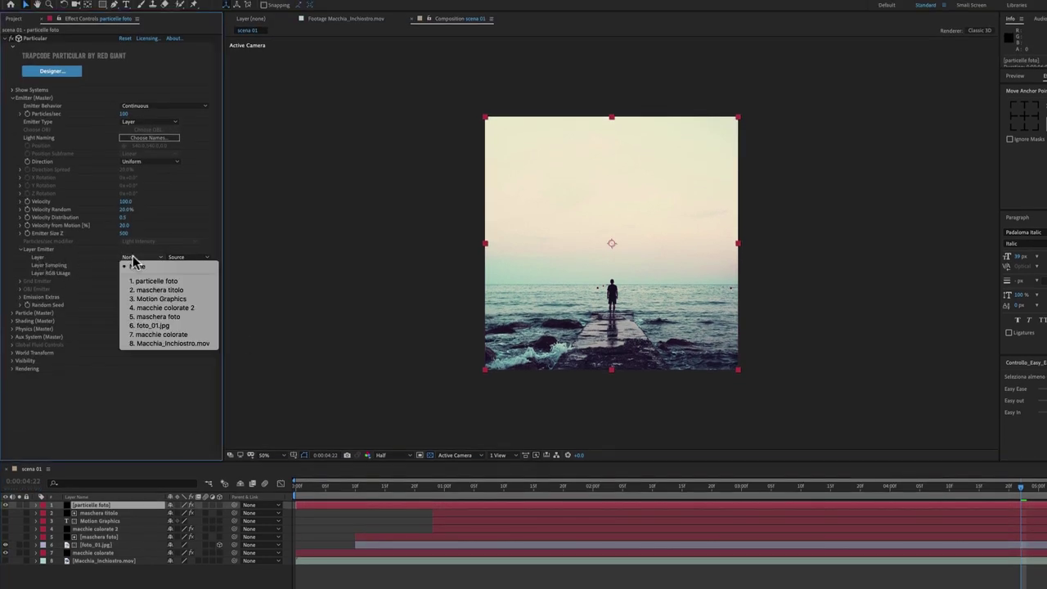
left_click(153, 325)
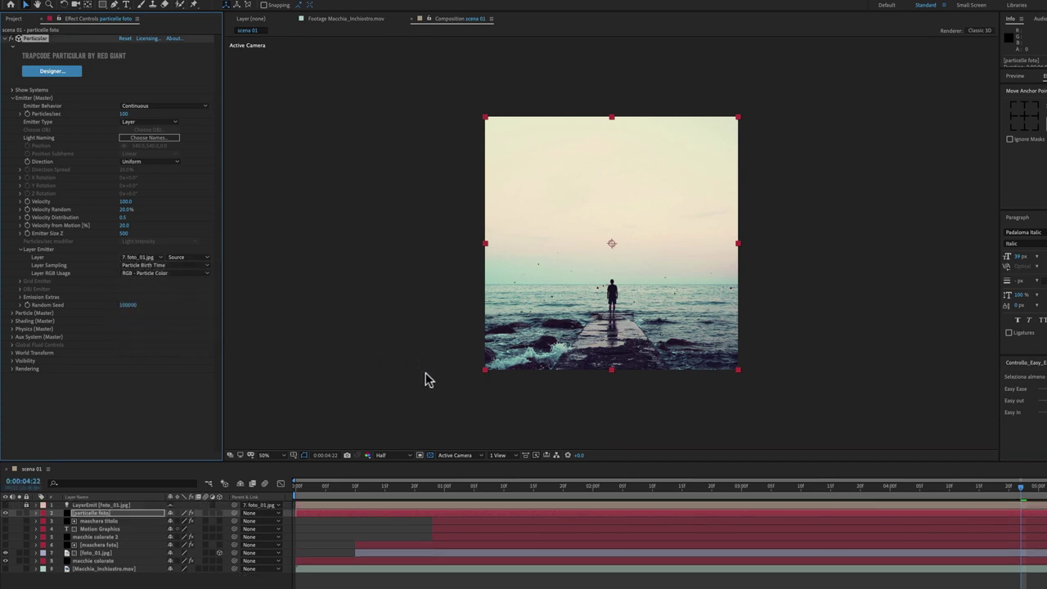
left_click(1000, 489)
mouse_move(998, 493)
left_mouse_down()
mouse_move(491, 515)
mouse_move(757, 507)
left_mouse_up()
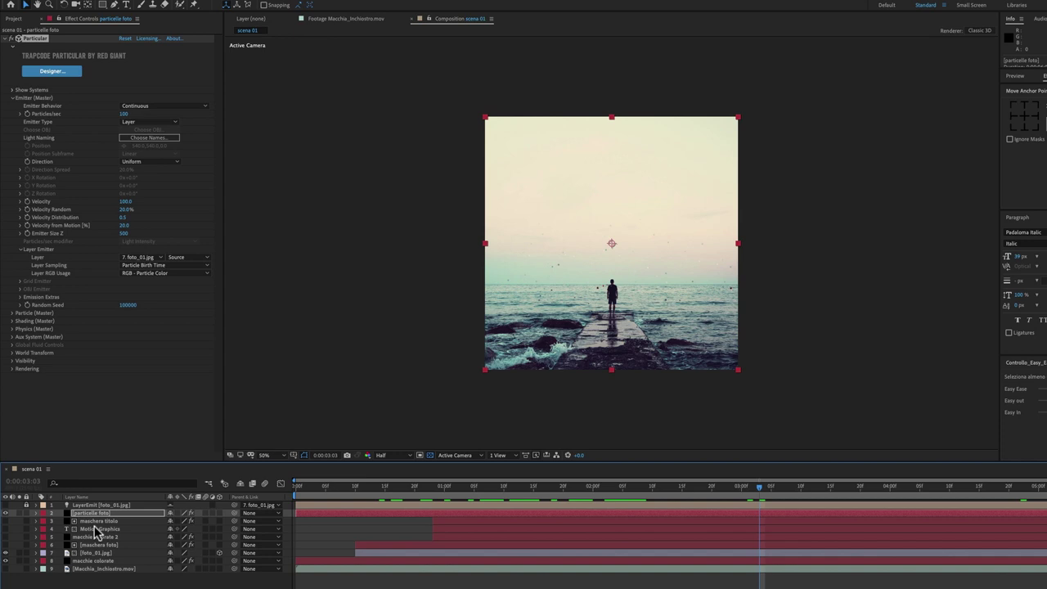
left_click(95, 508)
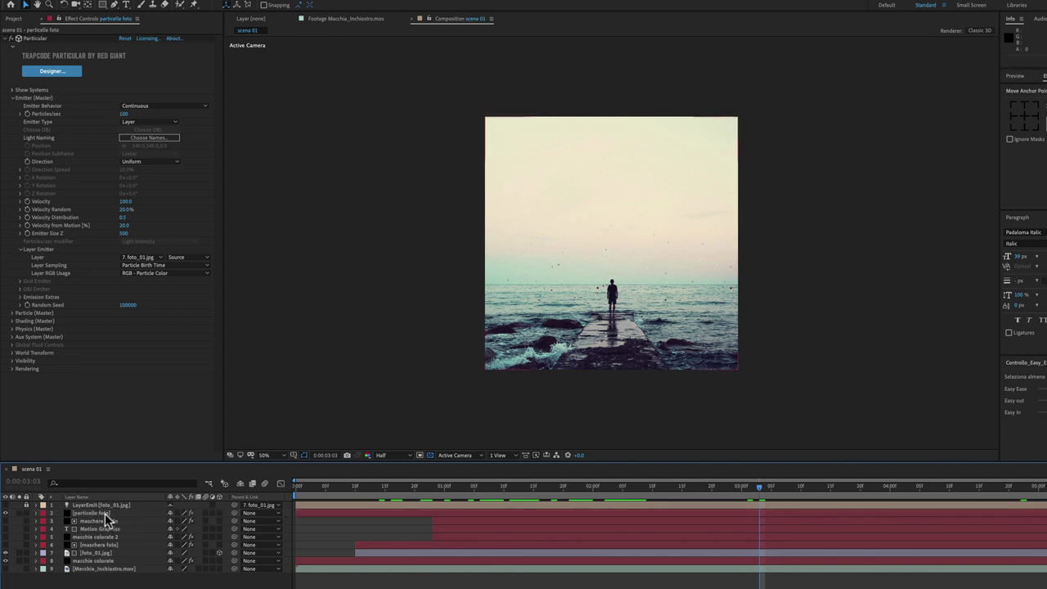
left_click(103, 514)
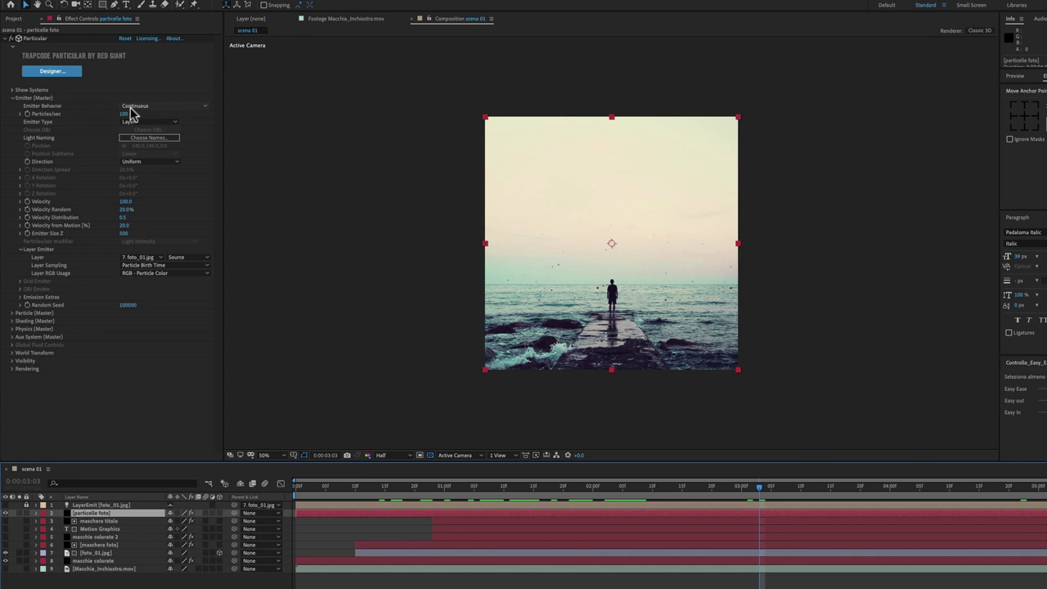
Step: Raise Particles/sec to 2500 and preview a few frames later
left_click_drag(122, 114, 226, 107)
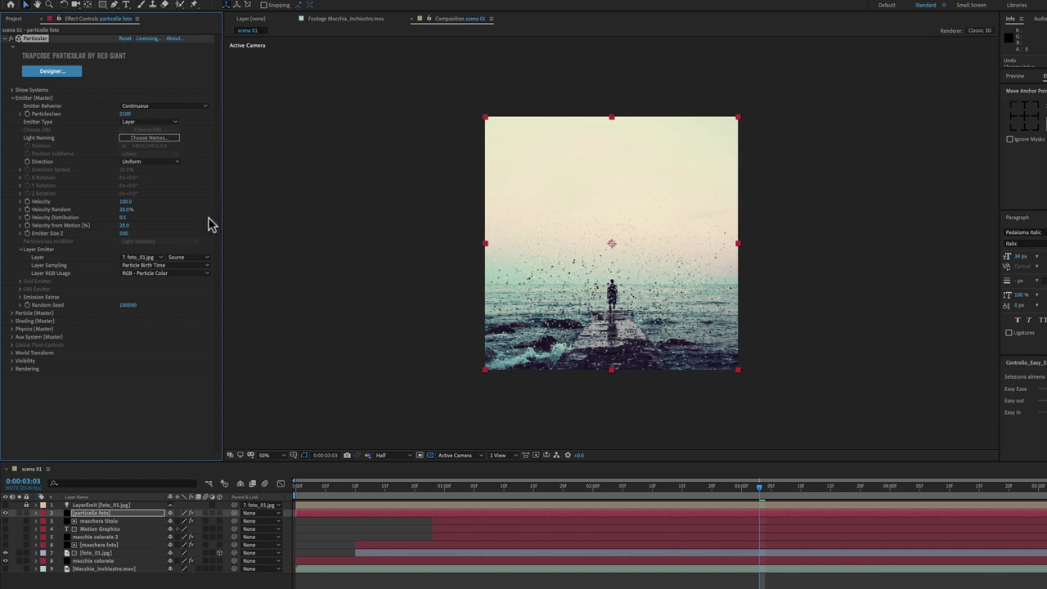
left_click(775, 488)
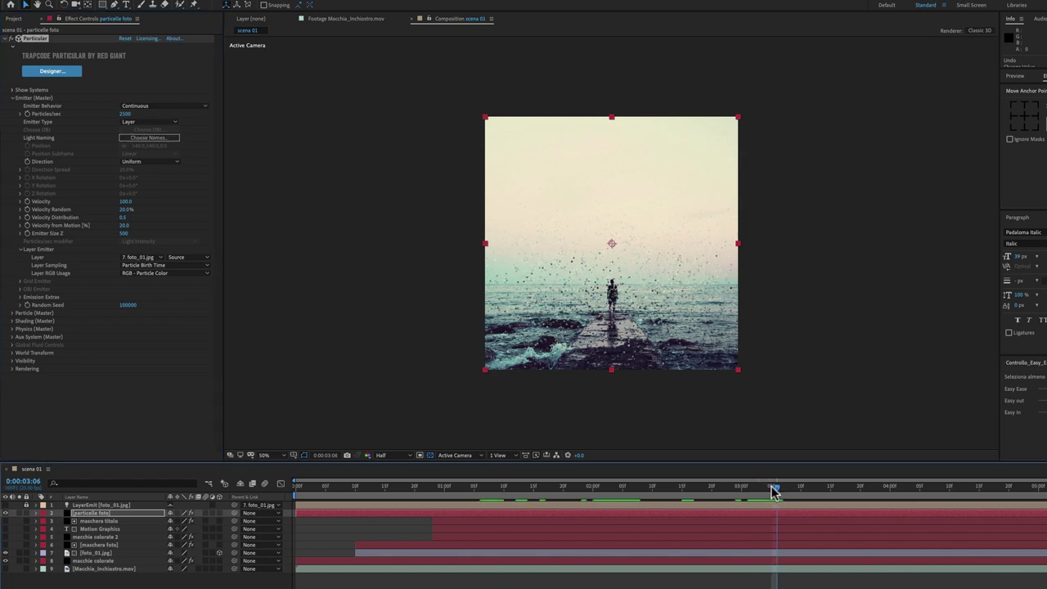
left_click_drag(779, 491, 819, 489)
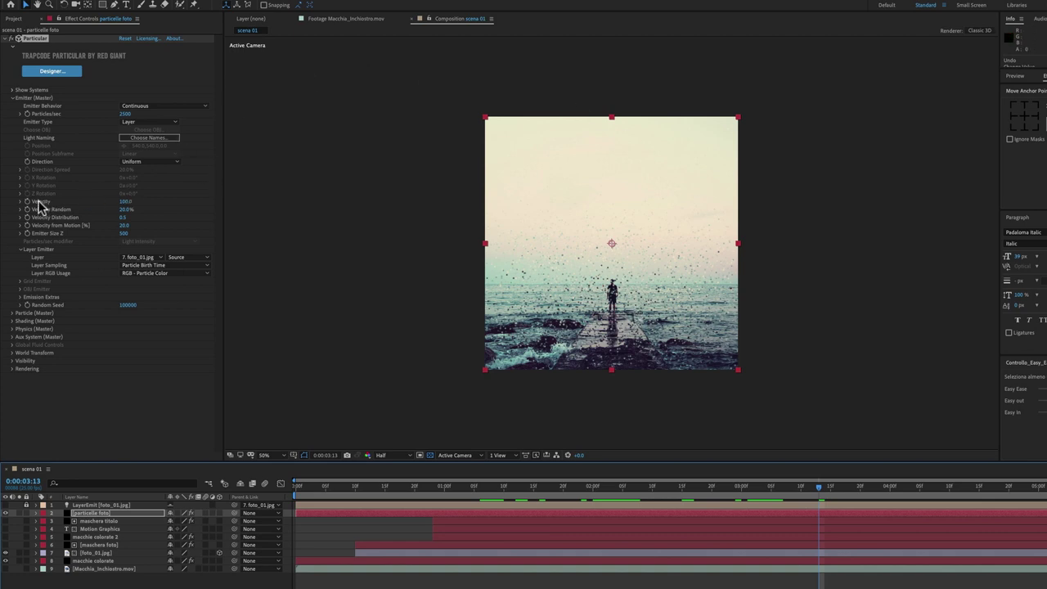
Step: Set the particle Velocity to 0
left_click(125, 202)
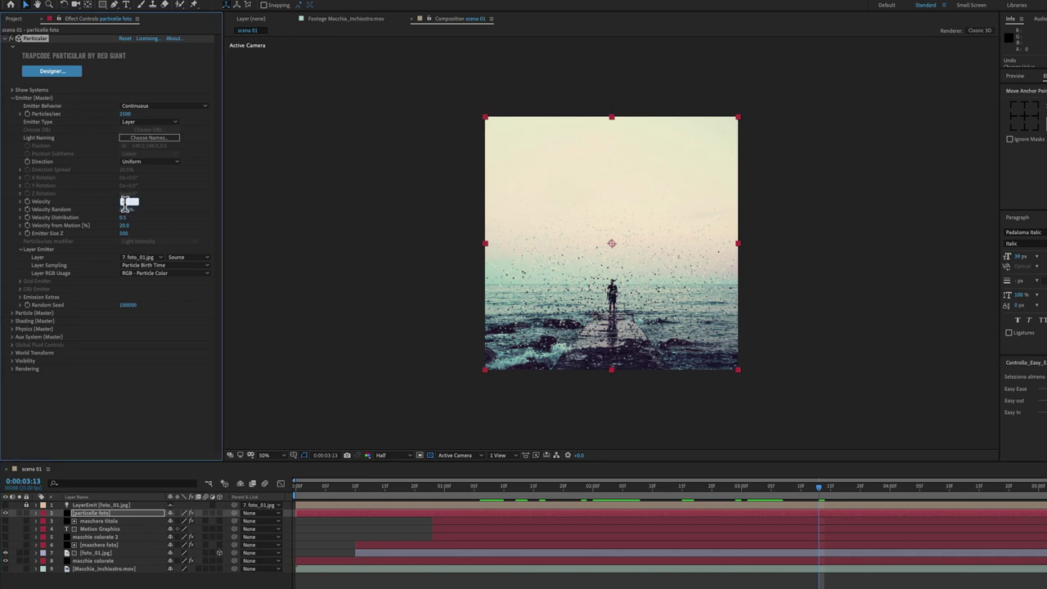
type("0")
key("Return")
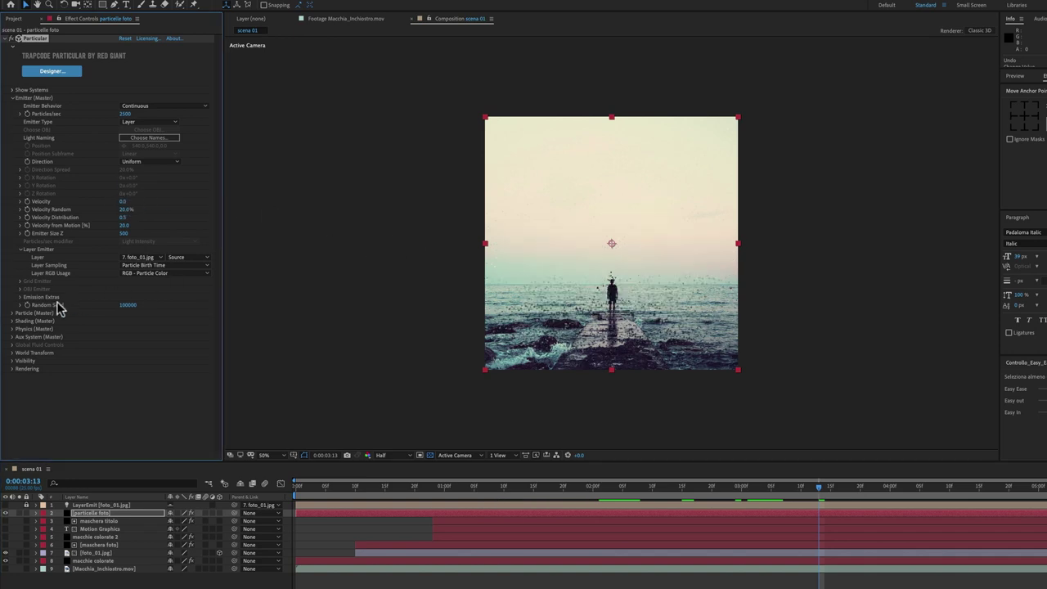
left_click(12, 329)
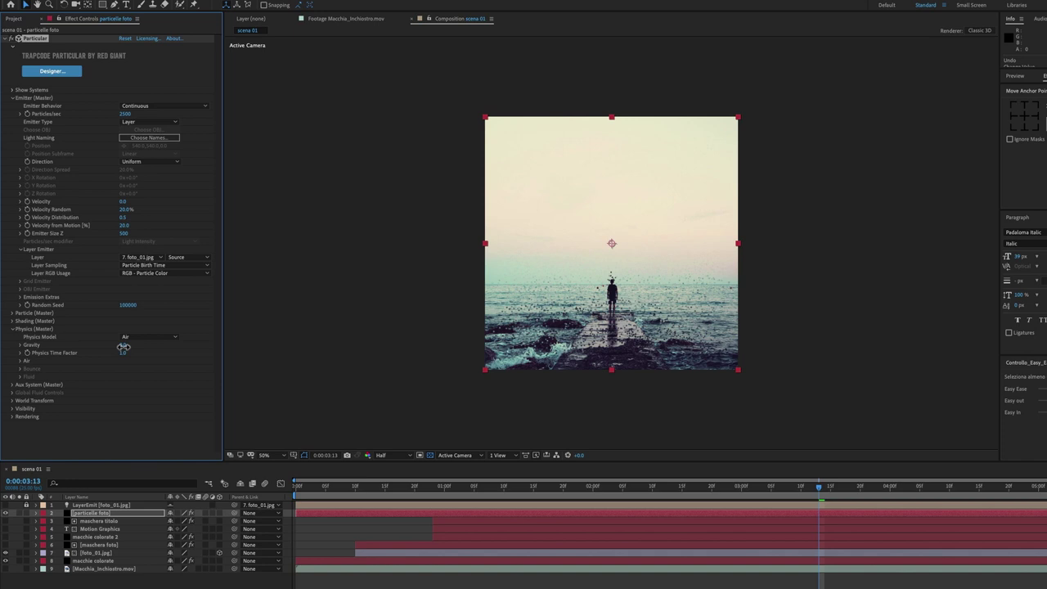
Step: Set Physics Gravity to -70 and Air Wind X to 32, previewing the rising, drifting particles
left_click_drag(120, 346, 121, 346)
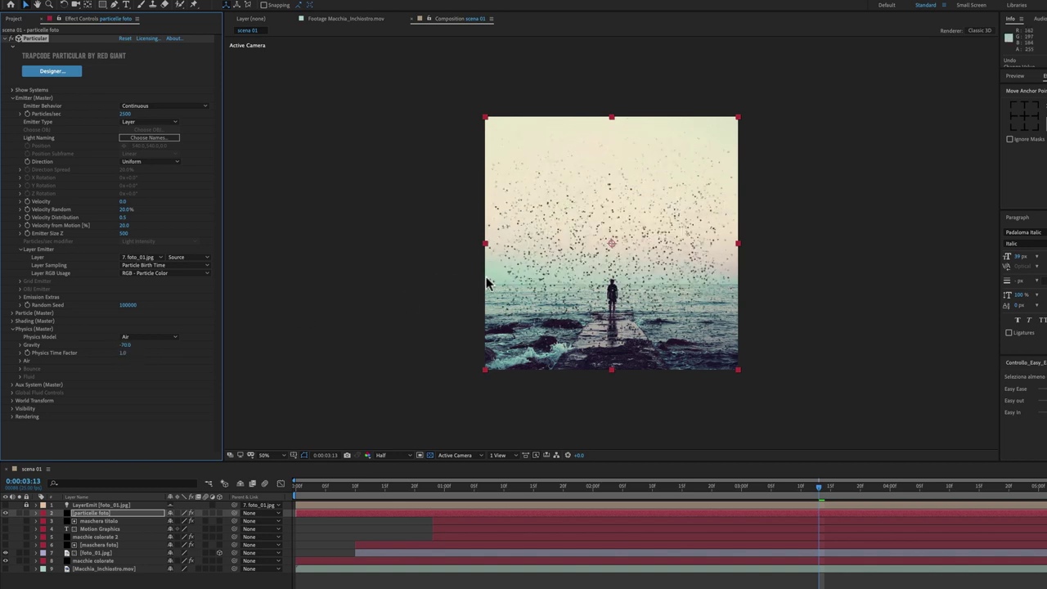
mouse_move(821, 488)
left_mouse_down()
mouse_move(511, 488)
mouse_move(691, 497)
mouse_move(734, 511)
left_mouse_up()
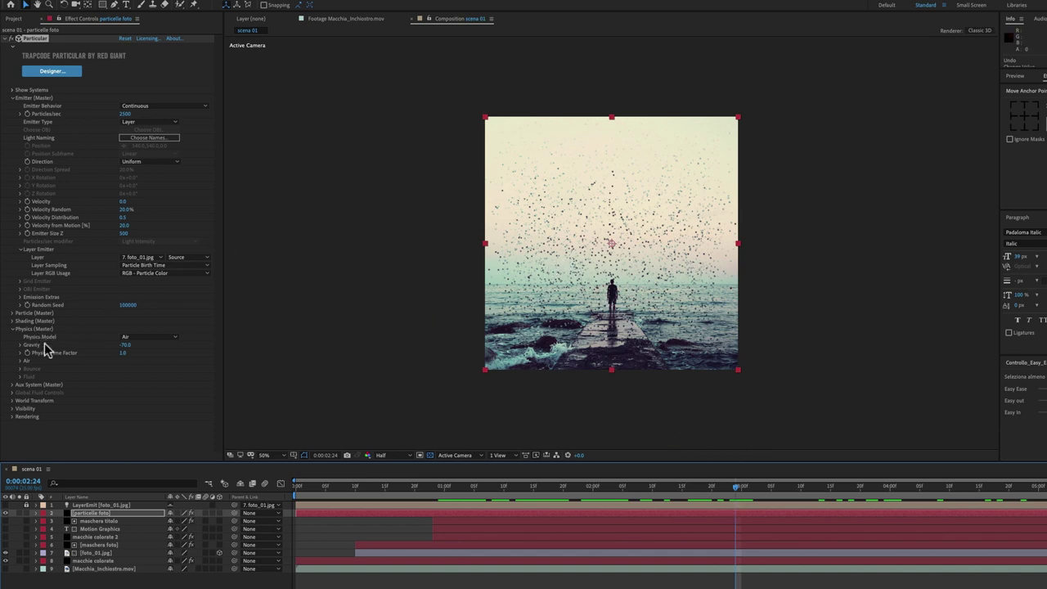
left_click(22, 360)
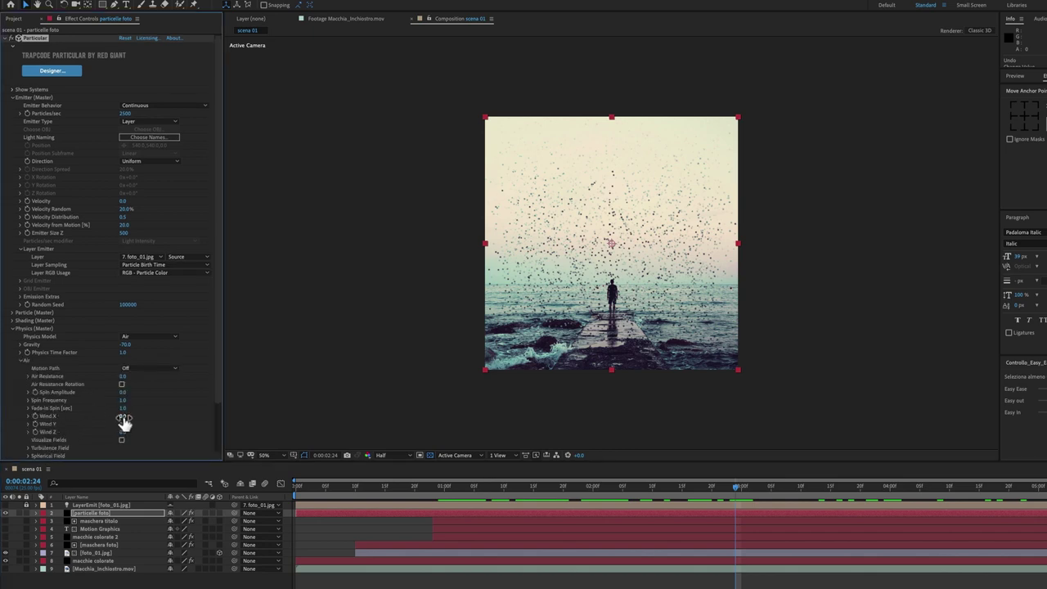
left_click_drag(122, 417, 142, 422)
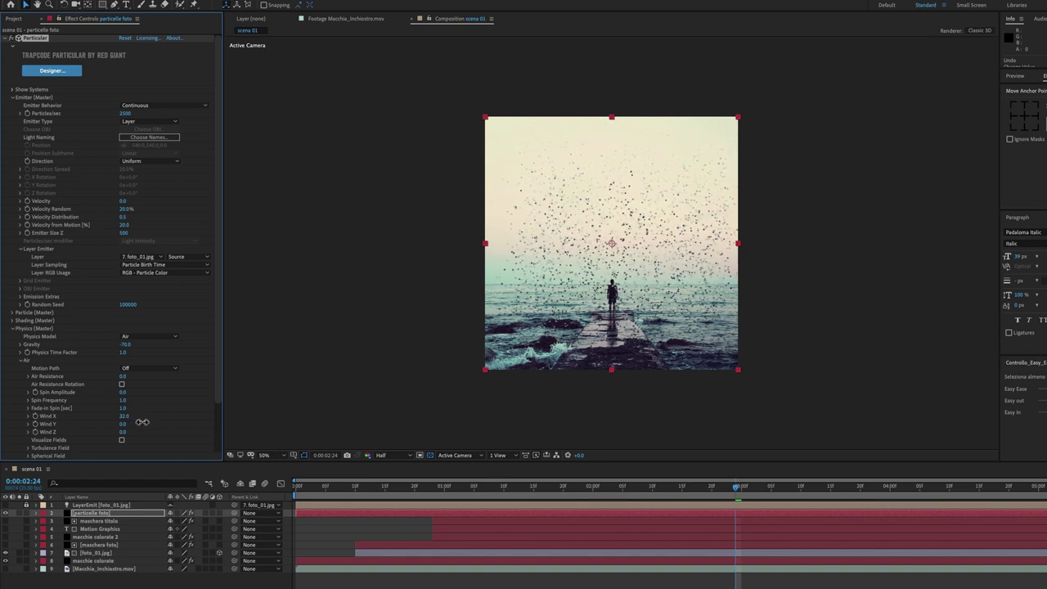
left_click_drag(736, 488, 782, 487)
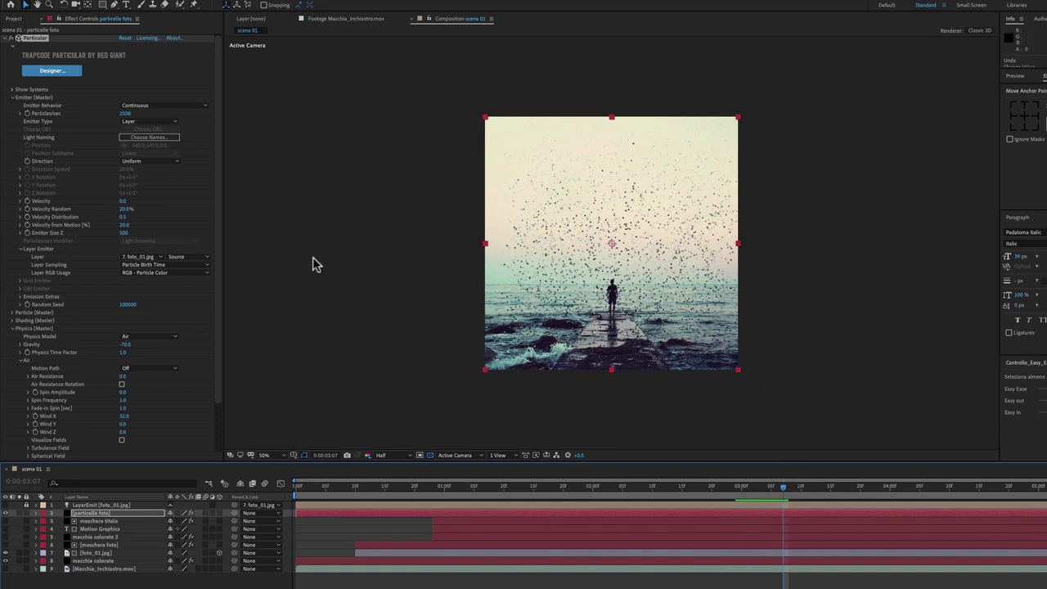
scroll(221, 311, "down", 2)
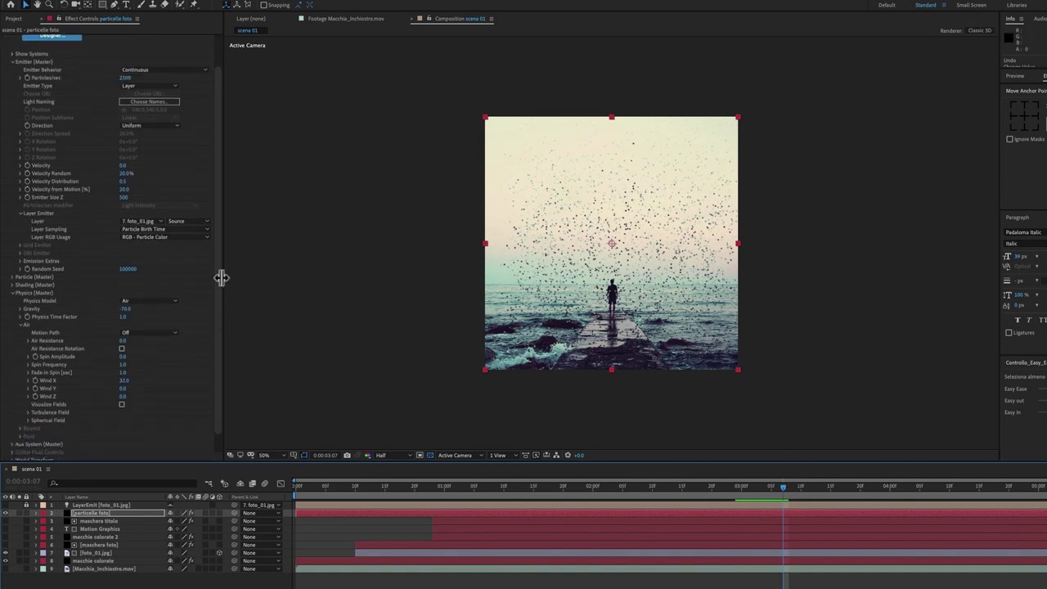
Step: Set the particle Size to 3 with Size Random at 84%
left_click(12, 277)
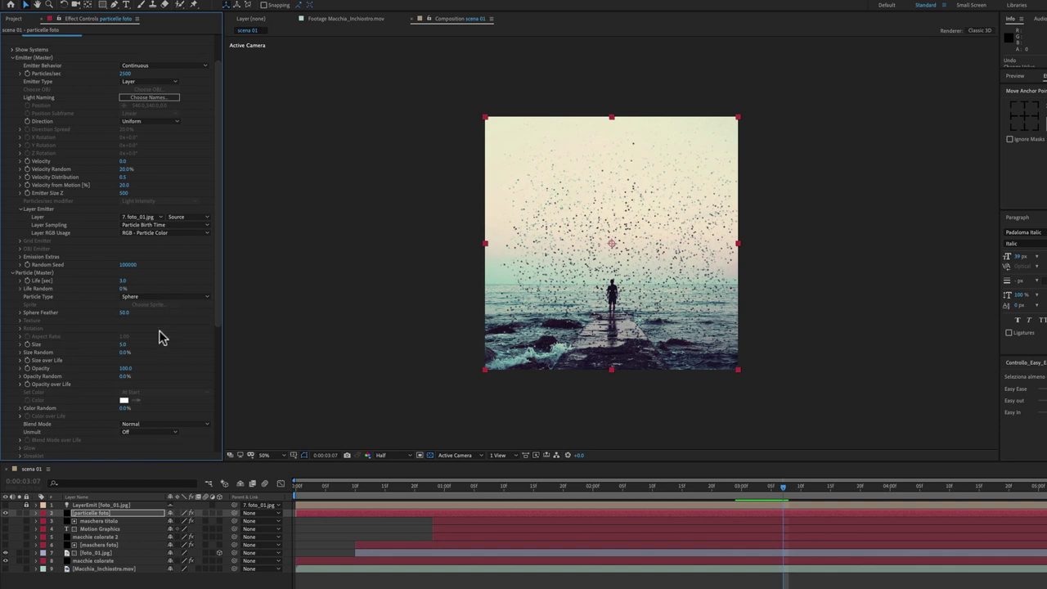
left_click(124, 344)
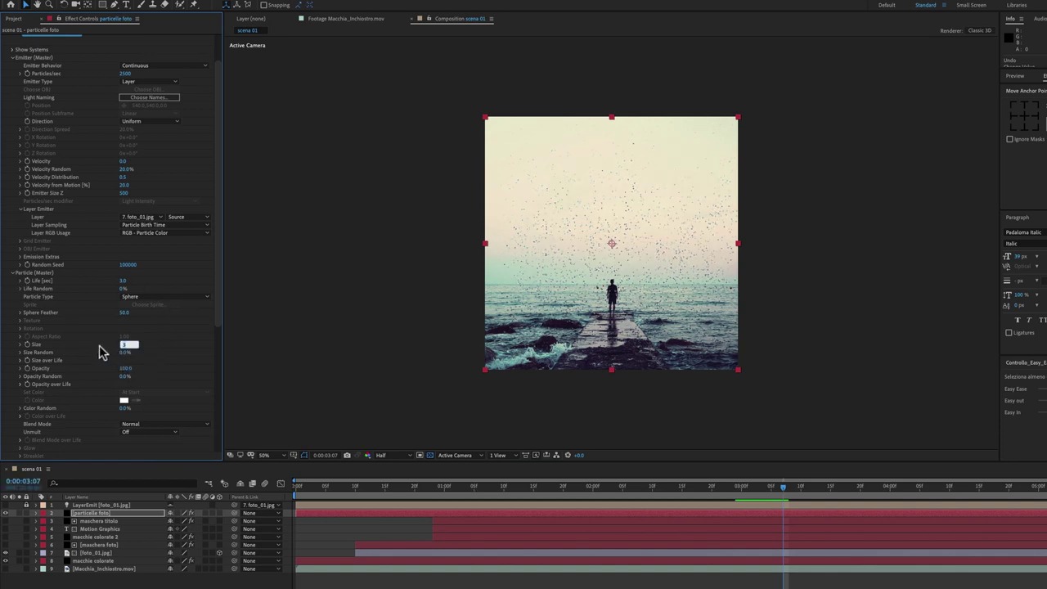
key("Return")
left_click_drag(141, 353, 145, 352)
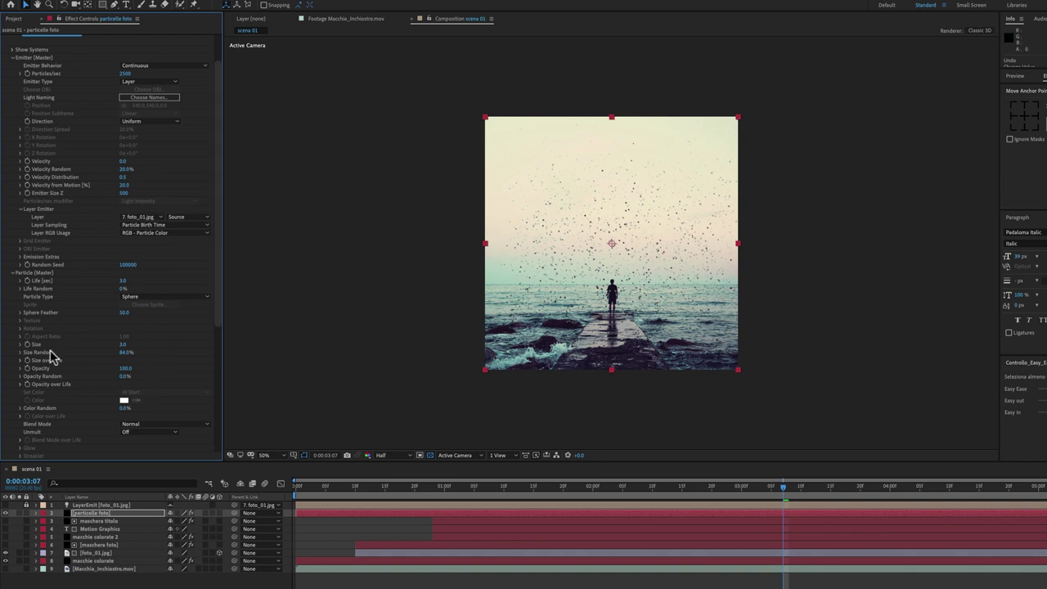
Step: Apply the triangle Size over Life preset so particles grow then shrink, and preview
left_click(20, 360)
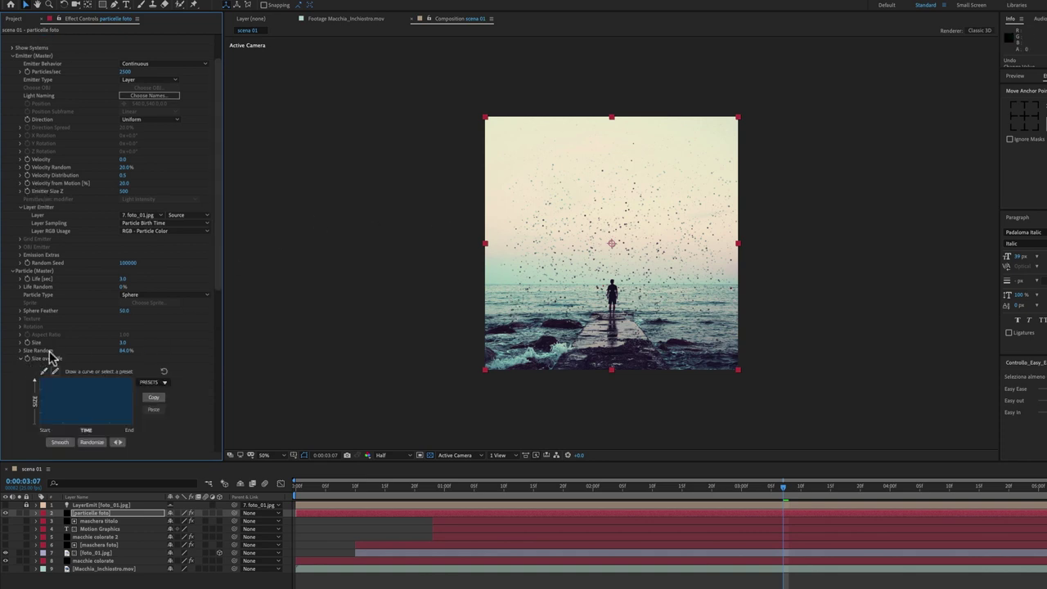
left_click(158, 389)
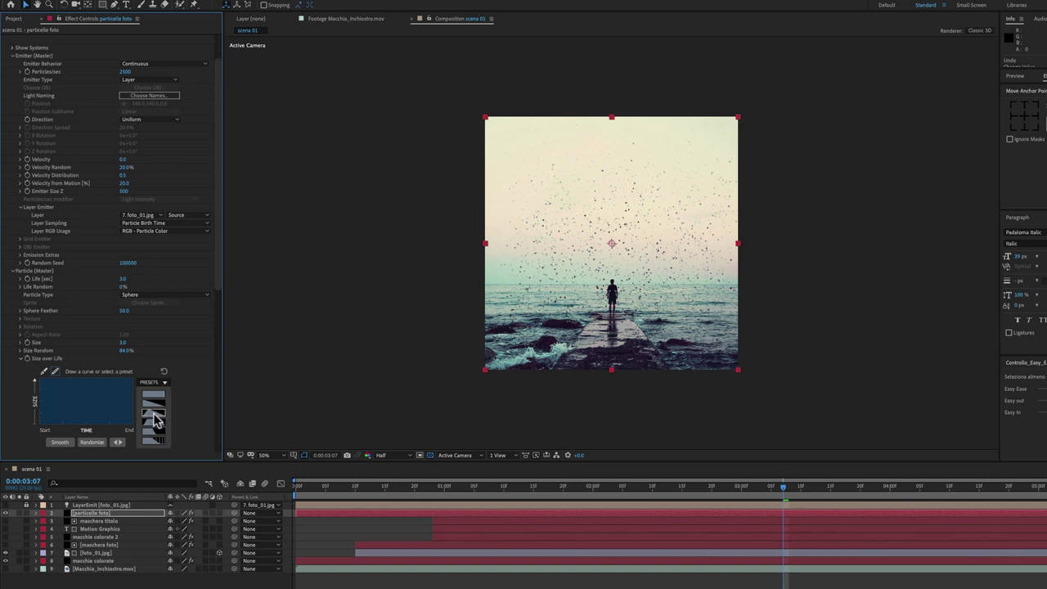
left_click(155, 417)
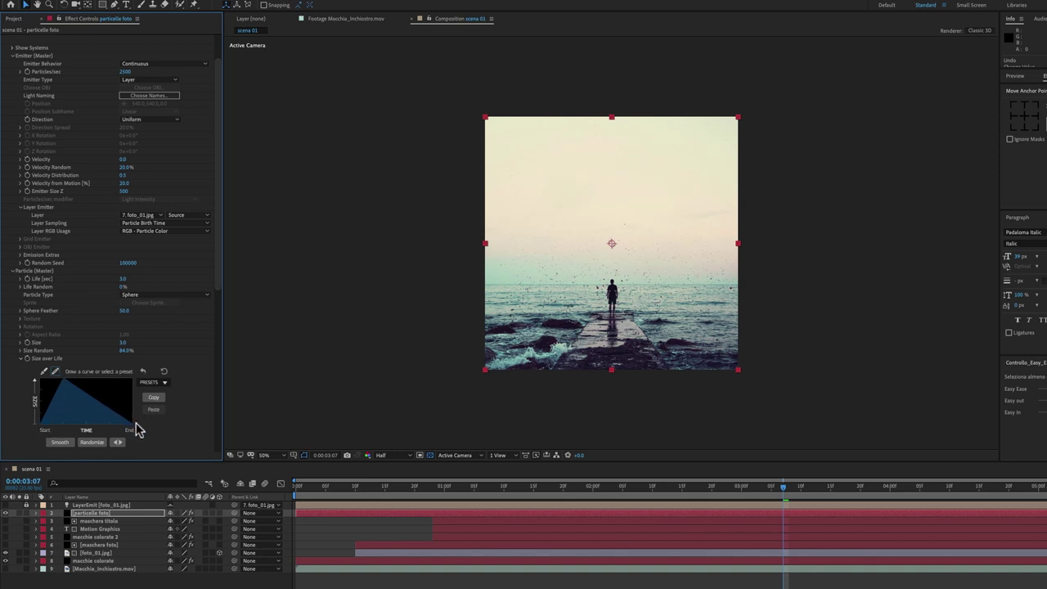
left_click_drag(781, 490, 1046, 524)
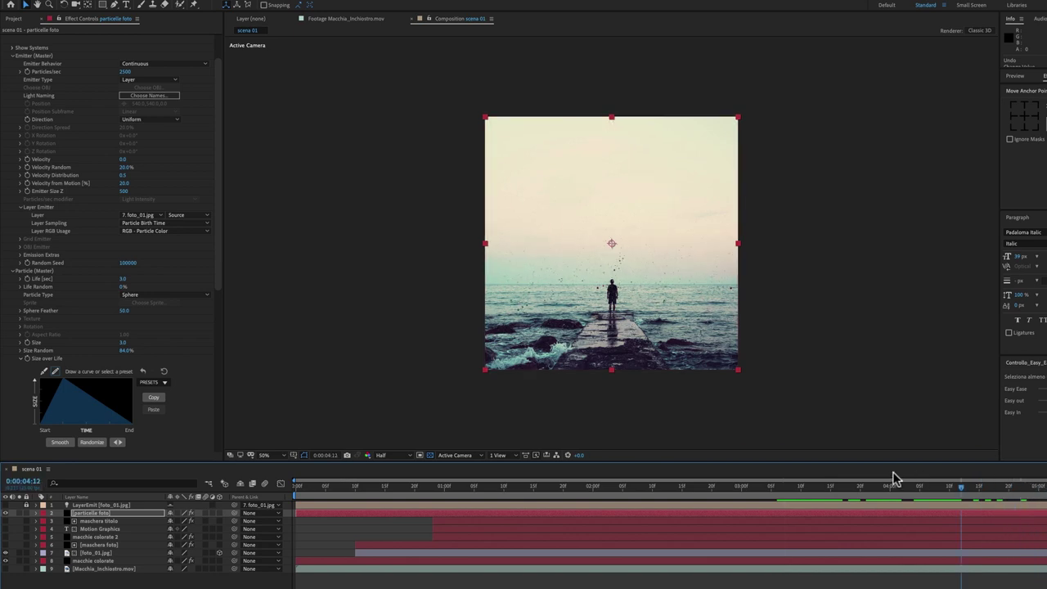
Step: Slide the particelle foto layer later in the timeline and scrub near its start to check the particles
mouse_move(497, 484)
left_mouse_down()
mouse_move(382, 509)
mouse_move(439, 511)
left_mouse_up()
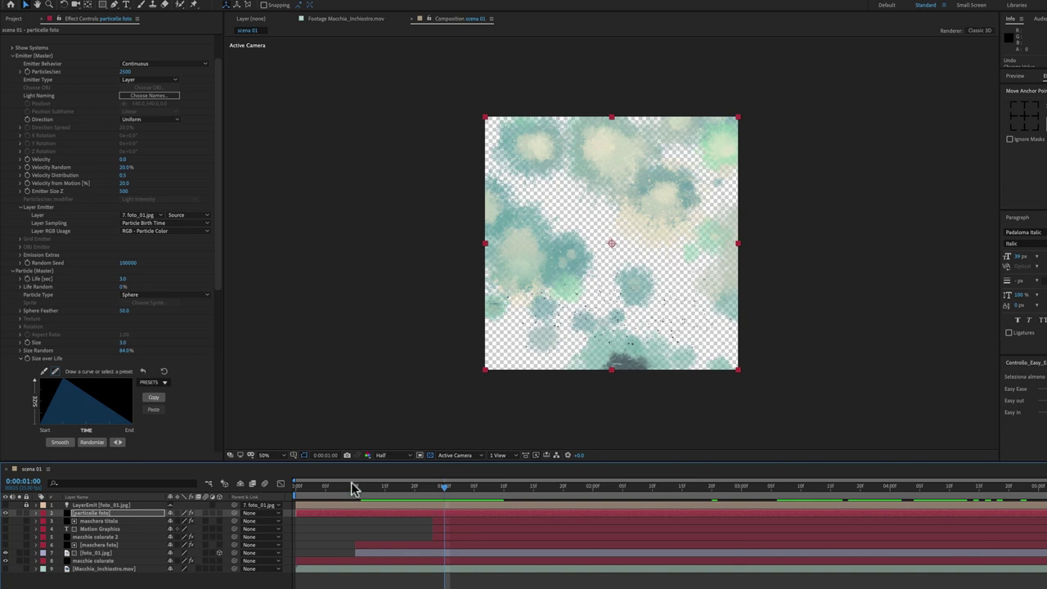
left_click_drag(307, 512, 323, 512)
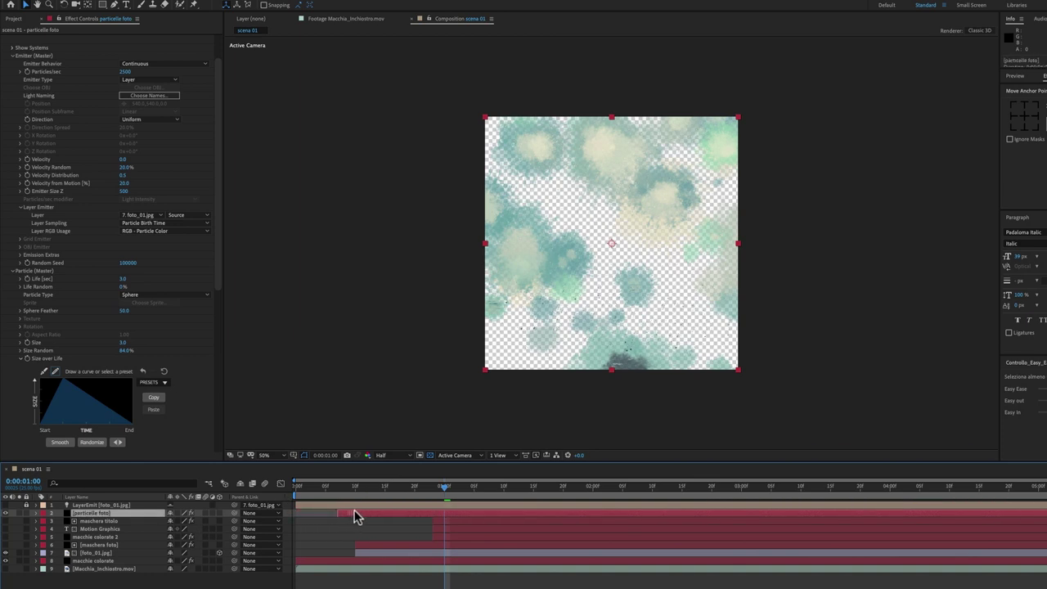
left_click(354, 488)
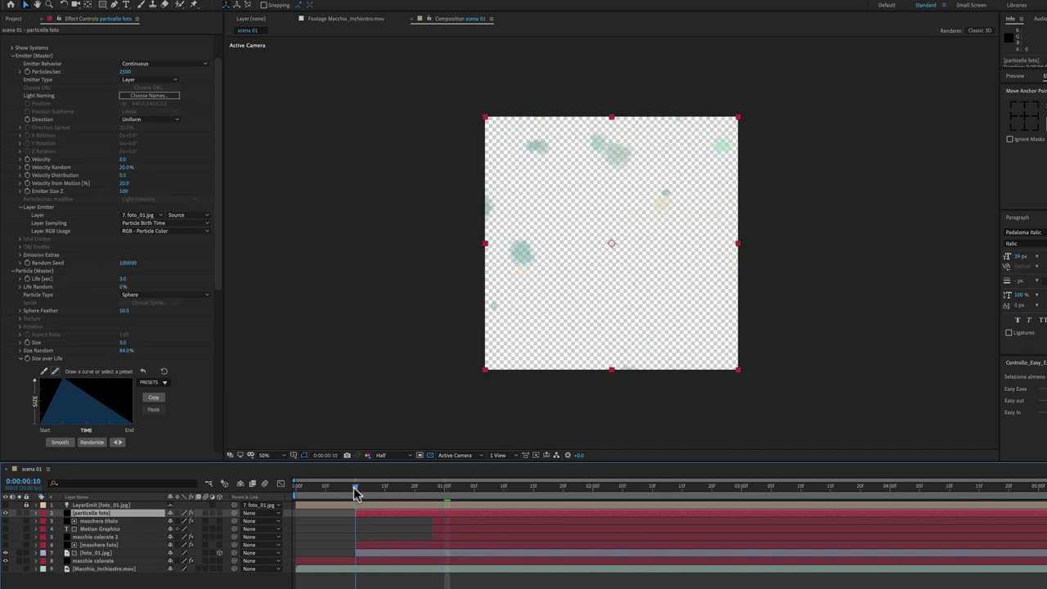
left_click_drag(355, 485, 442, 505)
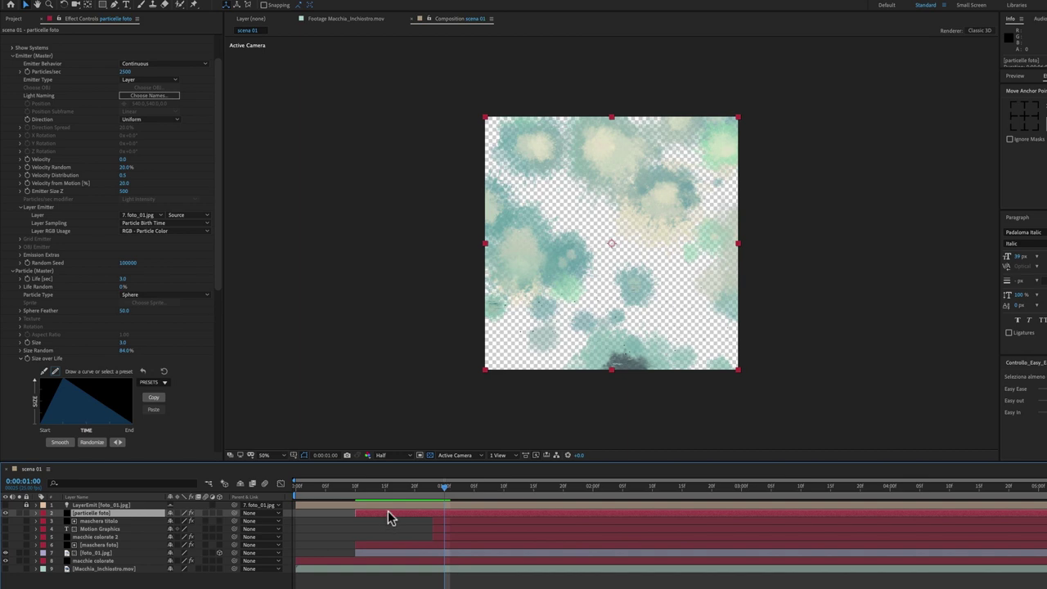
Step: Duplicate the maschera foto layer and place the copy directly above particelle foto
left_click(97, 546)
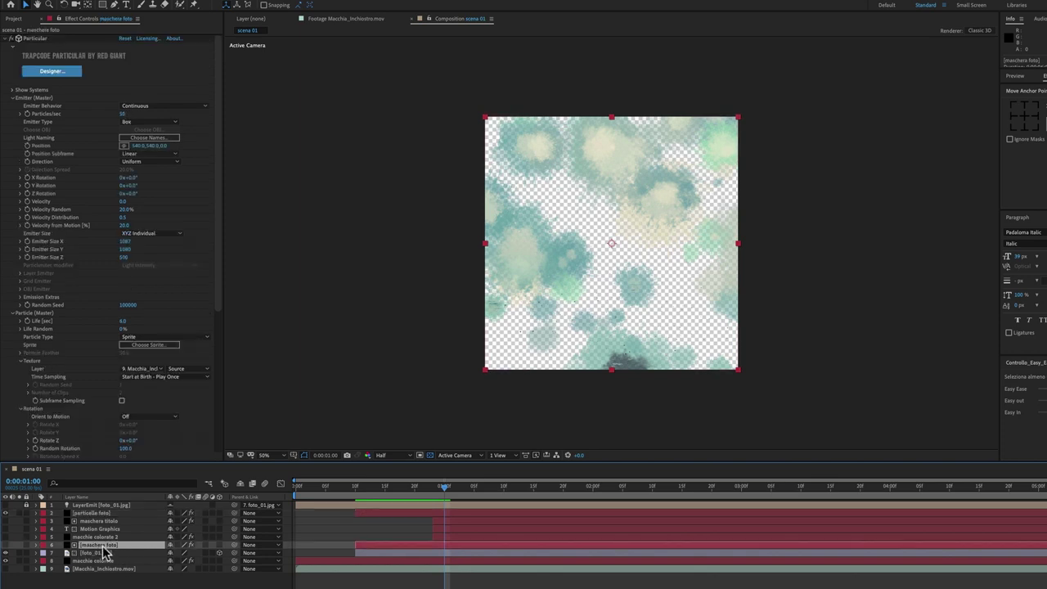
key("ctrl+d")
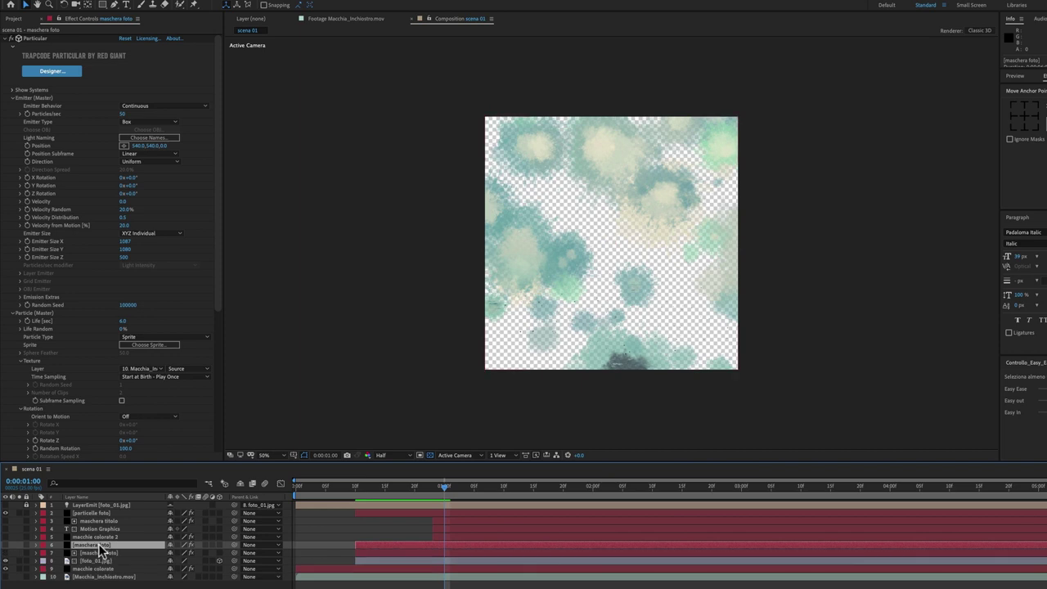
left_click_drag(99, 550, 129, 511)
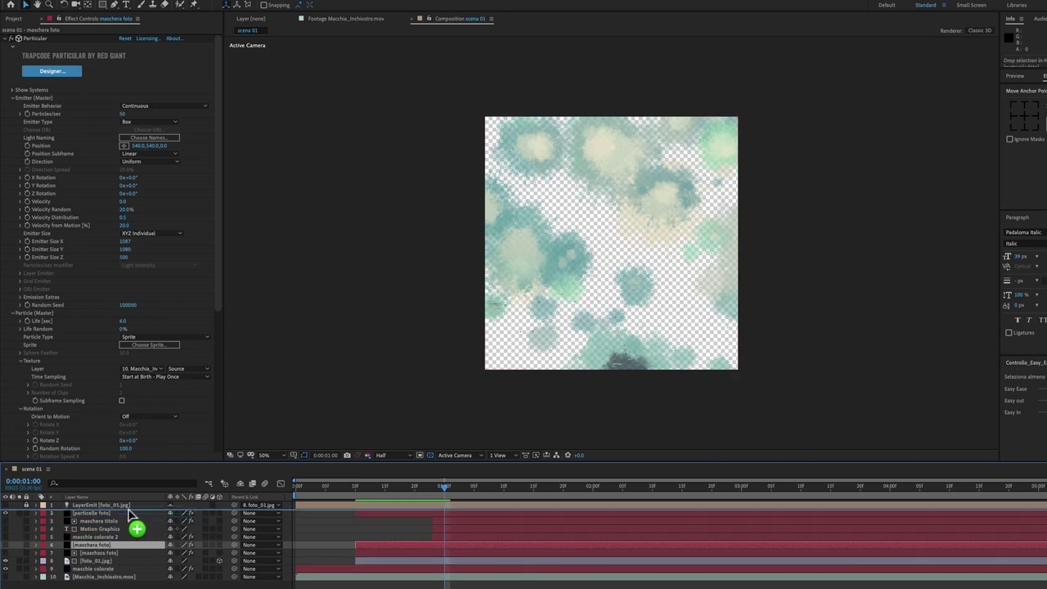
left_click_drag(128, 512, 129, 513)
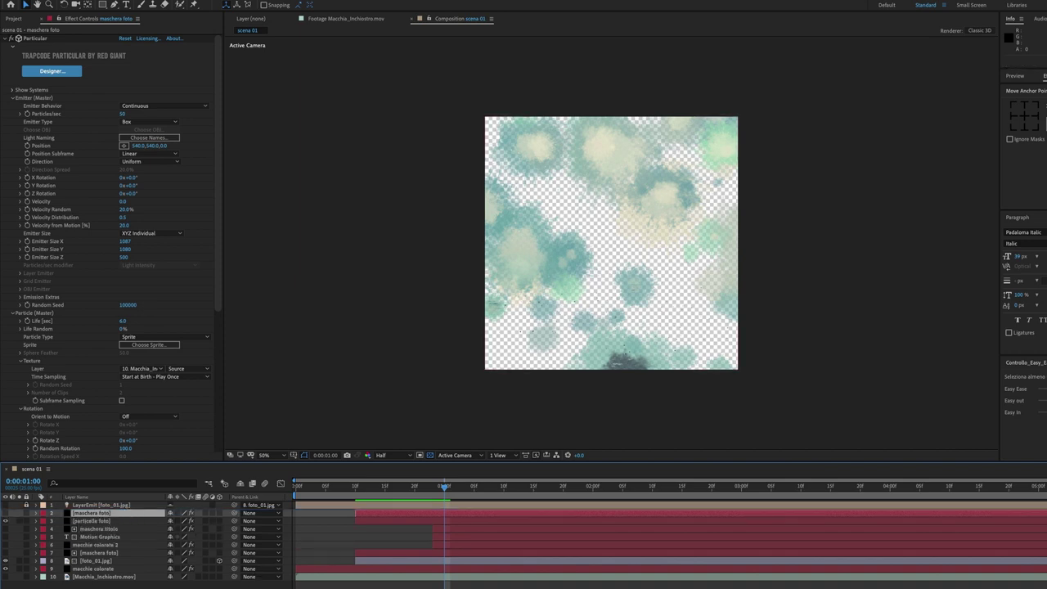
Step: Set particelle foto's track matte to Alpha Matte from the mask copy and scrub to verify
key("F4")
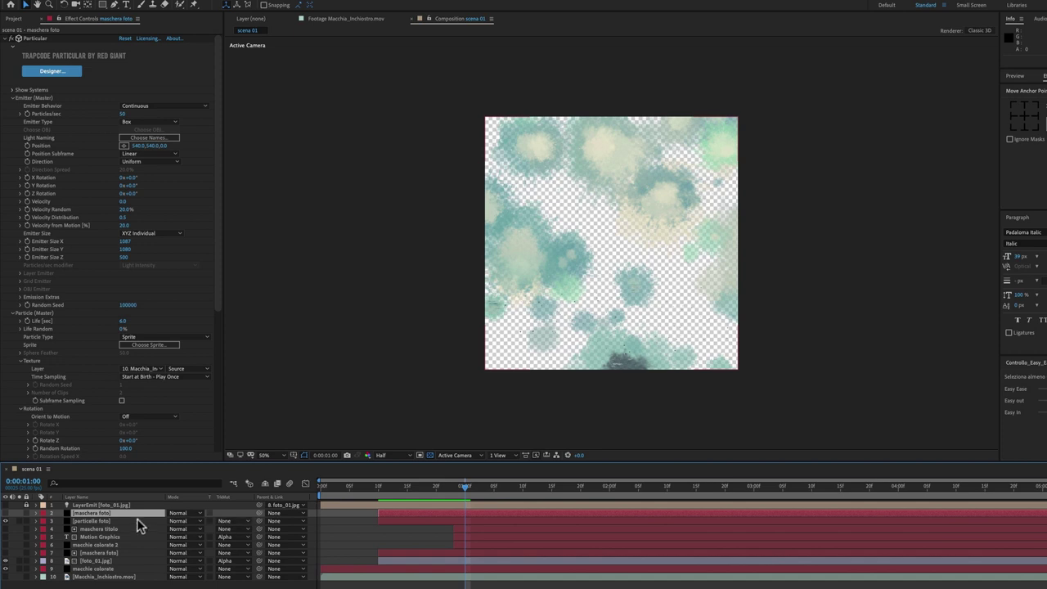
left_click(117, 520)
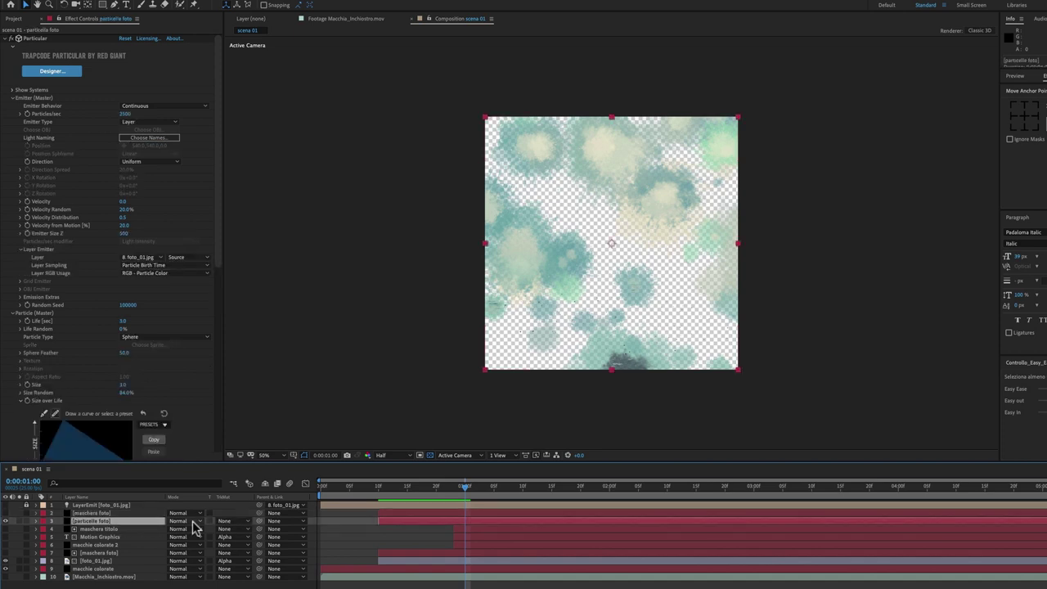
left_click(243, 521)
left_click(259, 545)
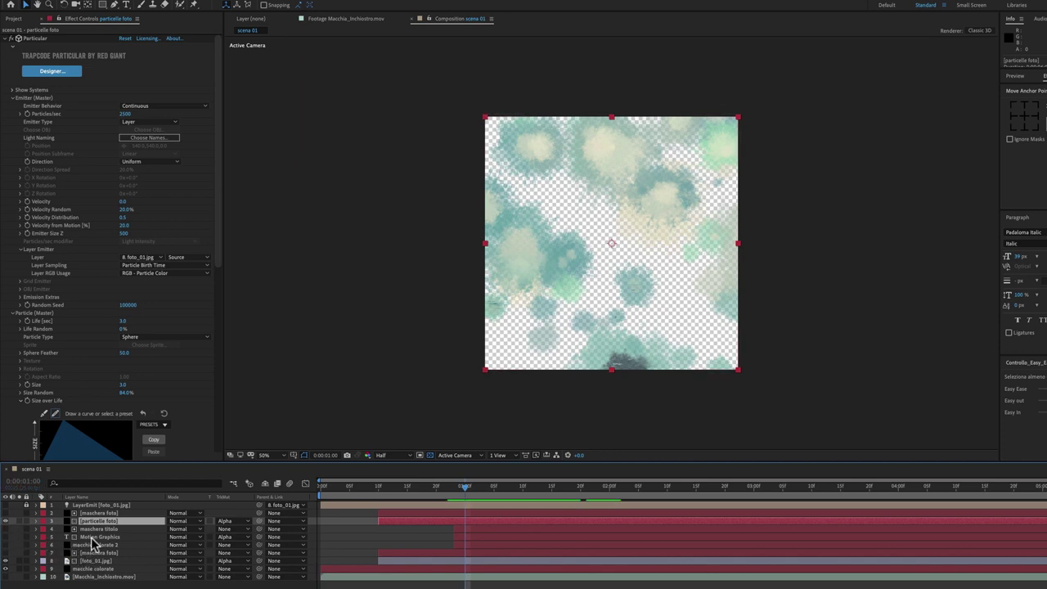
left_click(6, 544)
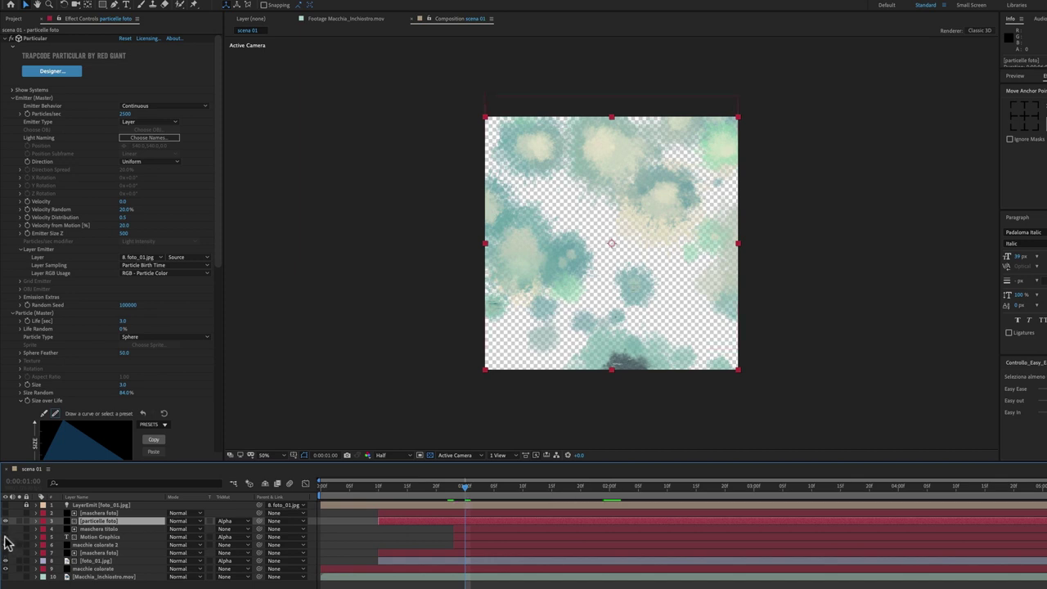
left_click_drag(466, 486, 636, 508)
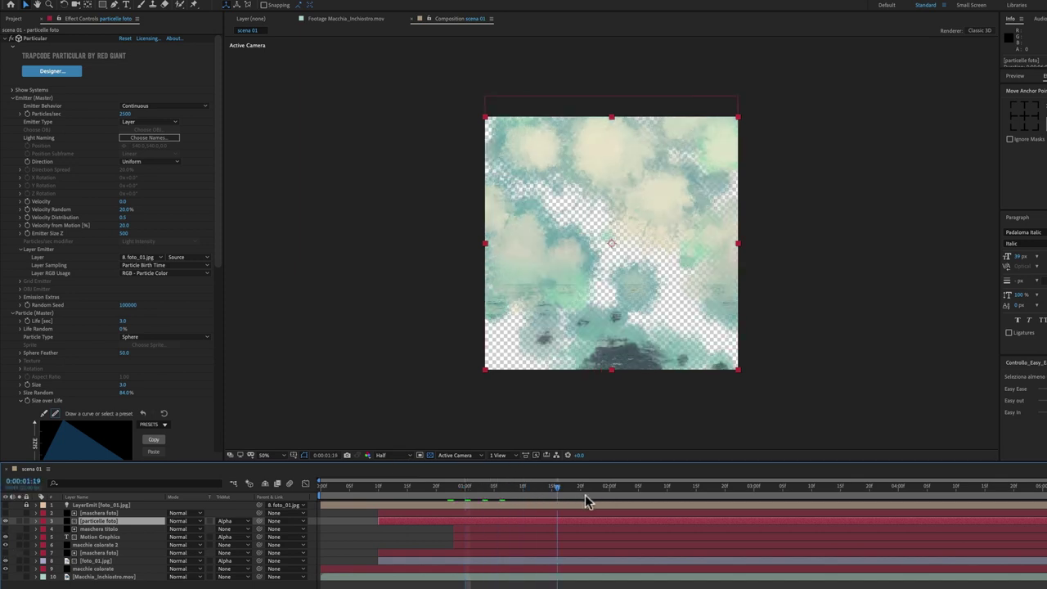
left_click_drag(636, 507, 862, 518)
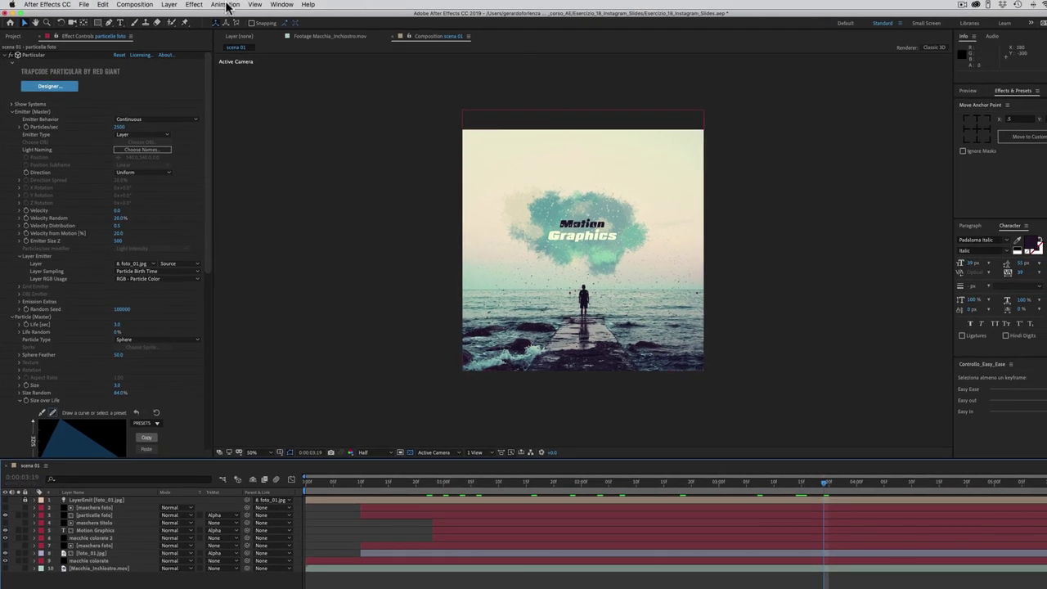
Step: Add a new adjustment layer and move it just below LayerEmit
left_click(170, 5)
mouse_move(173, 15)
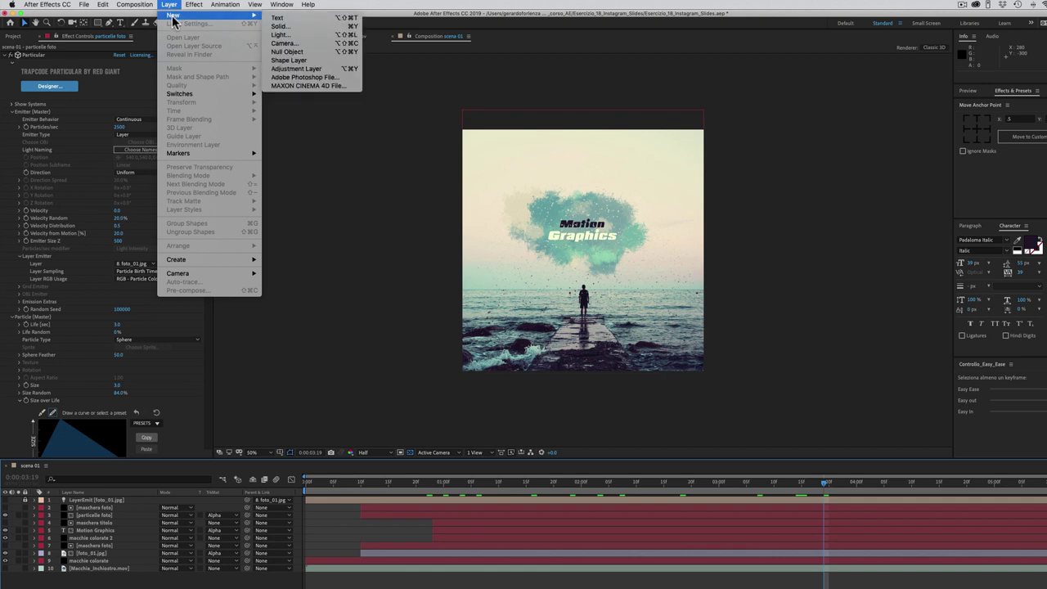
left_click(296, 68)
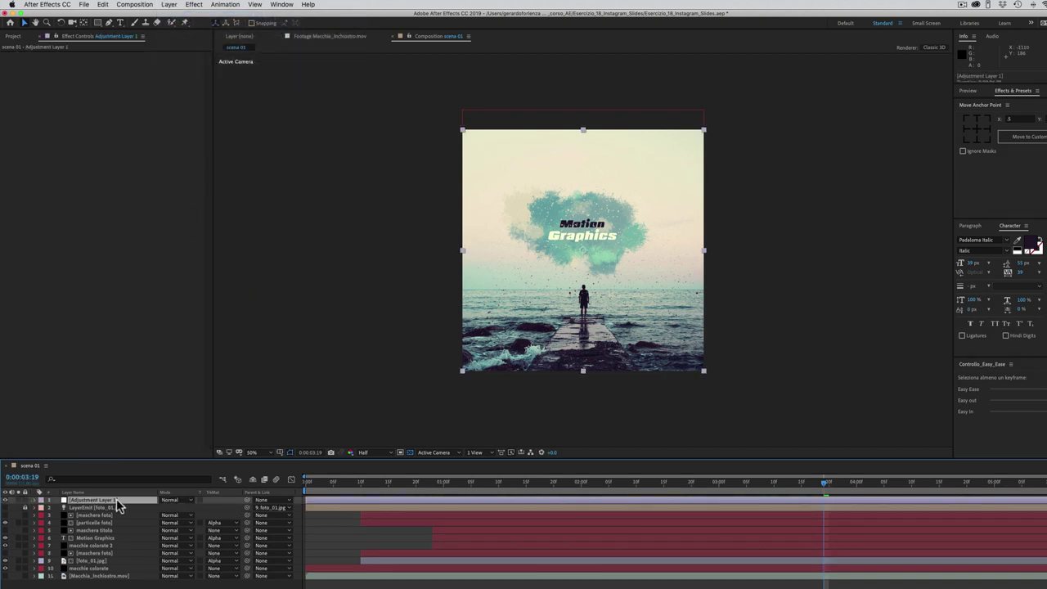
left_click_drag(116, 504, 95, 521)
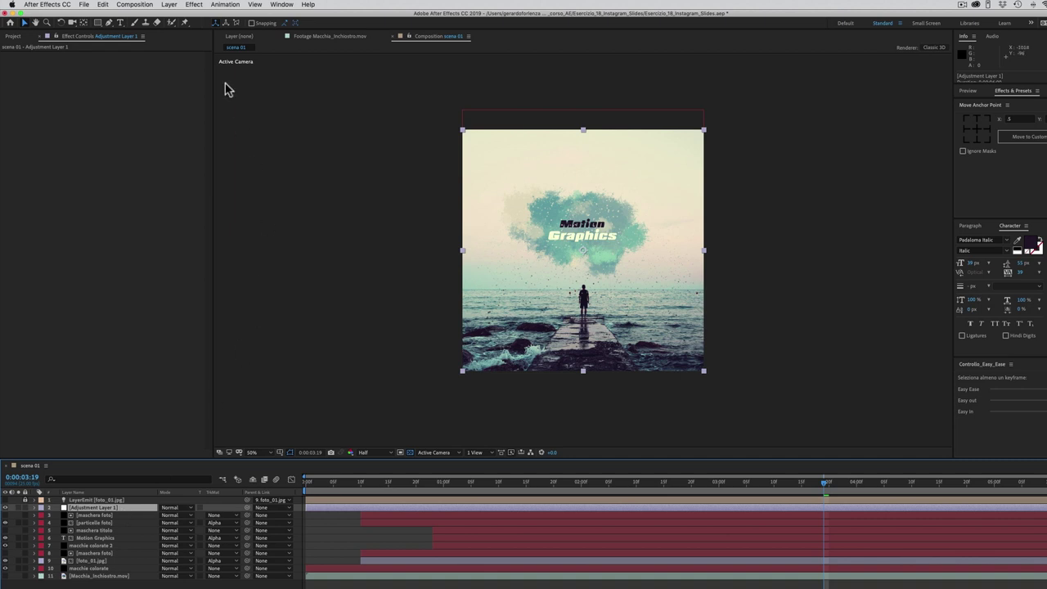
Step: Apply Distort > Transform to the adjustment layer and try out Scale values
left_click(194, 5)
mouse_move(197, 116)
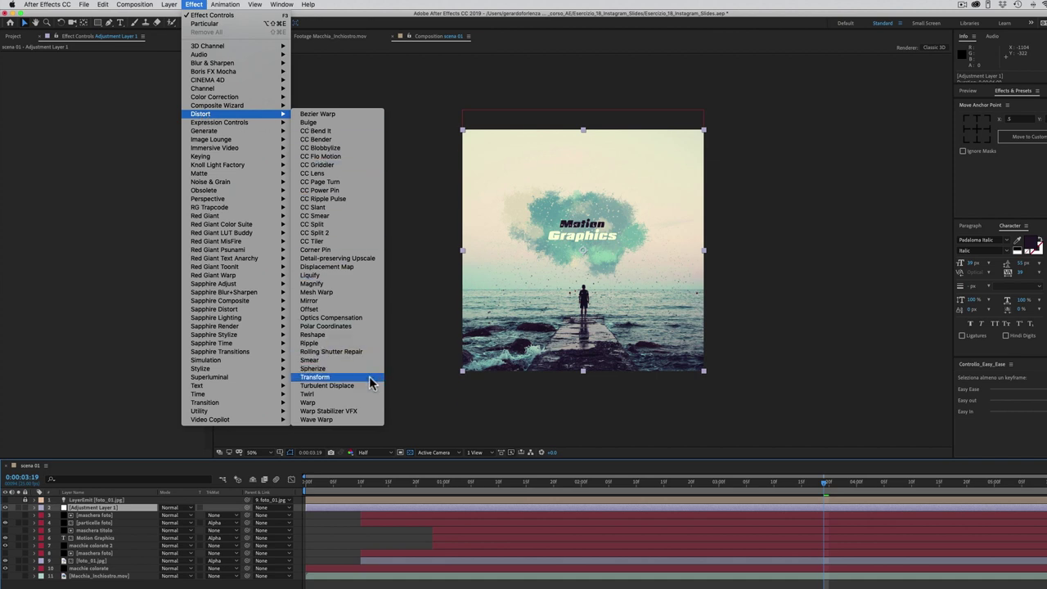
left_click(315, 377)
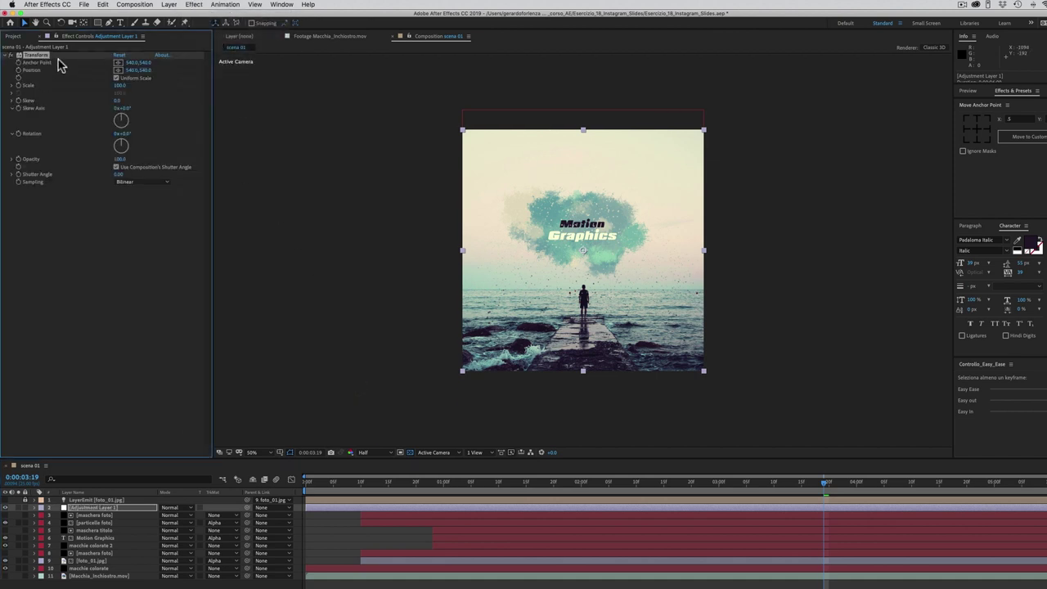
left_click_drag(119, 85, 116, 87)
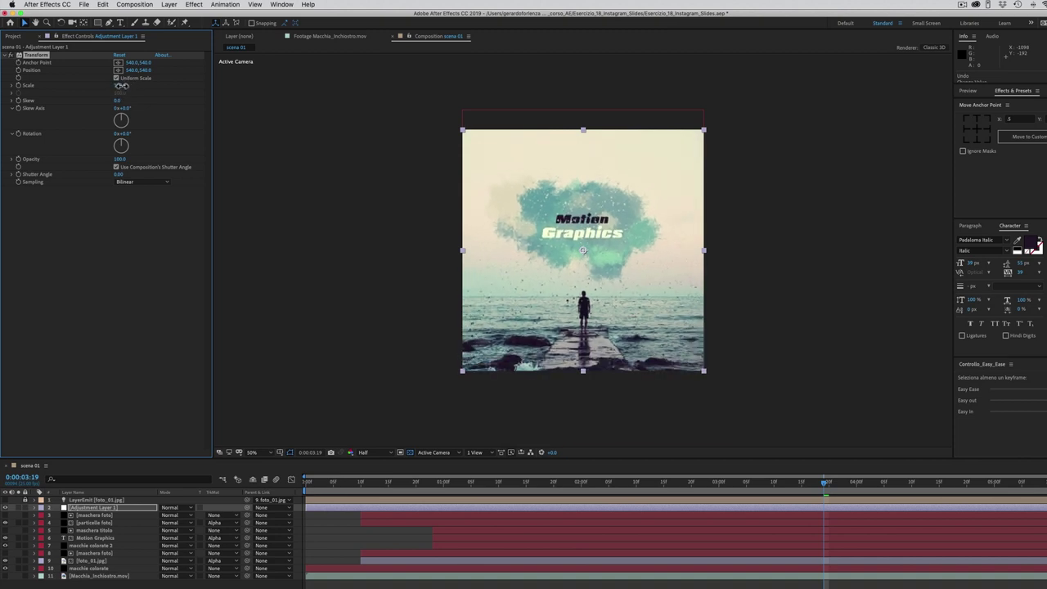
mouse_move(117, 88)
left_mouse_down()
mouse_move(128, 87)
mouse_move(125, 96)
left_mouse_up()
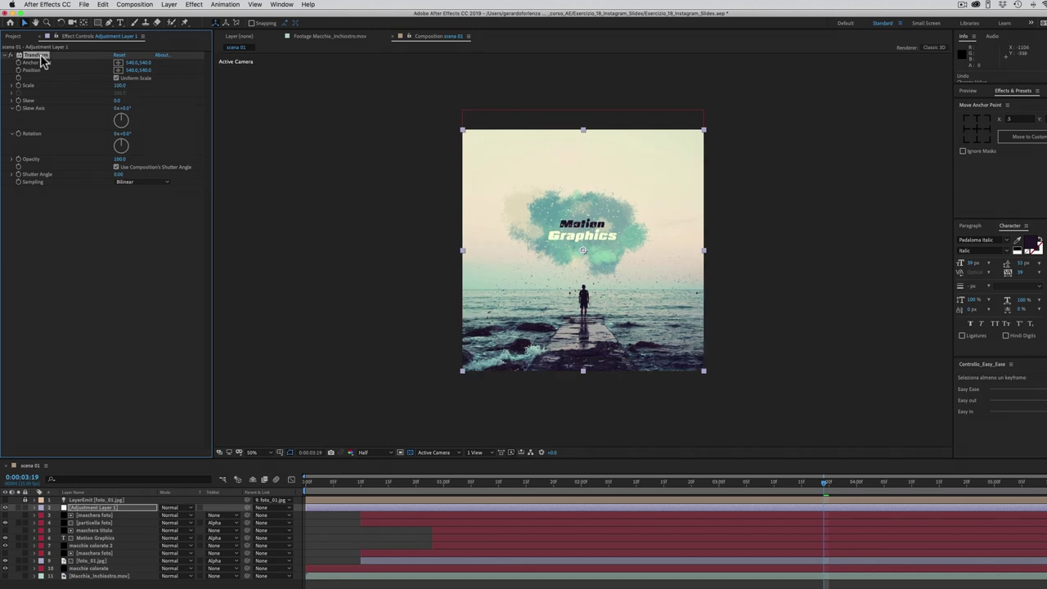
key("e")
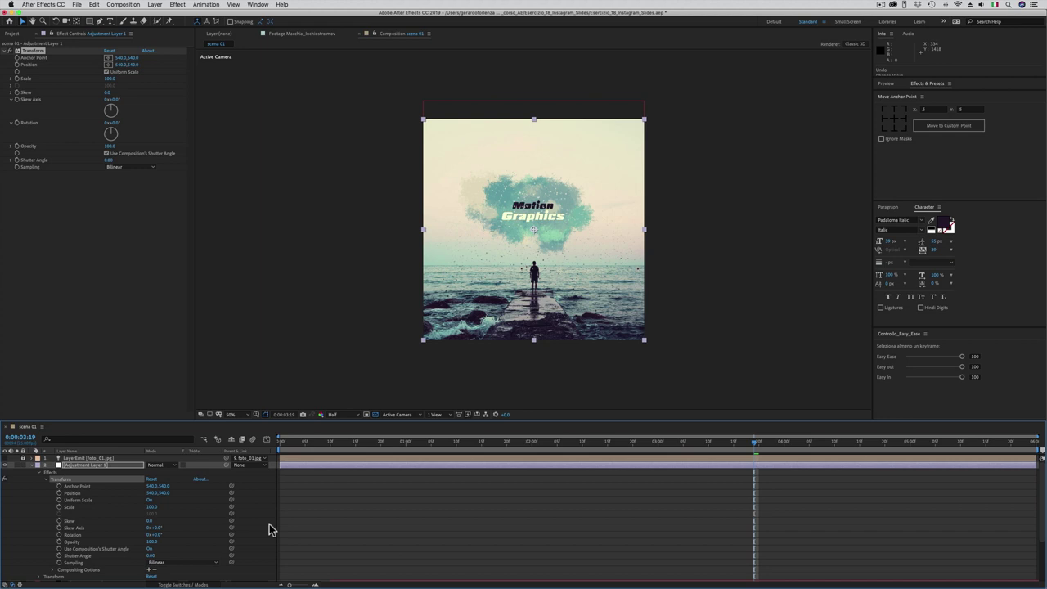
Step: Keyframe Adjustment Layer 1's Scale from 100 at 0:00 to 112 at the last frame
left_click_drag(712, 443, 279, 456)
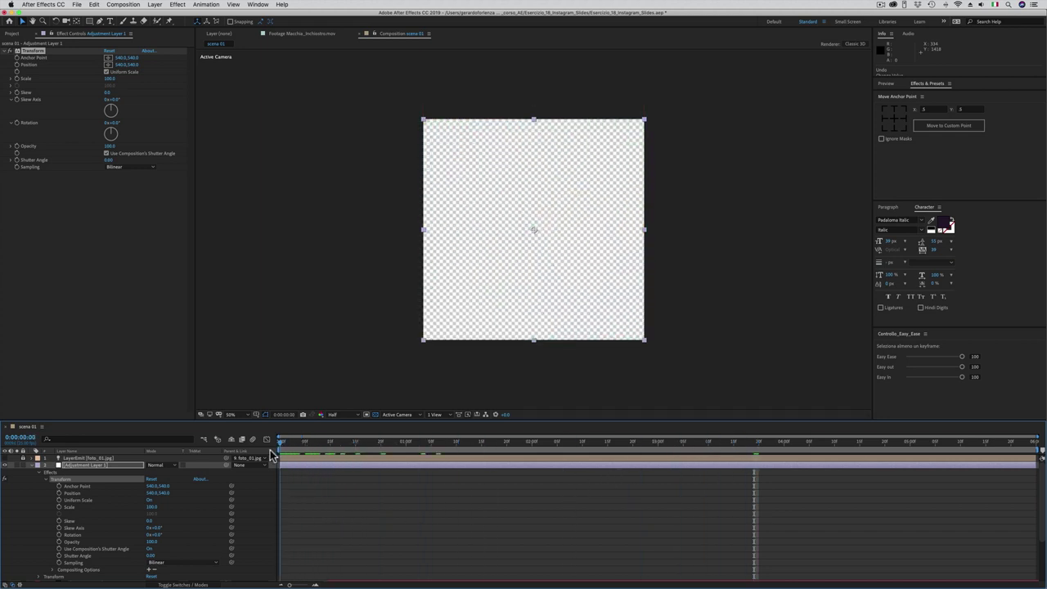
left_click(59, 507)
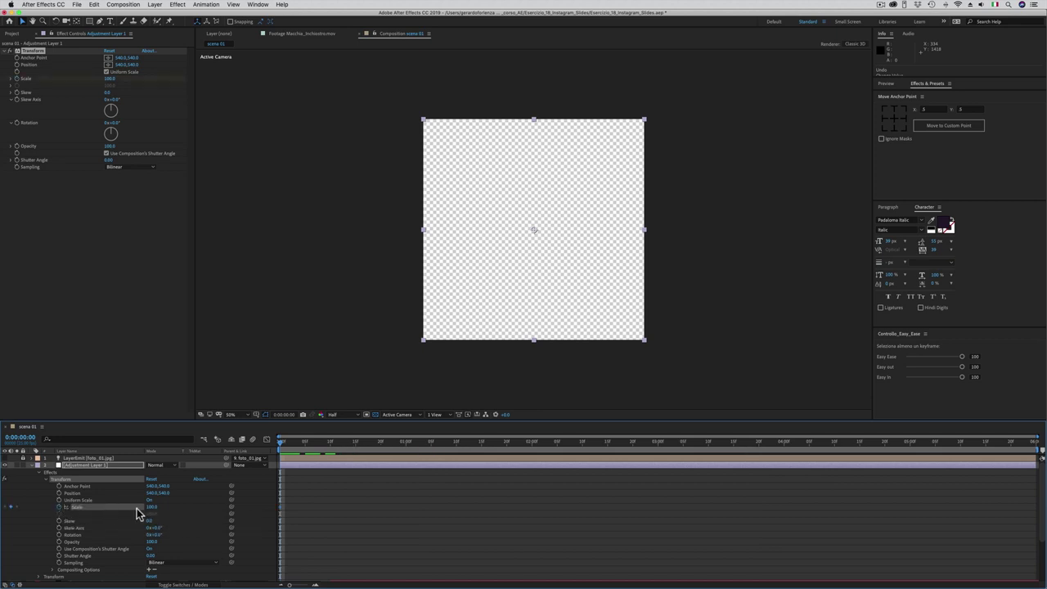
left_click_drag(287, 445, 1040, 466)
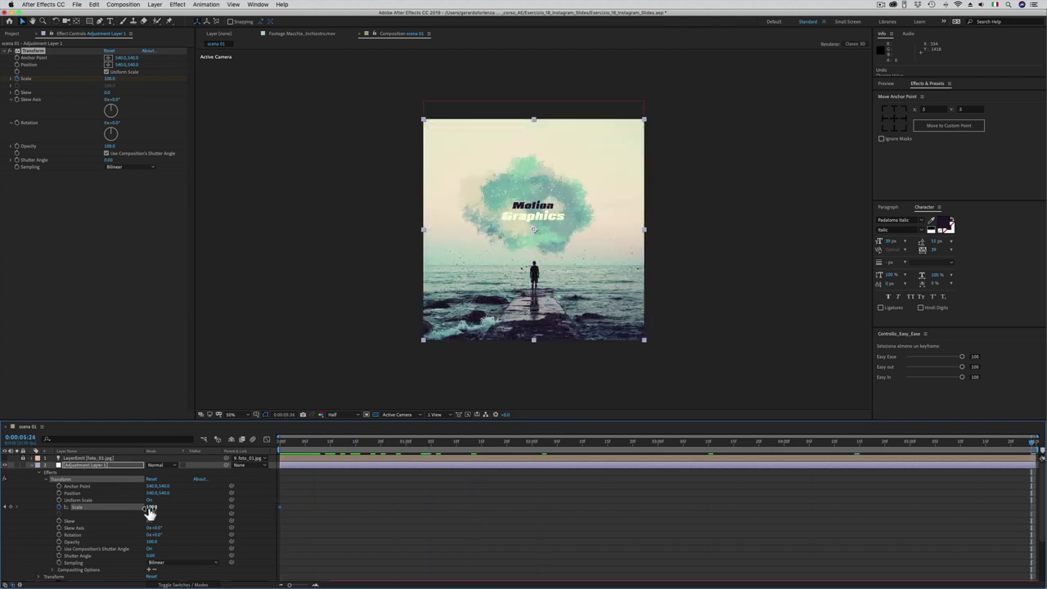
left_click_drag(149, 507, 153, 508)
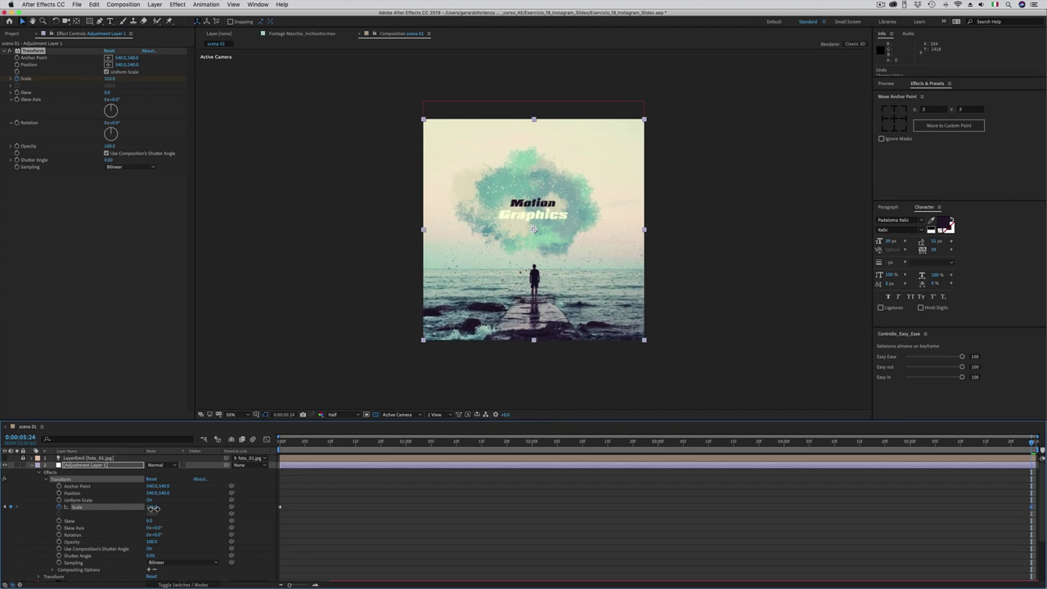
left_click(153, 508)
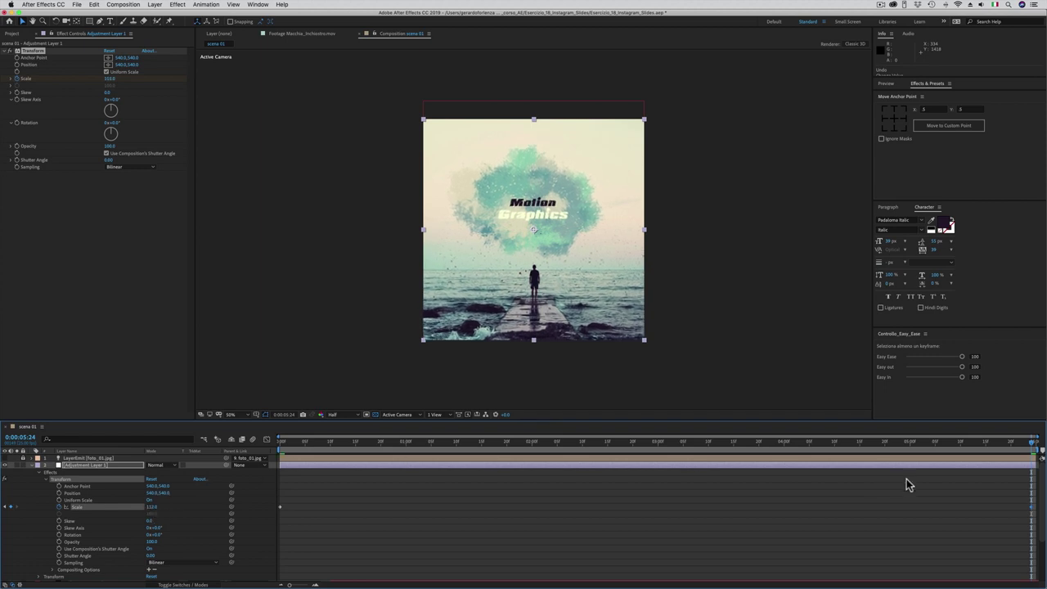
Step: Preview the slow zoom from around three seconds, stopping at 0:00:03:10
left_click_drag(1029, 446, 687, 466)
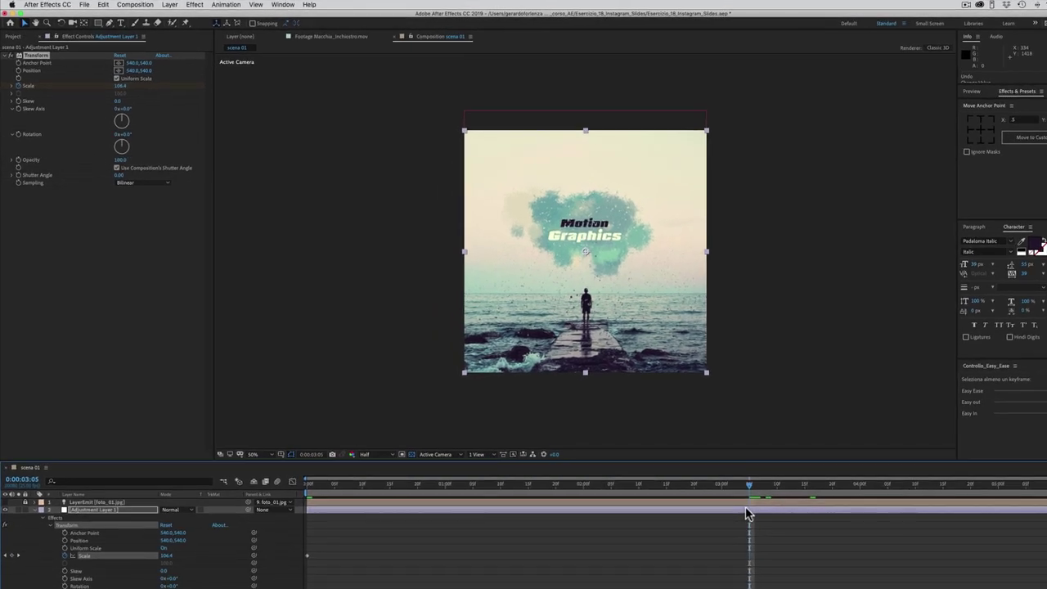
key("space")
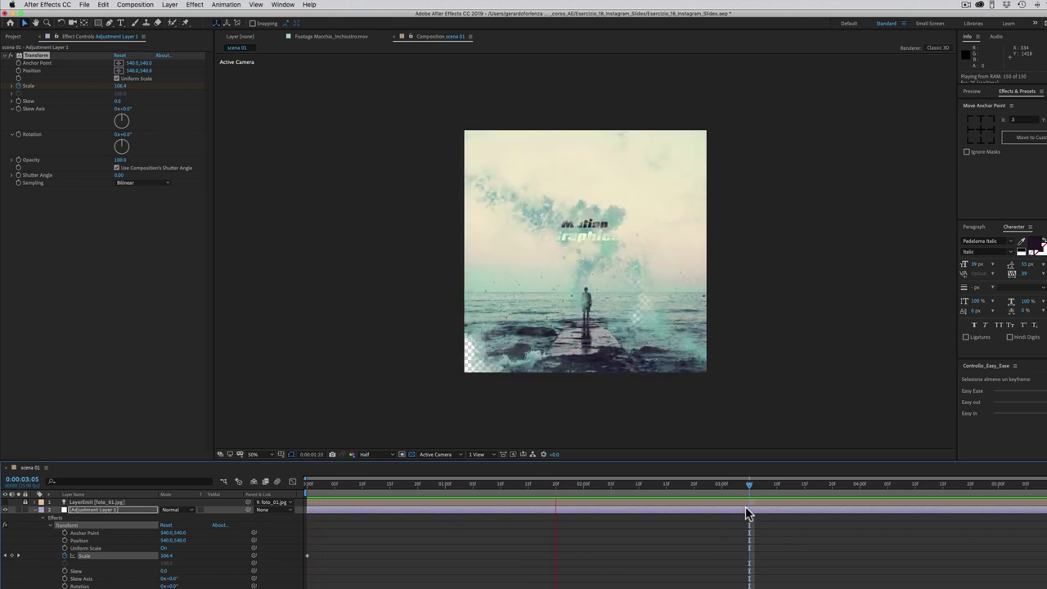
left_click(778, 485)
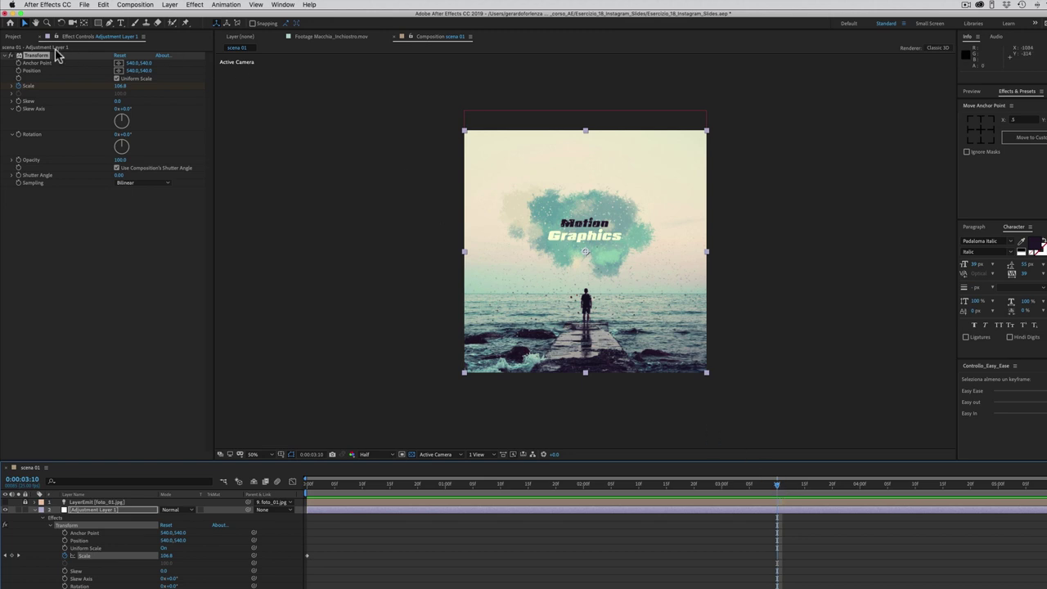
Step: Duplicate the scena 01 composition as scena 02 and open it
left_click(15, 37)
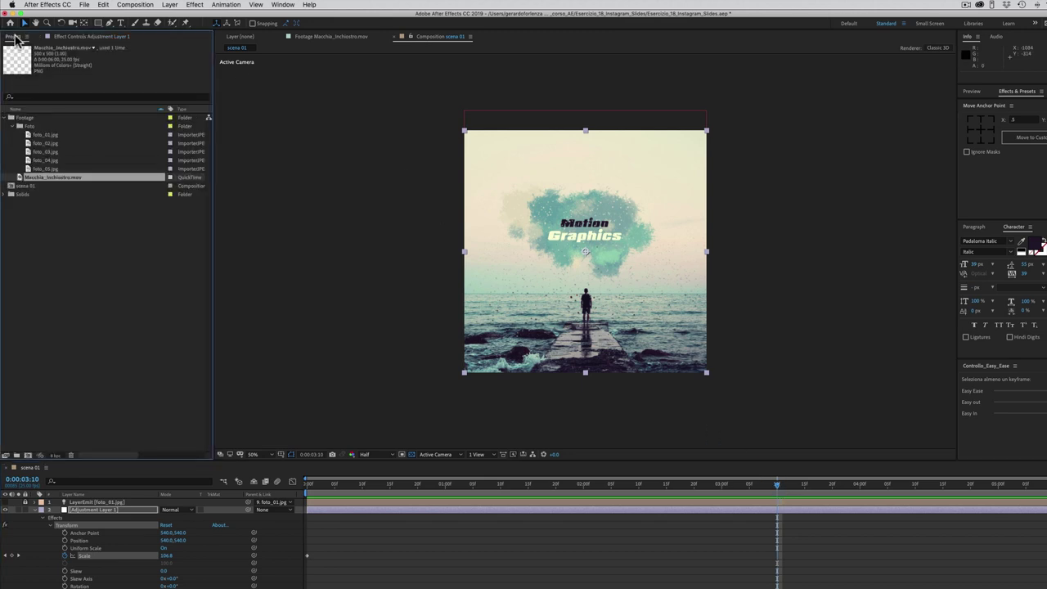
left_click(47, 188)
left_click(24, 187)
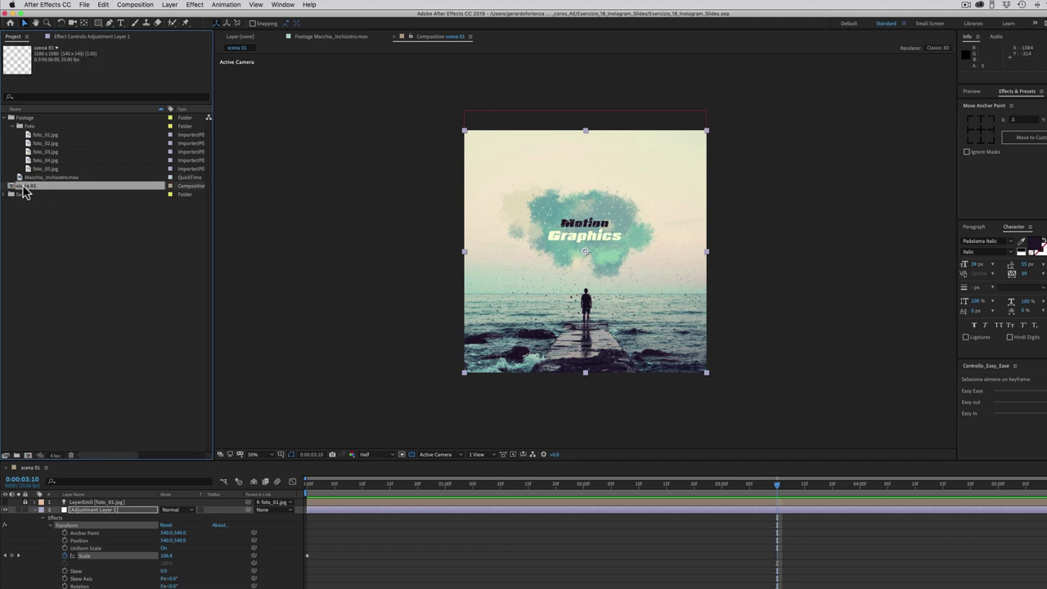
key("super+d")
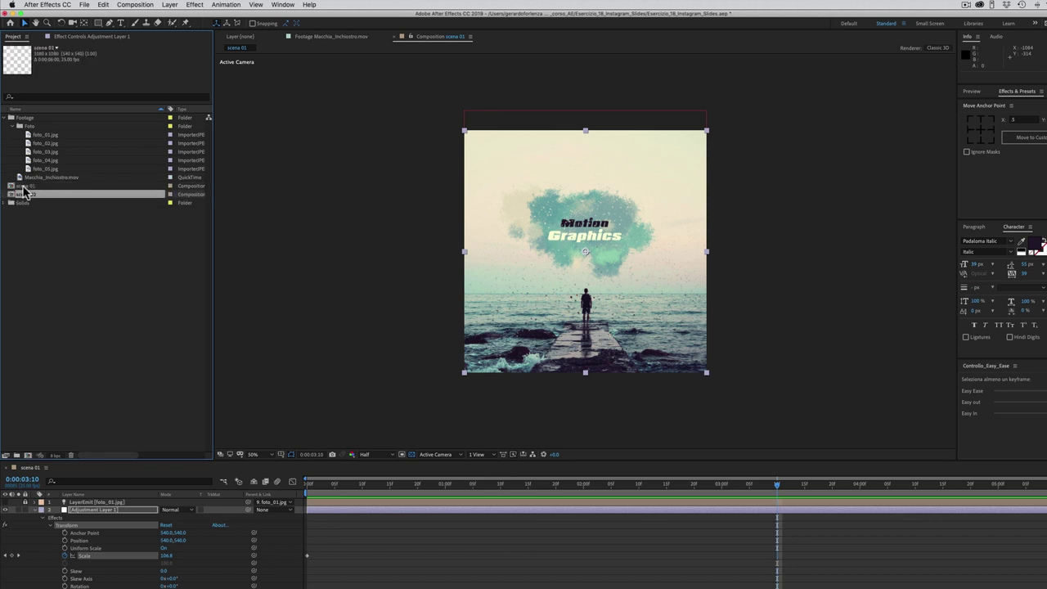
double_click(11, 197)
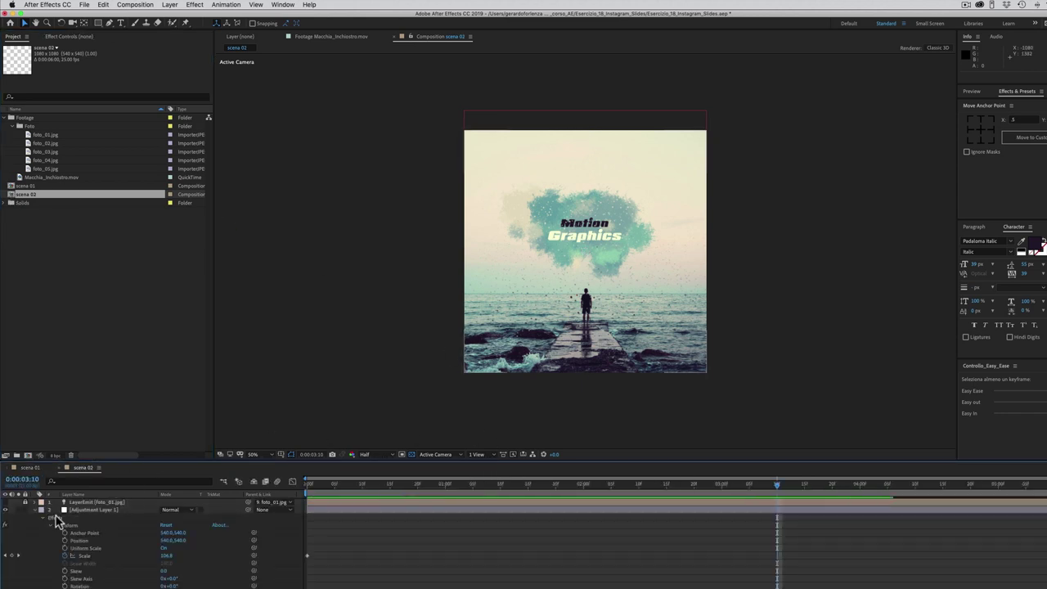
Step: Replace the foto_01.jpg layer's source with foto_02.jpg, keeping the same layer
left_click(35, 511)
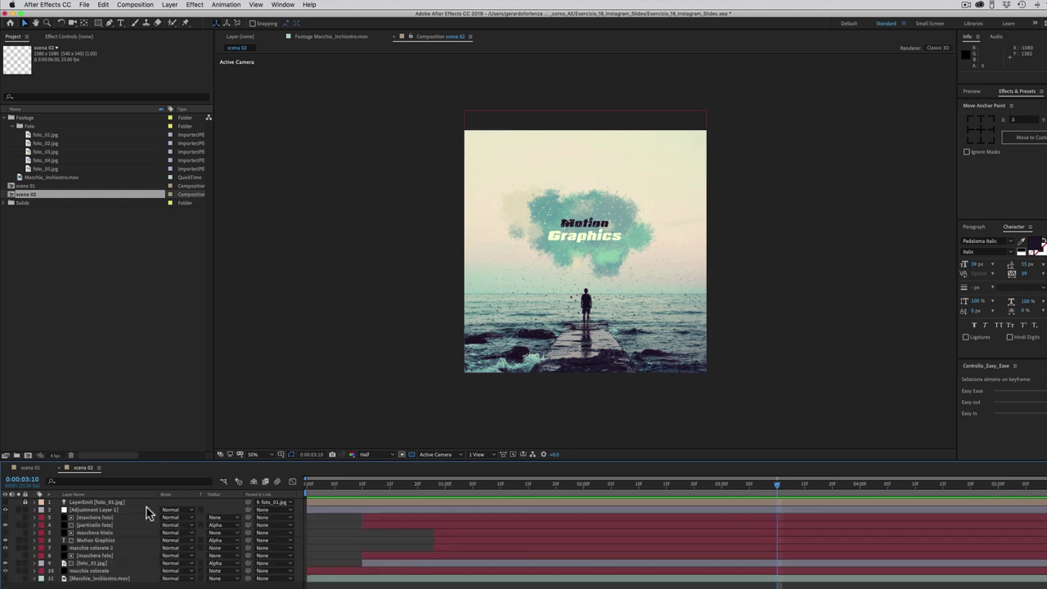
left_click(85, 564)
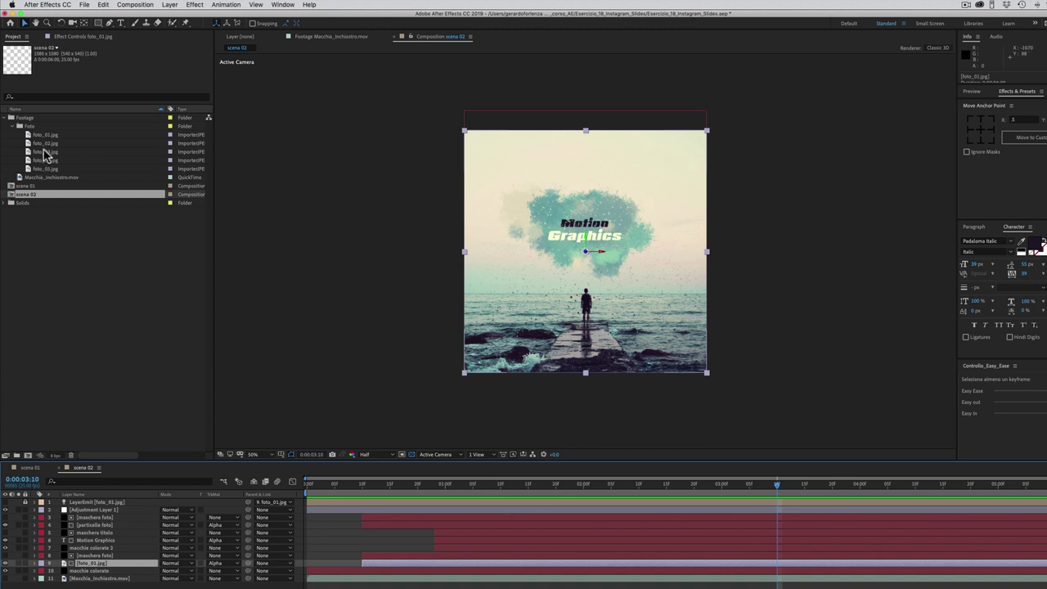
mouse_move(39, 148)
left_mouse_down()
mouse_move(166, 346)
mouse_move(103, 570)
left_mouse_up()
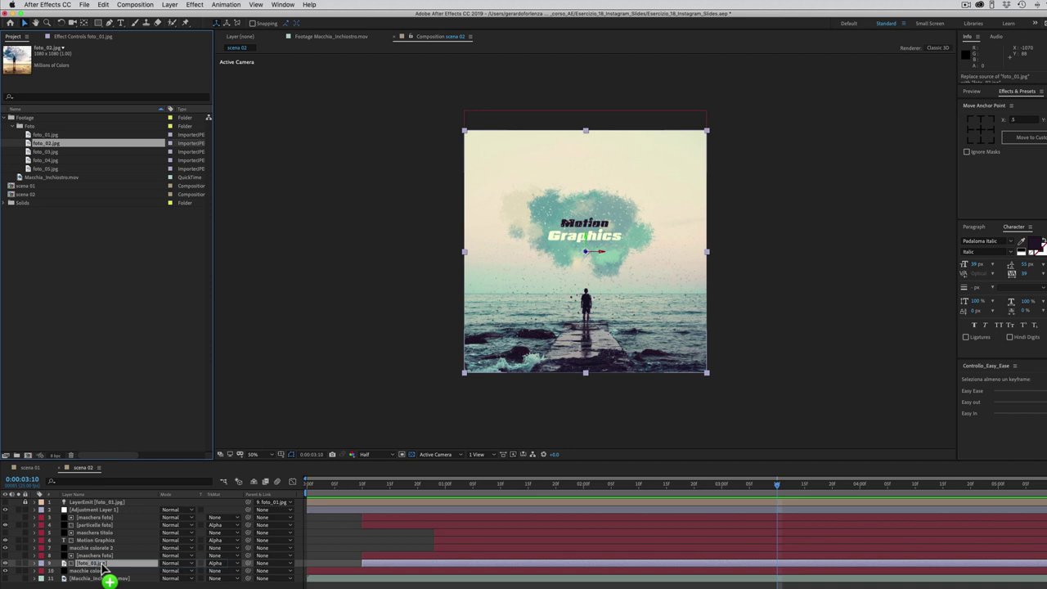
left_click_drag(103, 570, 104, 564)
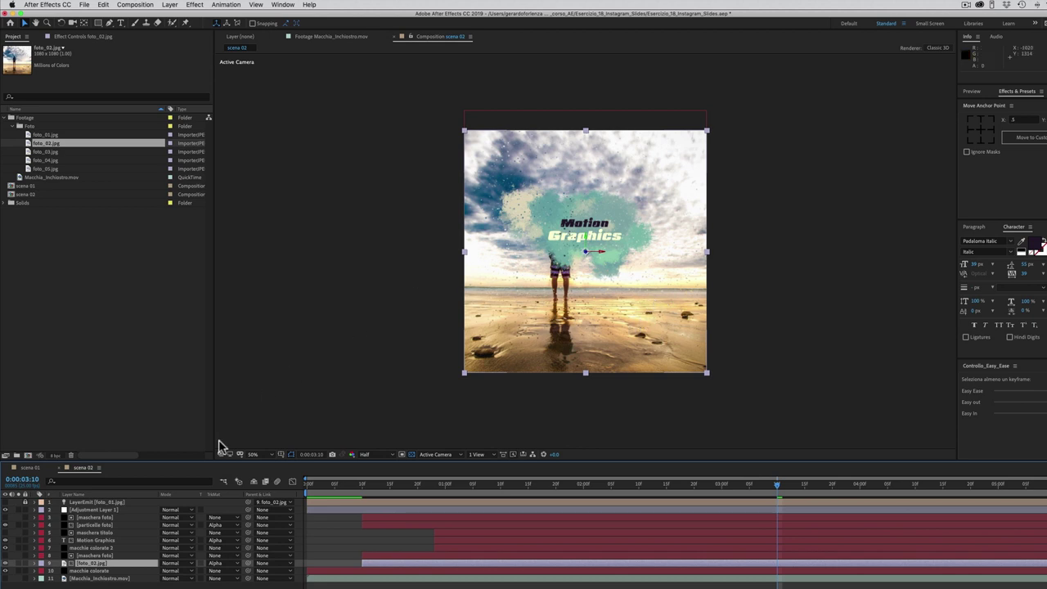
Step: Change the title text from Motion and Graphics to 'After Effects' and 'Tutorials'
left_click(90, 541)
left_click(121, 23)
left_click_drag(610, 224, 560, 223)
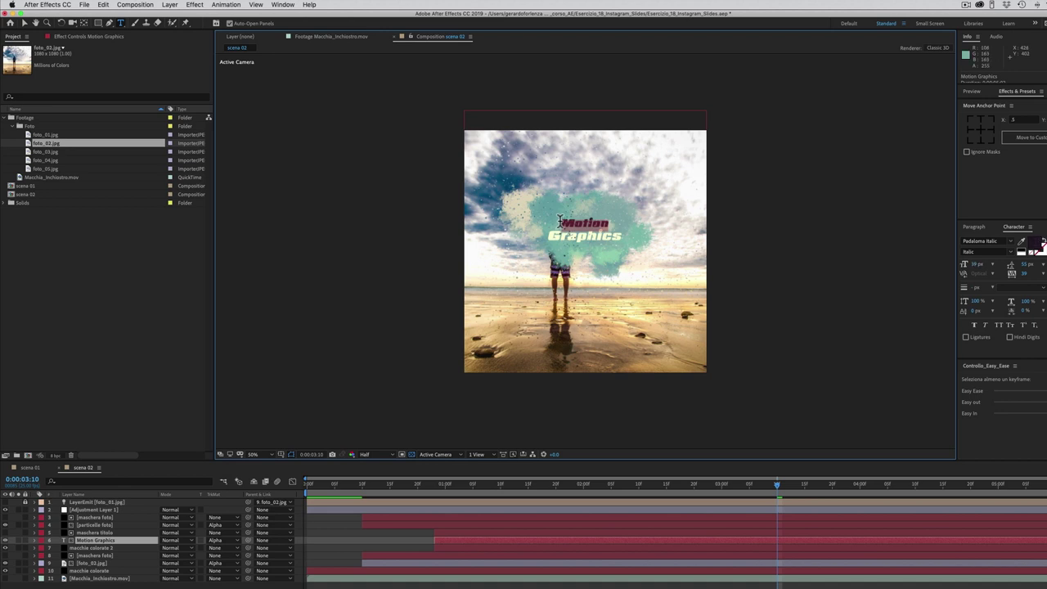
type("After Effects")
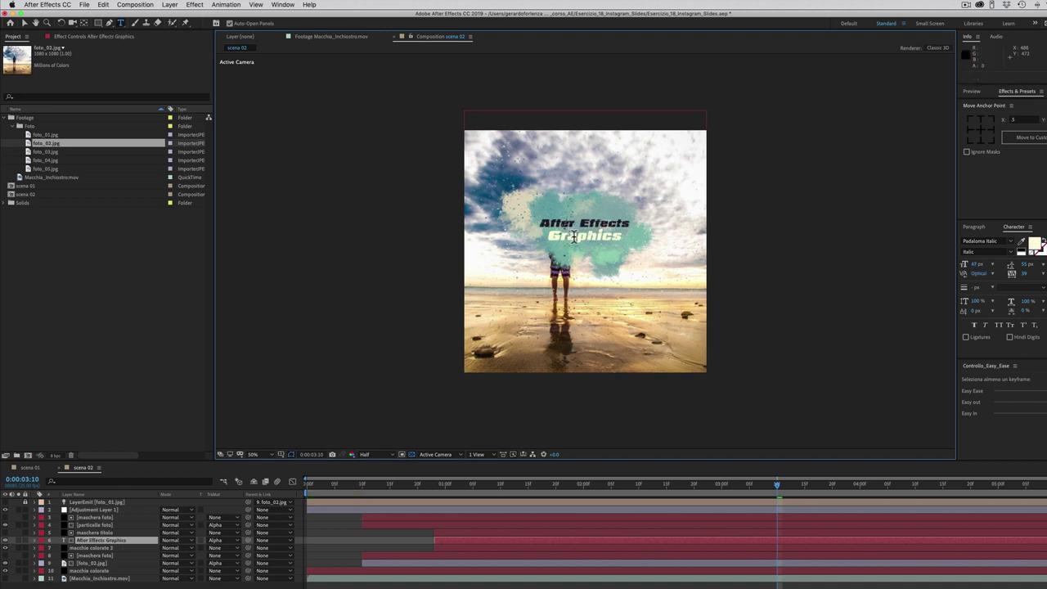
double_click(574, 237)
type("Tutorials")
Step: Reduce the 'After Effects' line's font size, then show macchie colorate 2's Effect Controls
left_click_drag(540, 222, 630, 224)
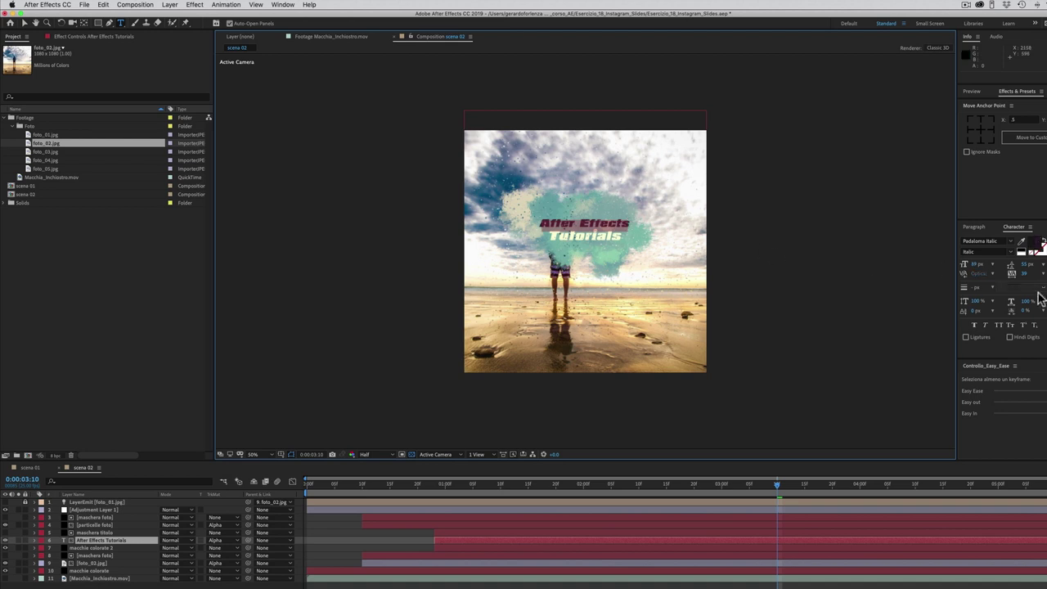
left_click(972, 266)
left_click_drag(971, 265, 969, 267)
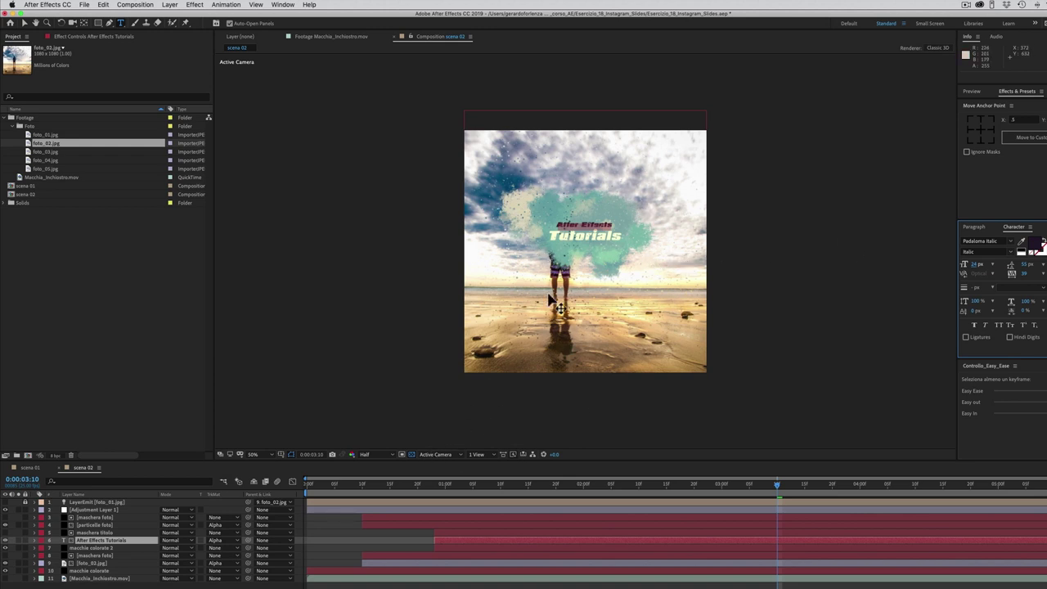
left_click(94, 548)
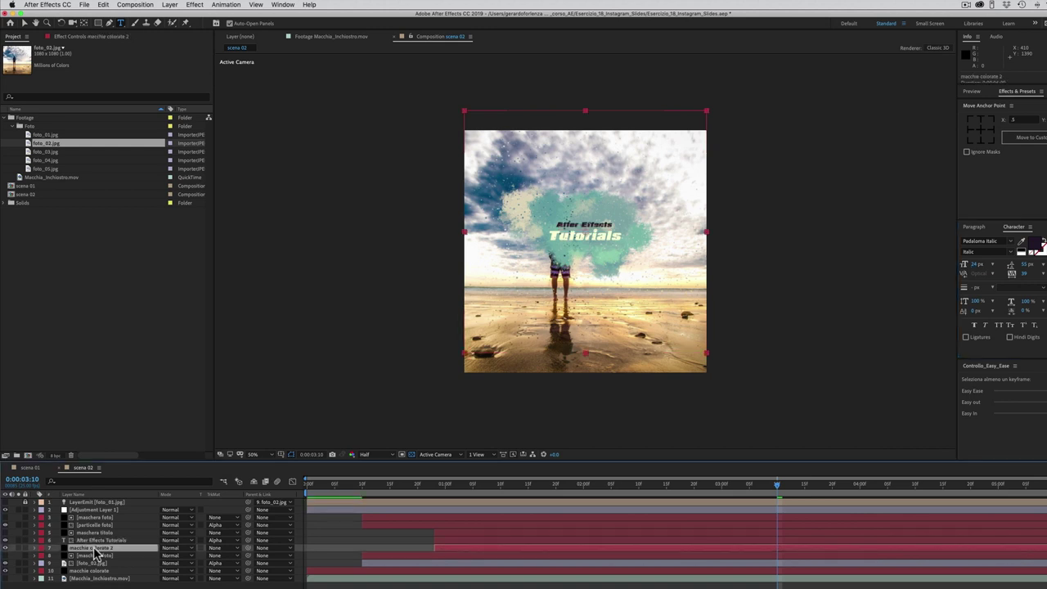
left_click(94, 36)
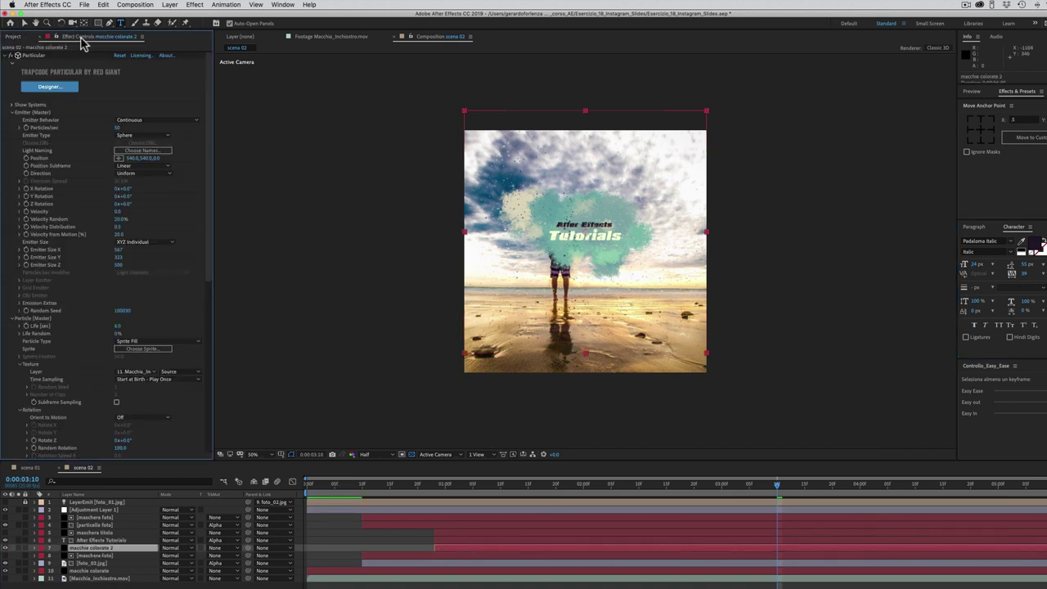
Step: Set the Color over Life ramp's left stop to a sand colour sampled from the beach
left_click_drag(207, 188, 223, 378)
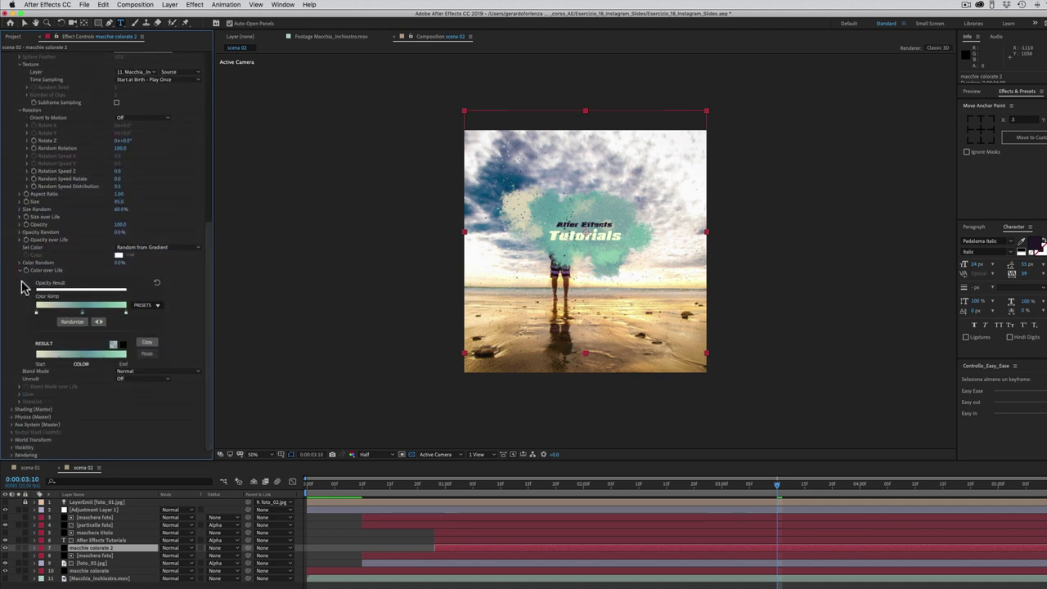
left_click(36, 317)
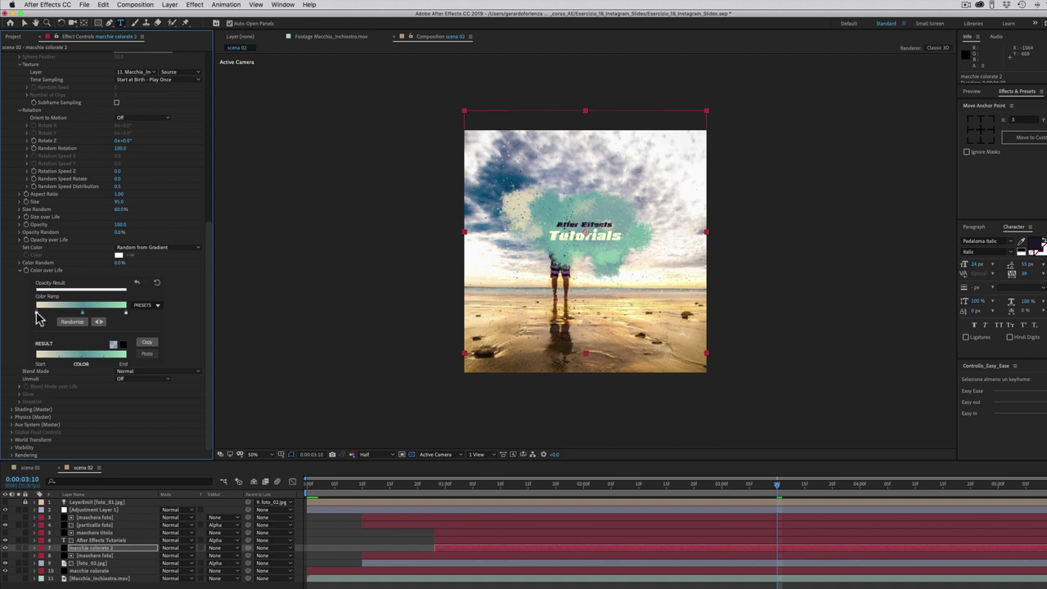
double_click(36, 317)
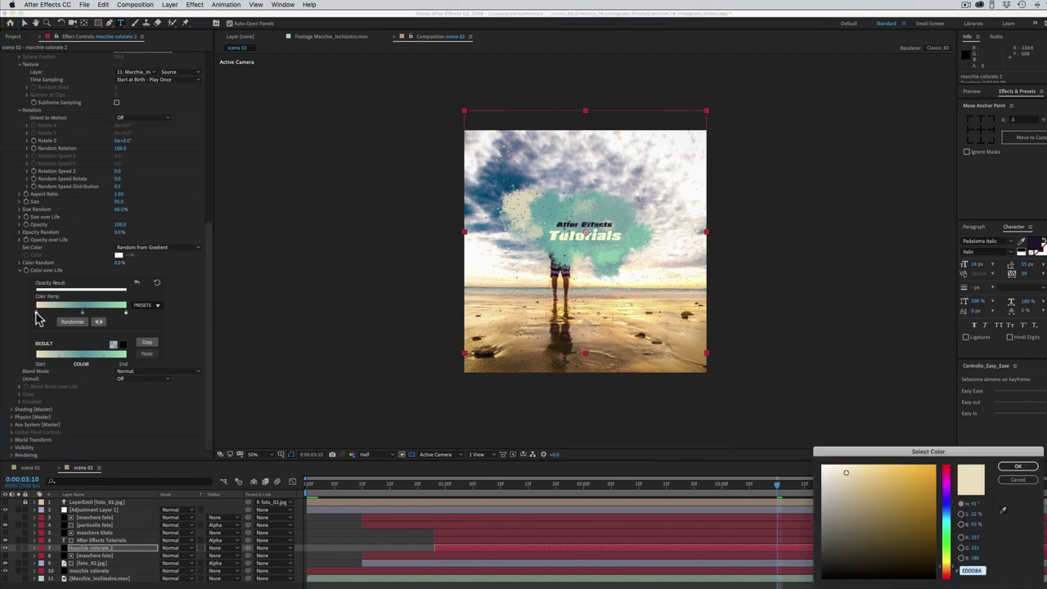
left_click(1002, 510)
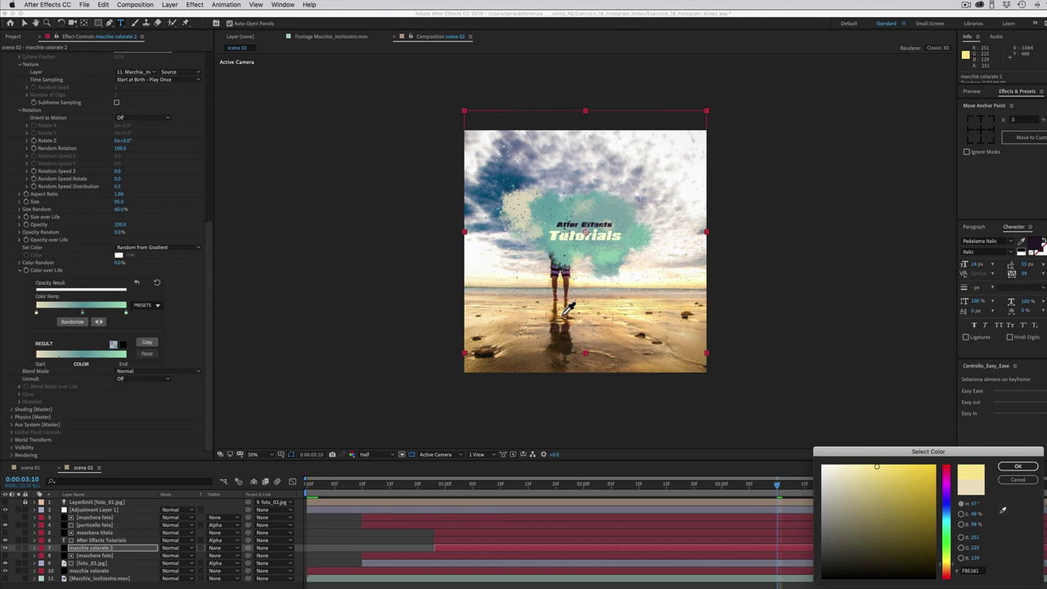
left_click(562, 312)
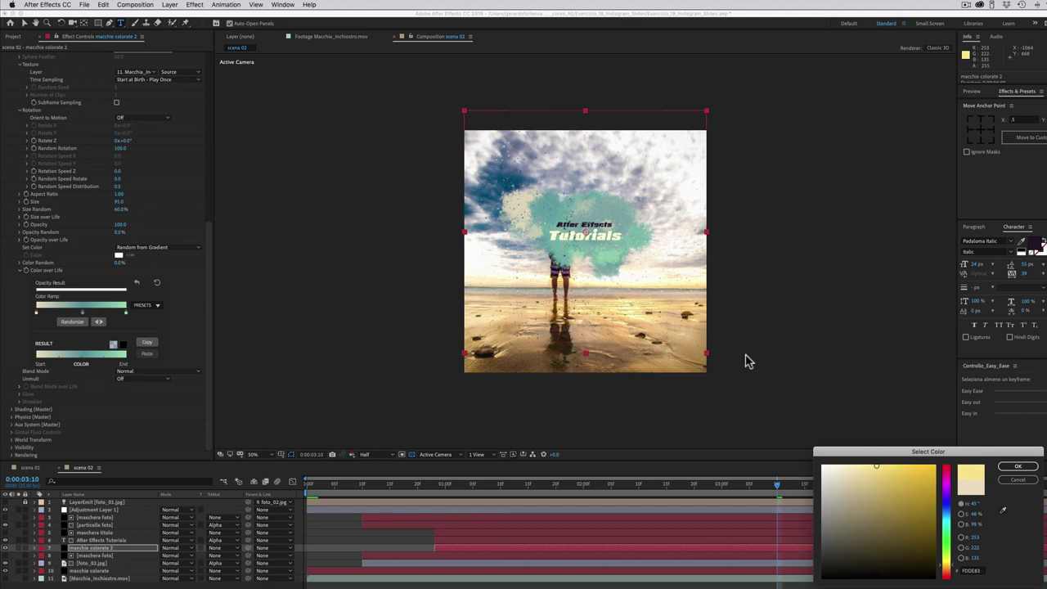
left_click(1017, 467)
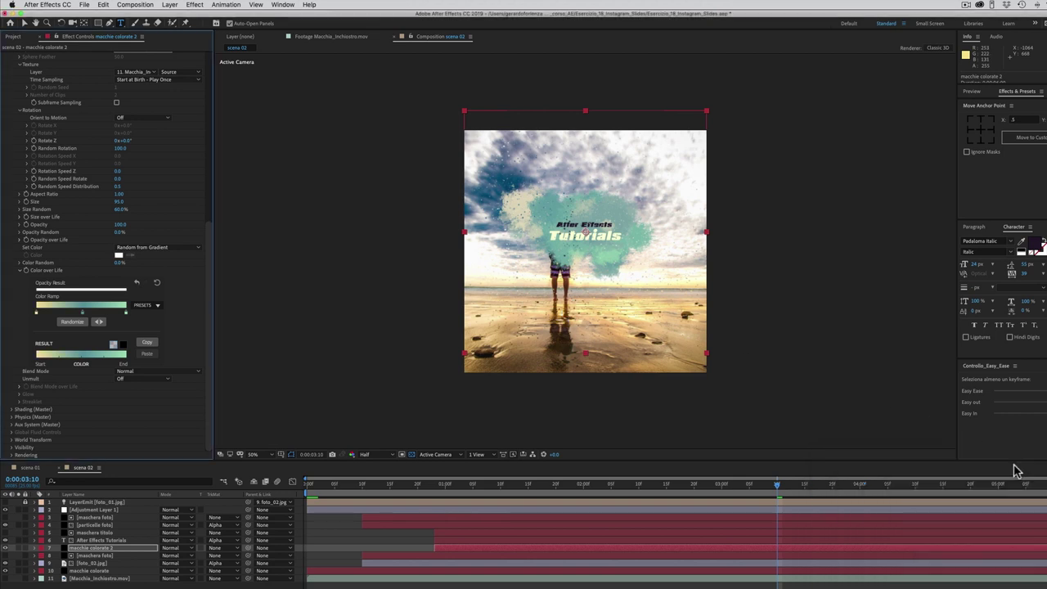
Step: Set the middle ramp stop to a peach colour sampled from the beach
double_click(83, 313)
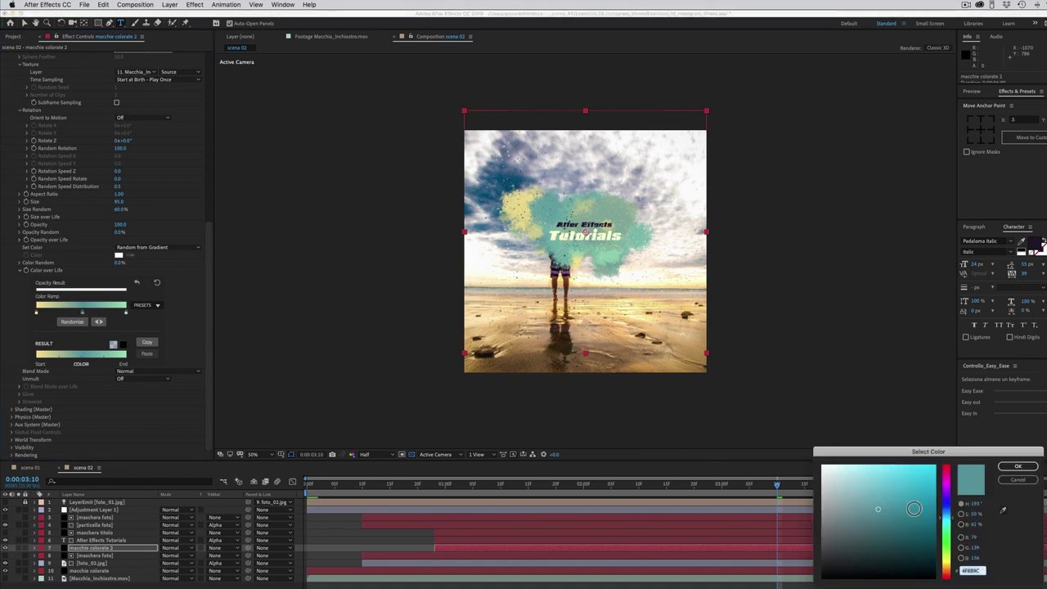
left_click(1004, 511)
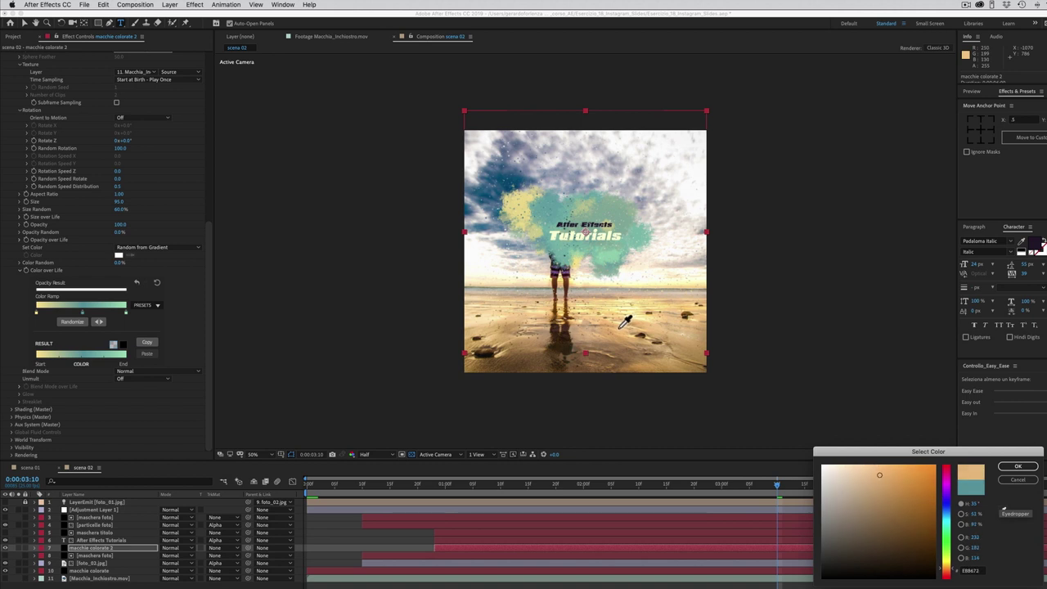
left_click(618, 331)
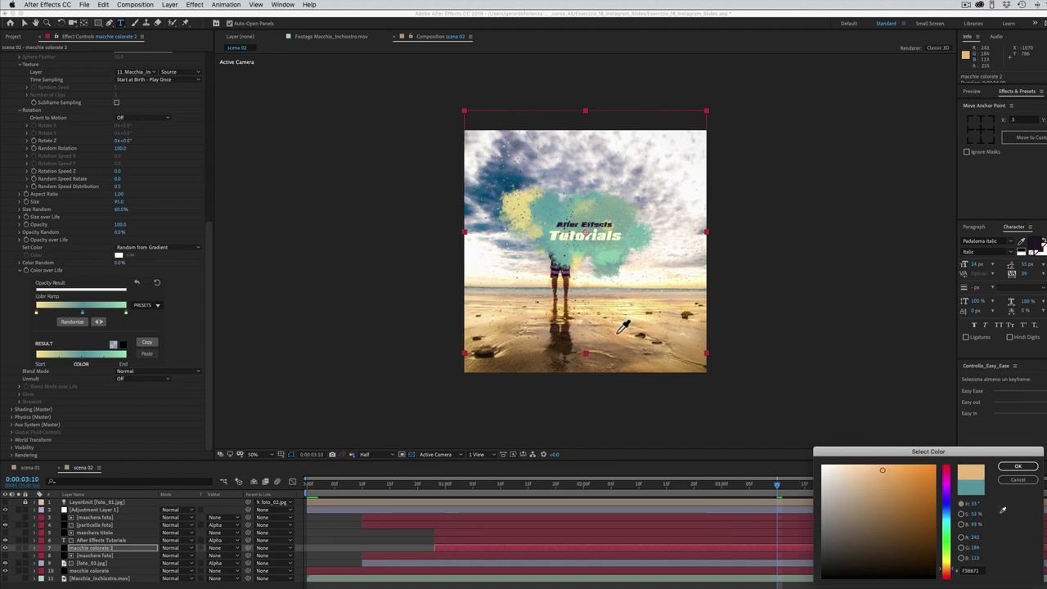
left_click(1017, 466)
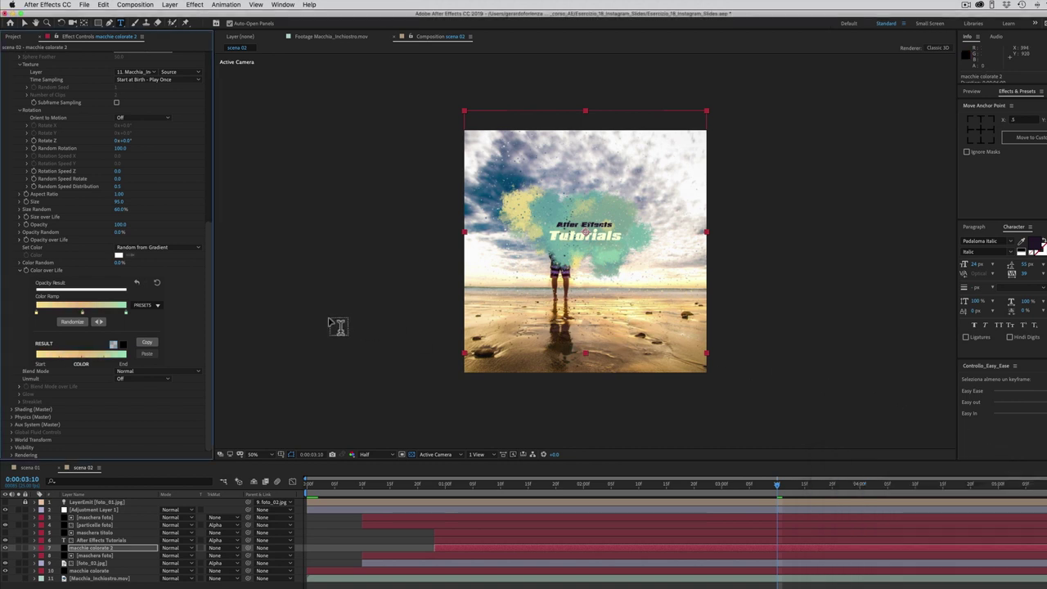
Step: Set the right ramp stop to a dark teal sampled from the sky
double_click(125, 313)
left_click(1004, 511)
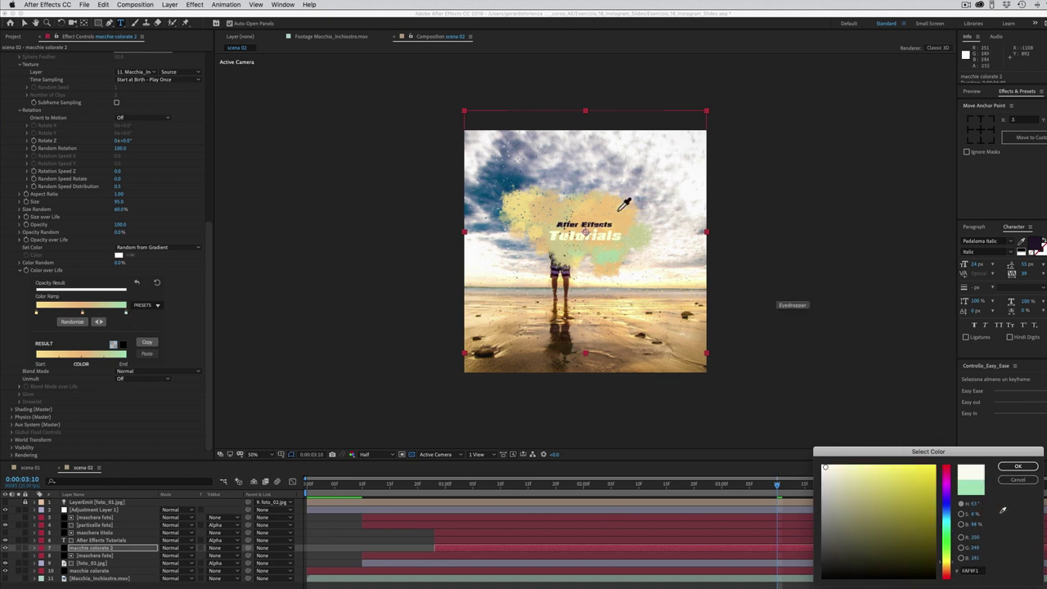
left_click(473, 205)
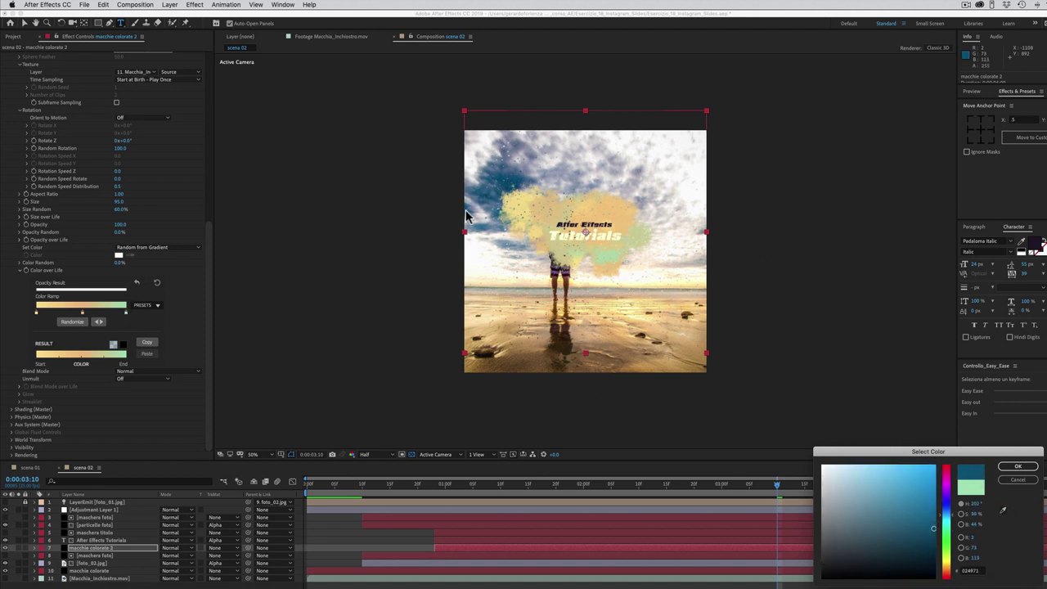
left_click(1009, 466)
left_click_drag(808, 494, 848, 495)
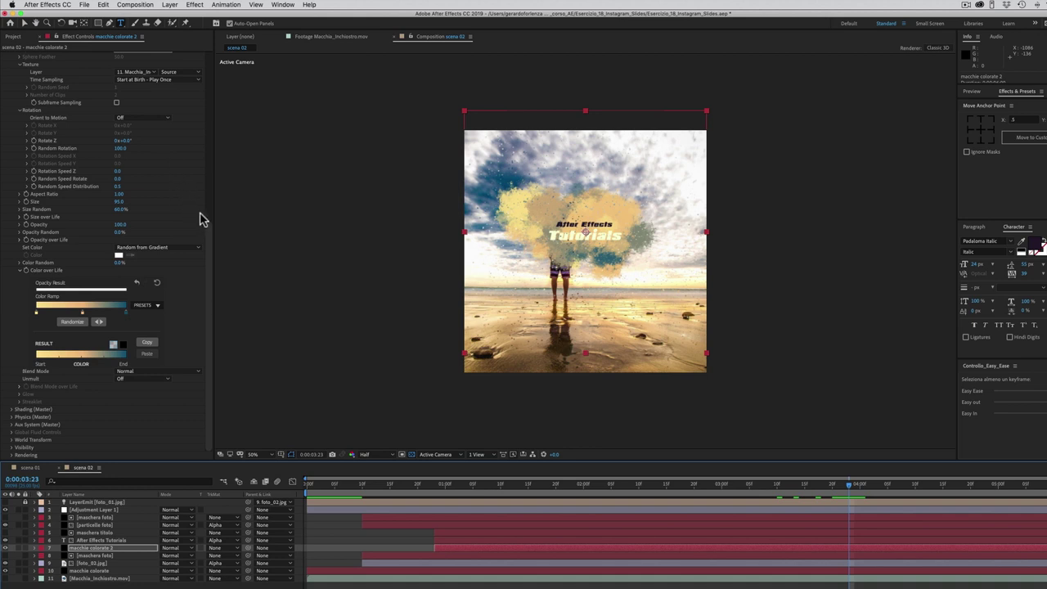
Step: Set macchie colorate 2's Particular Random Seed to 100040
left_click_drag(208, 234, 236, 110)
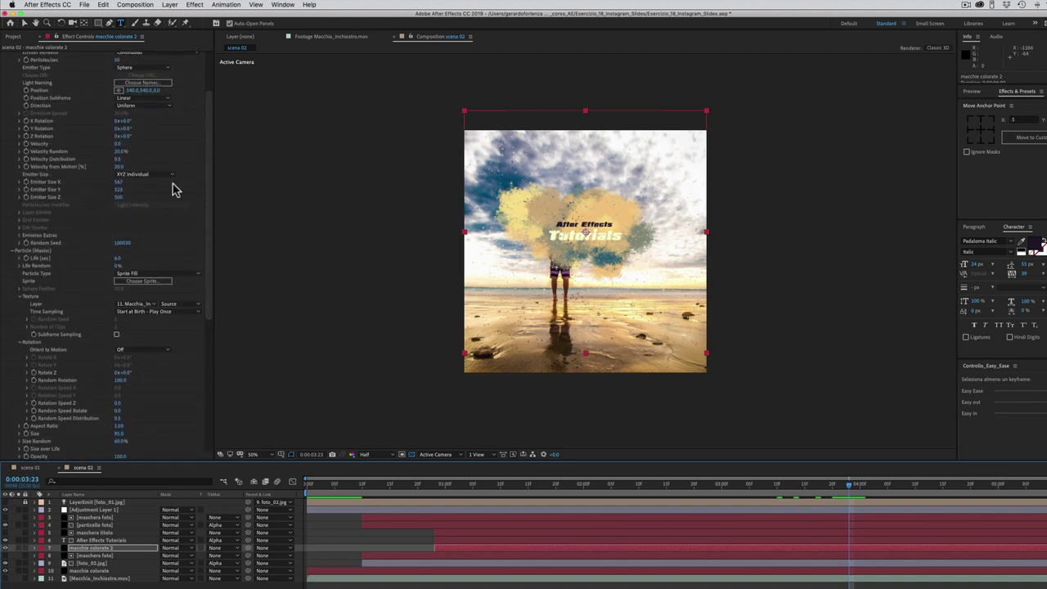
left_click_drag(120, 250, 123, 248)
left_click(124, 244)
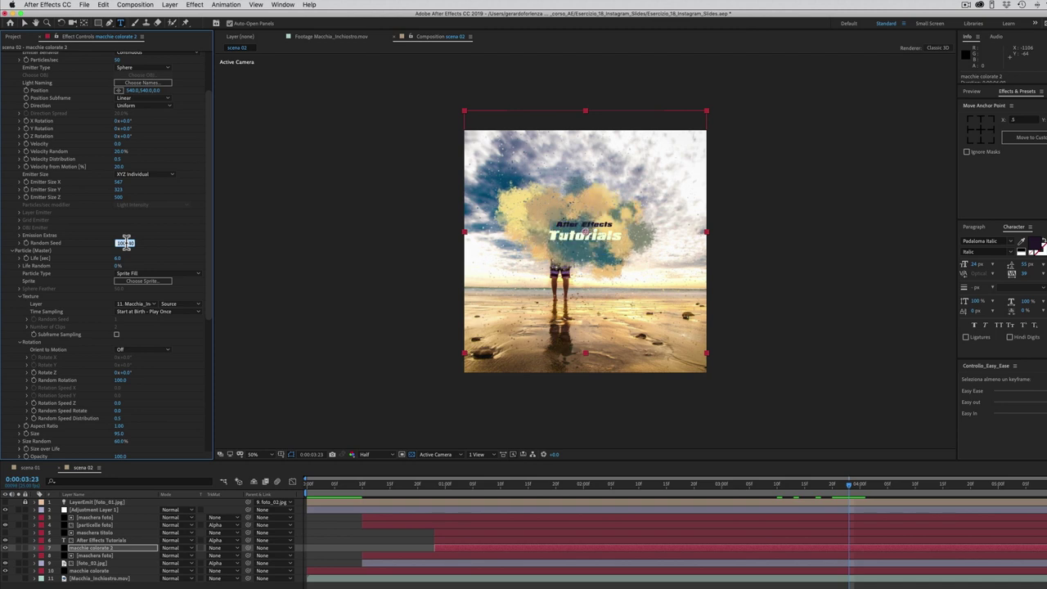
key("Return")
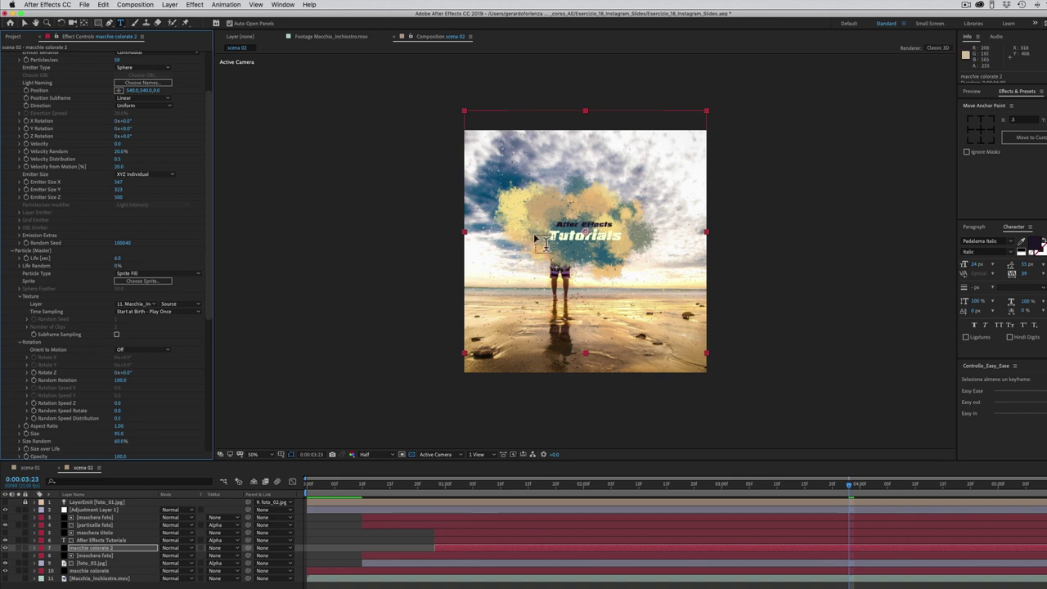
double_click(574, 230)
Step: Give maschera titolo the Random Seed 100040 too and preview the title animation
left_click(91, 531)
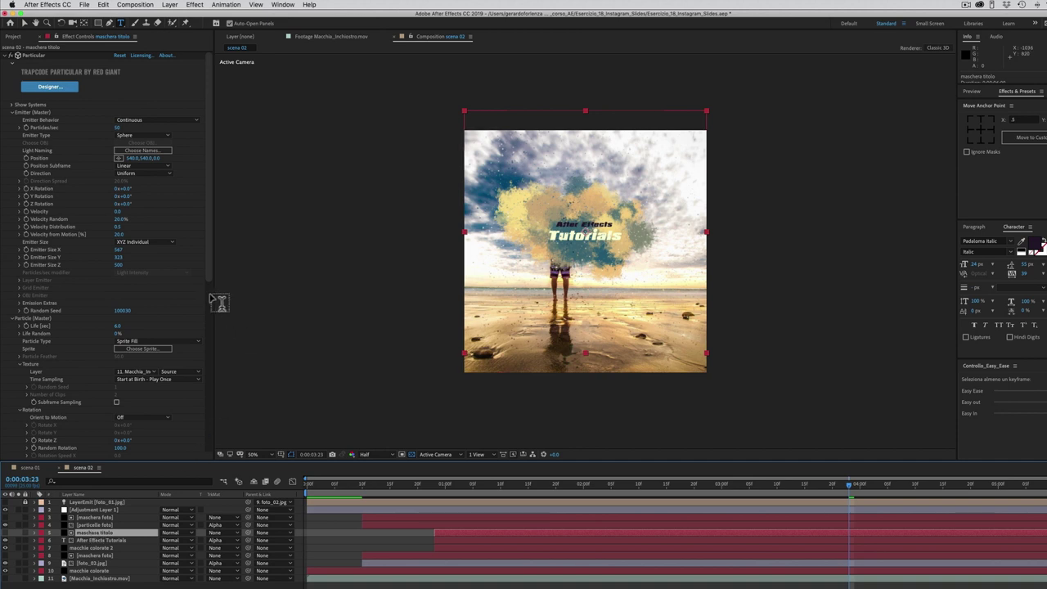
left_click(122, 312)
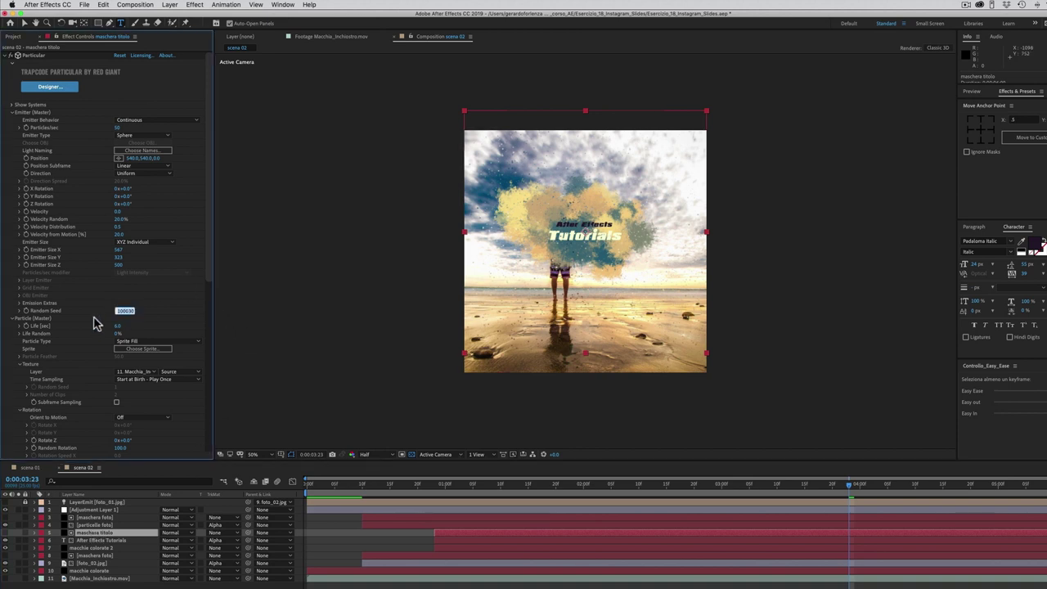
key("shift+Up")
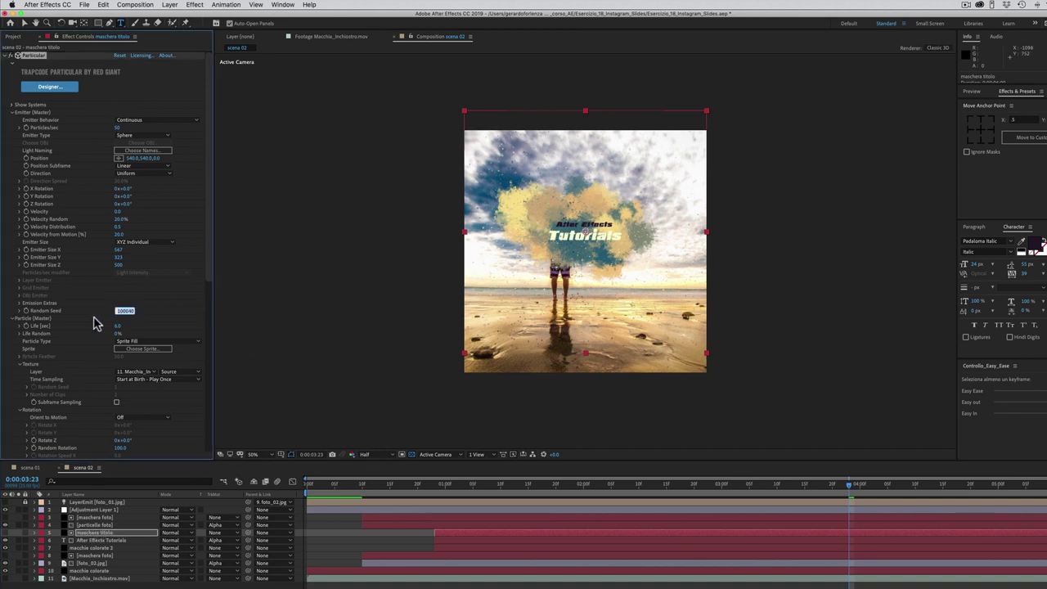
key("Return")
left_click_drag(836, 488, 505, 489)
key("space")
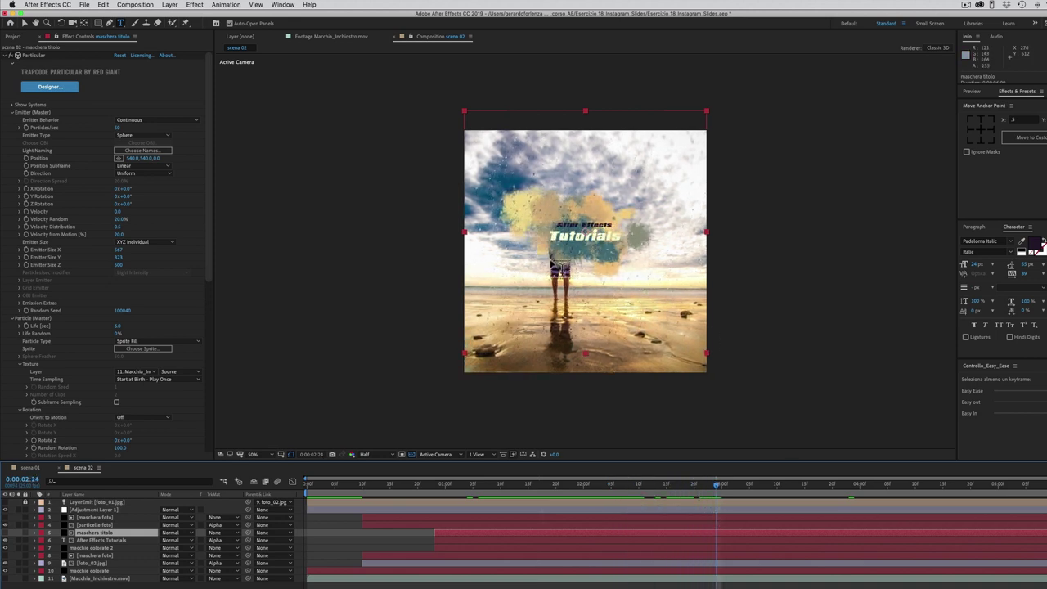
left_click_drag(686, 487, 400, 486)
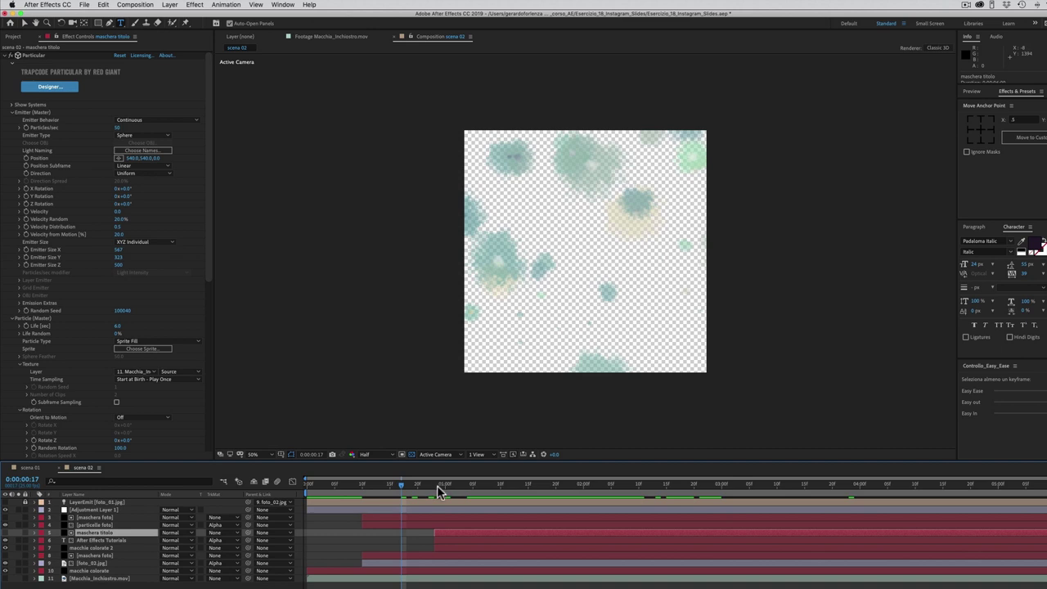
left_click_drag(437, 485, 724, 485)
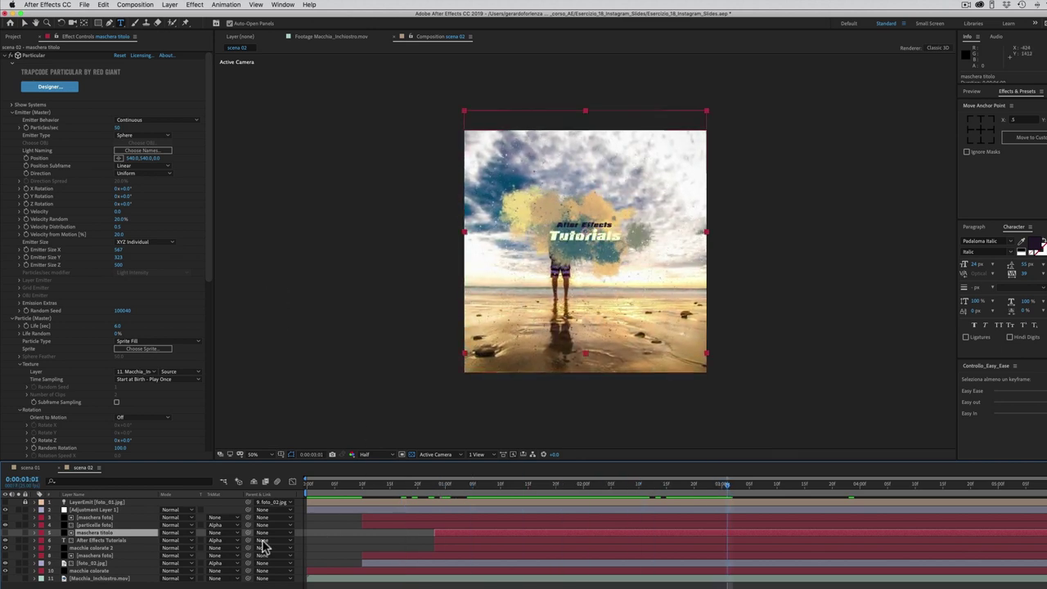
Step: Copy macchie colorate 2's yellow-to-teal Color over Life gradient and paste it onto macchie colorate
left_click(91, 547)
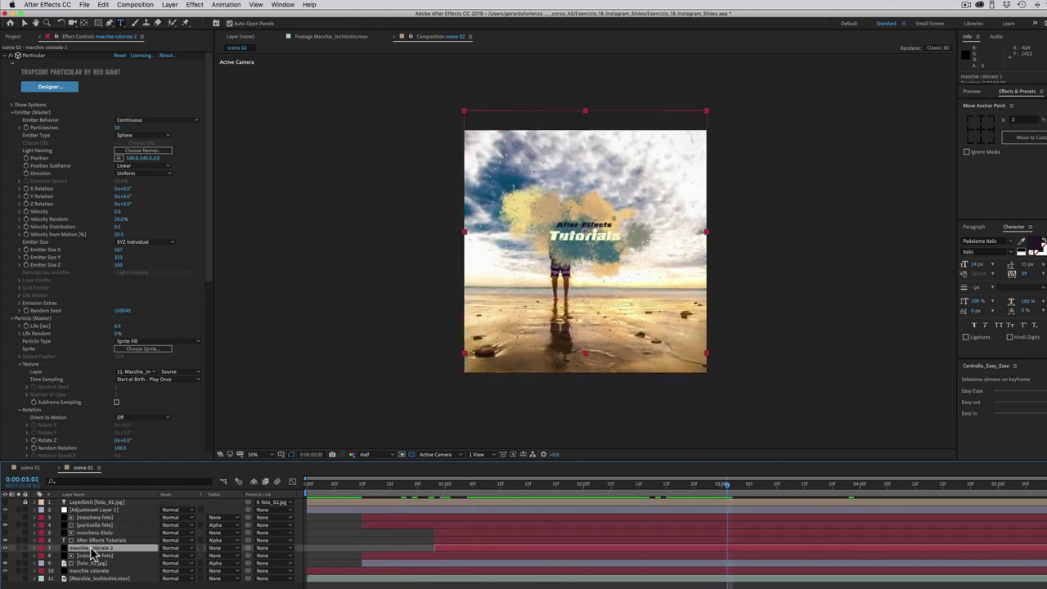
left_click_drag(210, 270, 210, 419)
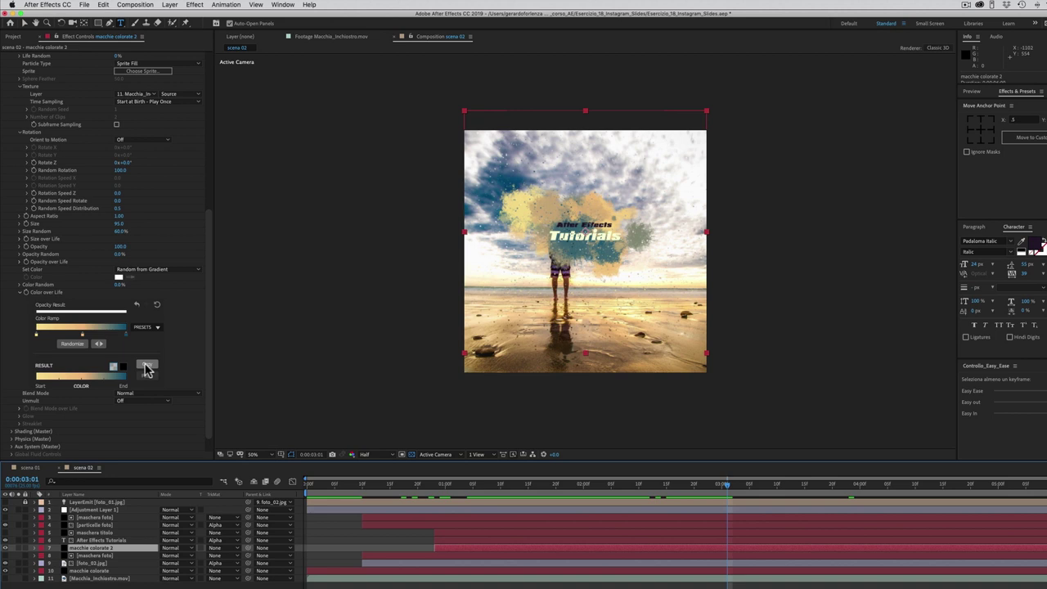
left_click(145, 364)
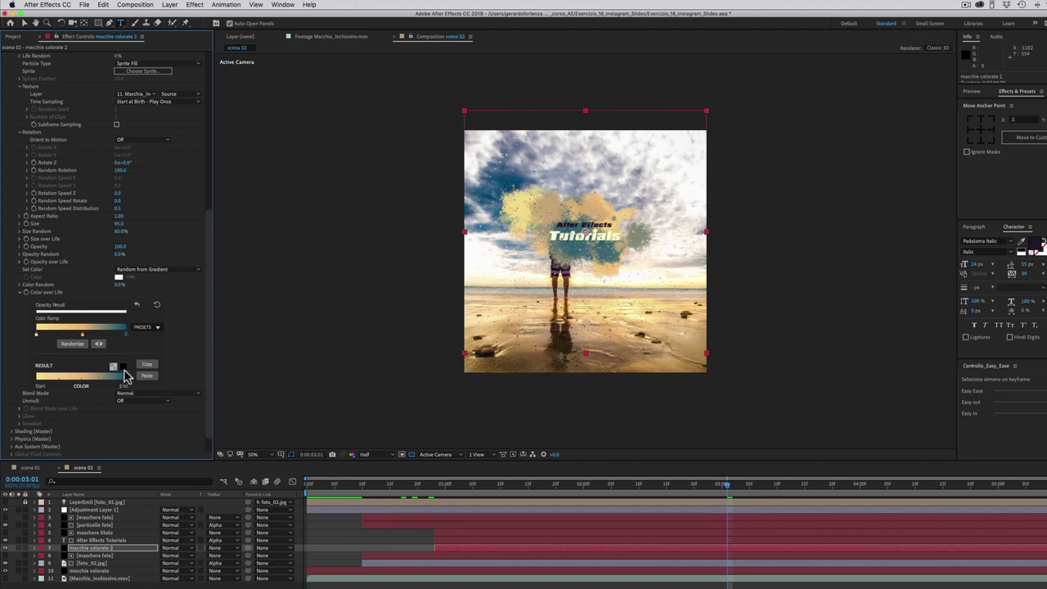
left_click(90, 571)
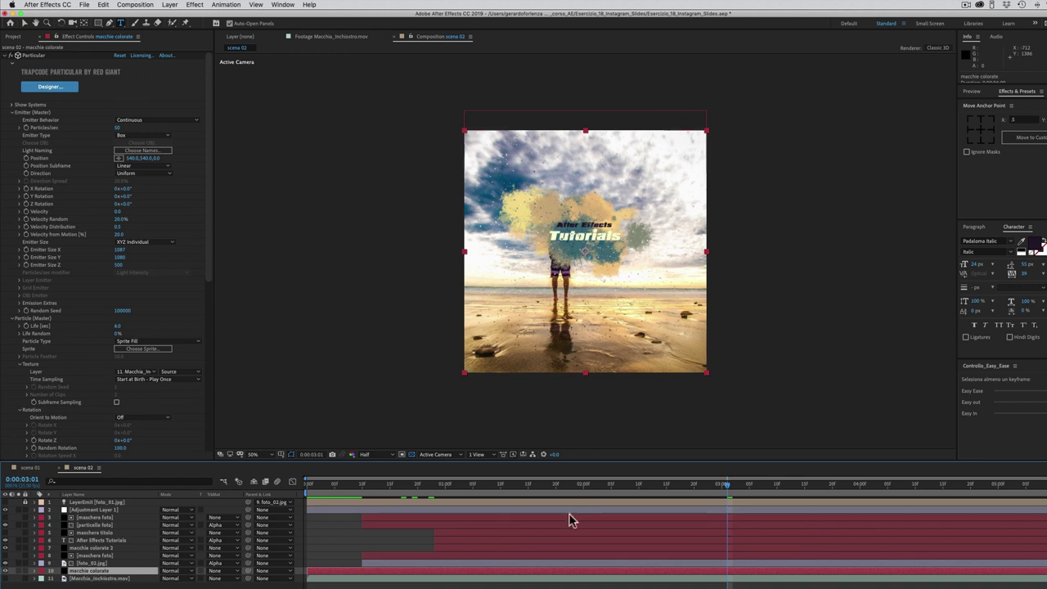
left_click_drag(571, 484, 417, 484)
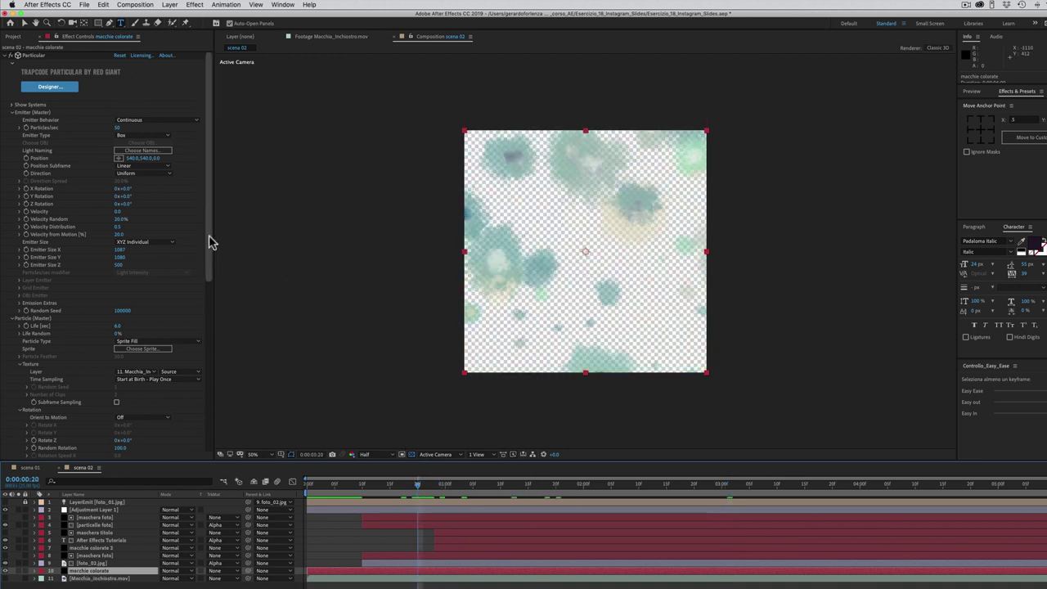
left_click_drag(209, 242, 220, 392)
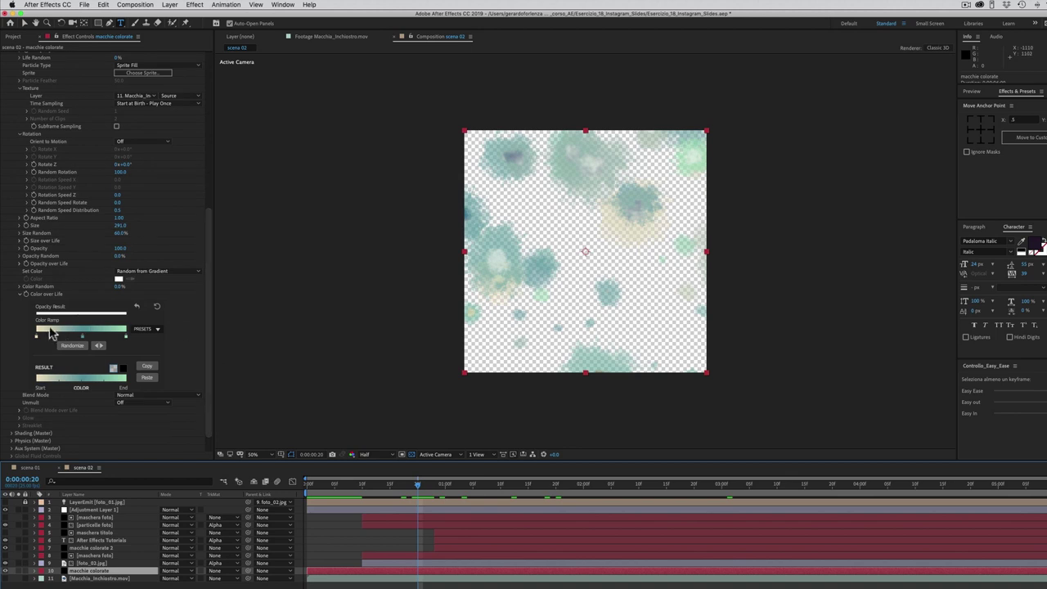
left_click(147, 380)
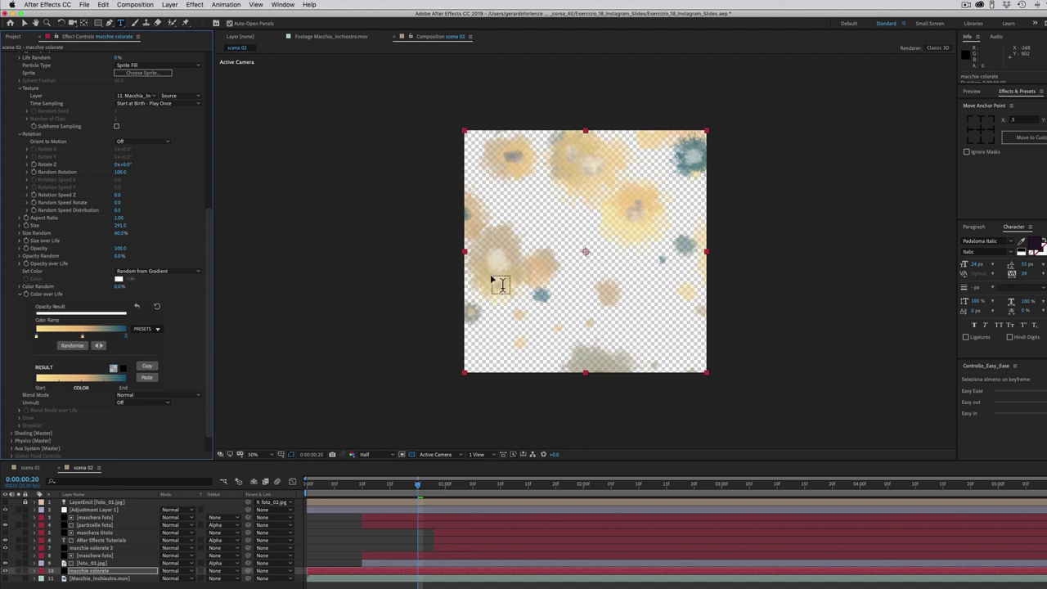
Step: Set macchie colorate's Particular Random Seed to 100010
left_click_drag(418, 488, 469, 501)
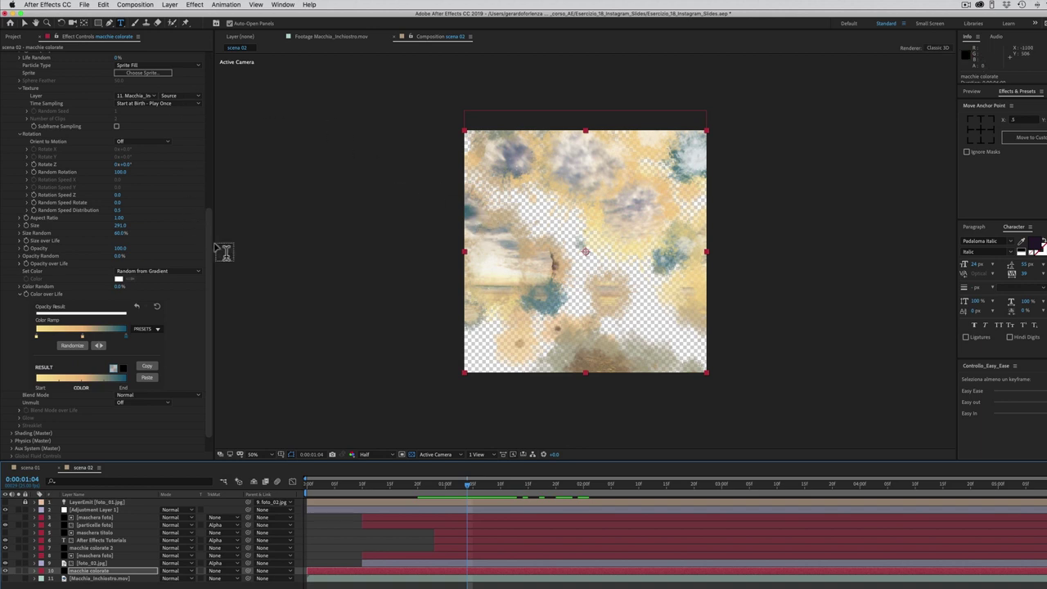
scroll(210, 253, "up", 5)
left_click(124, 211)
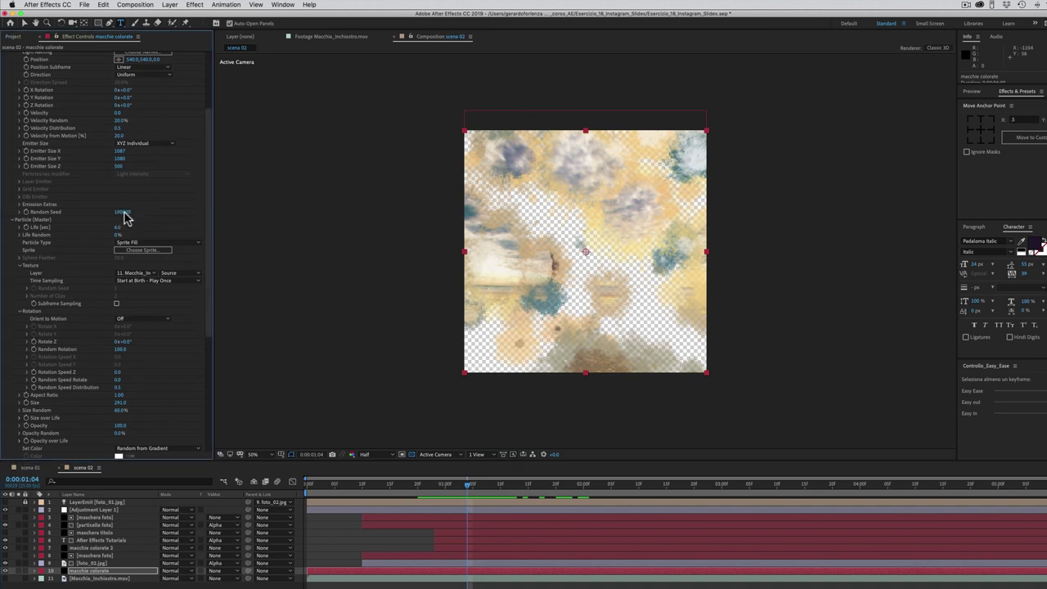
key("Up")
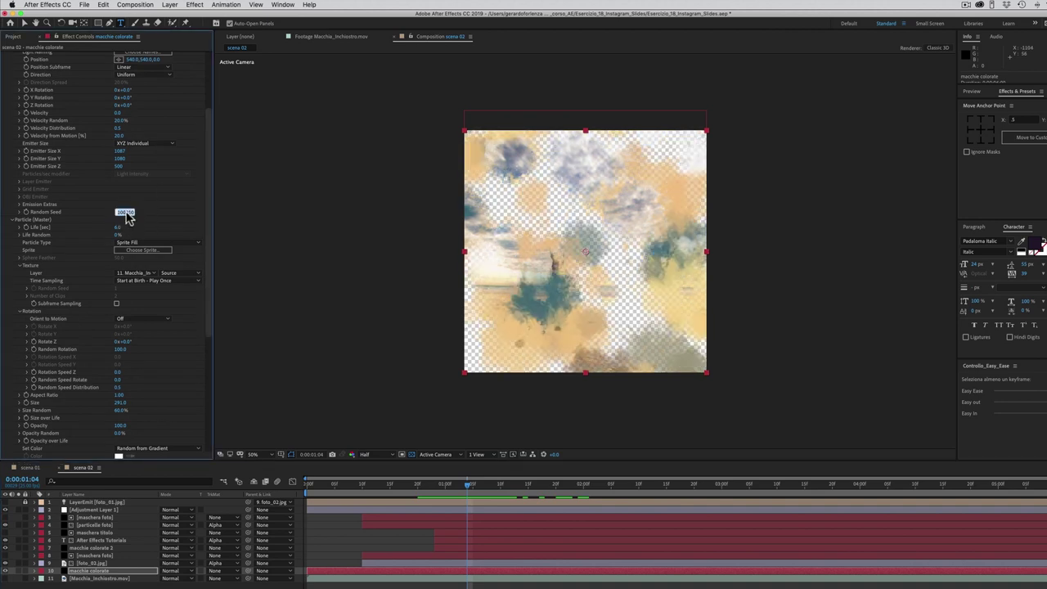
key("shift+Down")
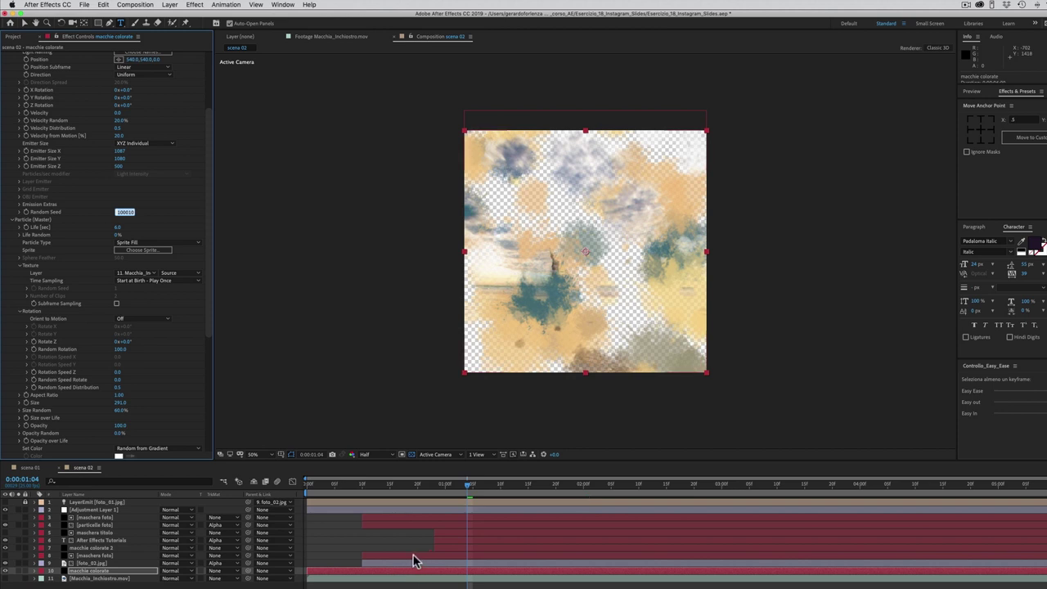
left_click(414, 556)
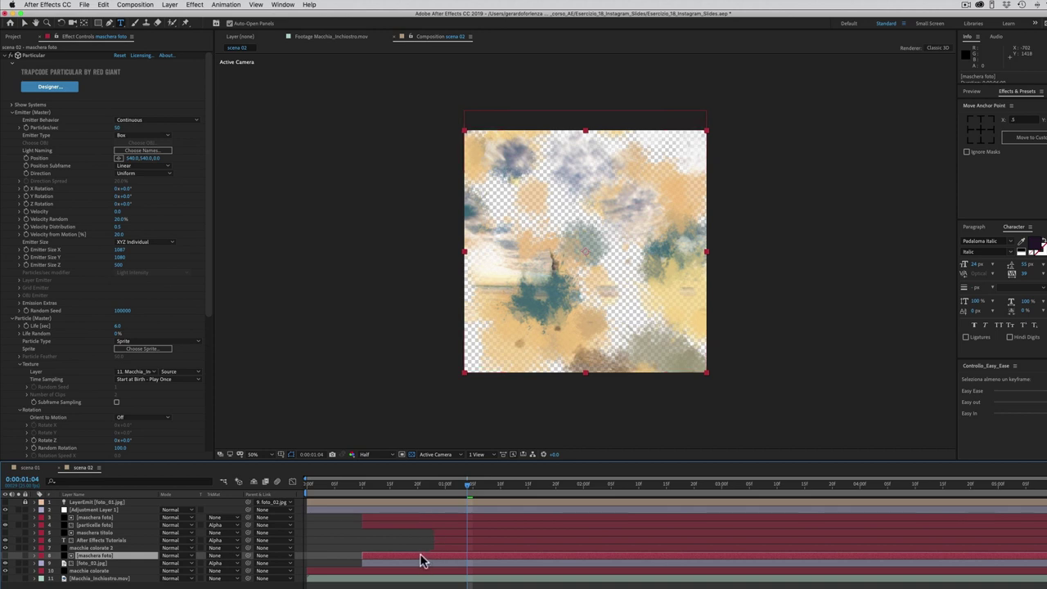
Step: Give both [maschera foto] layers new Particular Random Seeds, the first reaching 100010
left_click(121, 312)
left_click(123, 313)
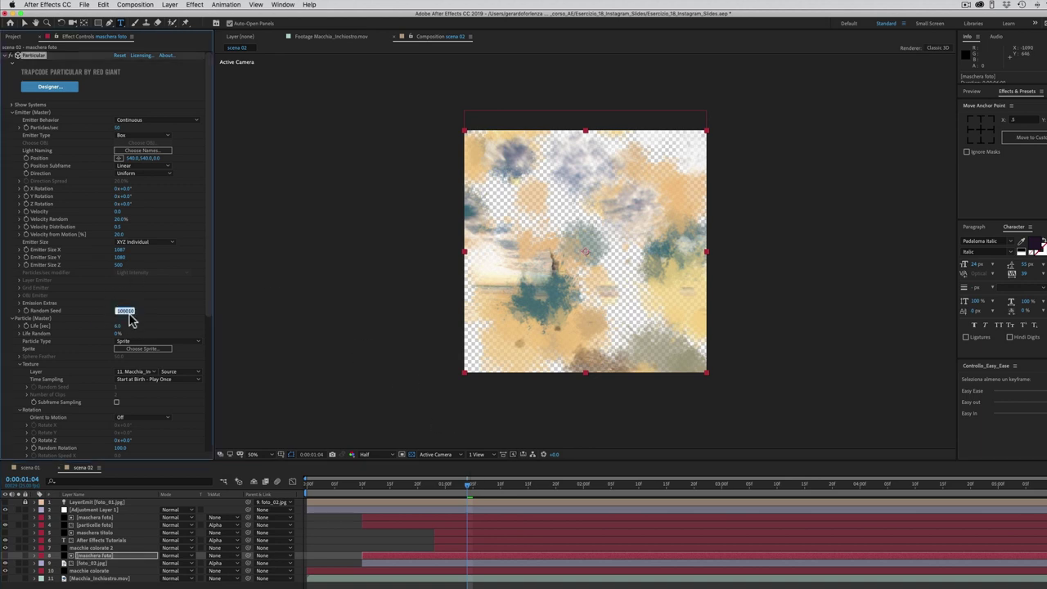
key("Up")
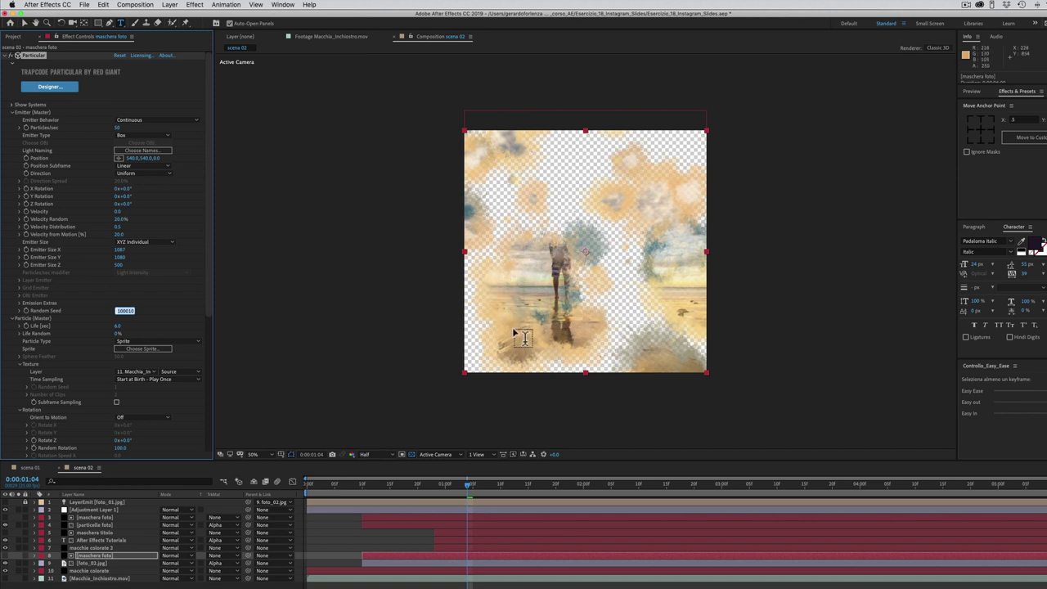
left_click(467, 518)
left_click(121, 313)
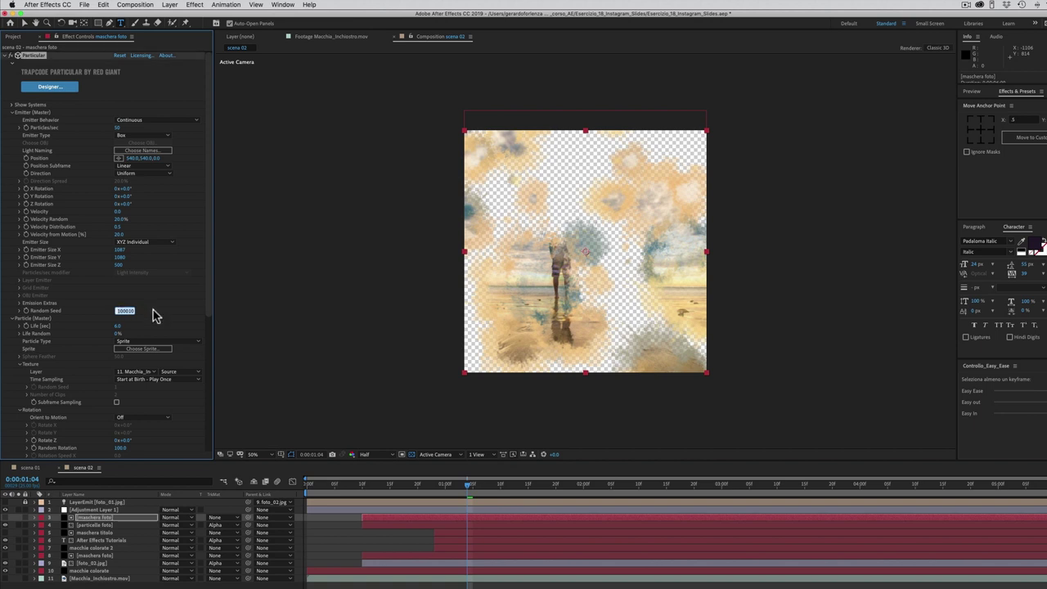
mouse_move(468, 489)
left_mouse_down()
mouse_move(610, 497)
mouse_move(882, 484)
left_mouse_up()
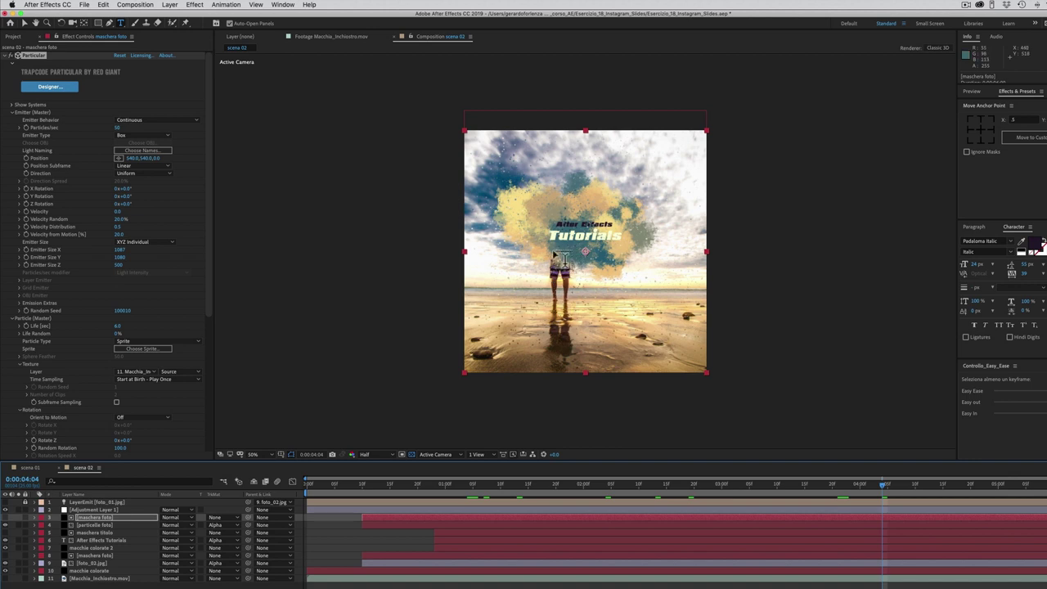
Step: Move macchie colorate 2, the After Effects Tutorials title and maschera titolo together up and right
left_click(97, 548)
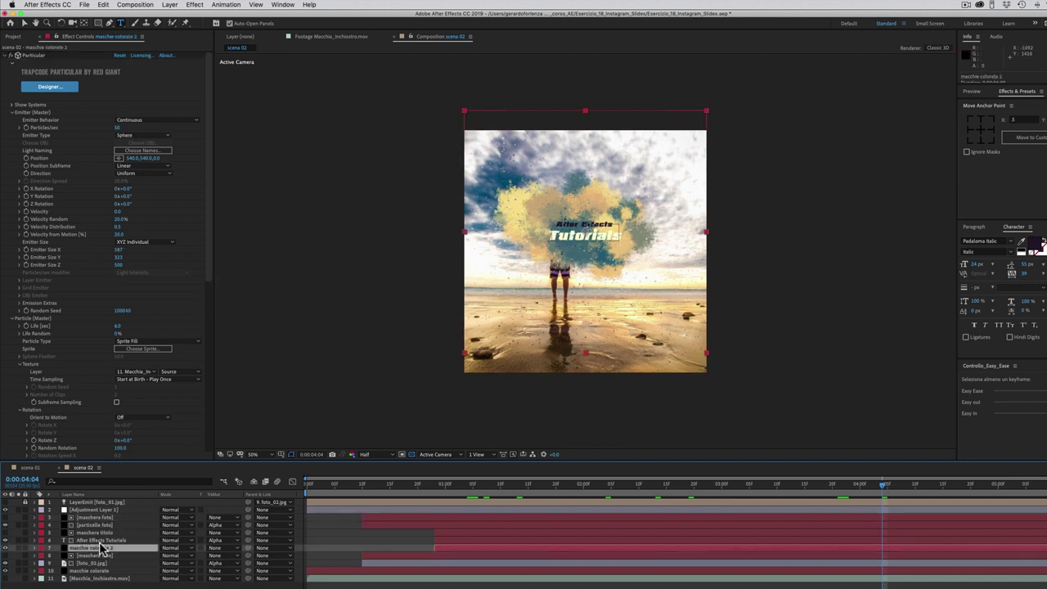
left_click(103, 541, "shift")
left_click(97, 532, "shift")
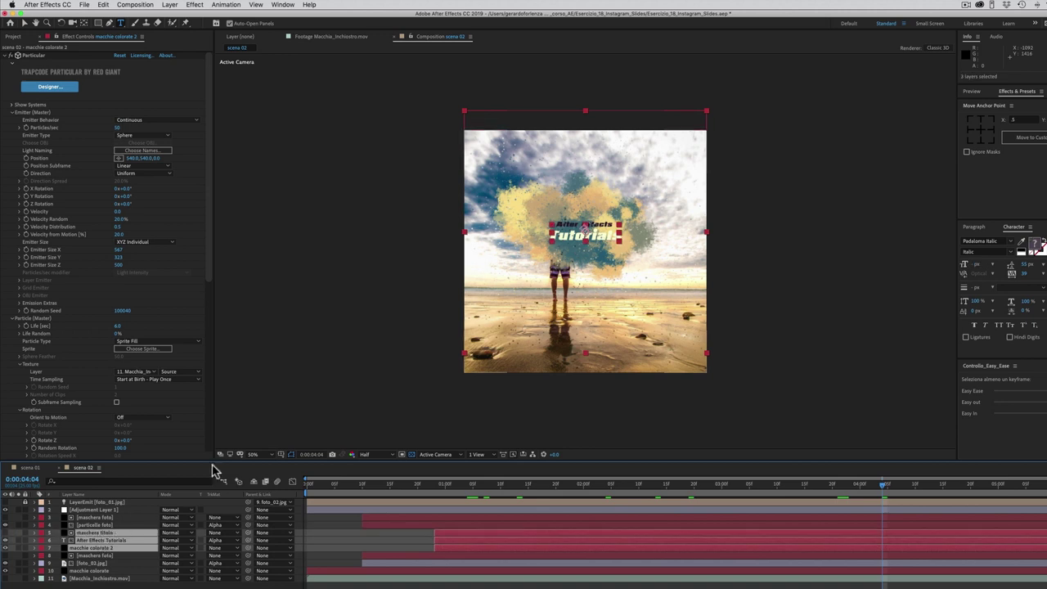
key("v")
left_click_drag(589, 235, 631, 196)
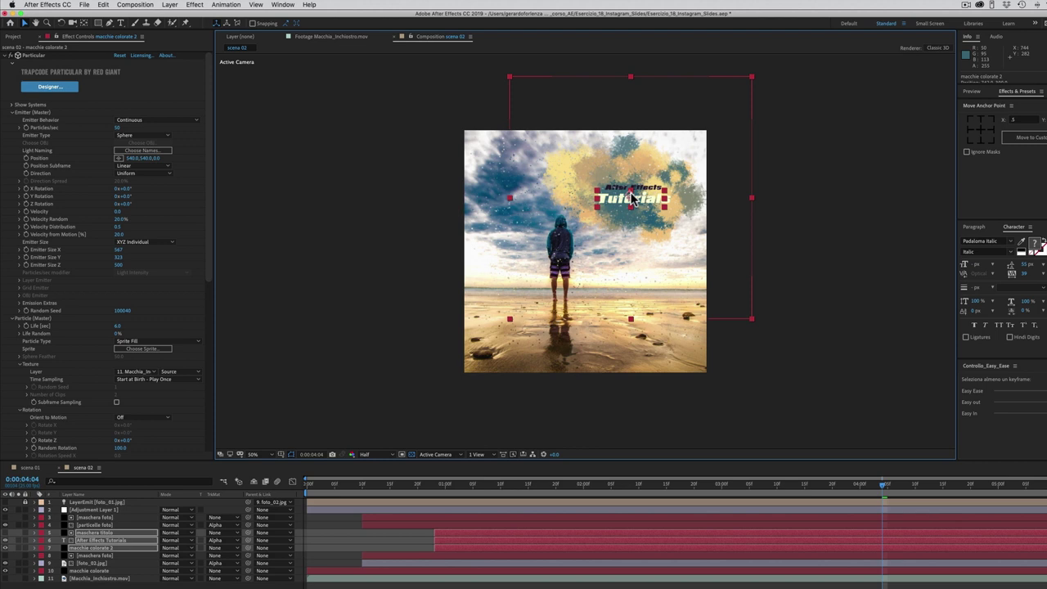
left_click_drag(896, 485, 976, 492)
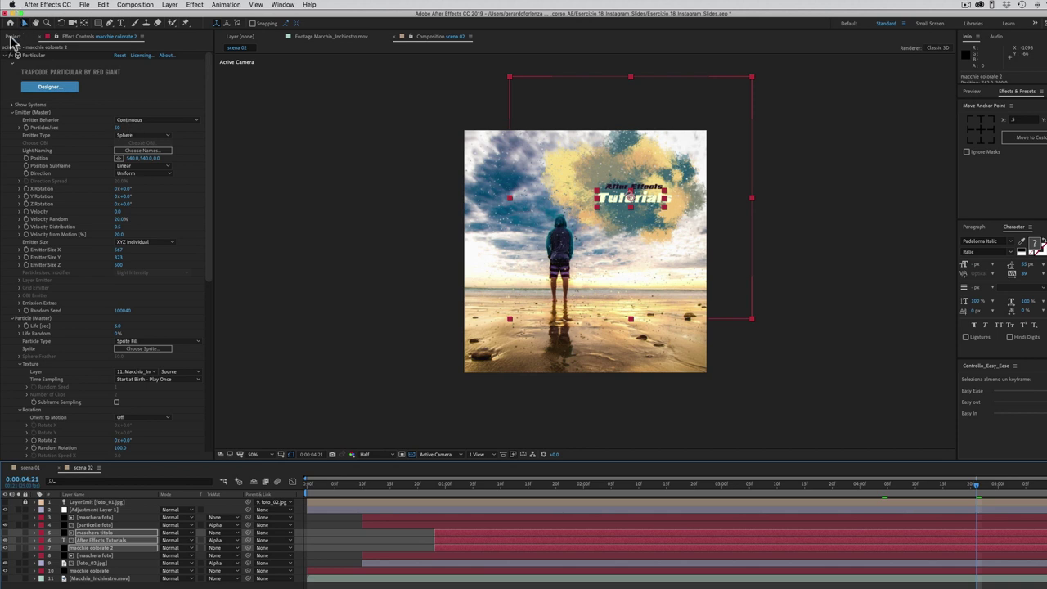
Step: Duplicate the scena 01 composition as scena 03 and open it
left_click(12, 38)
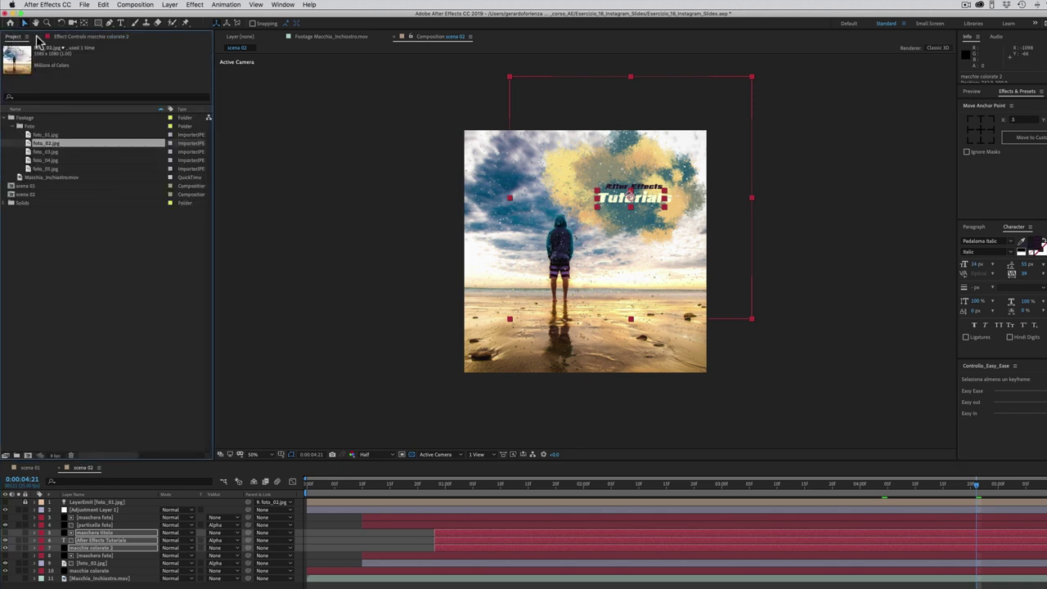
left_click(27, 187)
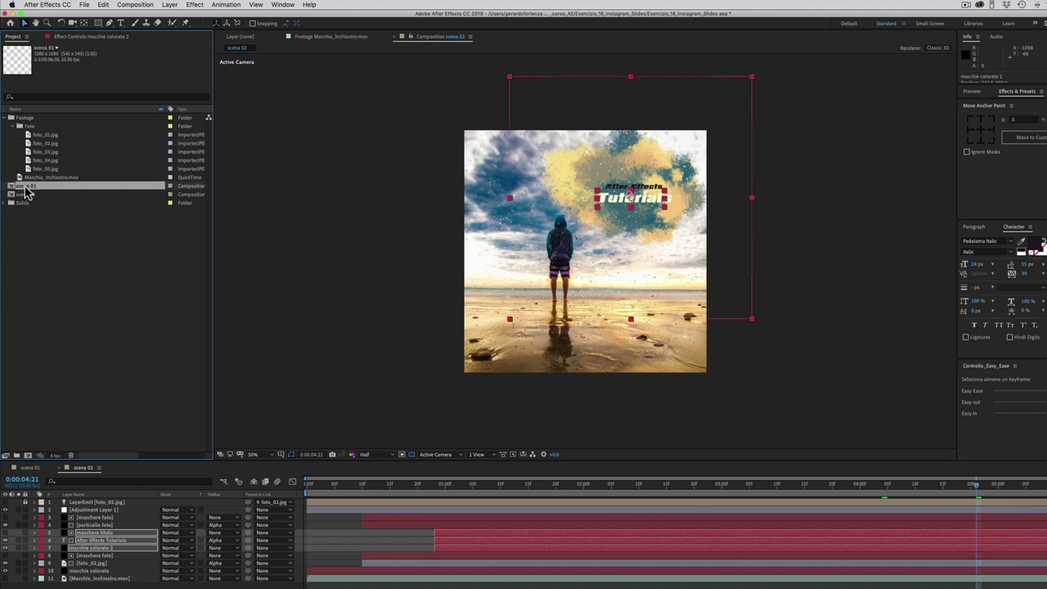
key("super+d")
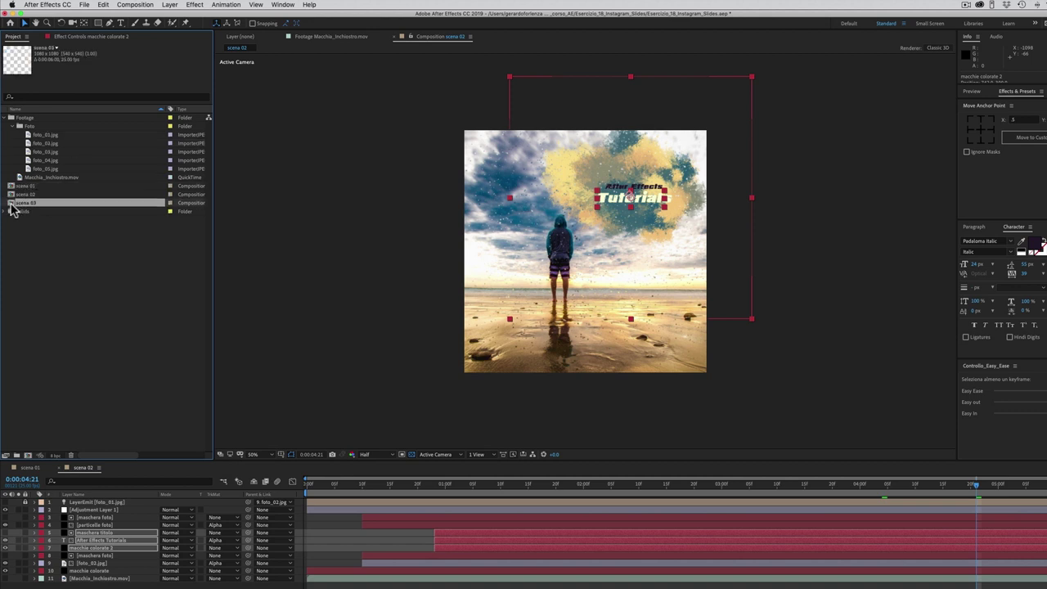
double_click(12, 205)
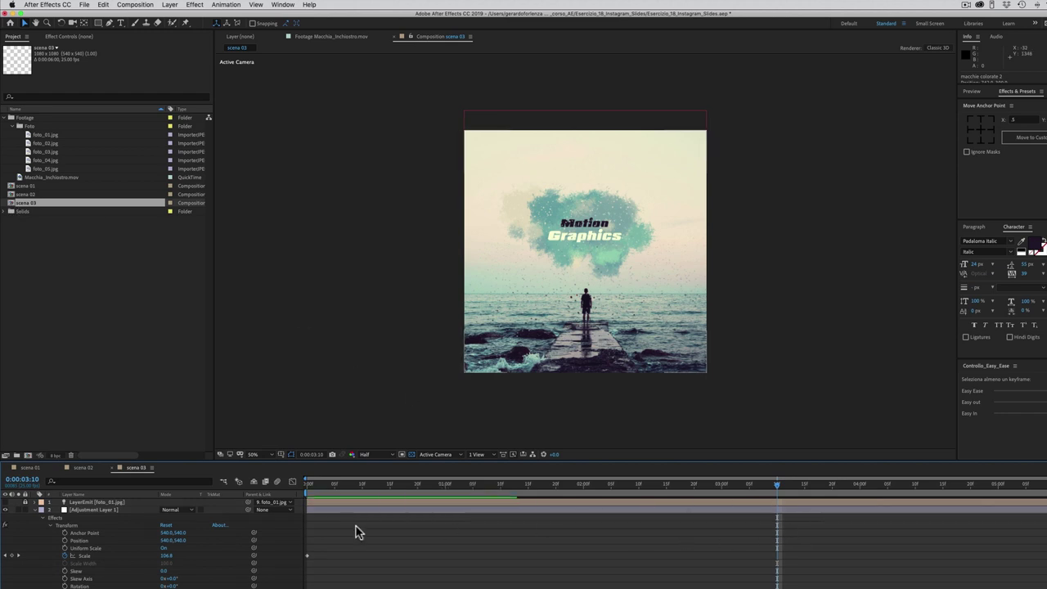
Step: Replace the foto_01.jpg layer's source with foto_03.jpg
left_click(36, 511)
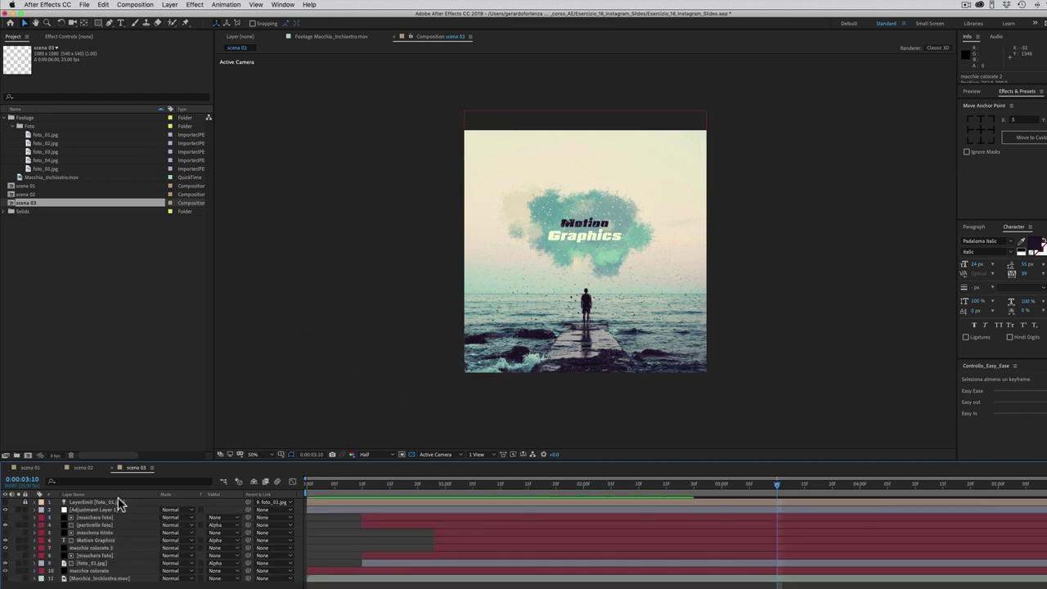
left_click(94, 563)
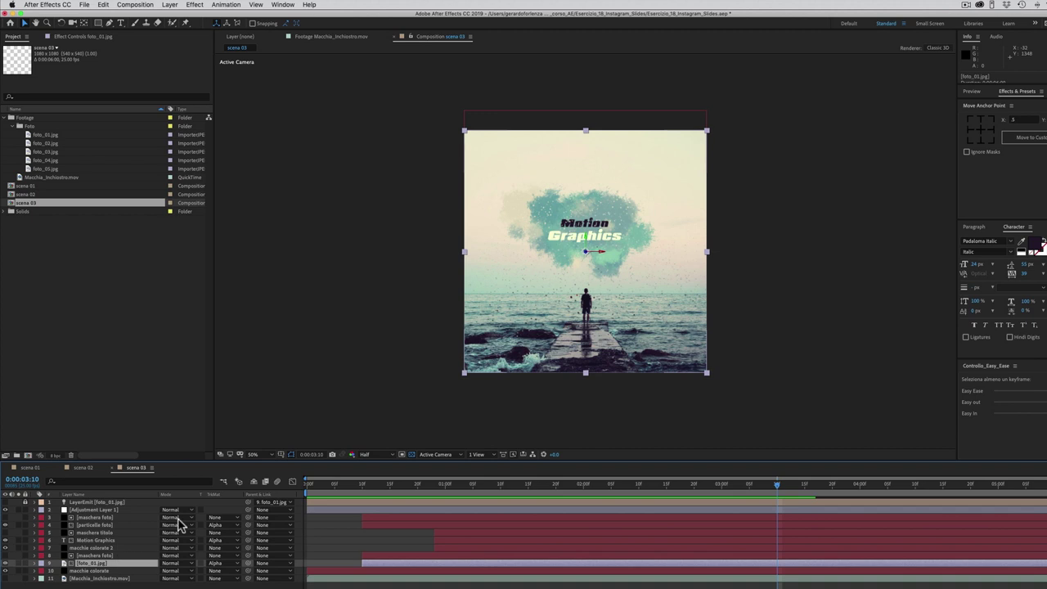
left_click(49, 152)
left_click_drag(49, 152, 115, 568)
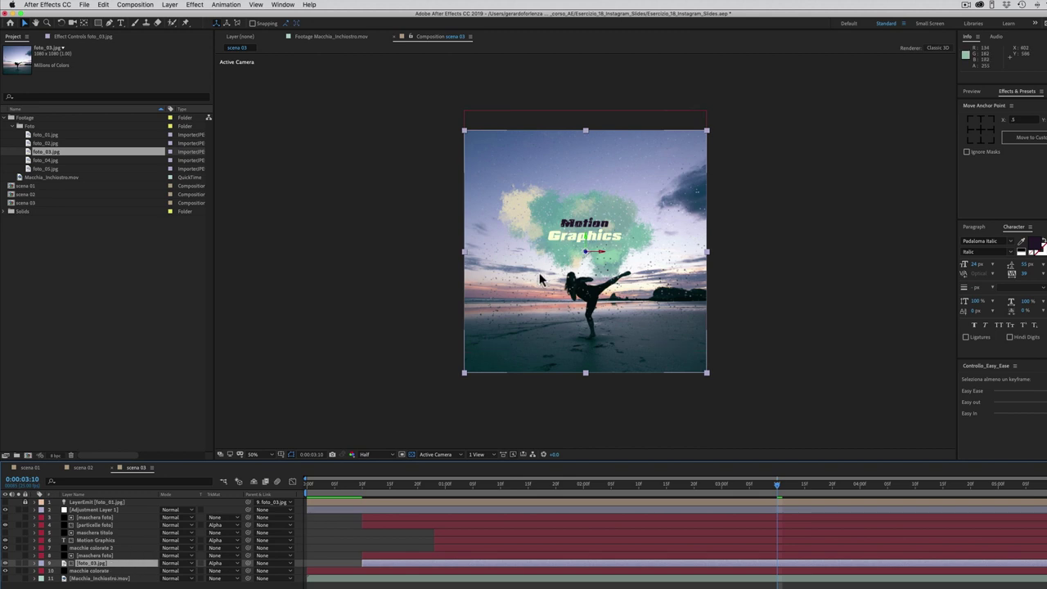
Step: Change the title text from 'Motion Graphics' to 'and Trapcode Particular'
left_click(96, 540)
left_click(121, 23)
left_click_drag(562, 224, 612, 222)
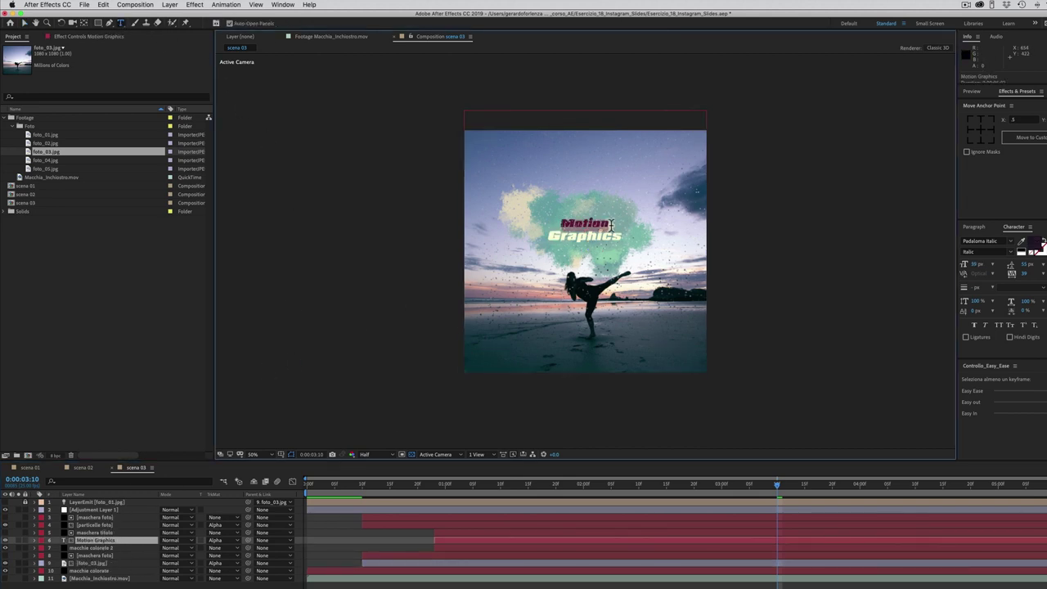
type("and Trapcode")
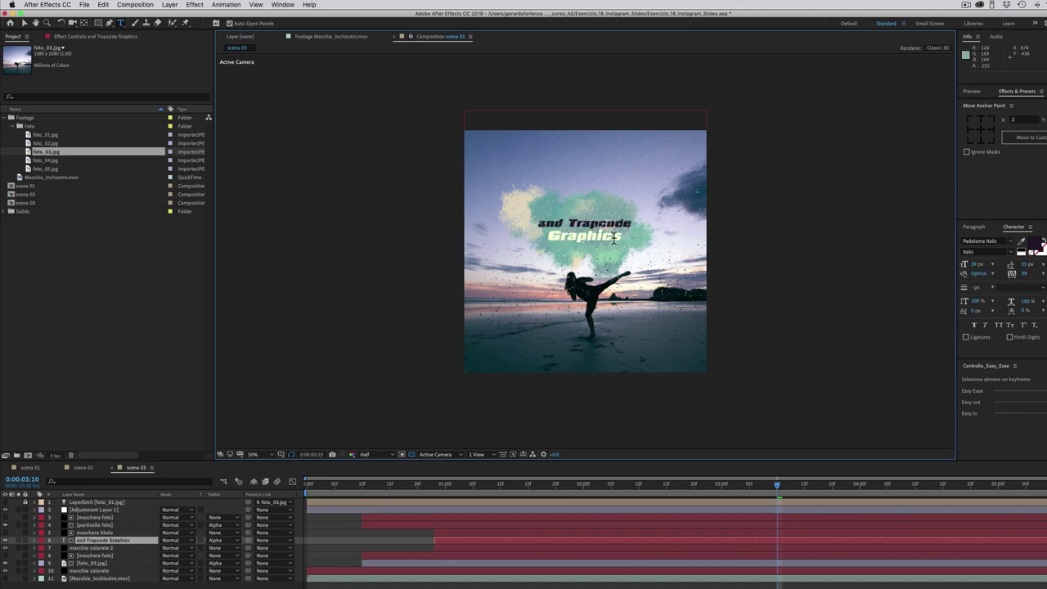
double_click(605, 238)
type("Particular")
Step: Reduce the font size of the 'and Trapcode' first title line
left_click_drag(631, 223, 534, 223)
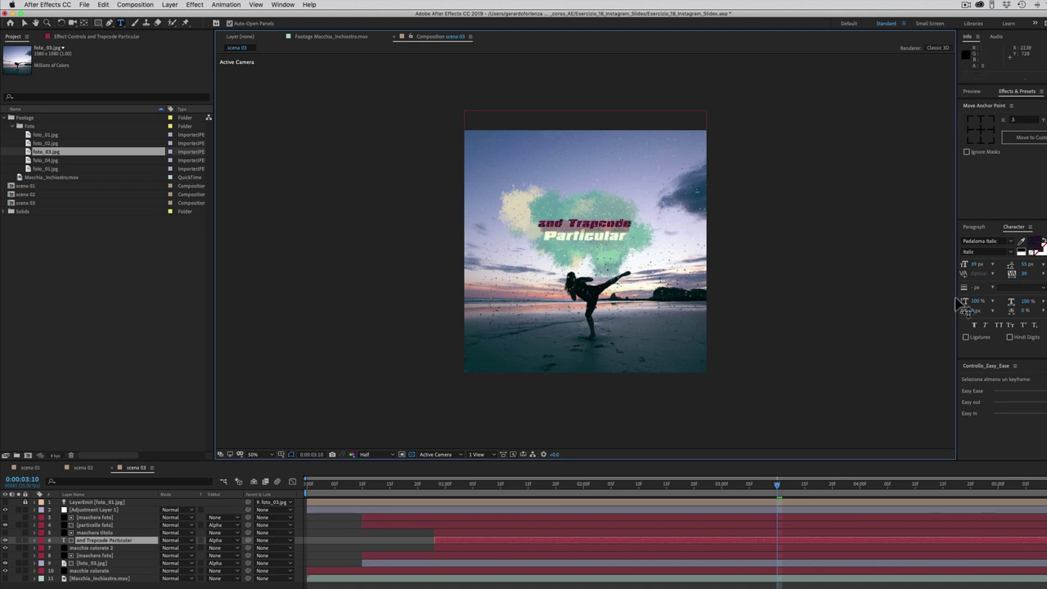
left_click_drag(977, 266, 966, 266)
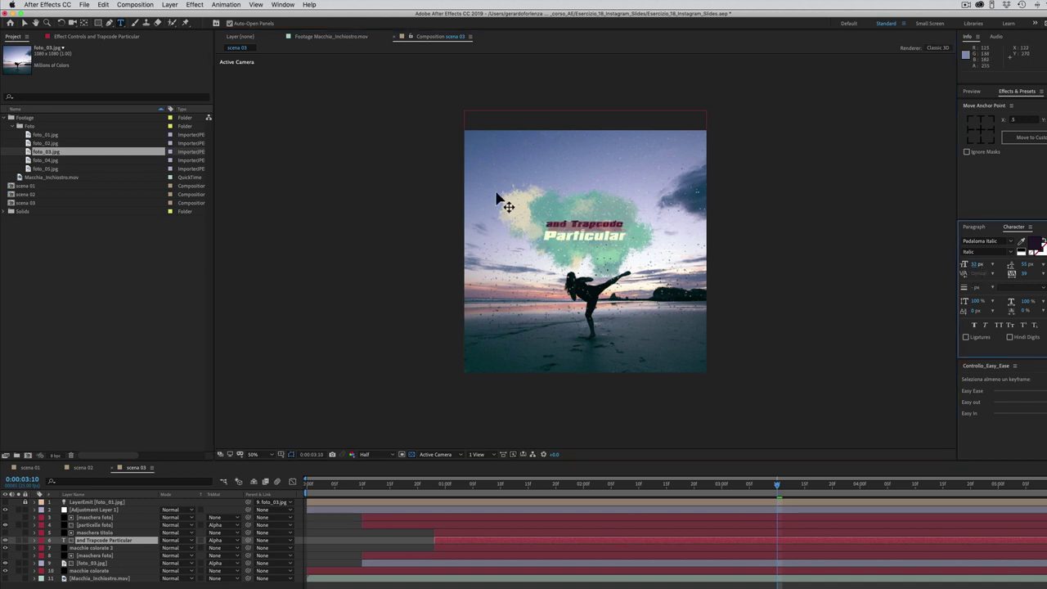
left_click(574, 224)
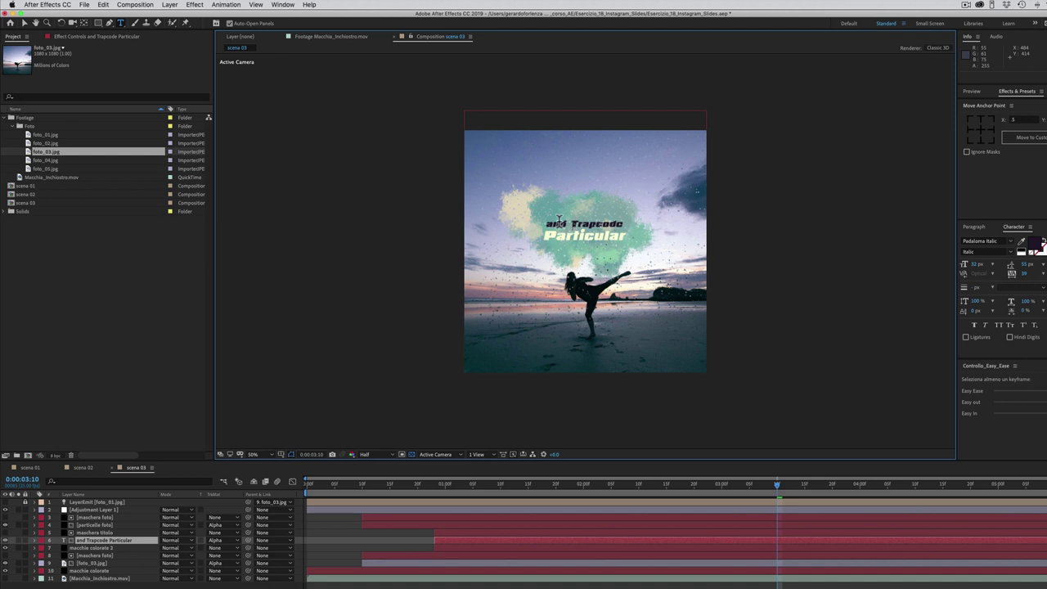
left_click(974, 268)
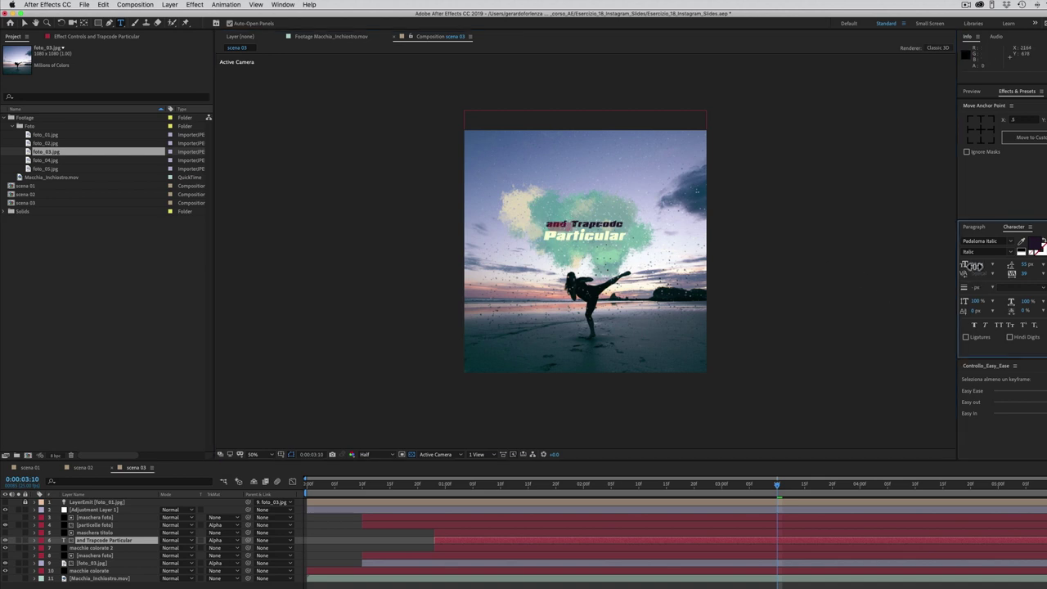
left_click_drag(972, 267, 972, 267)
Step: Move the title, its mask and splash layers up and to the left
left_click(470, 549, "shift")
key("v")
left_click_drag(580, 231, 564, 221)
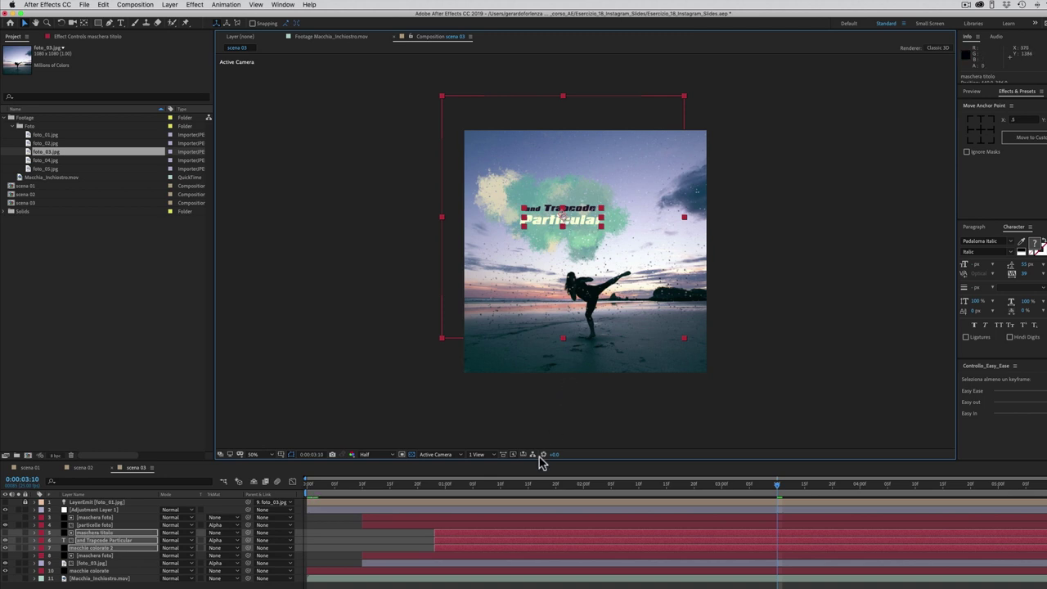
key("super+shift+a")
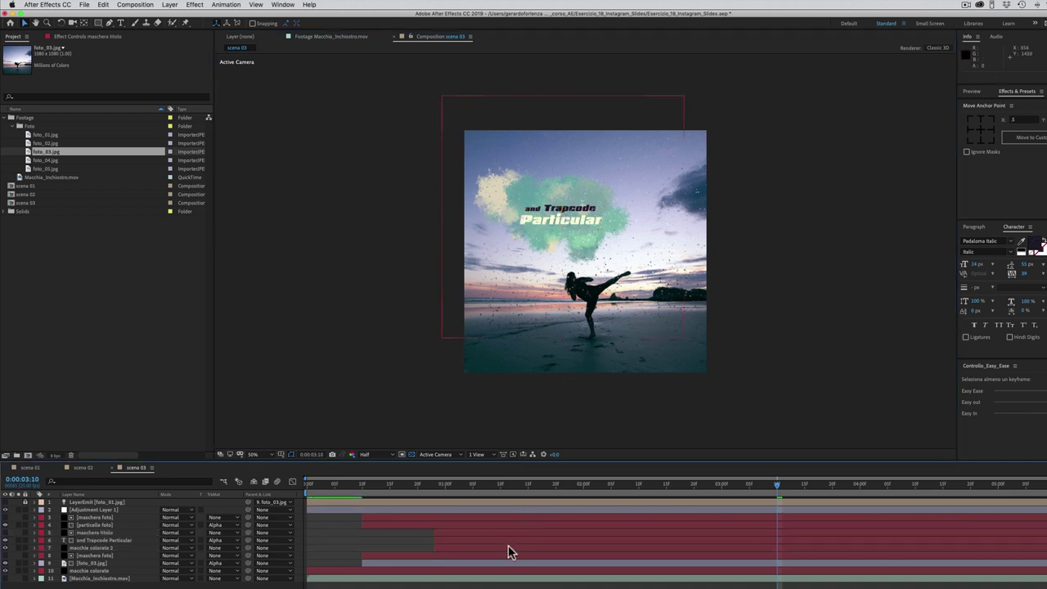
left_click(505, 547)
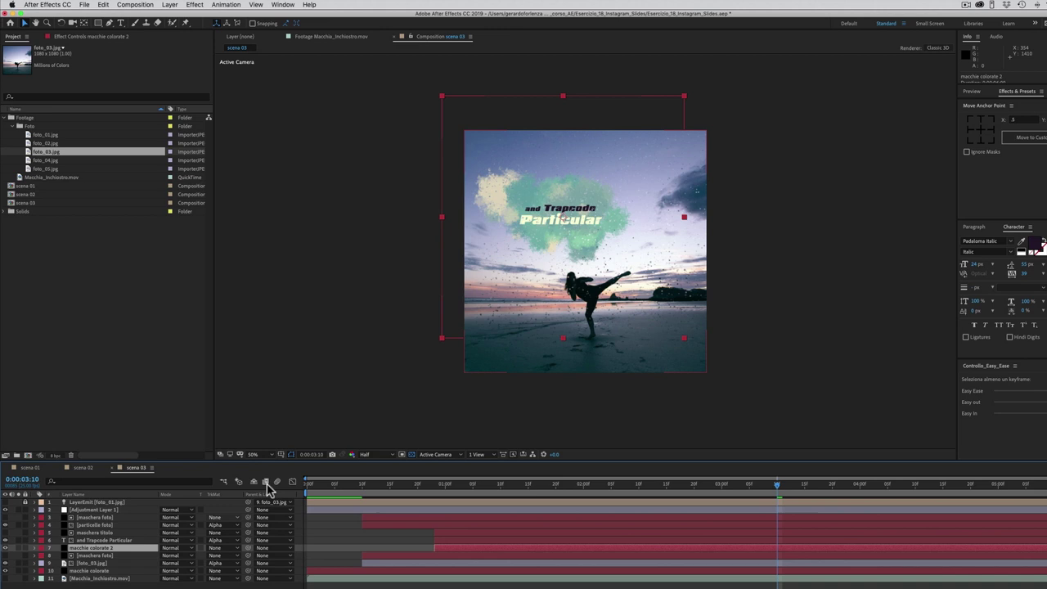
Step: Set the macchie colorate 2 Color over Life ramp's start colour to a pink sampled from the photo
left_click(107, 37)
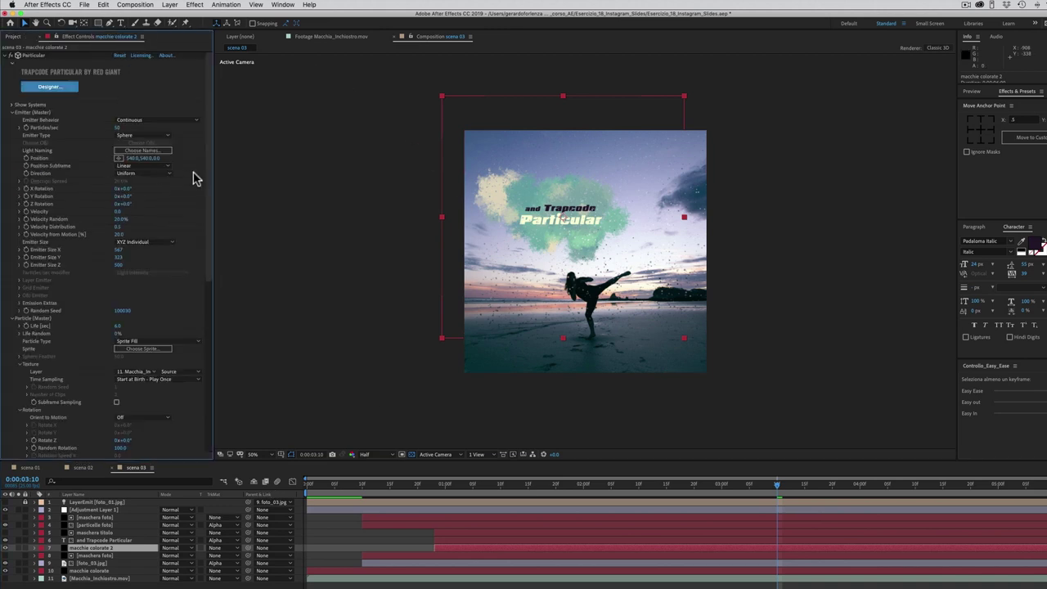
scroll(206, 174, "down", 2)
left_click_drag(206, 174, 211, 341)
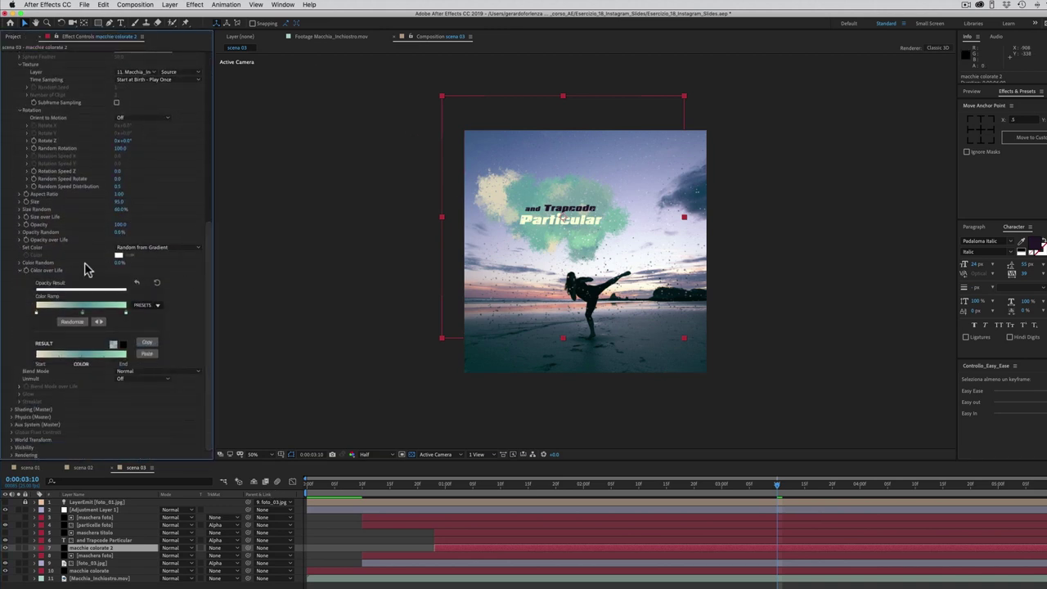
double_click(36, 313)
left_click(1003, 512)
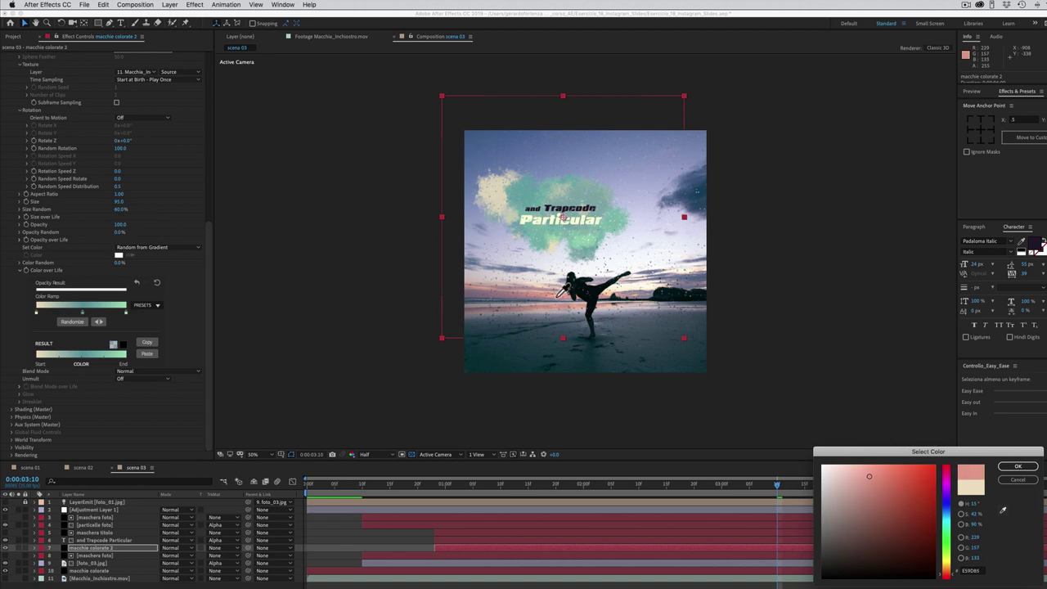
left_click(558, 291)
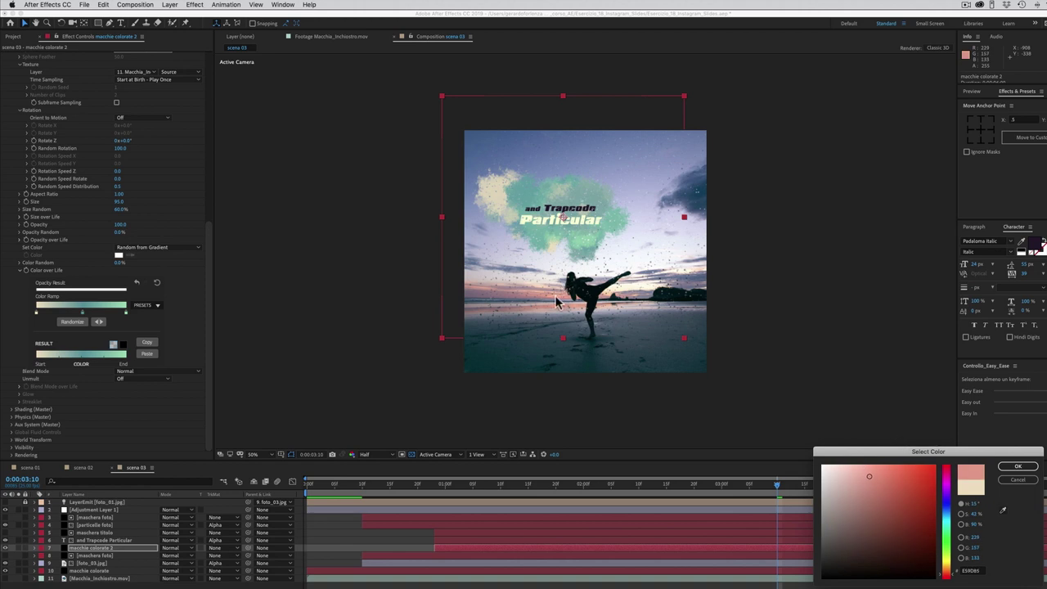
left_click(1018, 466)
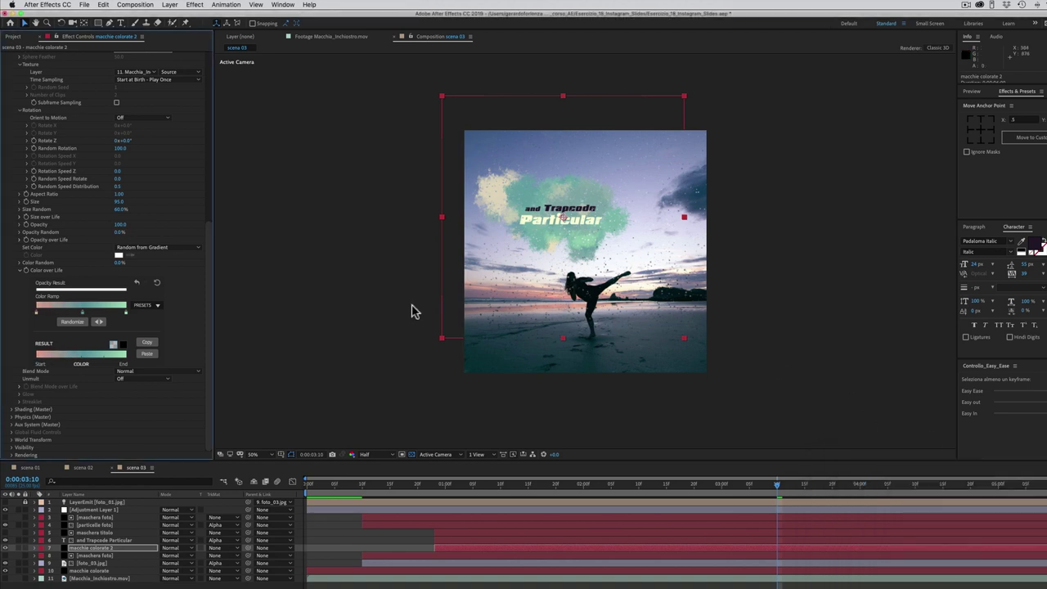
Step: Set the next ramp stop to a sky blue sampled from the photo
double_click(81, 317)
left_click(1003, 511)
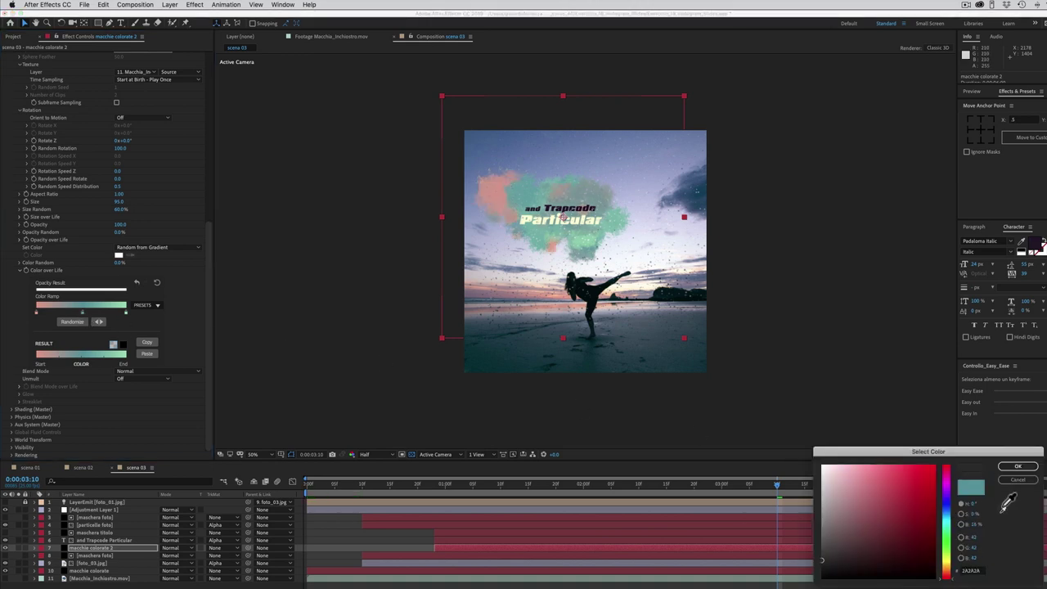
left_click(670, 160)
left_click(1018, 468)
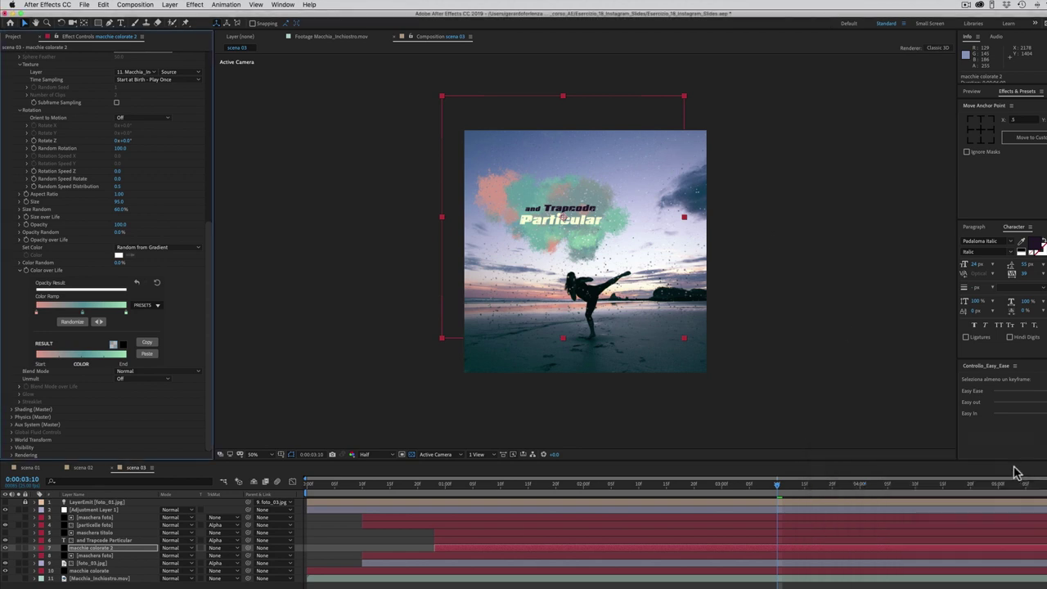
Step: Set the ramp's end colour to a dark blue from the photo and copy the ramp
double_click(126, 312)
left_click(1003, 511)
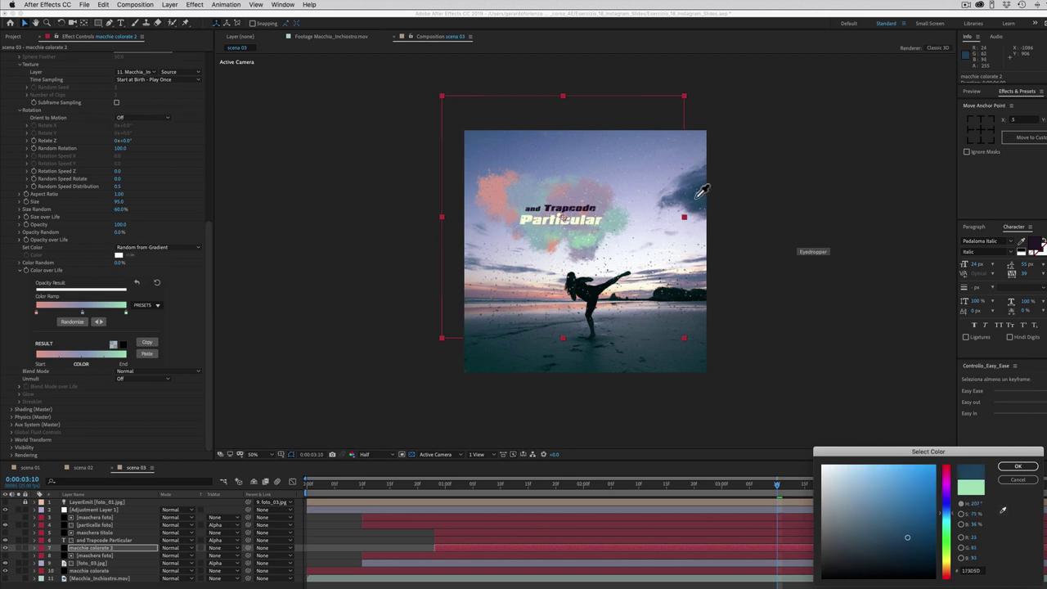
left_click(701, 191)
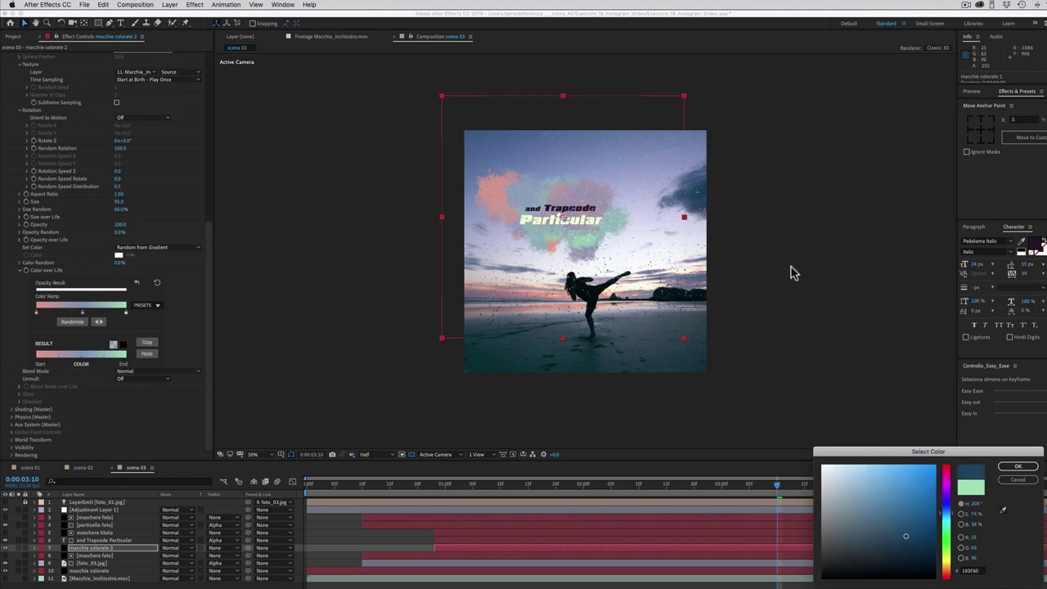
left_click(1017, 466)
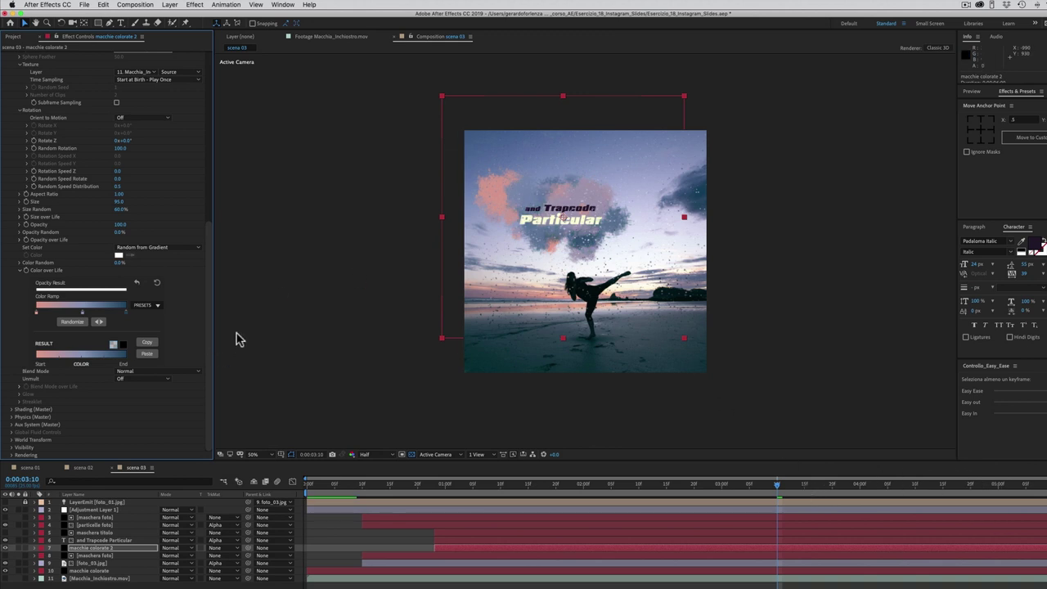
left_click(147, 344)
Step: Paste the pink-to-dark-blue ramp into macchie colorate's Color over Life, then return to the Project panel
left_click(97, 571)
left_click_drag(358, 483, 417, 484)
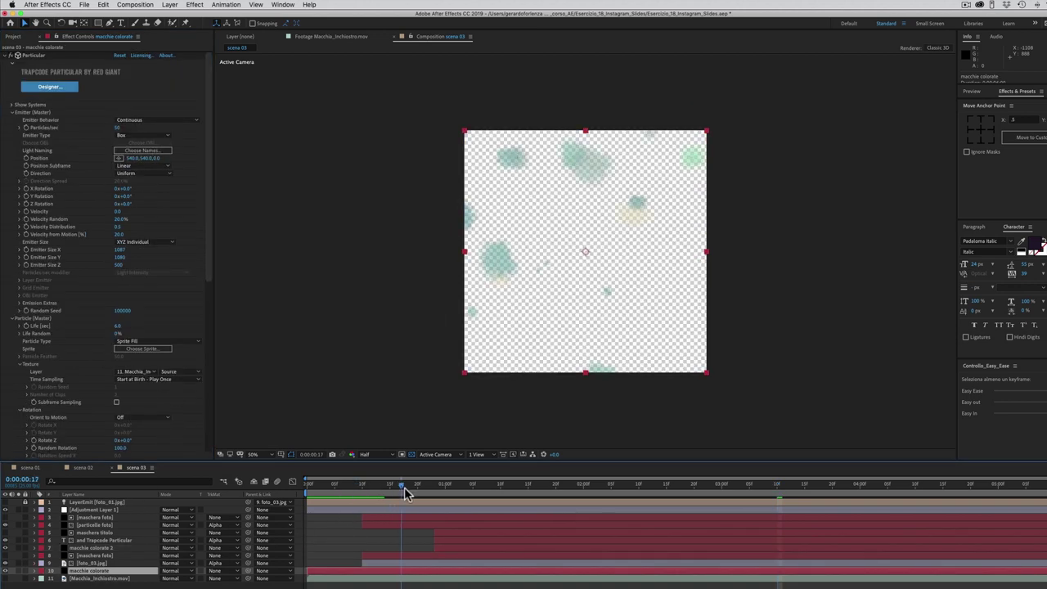
scroll(205, 327, "down", 5)
scroll(208, 392, "down", 5)
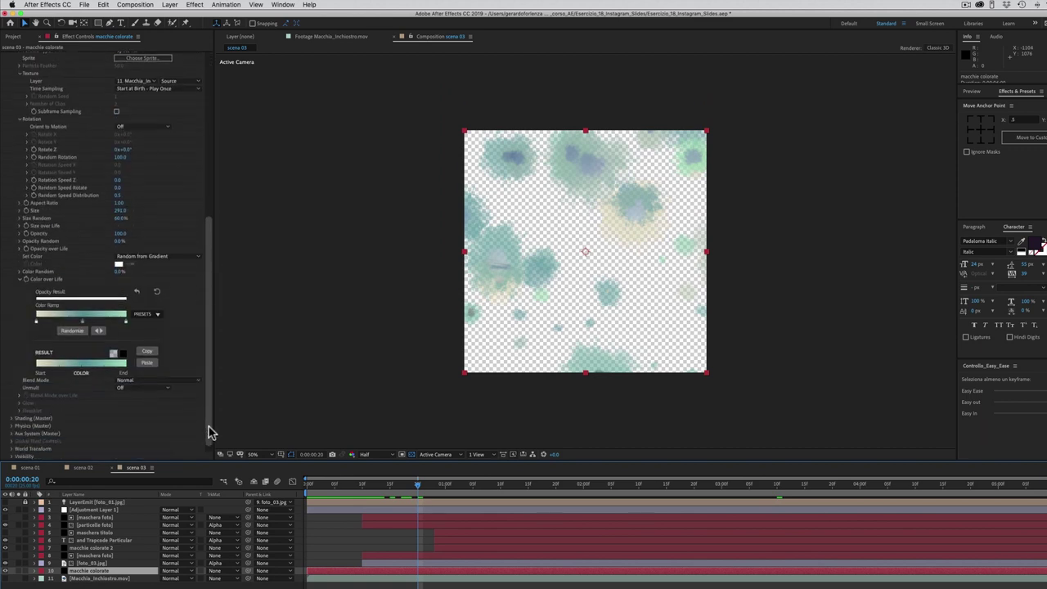
left_click(145, 364)
left_click(444, 483)
left_click_drag(467, 496, 827, 493)
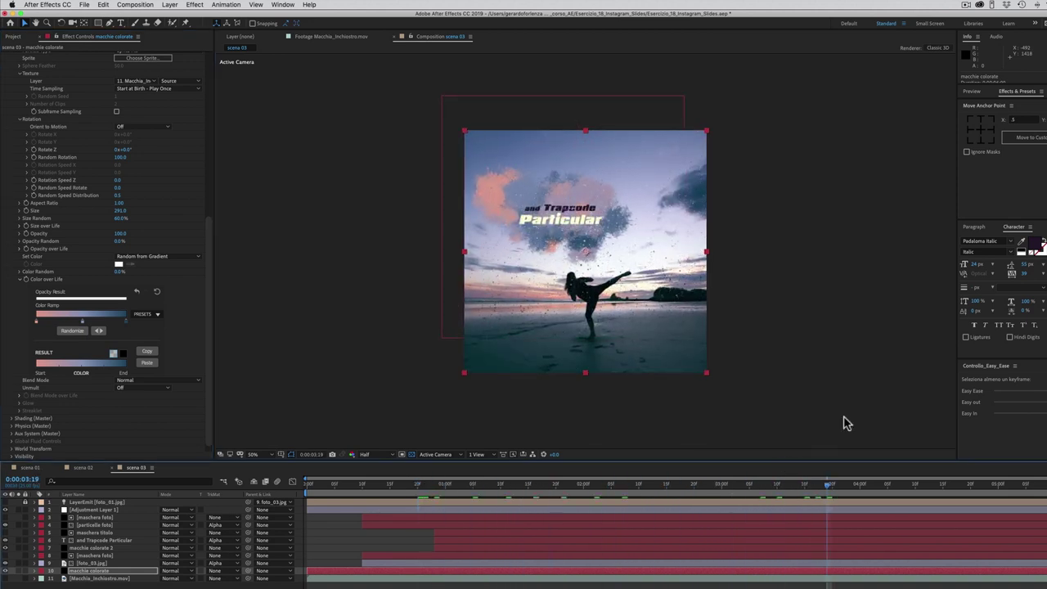
left_click(14, 37)
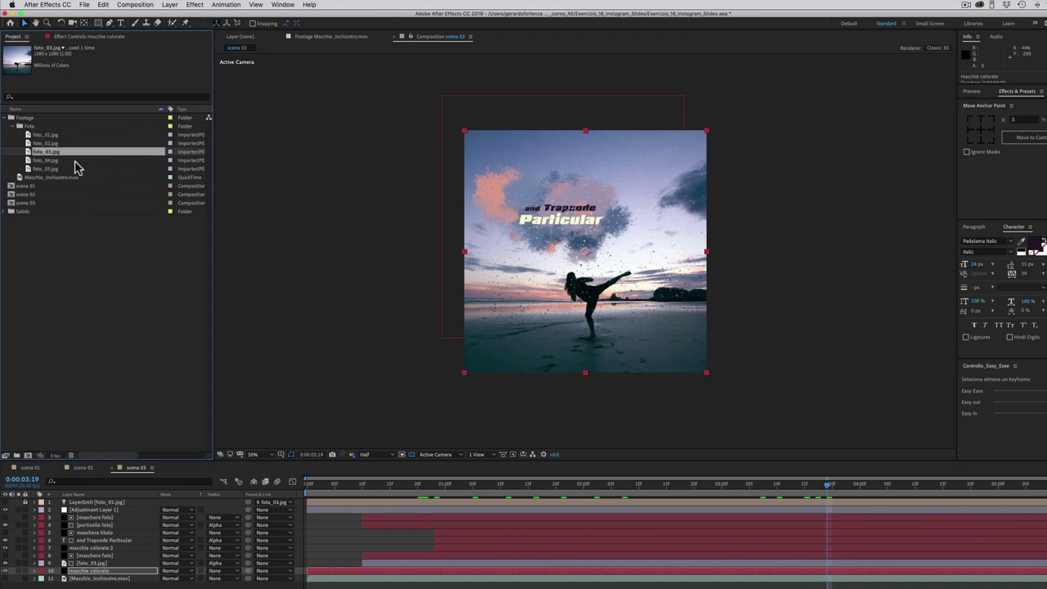
Step: Duplicate scena 02 as scena 04, open it, and replace foto_02.jpg with foto_04.jpg
left_click(13, 196)
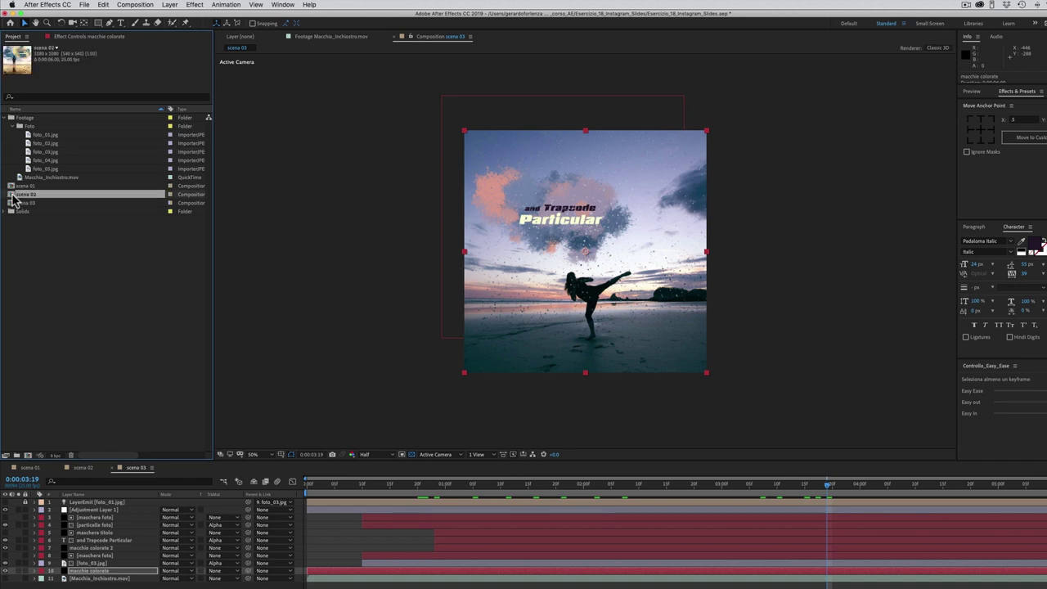
key("ctrl+d")
double_click(11, 212)
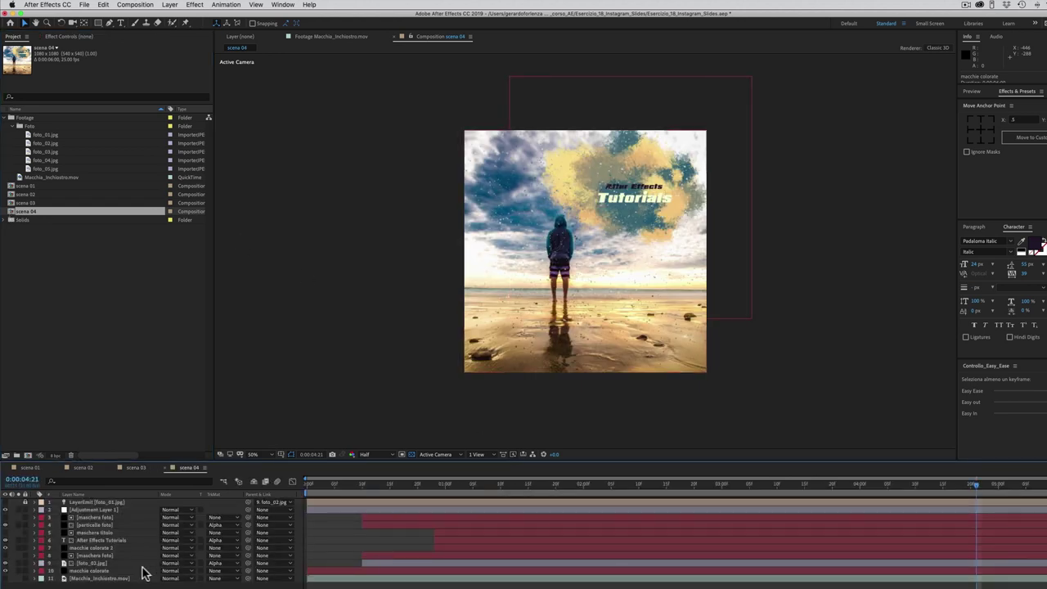
left_click(93, 562)
mouse_move(49, 160)
left_mouse_down()
mouse_move(102, 578)
mouse_move(106, 564)
left_mouse_up()
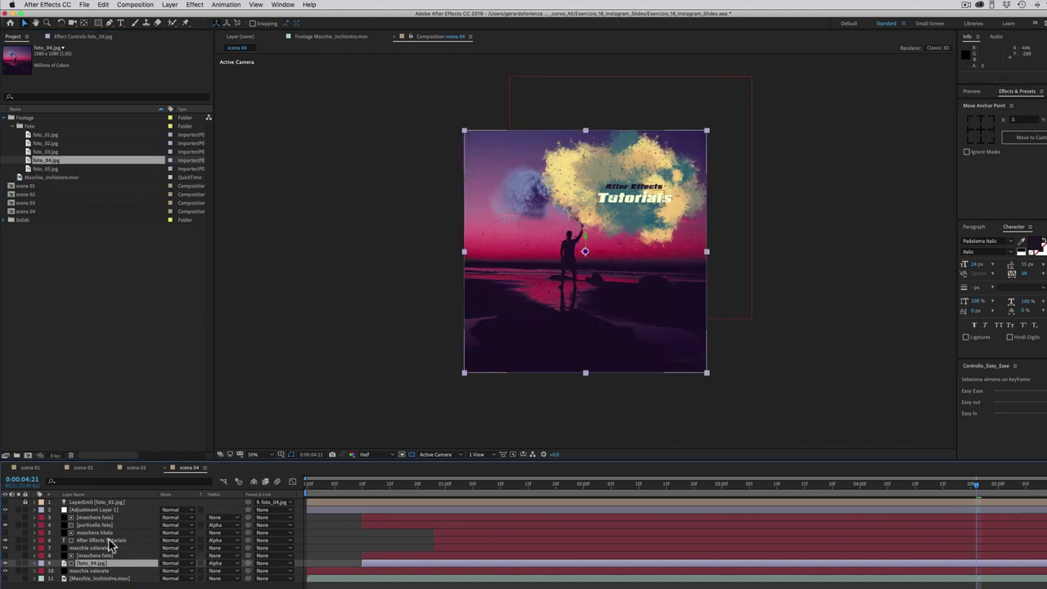
Step: Retype the scena 04 title from 'After Effects Tutorials' to 'follow on YouTube'
left_click(110, 541)
left_click(121, 22)
left_click(665, 186)
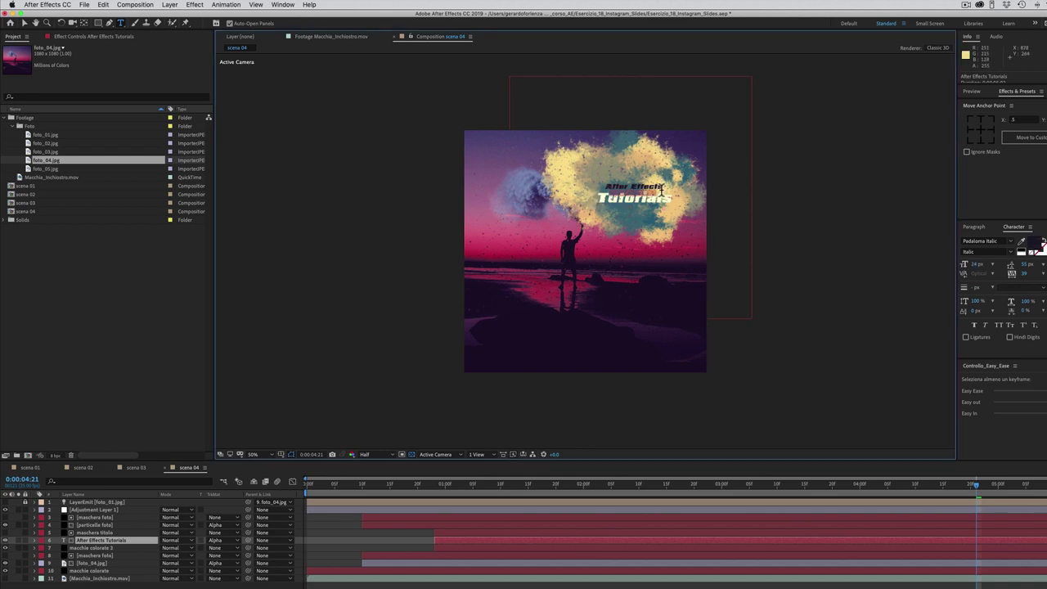
type("follow on")
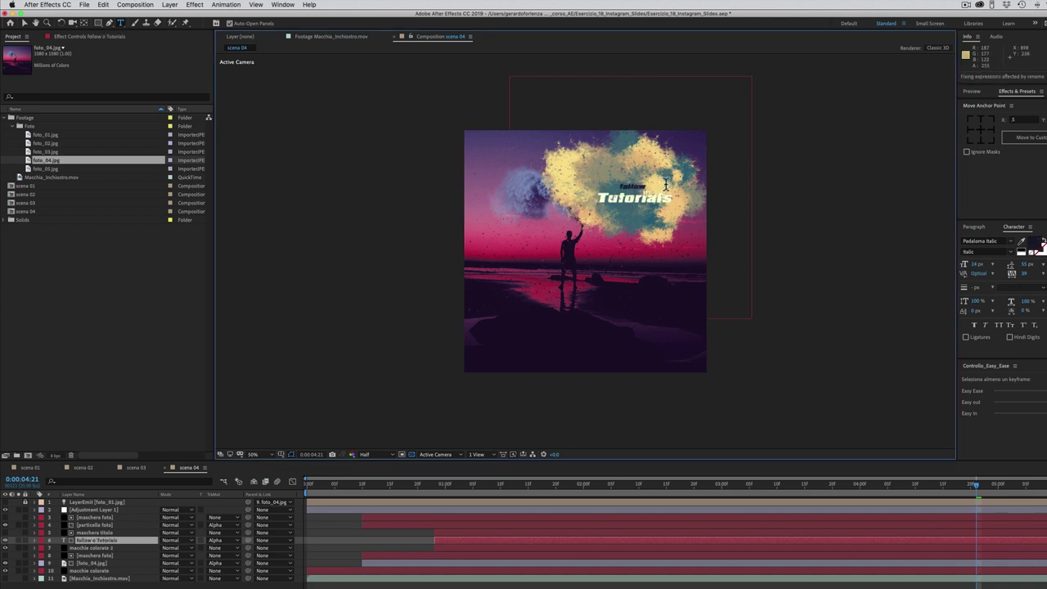
double_click(656, 197)
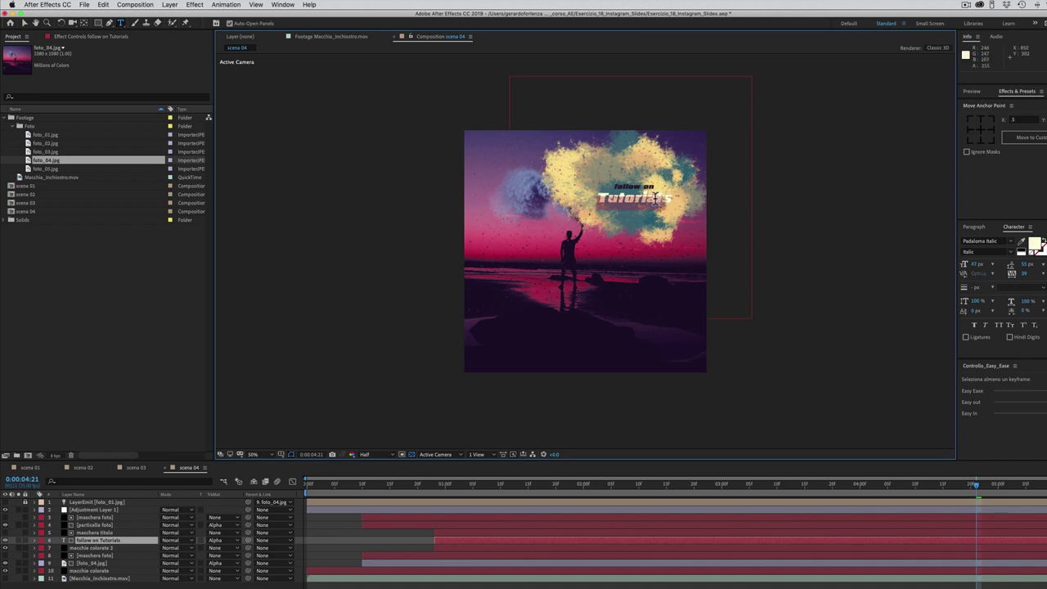
type("YouTube")
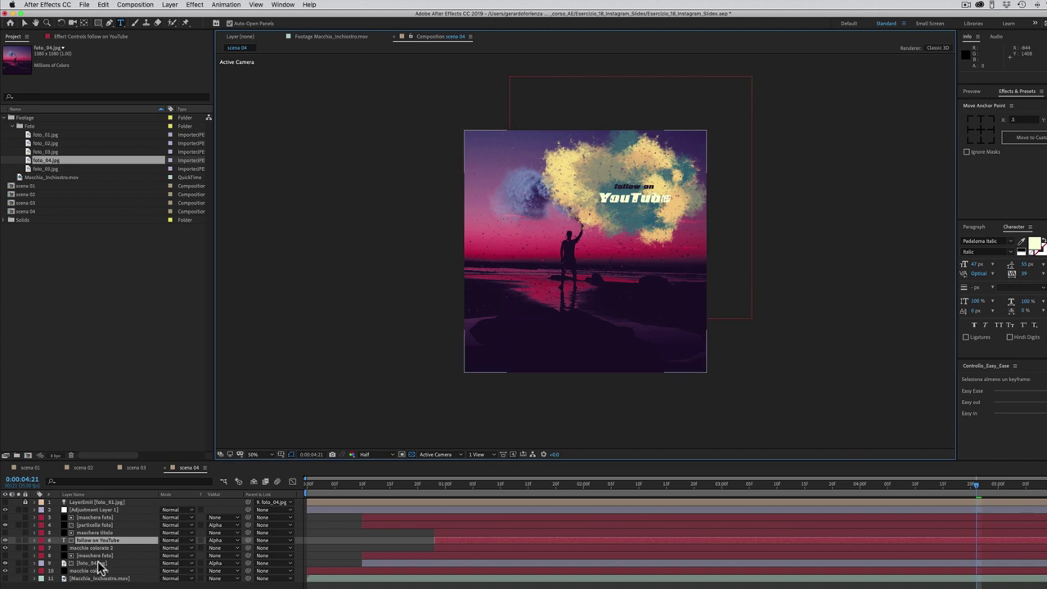
left_click(96, 549)
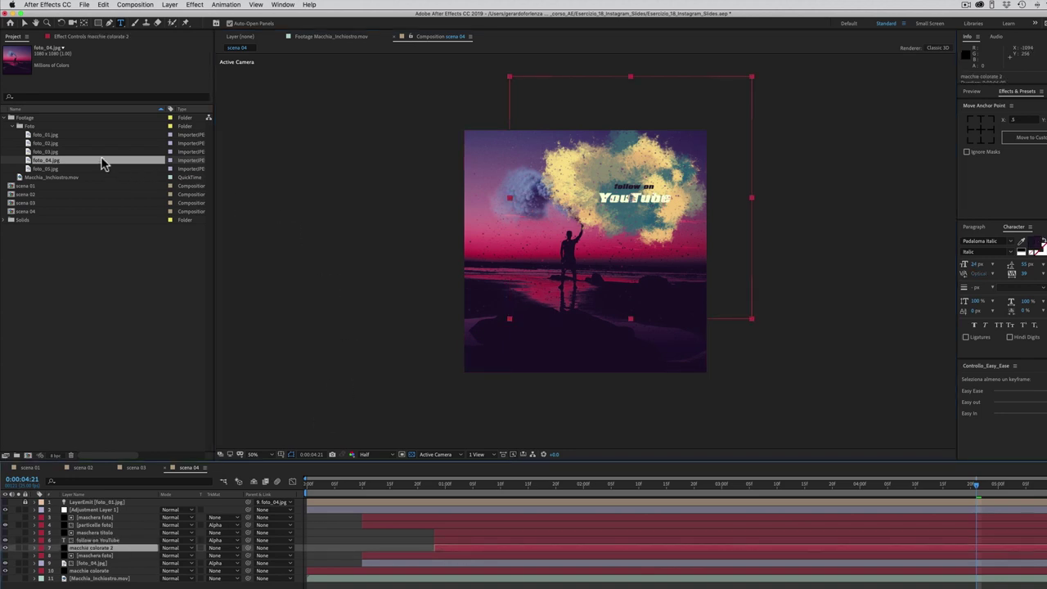
Step: Set the macchie colorate 2 ramp's start colour to a pink sampled from the photo
left_click(91, 37)
left_click_drag(202, 81, 196, 300)
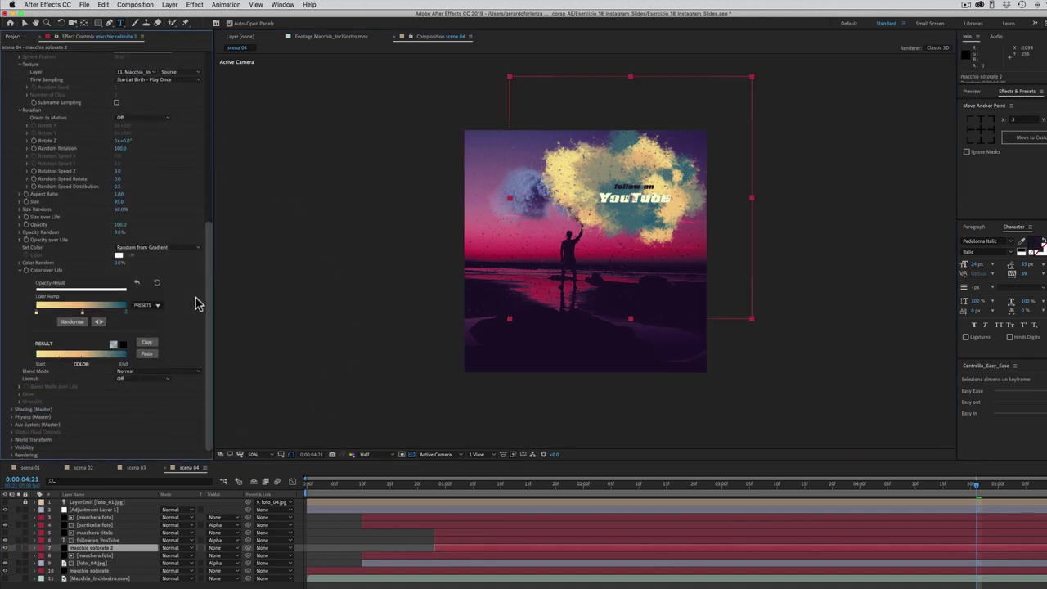
double_click(36, 312)
left_click(1002, 509)
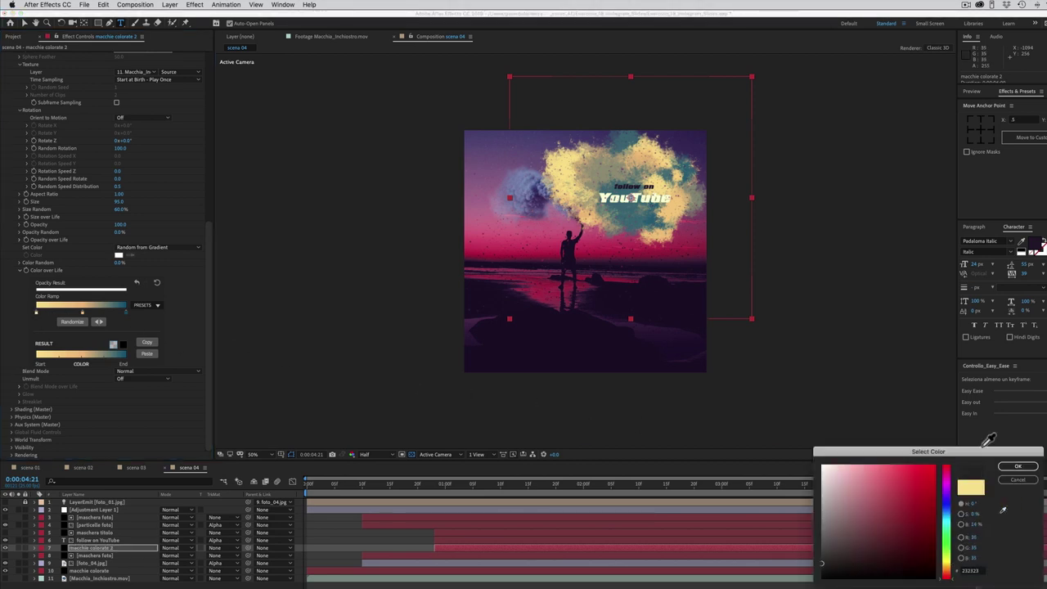
left_click(502, 245)
left_click(1017, 466)
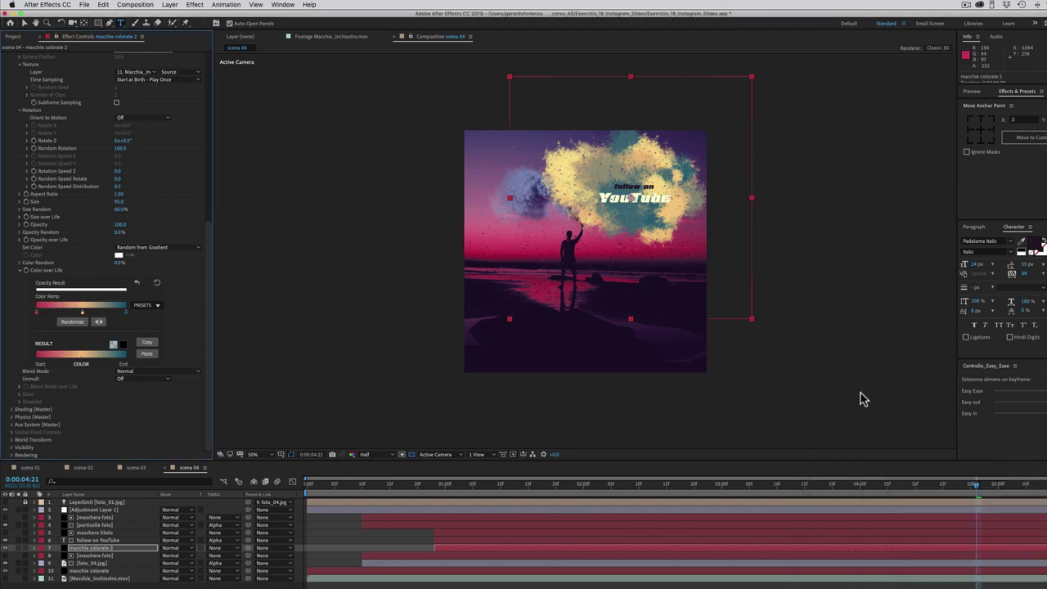
Step: Add a blue middle stop and a dark purple end stop sampled from the photo
double_click(82, 312)
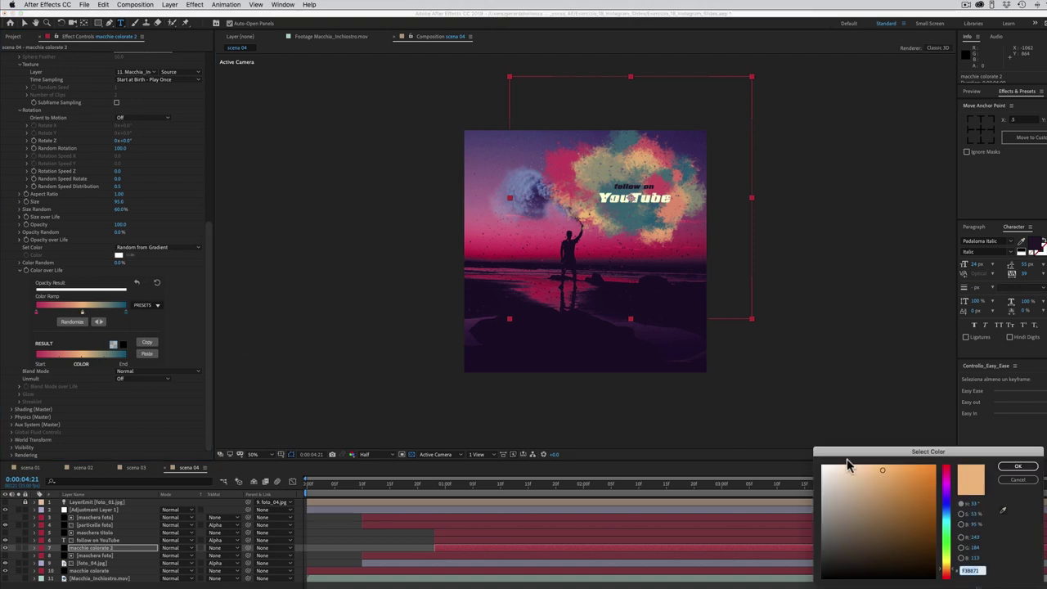
left_click(1001, 510)
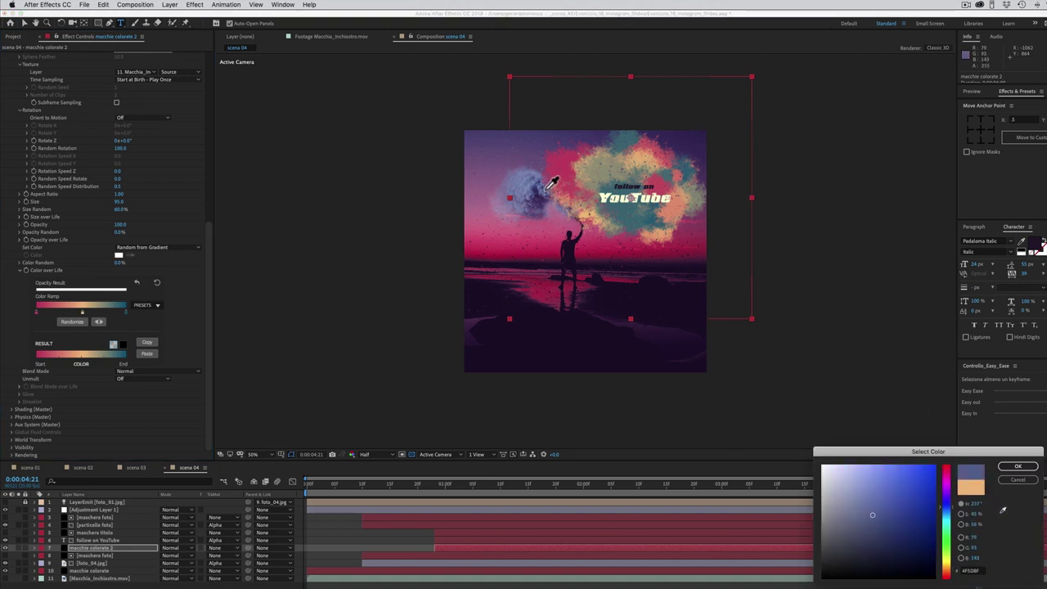
left_click(546, 193)
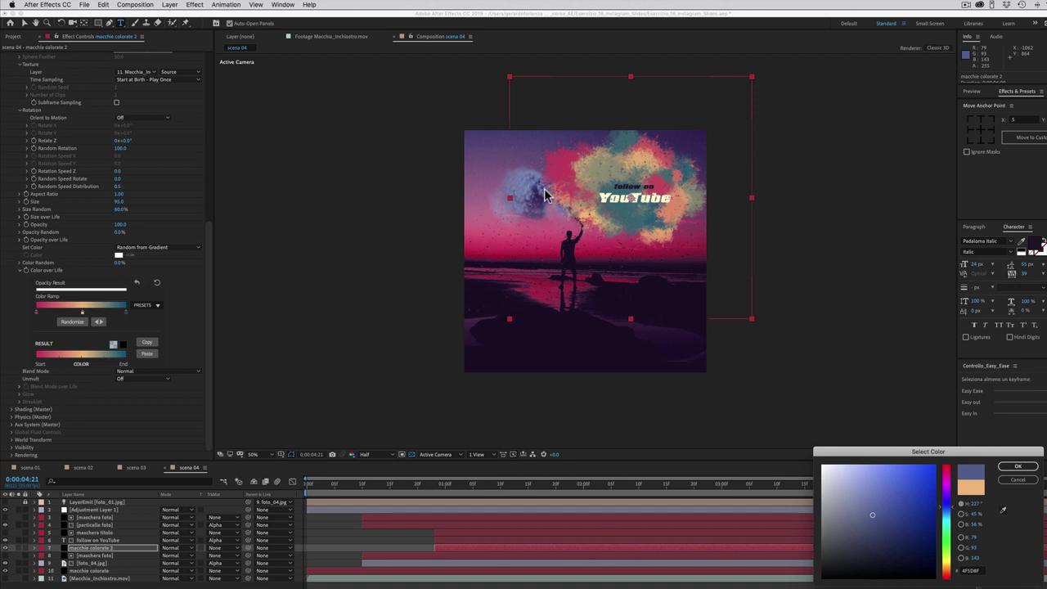
left_click(1017, 466)
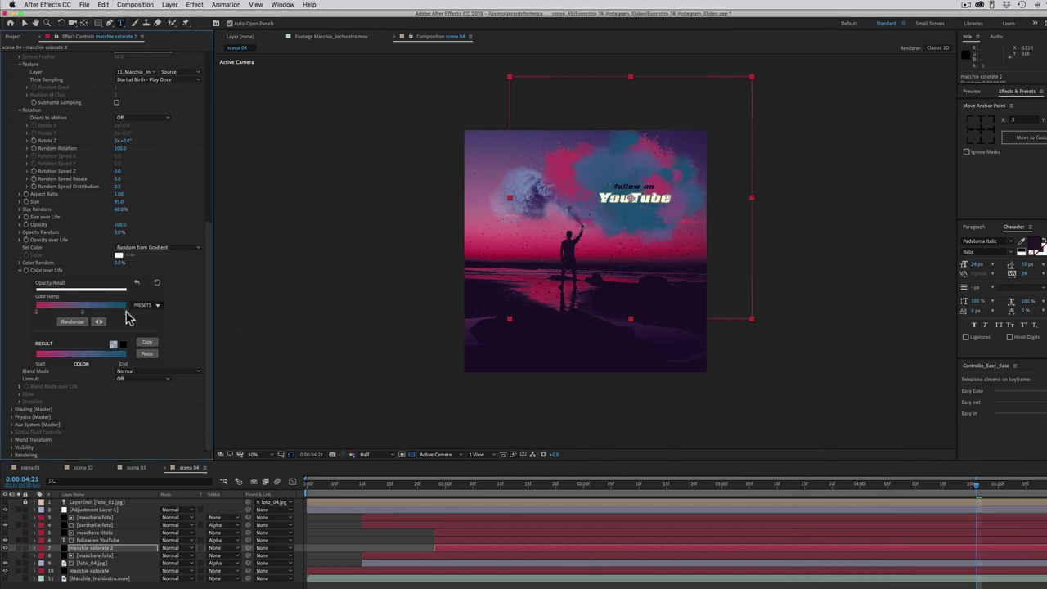
double_click(127, 312)
left_click(1002, 509)
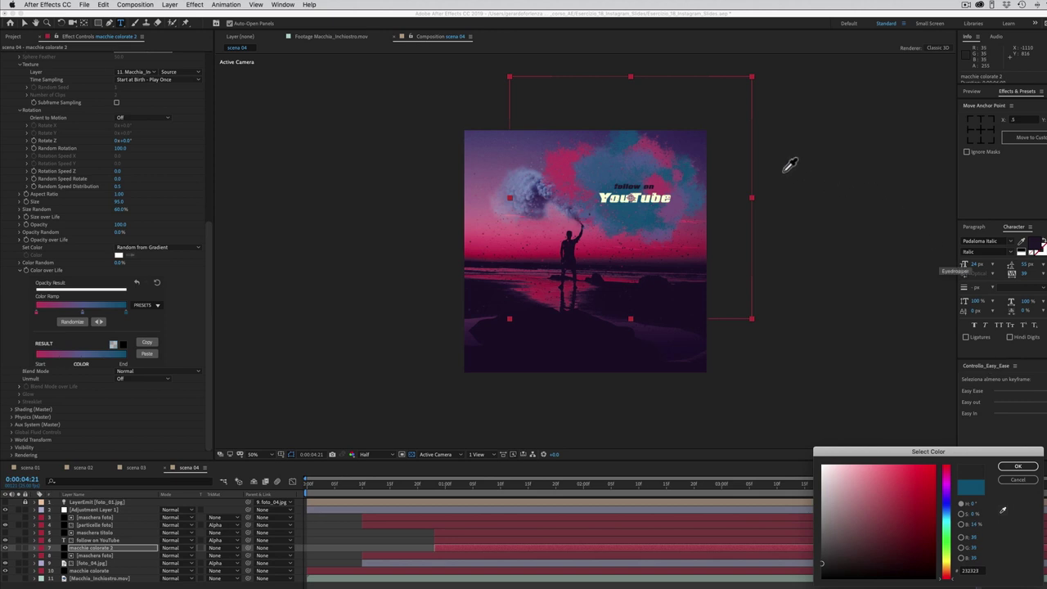
left_click(694, 138)
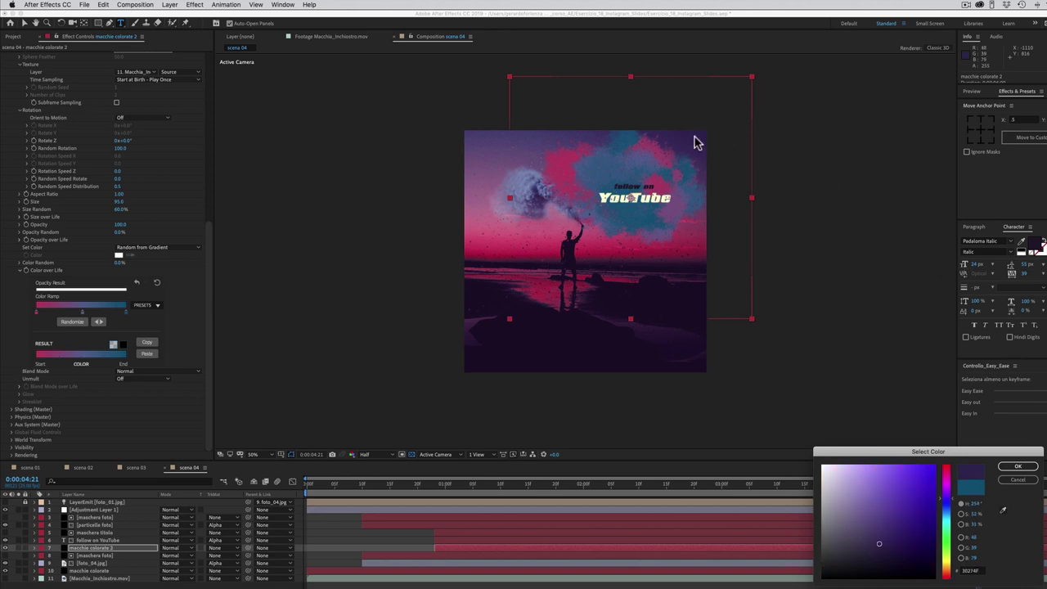
left_click(1014, 468)
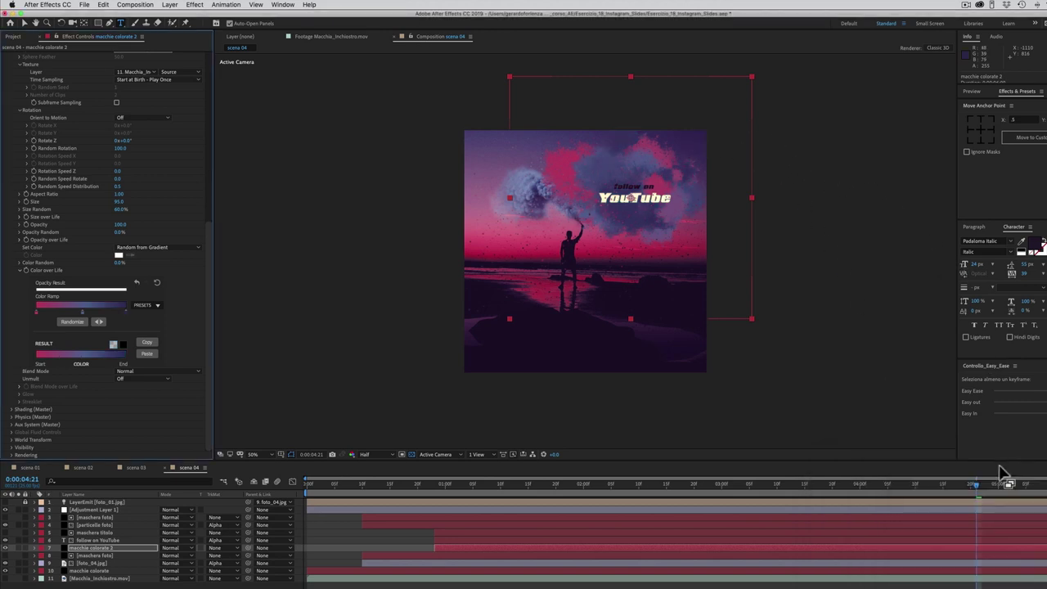
Step: Copy the new colour ramp and paste it into the macchie colorate layer's Color over Life
left_click(147, 343)
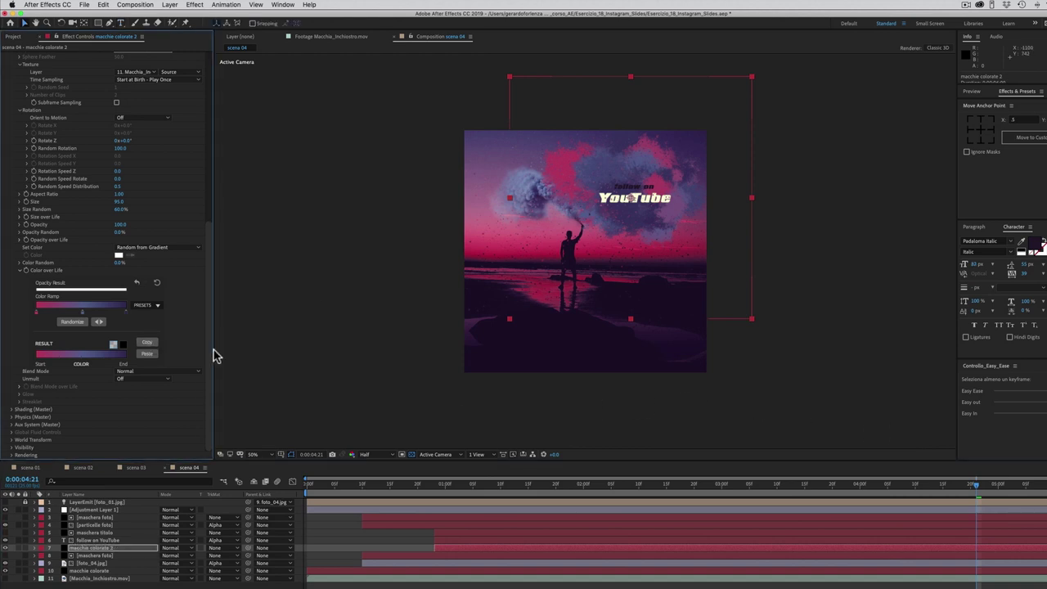
left_click(94, 570)
left_click_drag(344, 484, 407, 496)
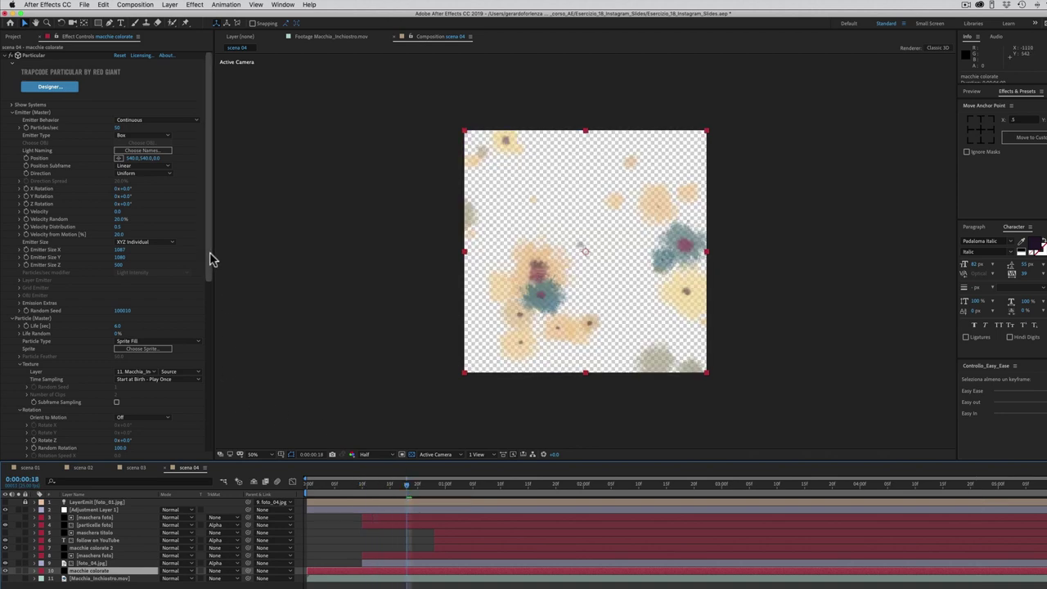
left_click_drag(210, 260, 216, 428)
left_click(147, 354)
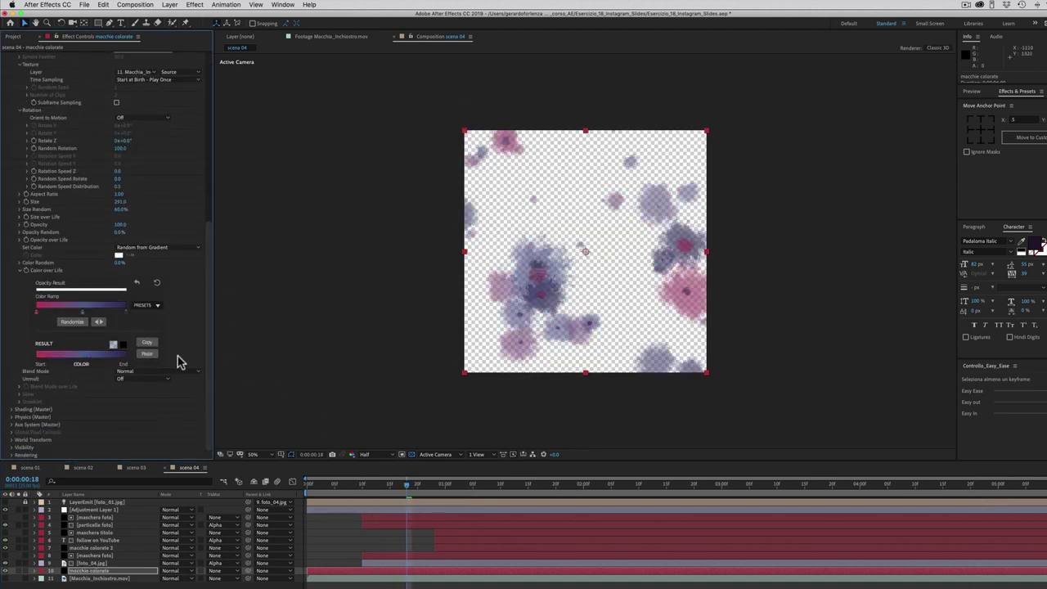
Step: Move the YouTube title, its mask and splash layers up and to the right
left_click_drag(417, 491, 727, 484)
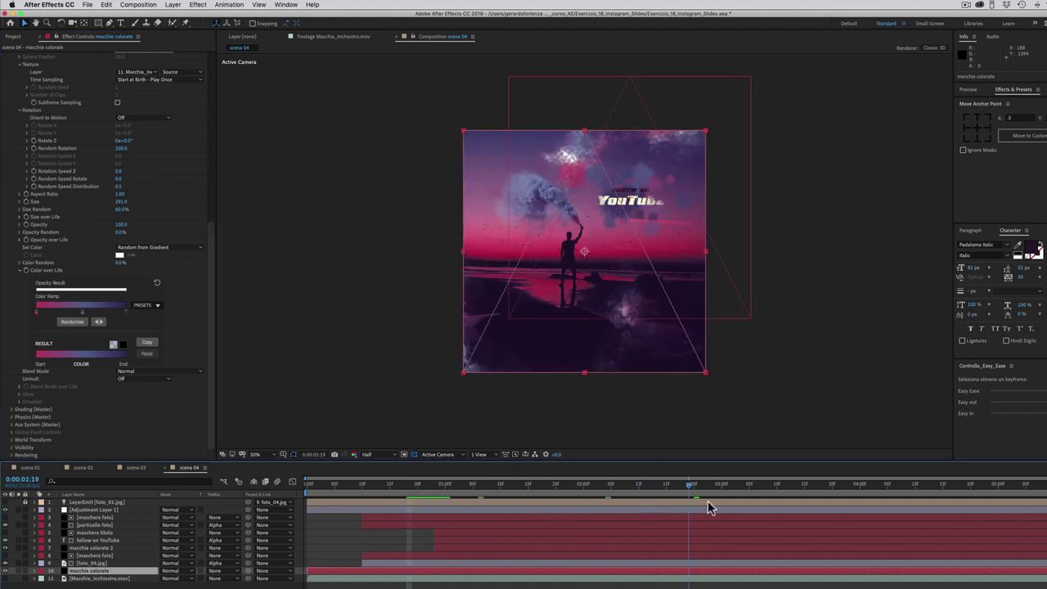
left_click(543, 547)
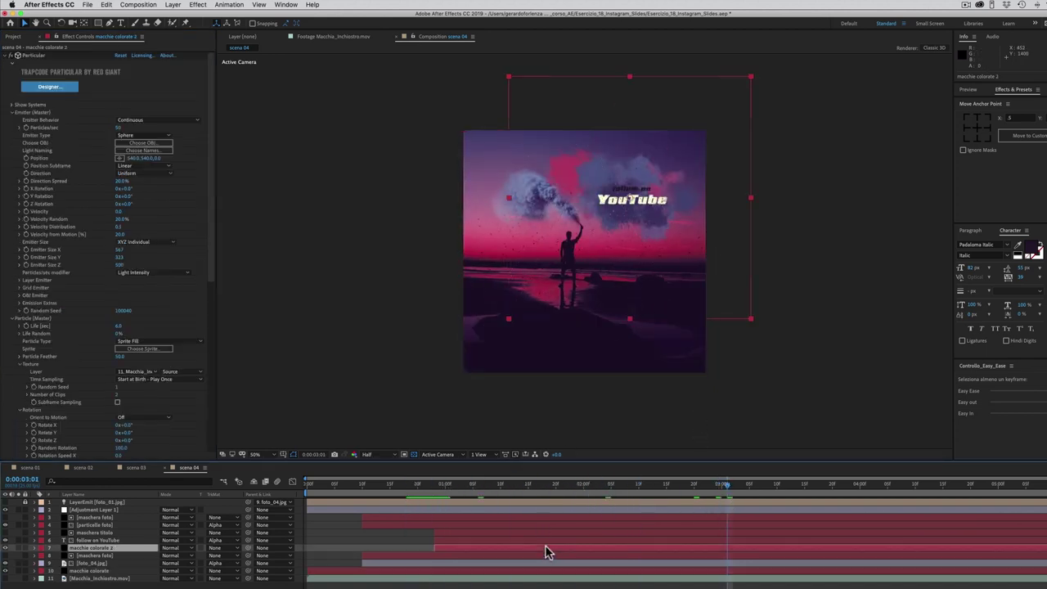
left_click(544, 532, "shift")
left_click_drag(633, 201, 635, 186)
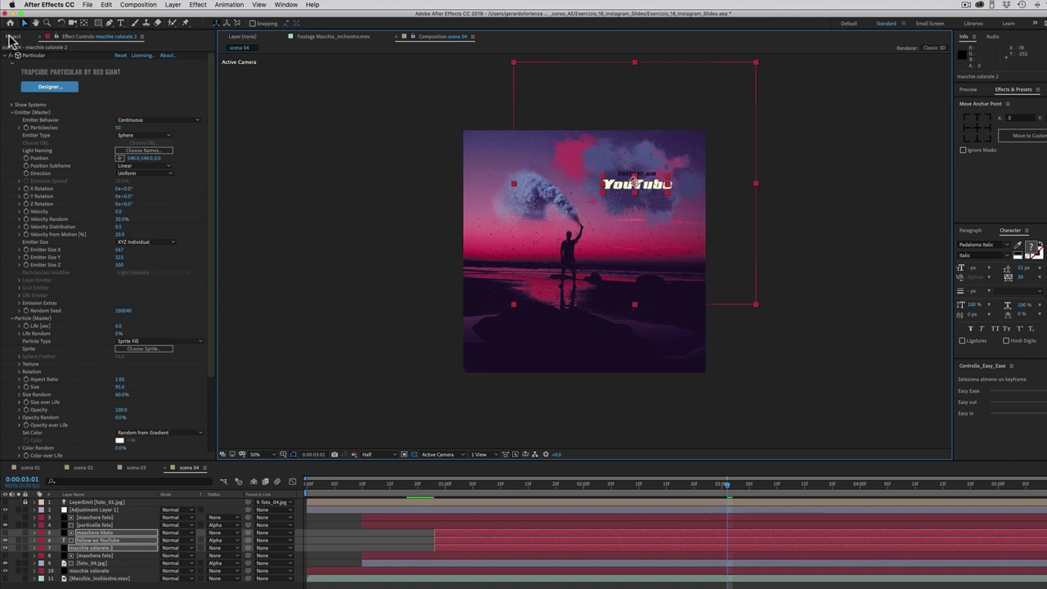
Step: Duplicate scena 01 as scena 05 and swap its photo for foto_05.jpg
left_click(12, 37)
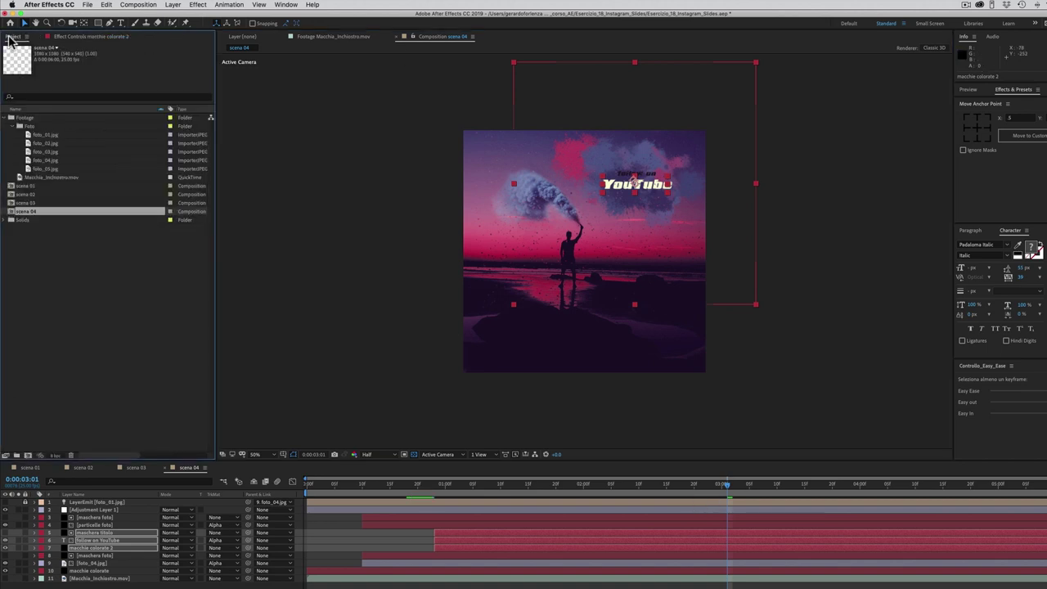
left_click(28, 187)
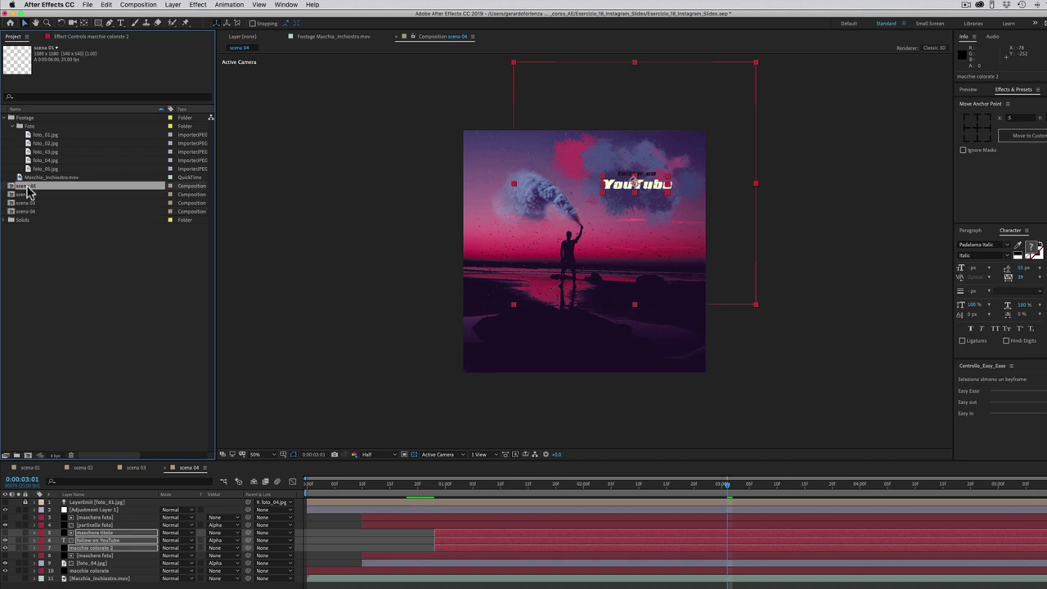
key("ctrl+d")
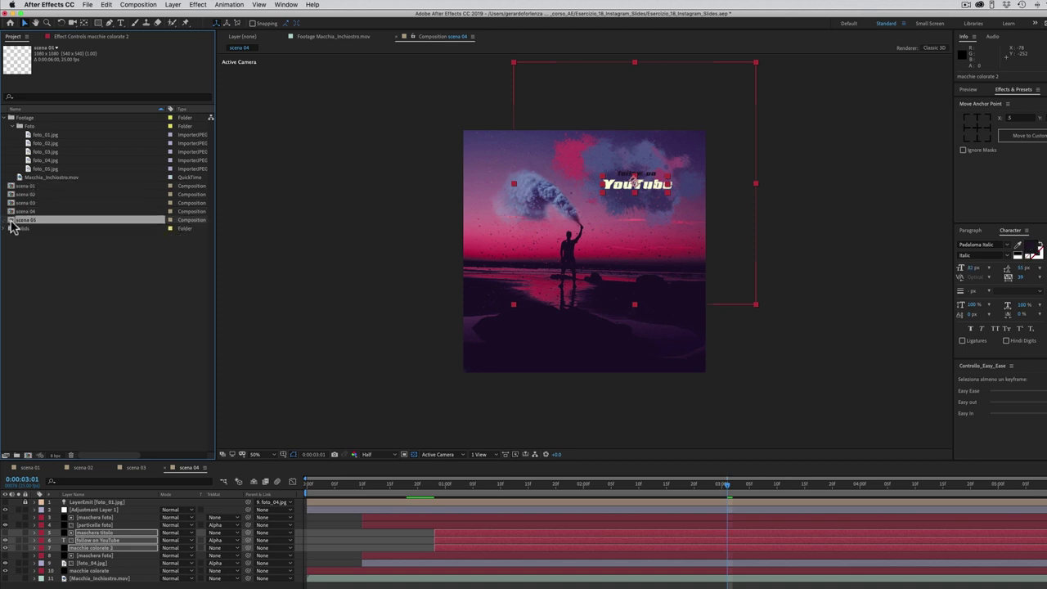
double_click(12, 222)
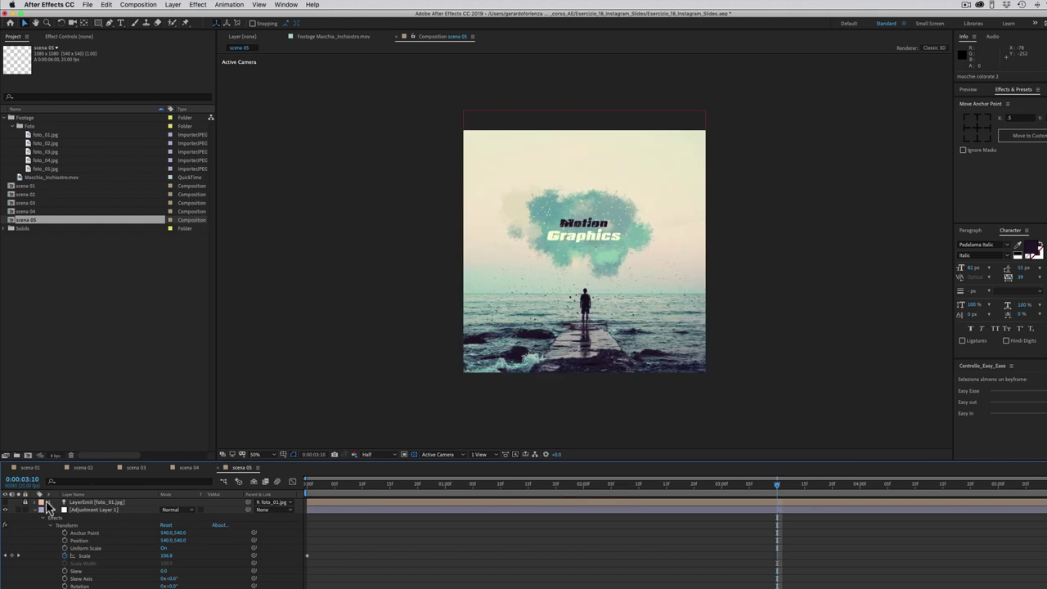
left_click(46, 505)
left_click(116, 563)
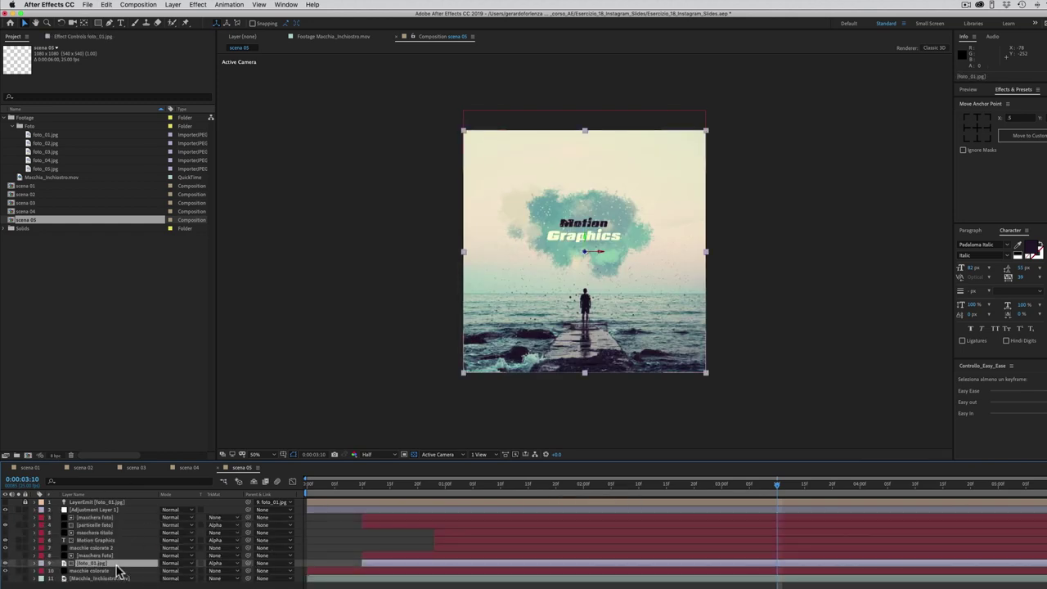
left_click_drag(50, 169, 113, 570)
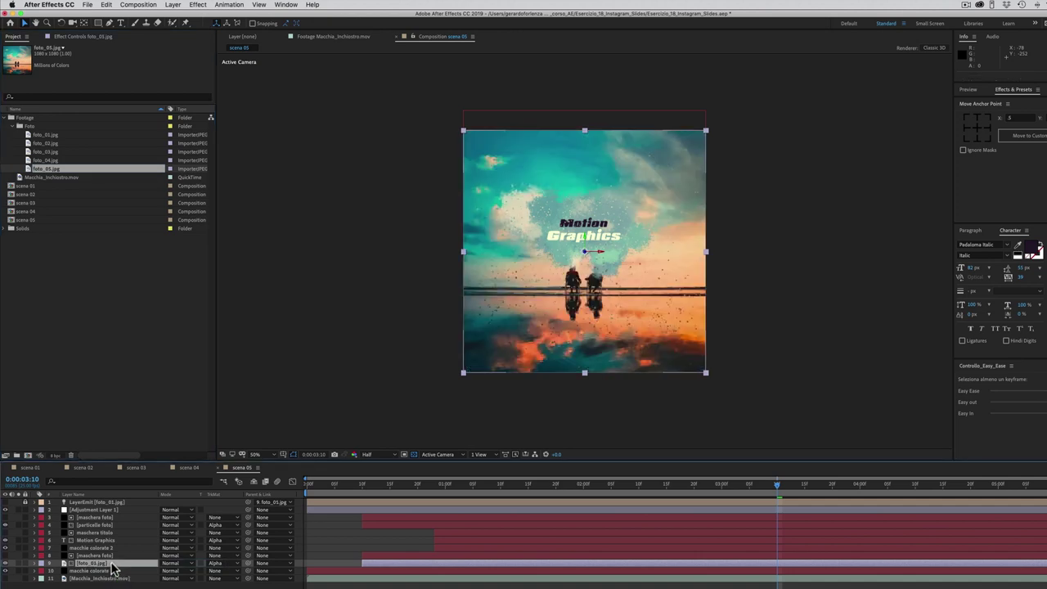
Step: Retitle the scene 'MG Tutorials', enlarging MG from 55 to 82 px
left_click(117, 539)
double_click(595, 223)
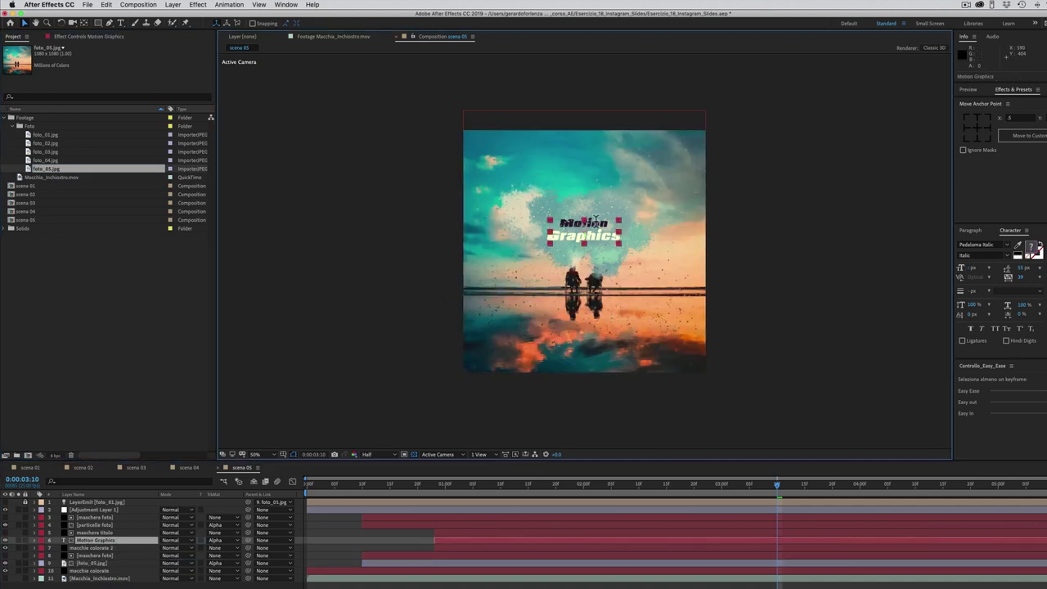
double_click(595, 222)
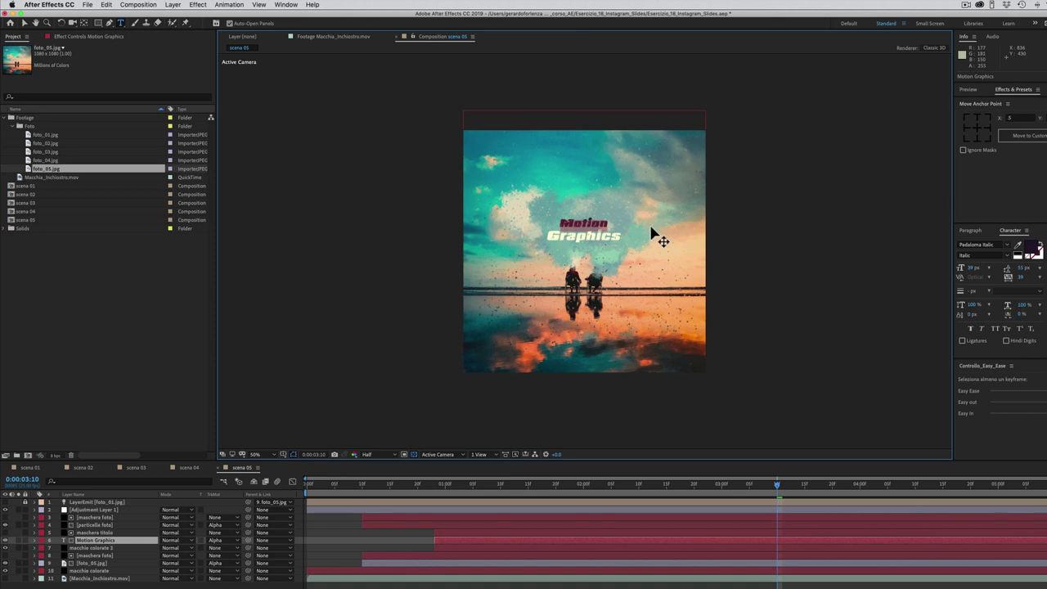
type("MG")
double_click(596, 222)
left_click_drag(980, 267, 990, 269)
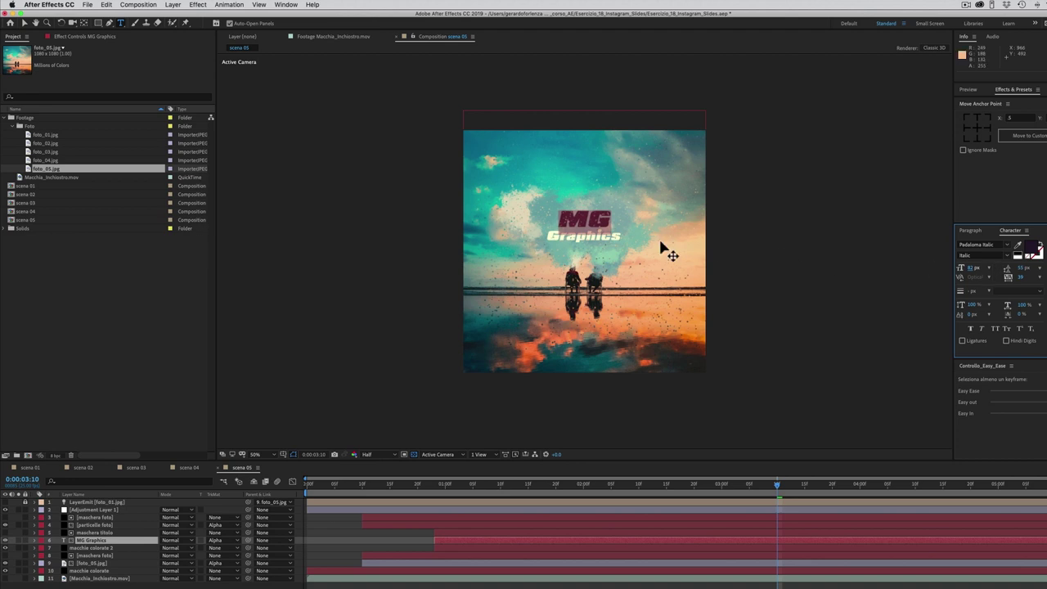
double_click(599, 236)
type("Tutorials")
key("Escape")
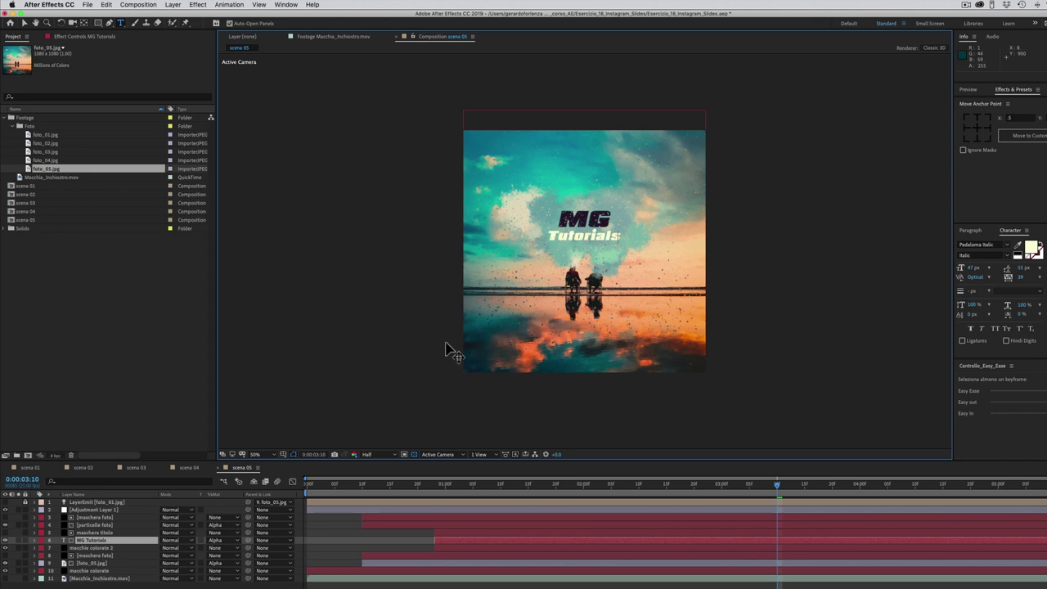
Step: Begin editing the macchie colorate 2 Color over Life ramp's start colour
left_click(104, 548)
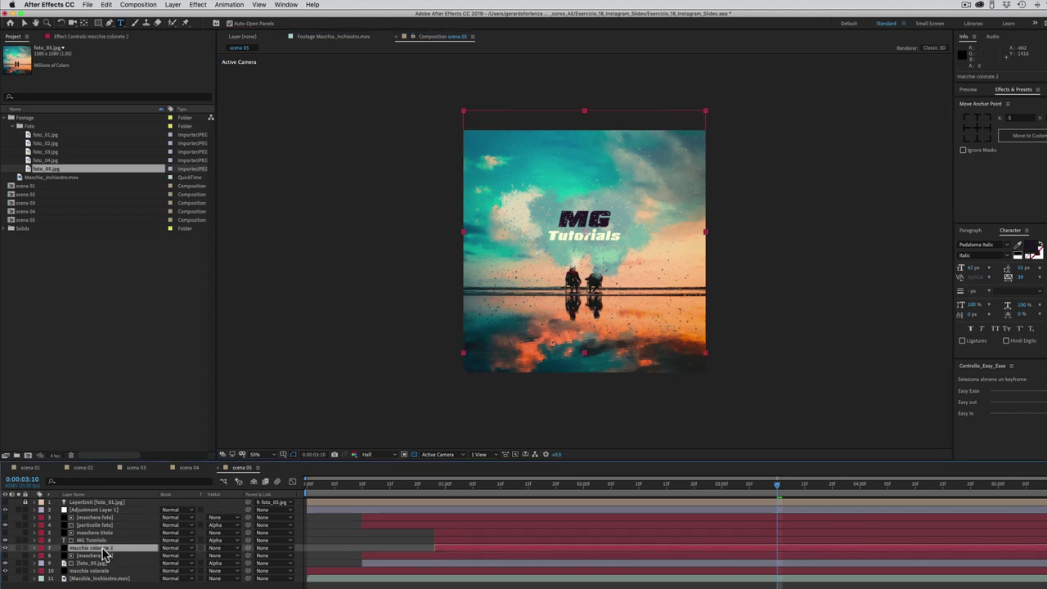
left_click(105, 37)
left_click_drag(211, 131, 178, 326)
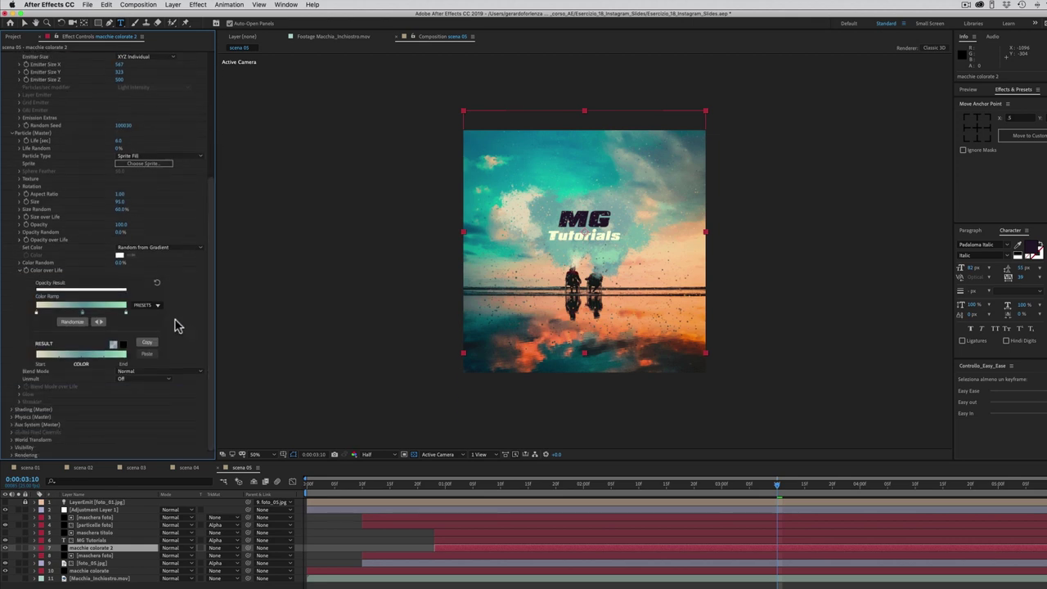
double_click(36, 312)
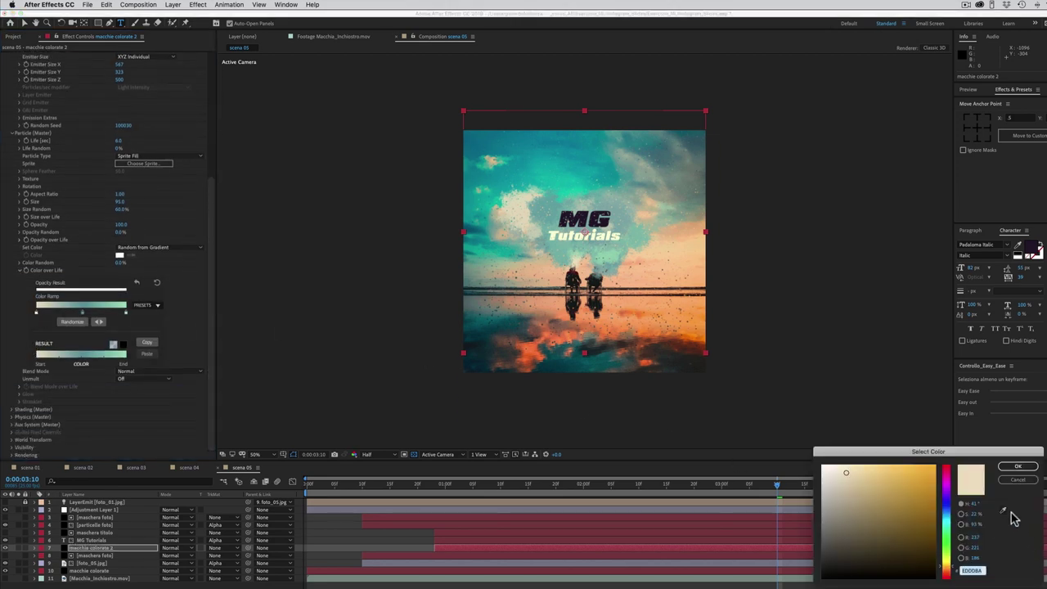
Step: Set the ramp's start colour to an orange sampled from the photo
left_click(1003, 510)
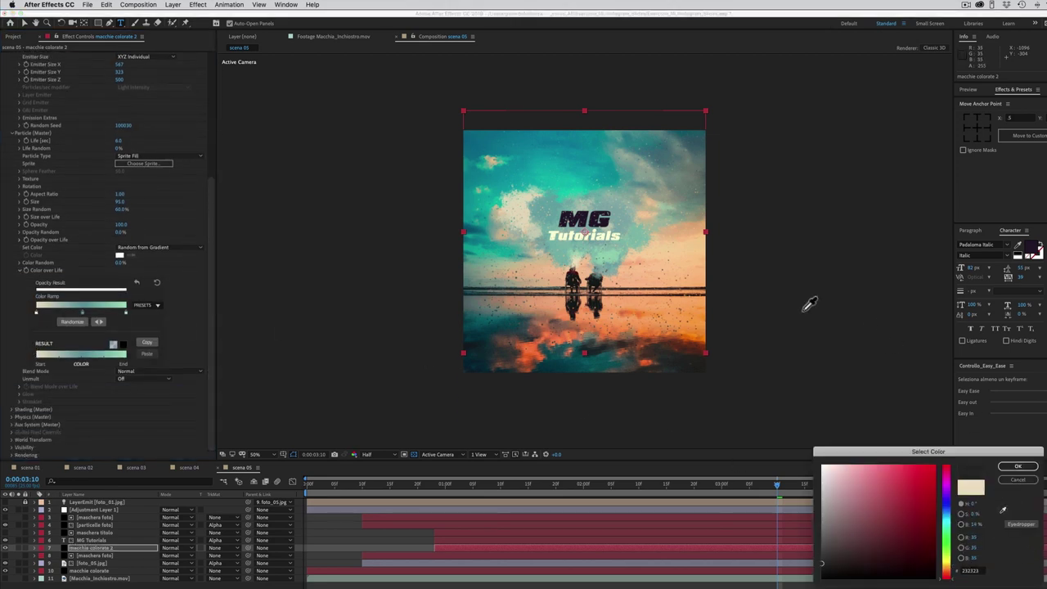
left_click(599, 322)
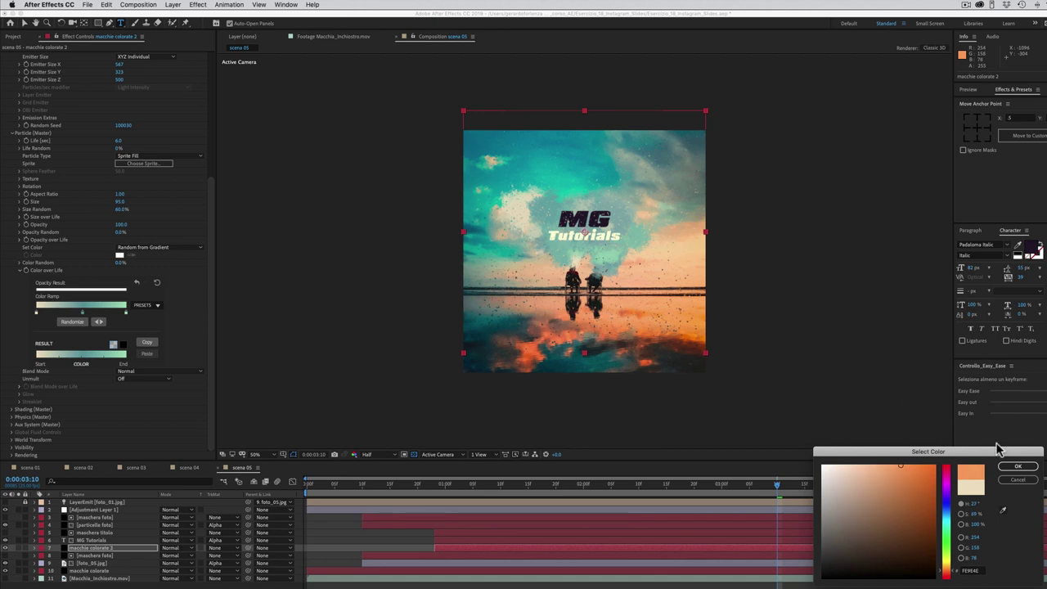
left_click(1017, 466)
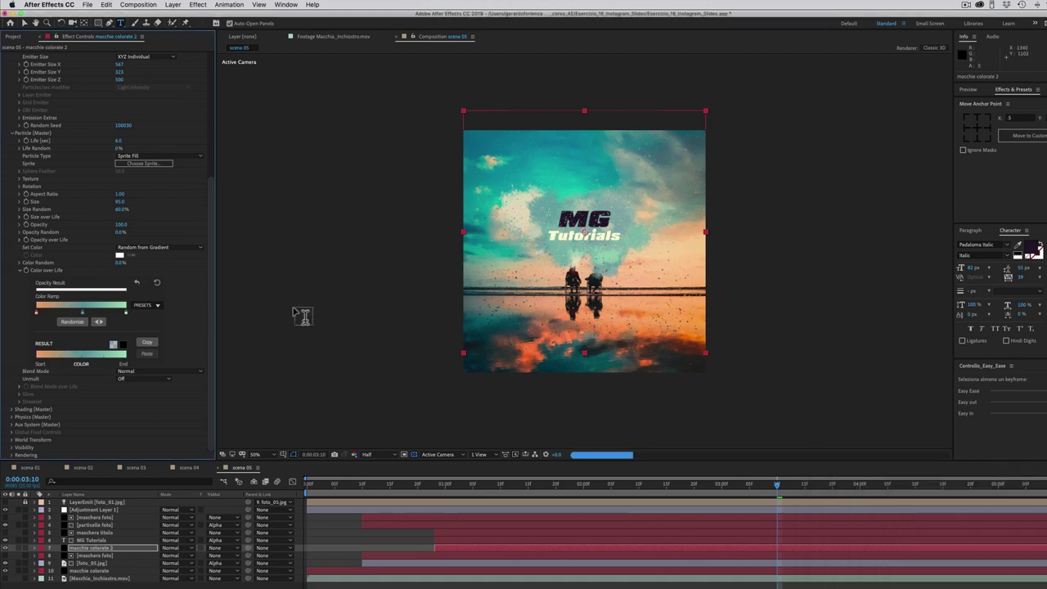
Step: Add a teal middle stop and set a dark teal end colour from the photo
double_click(85, 316)
left_click(1002, 510)
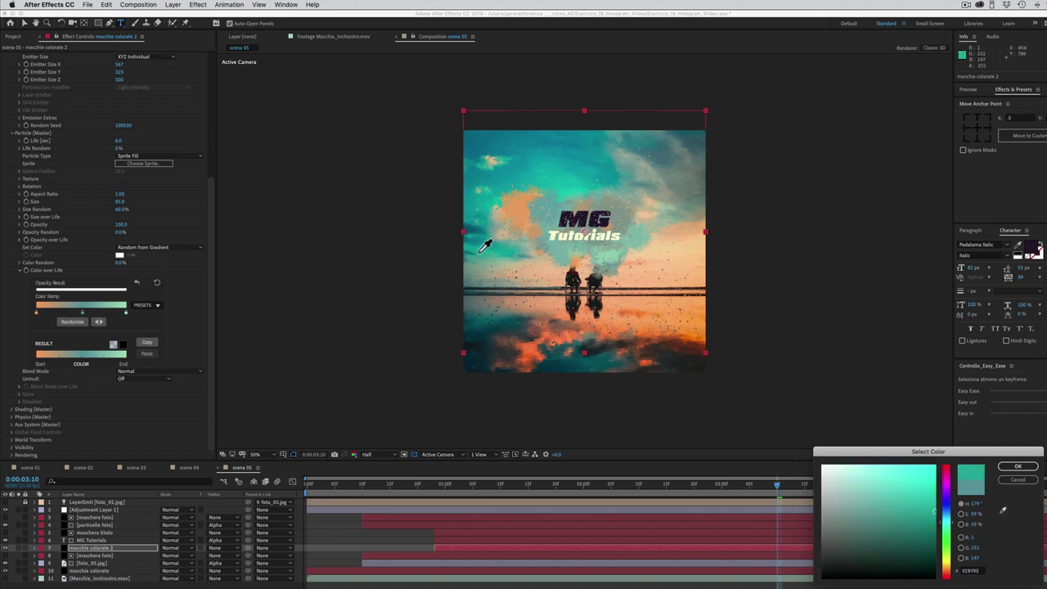
left_click(1017, 467)
double_click(126, 312)
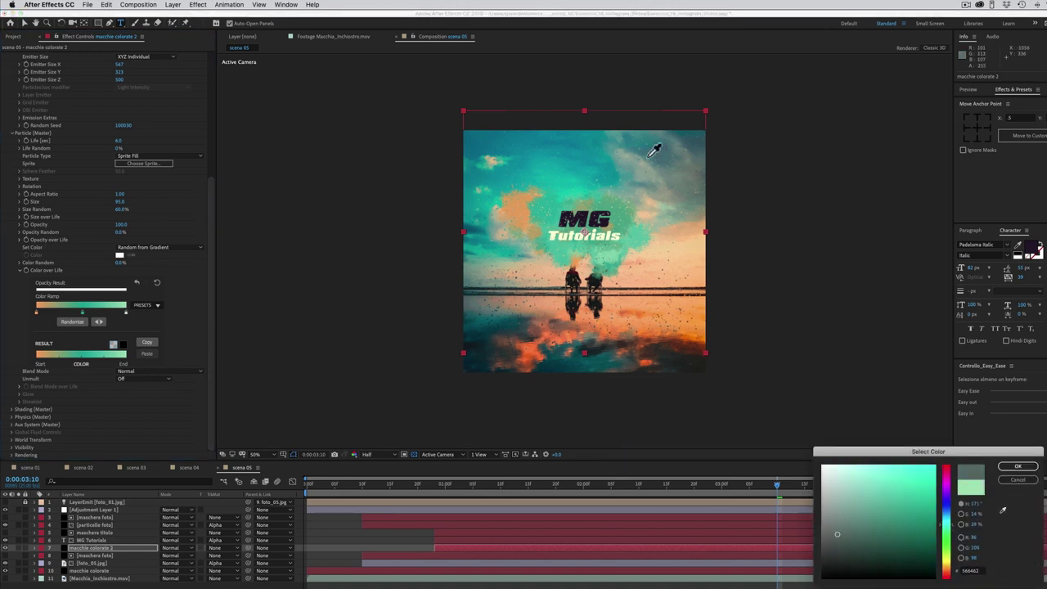
left_click(471, 230)
left_click(1021, 466)
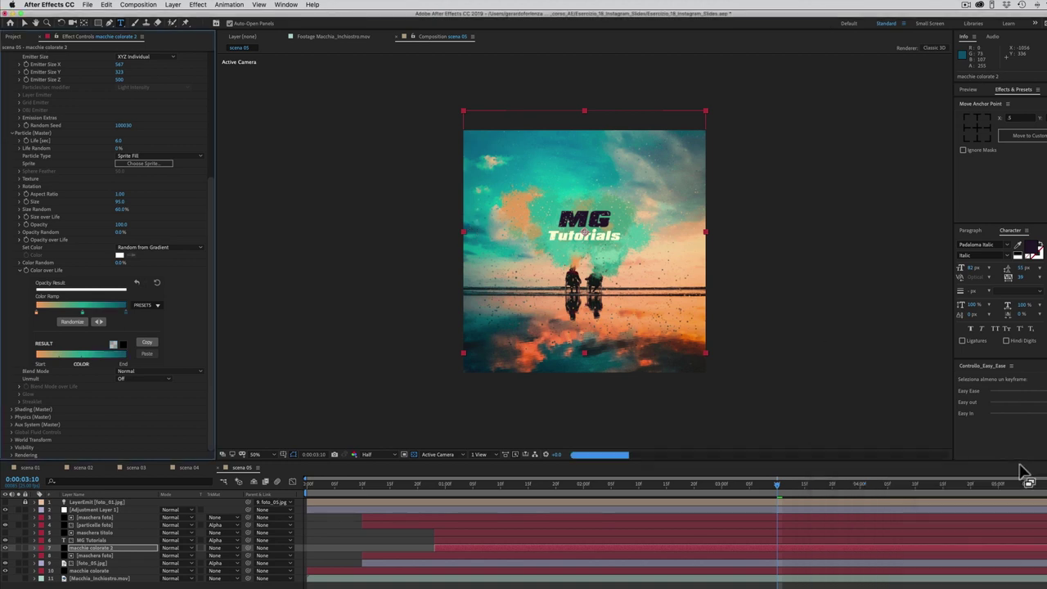
Step: Move the title and mask layers, grouped with the second splash layer, slightly upward
left_click(98, 546)
left_click(96, 532, "shift")
key("v")
left_click_drag(588, 235, 587, 223)
key("Up")
key("Up")
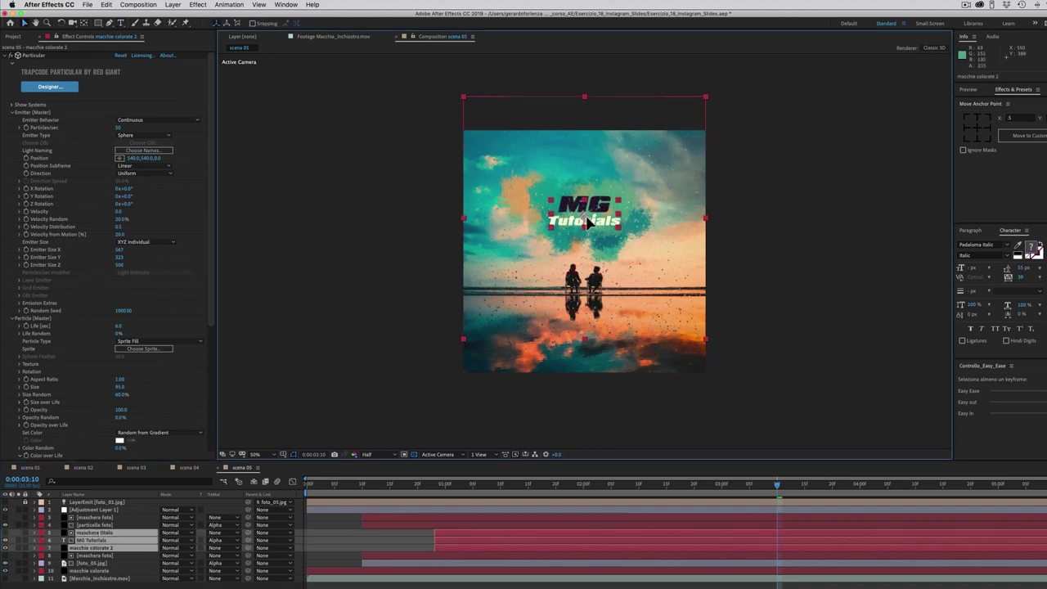
Step: Copy the second splash layer's orange-to-teal Color over Life gradient onto the first splash layer and check an earlier frame
left_click(144, 547)
left_click_drag(211, 330, 222, 444)
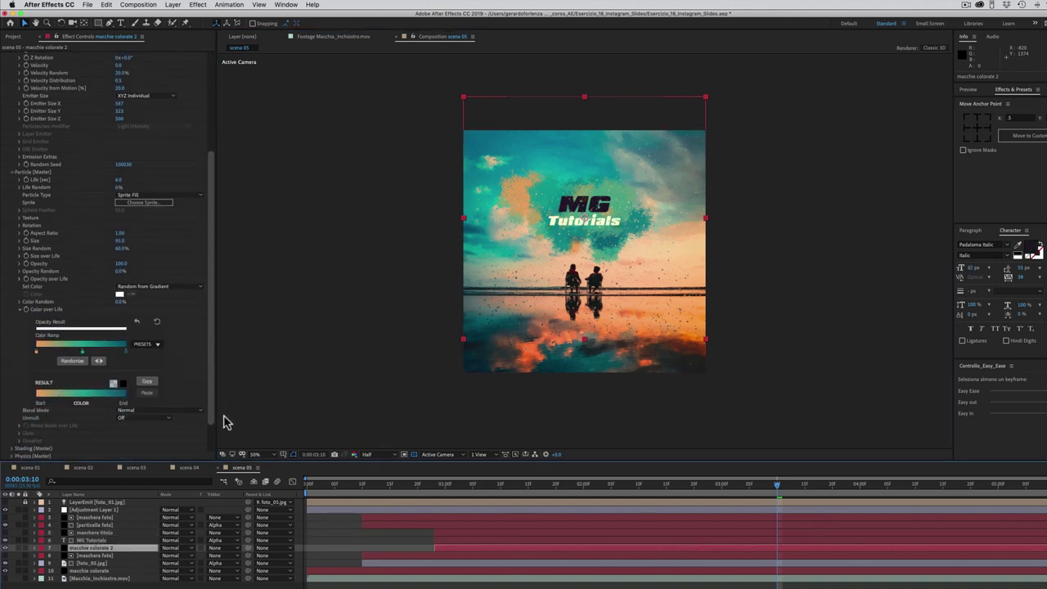
left_click(147, 342)
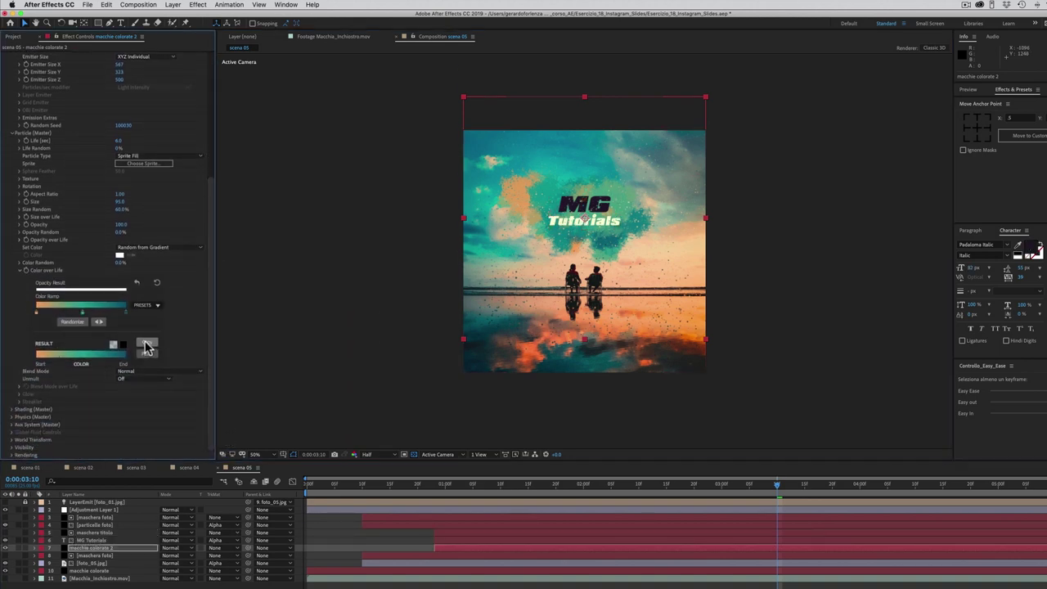
left_click(99, 570)
left_click_drag(208, 311, 209, 424)
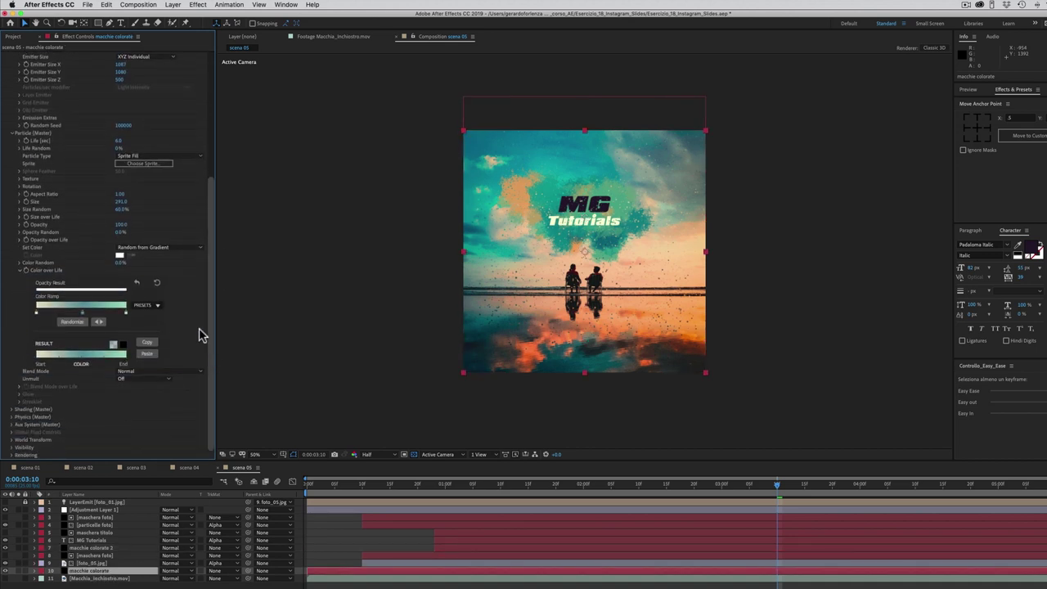
left_click(146, 354)
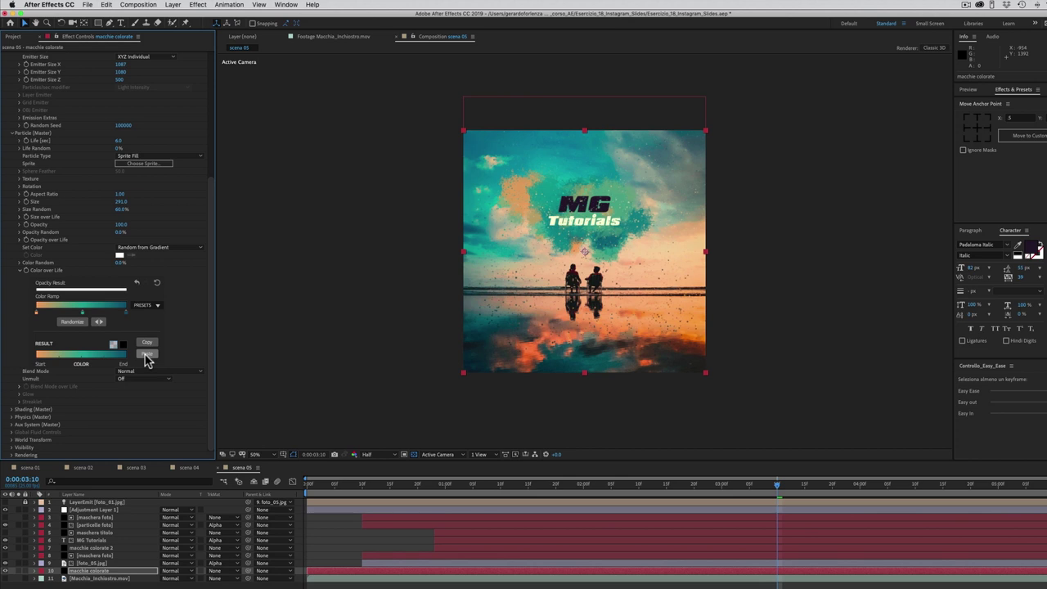
left_click_drag(497, 490, 516, 490)
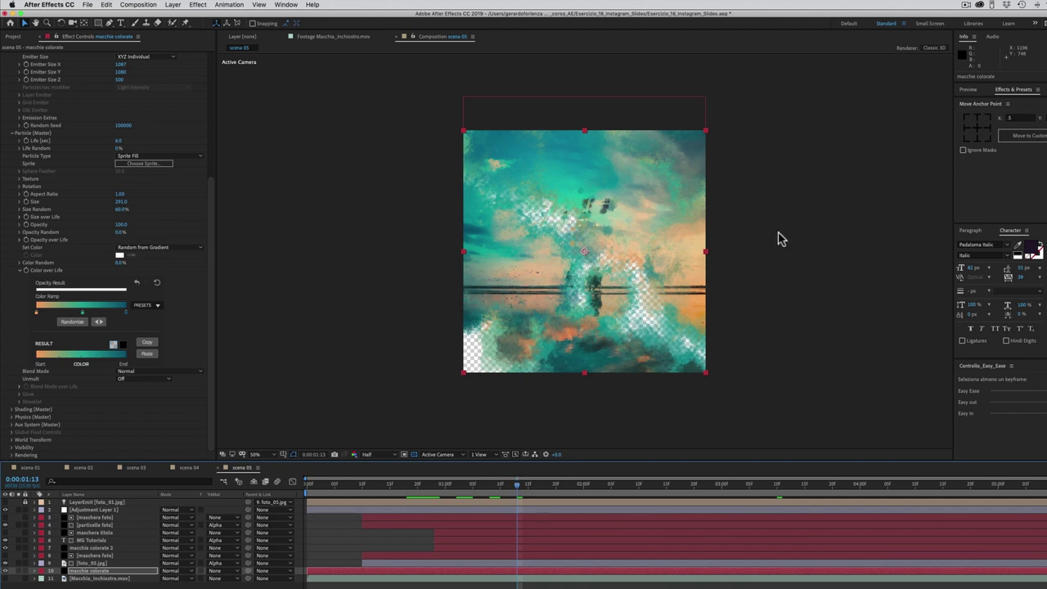
Step: Create a new 20-second composition named Esercizio_18_finale
left_click(143, 5)
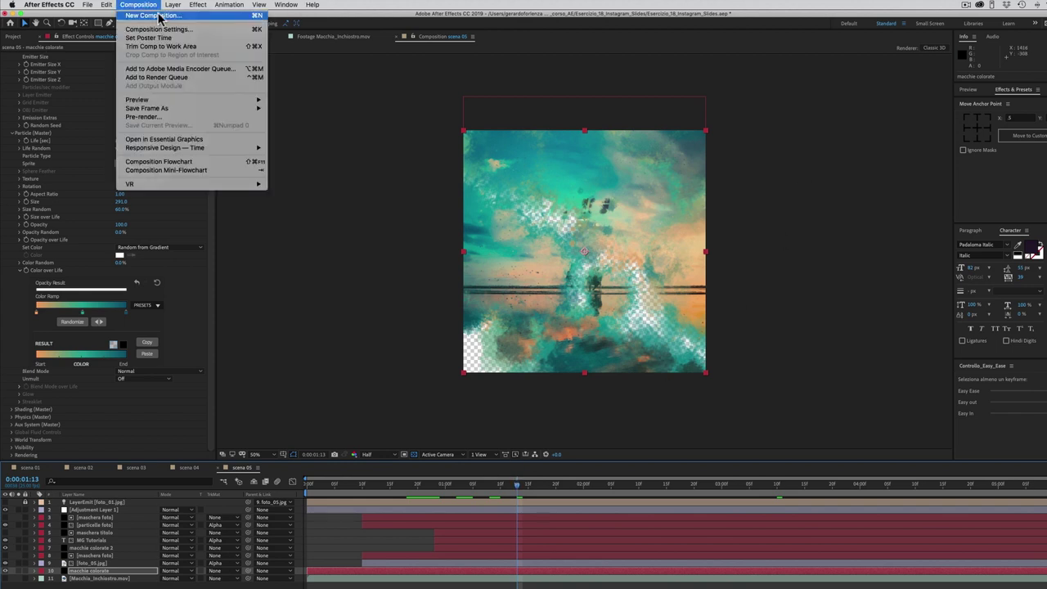
left_click(160, 17)
type("Esercizio_18_finale")
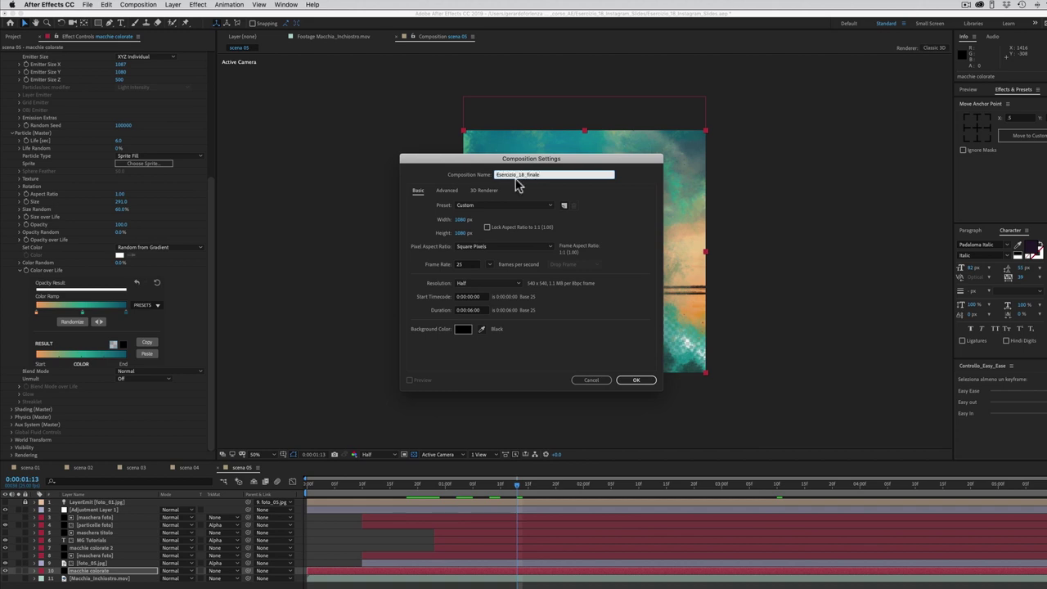
left_click(468, 312)
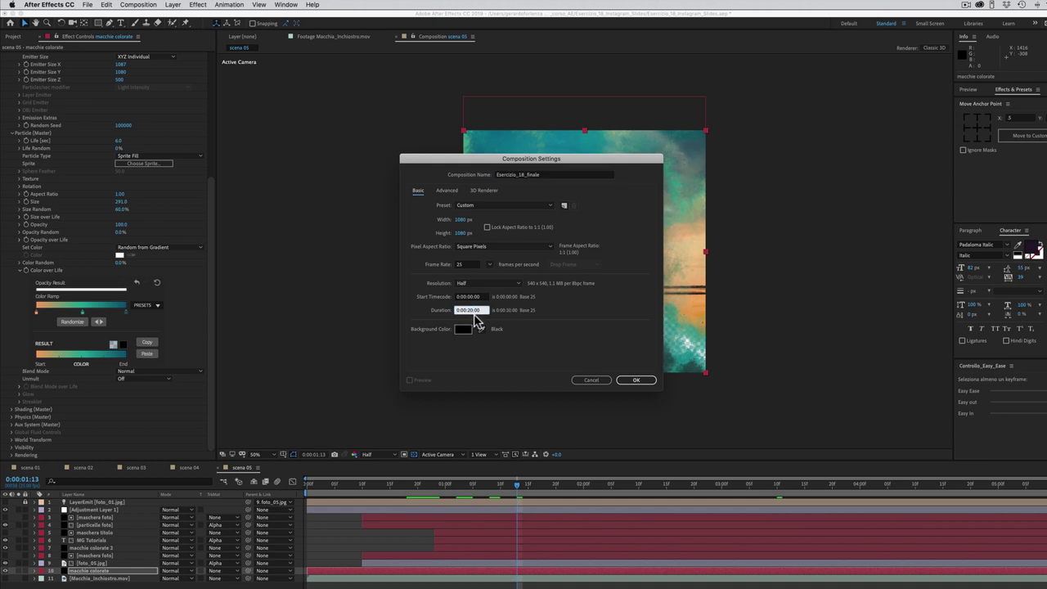
left_click(640, 380)
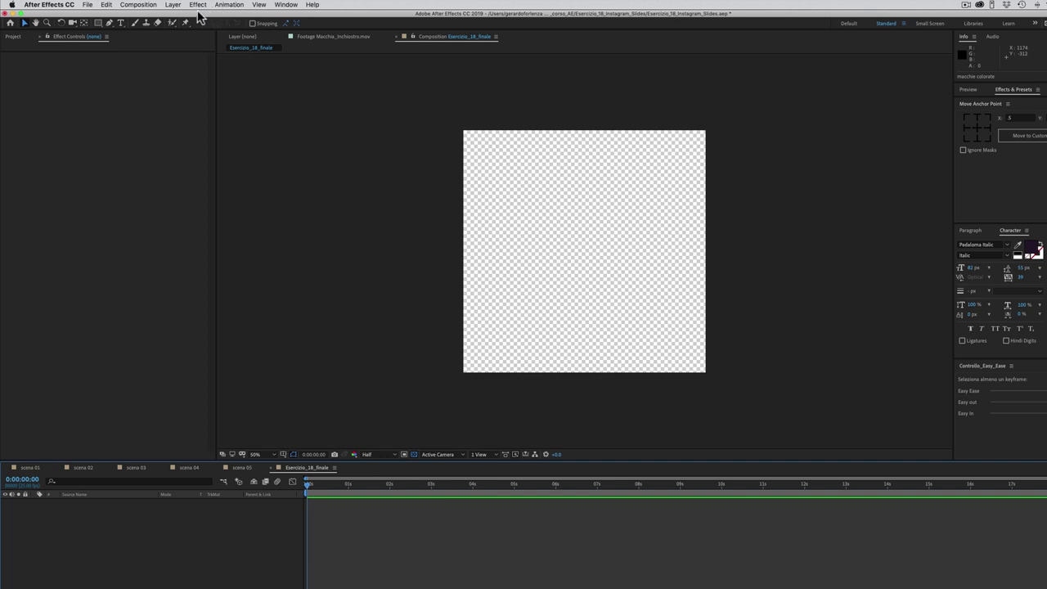
Step: Add a white solid layer named sfondo to the composition
left_click(172, 6)
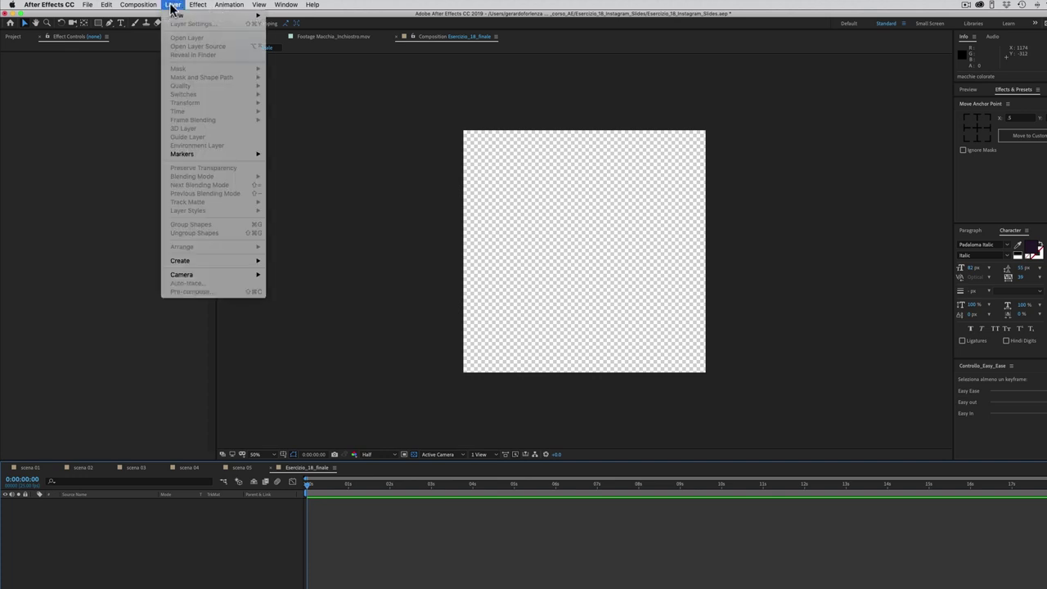
mouse_move(177, 15)
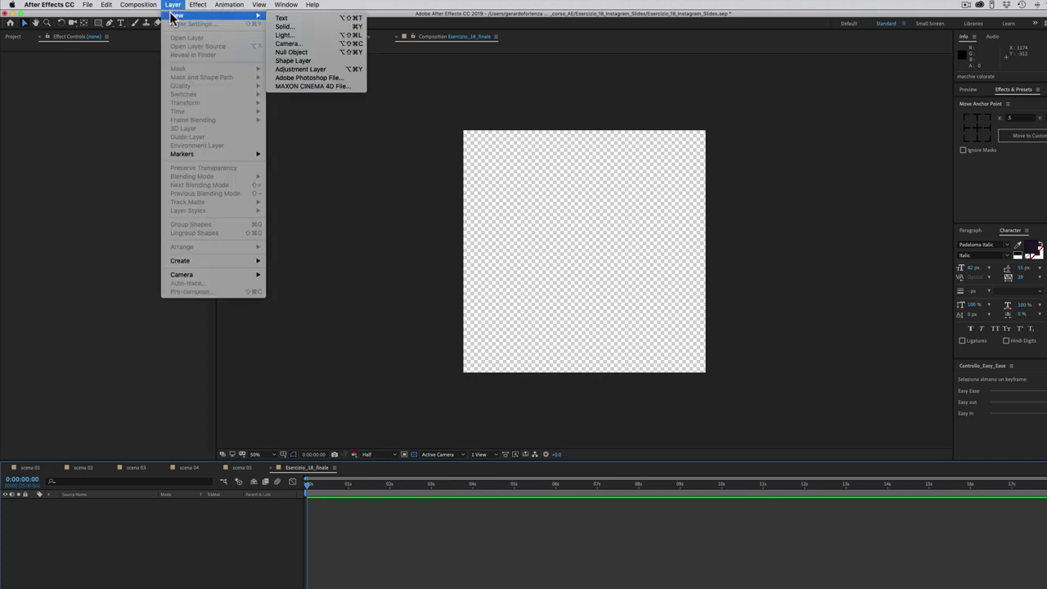
left_click(283, 25)
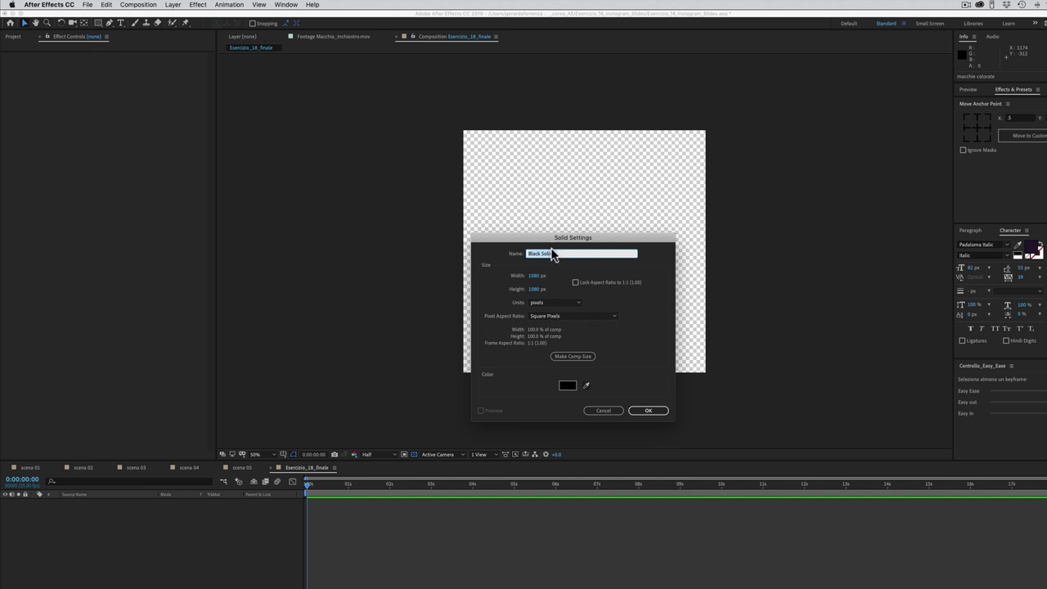
type("sfondo")
left_click(572, 391)
left_click_drag(859, 515, 808, 459)
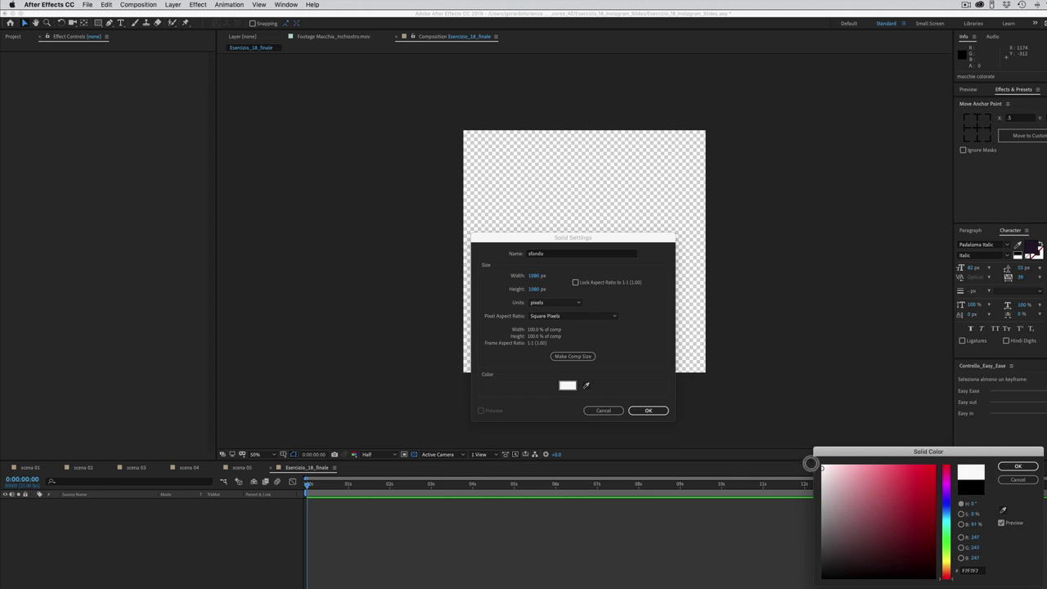
left_click(1007, 467)
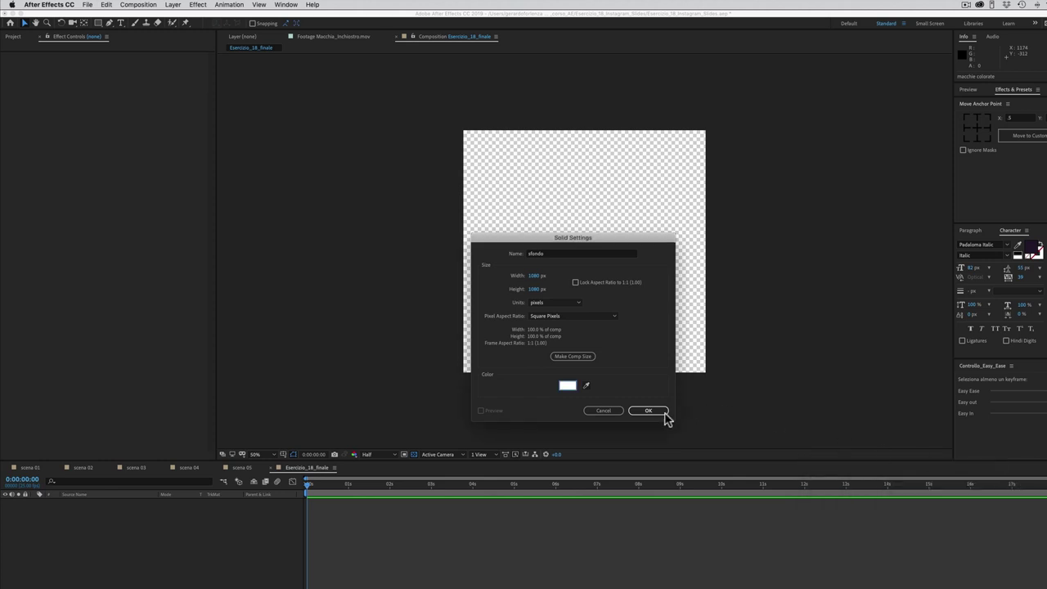
left_click(659, 411)
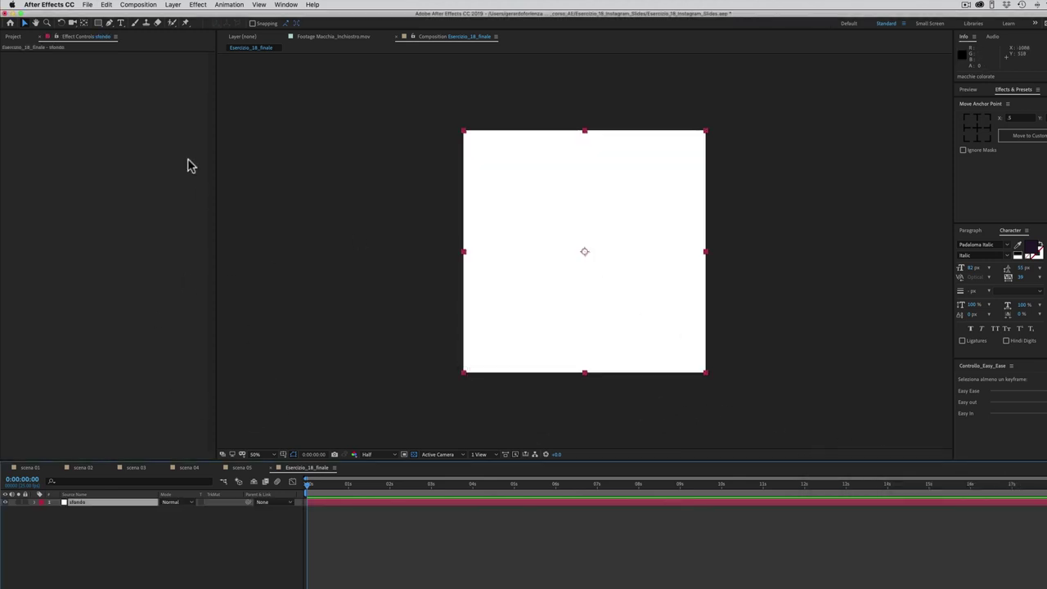
Step: Add scena 01 to the timeline and scena 02 above it, starting about 2 seconds later
left_click(13, 38)
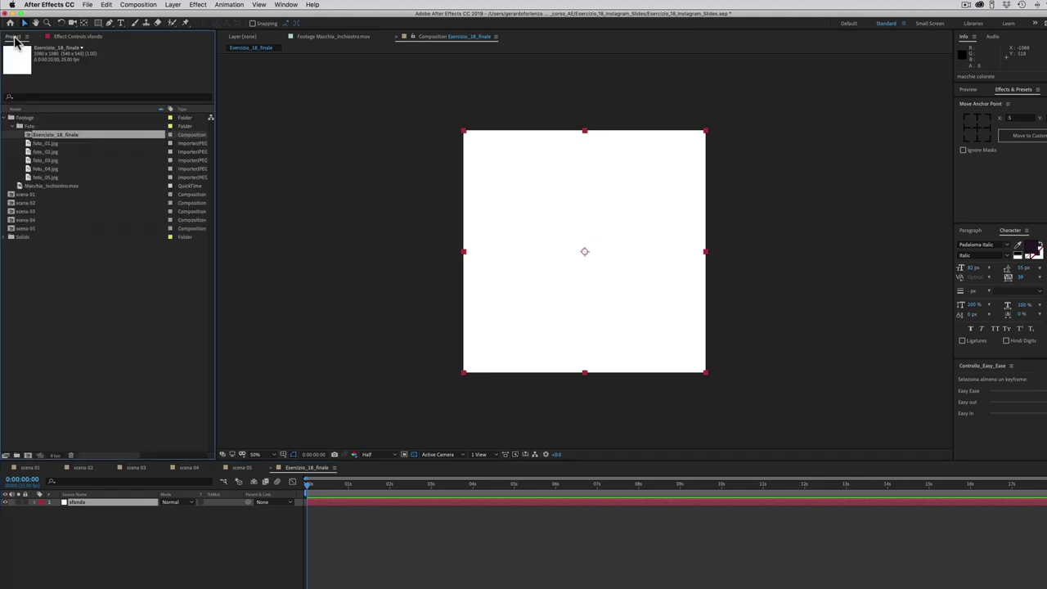
left_click_drag(28, 196, 92, 503)
left_click_drag(308, 484, 454, 490)
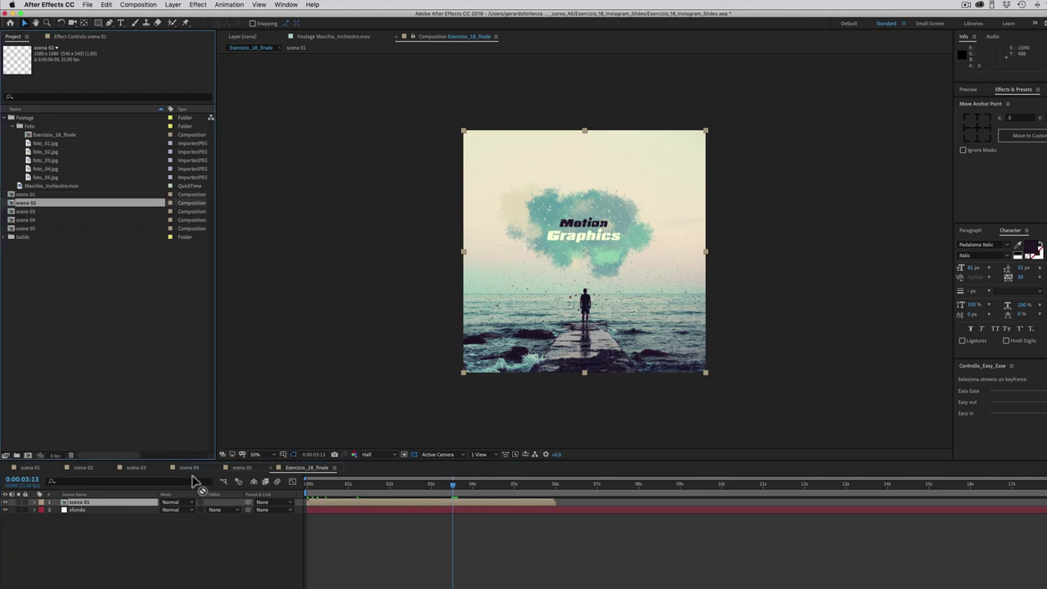
left_click_drag(27, 202, 139, 512)
left_click_drag(356, 502, 494, 501)
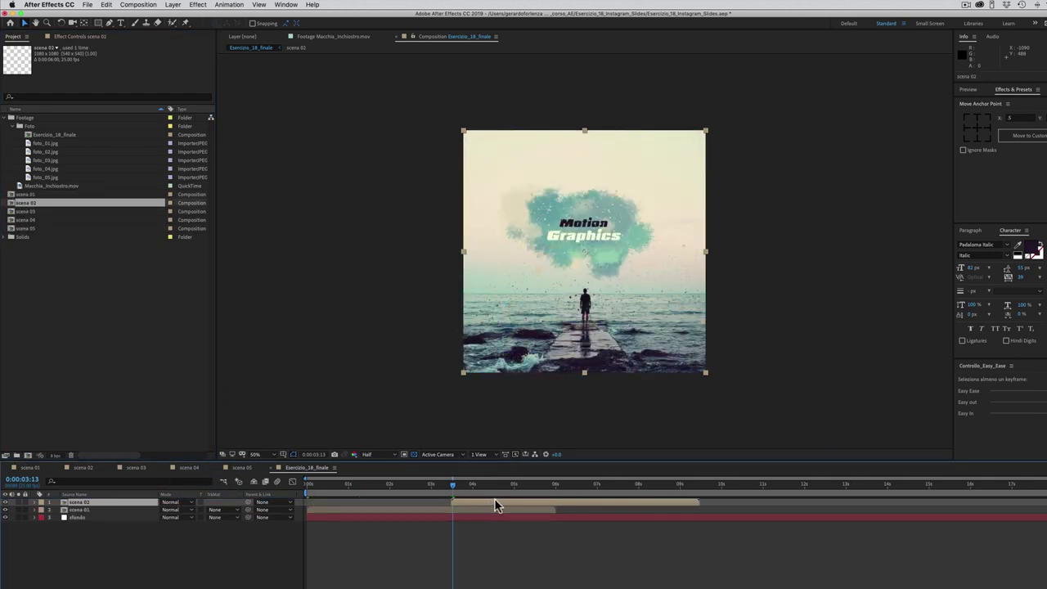
Step: Add scena 03, 04 and 05 starting at about 7, 10 and 14 seconds
left_click_drag(462, 490, 601, 490)
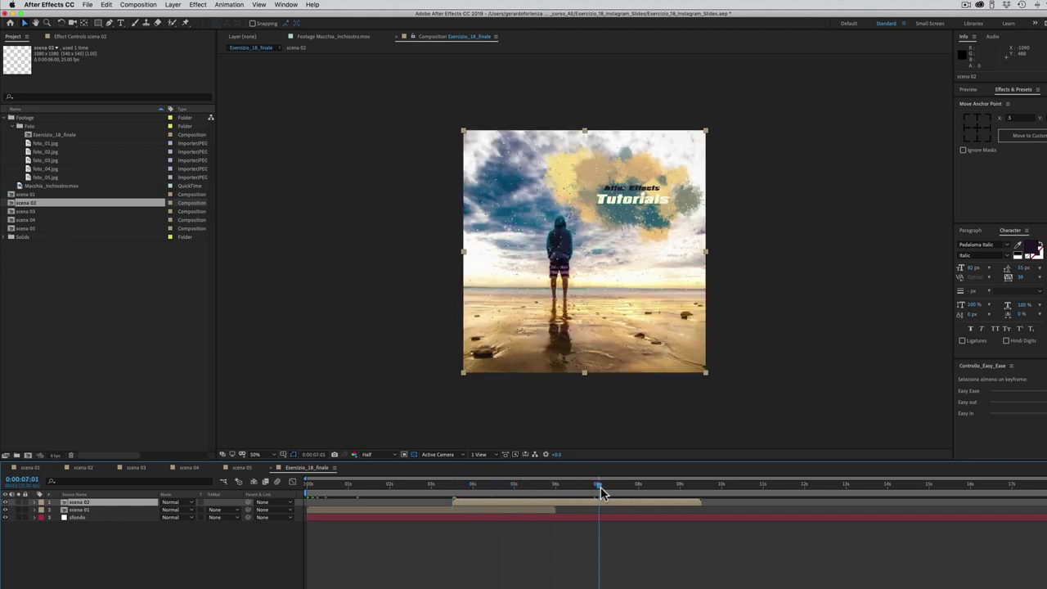
left_click_drag(33, 211, 120, 512)
left_click_drag(374, 517, 646, 517)
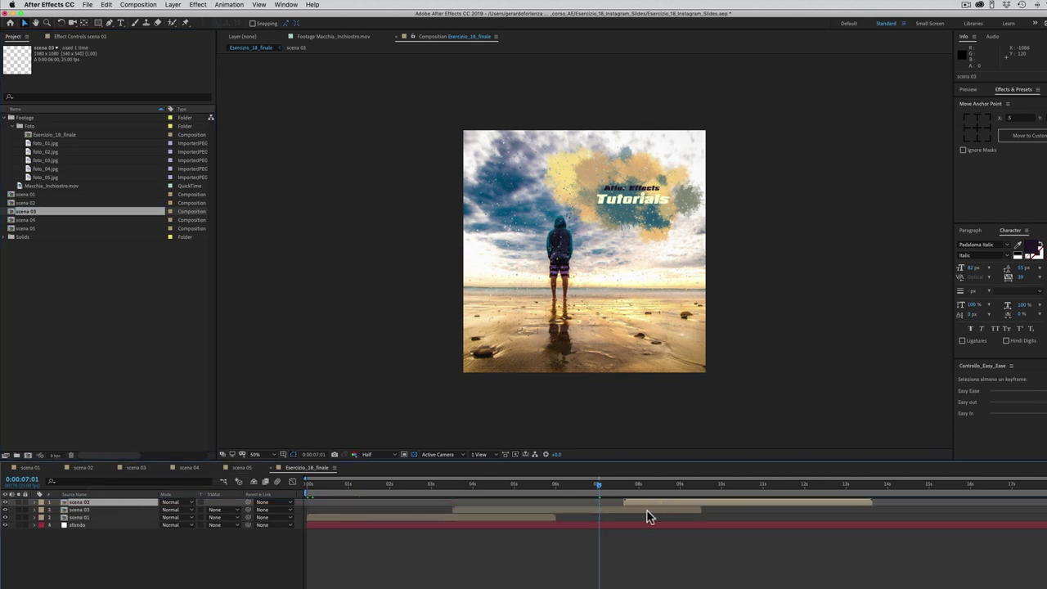
left_click_drag(693, 486, 744, 485)
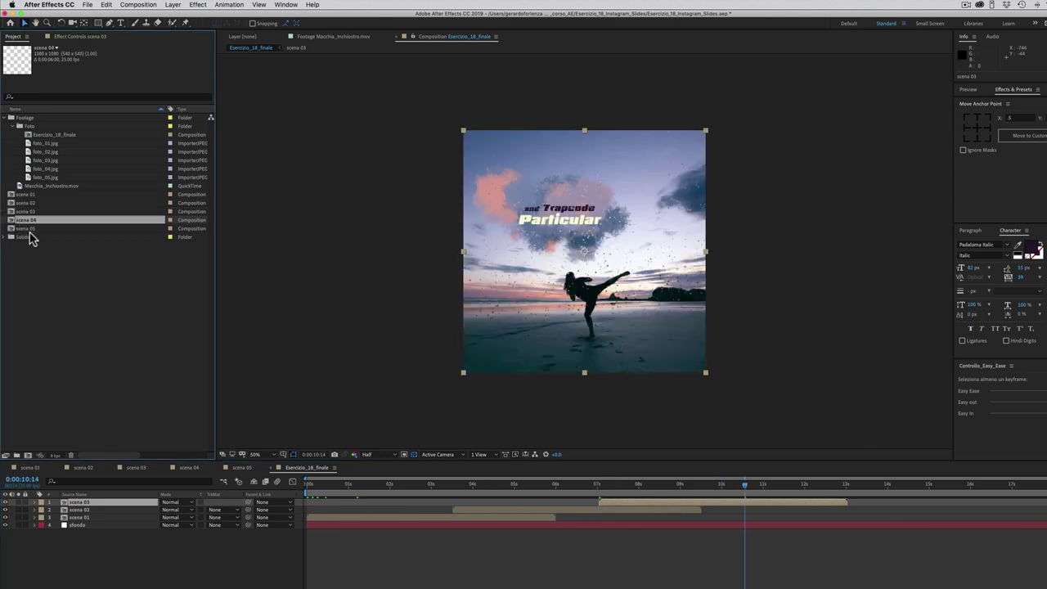
left_click_drag(29, 219, 82, 501)
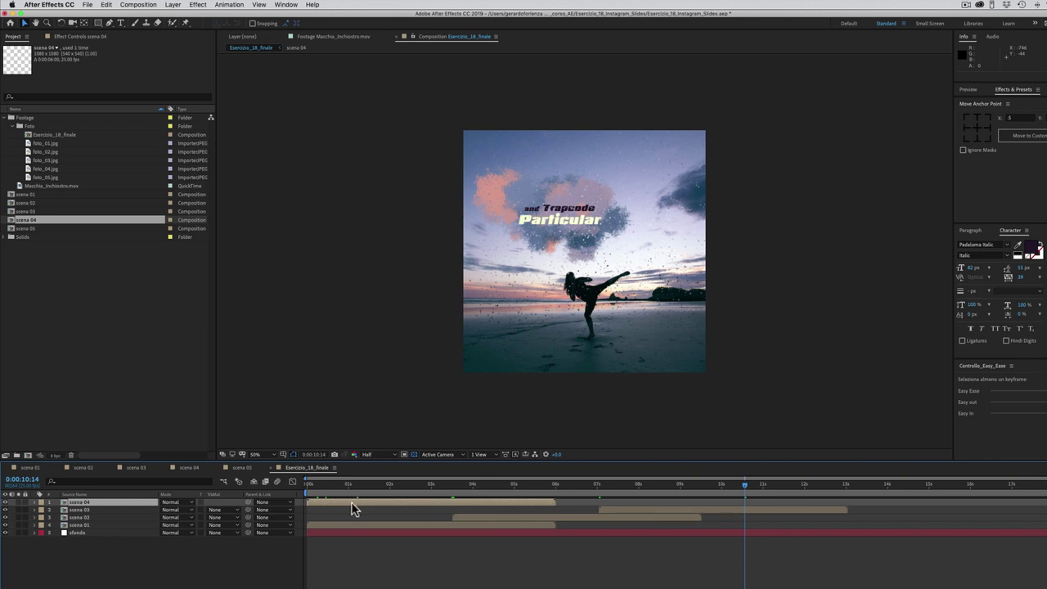
left_click_drag(352, 507, 789, 504)
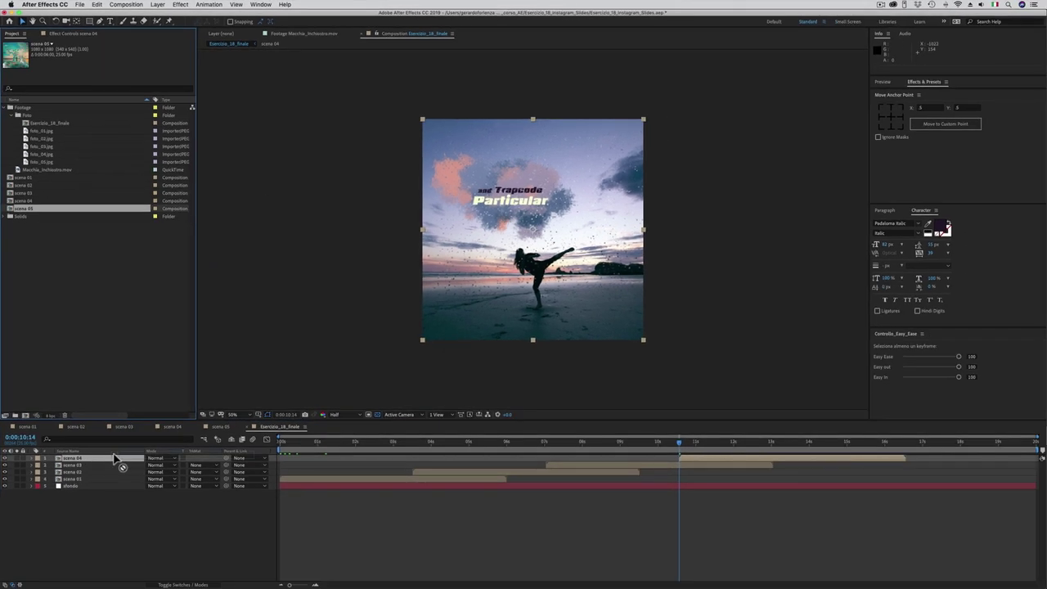
left_click_drag(12, 229, 121, 508)
left_click(809, 440)
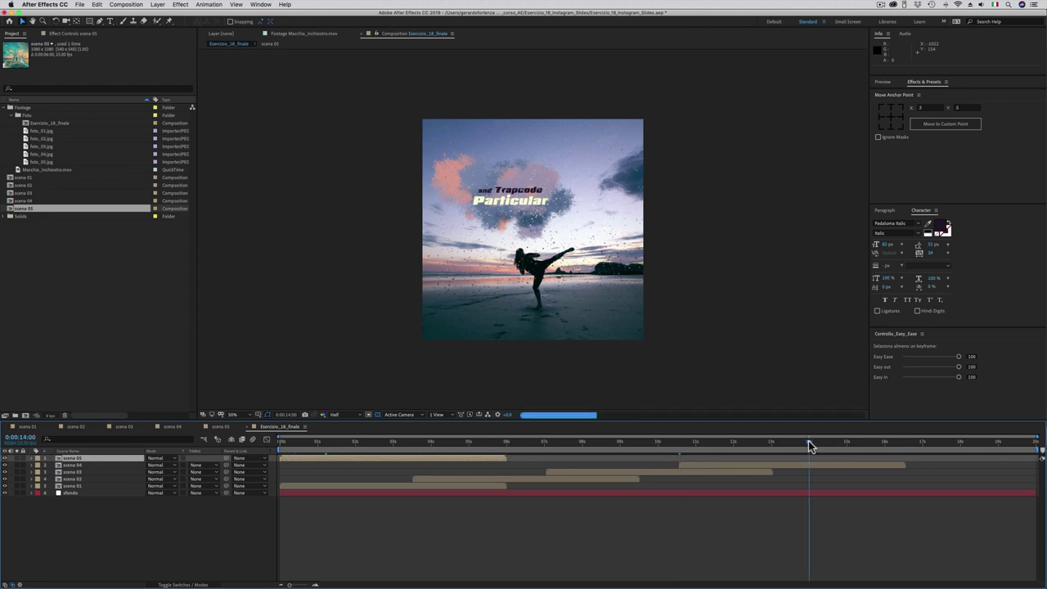
left_click_drag(300, 461, 828, 464)
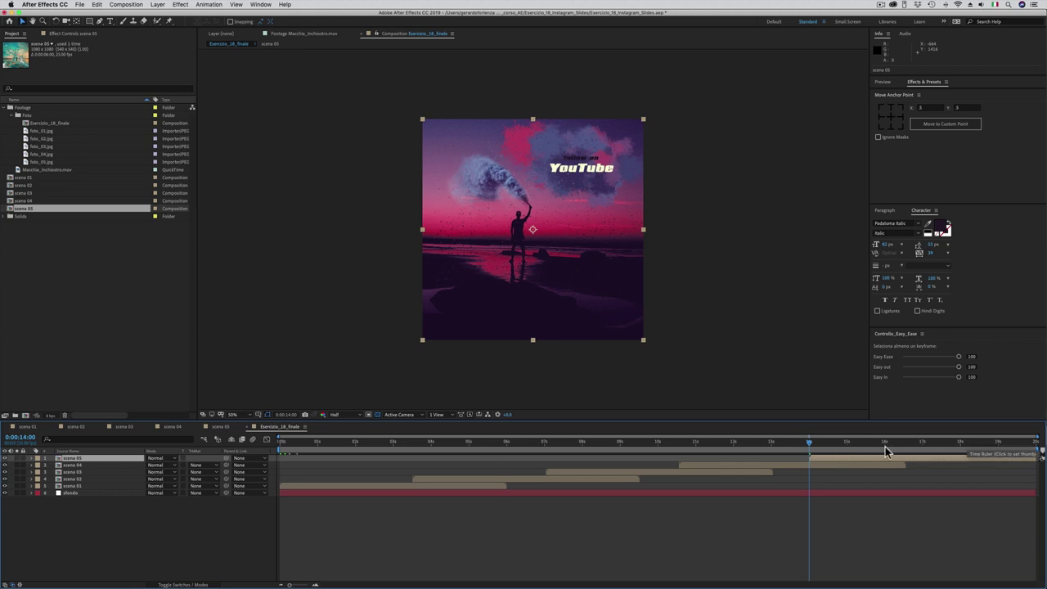
left_click_drag(874, 444, 395, 440)
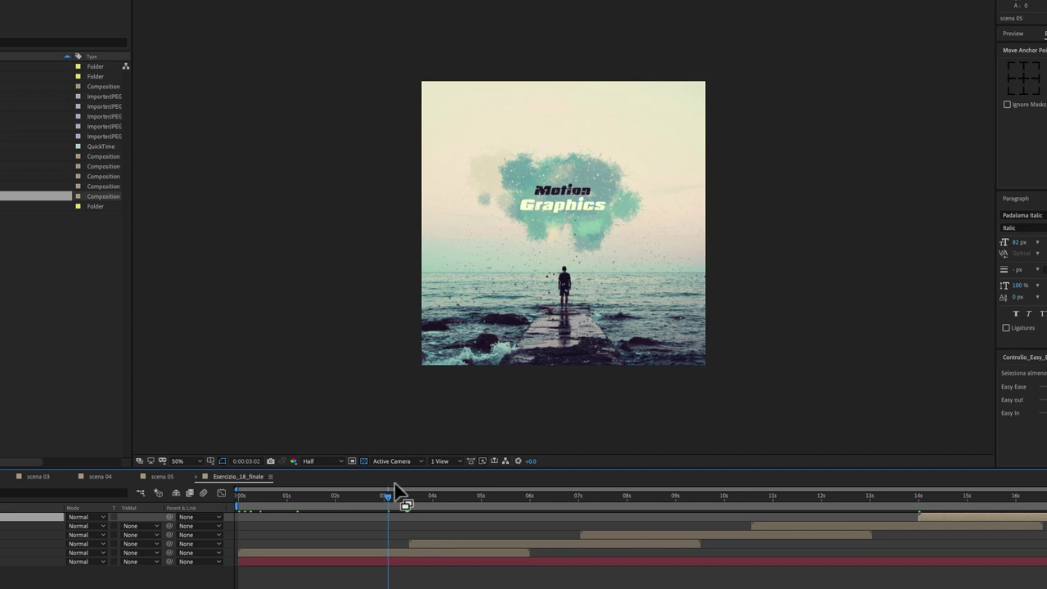
key("space")
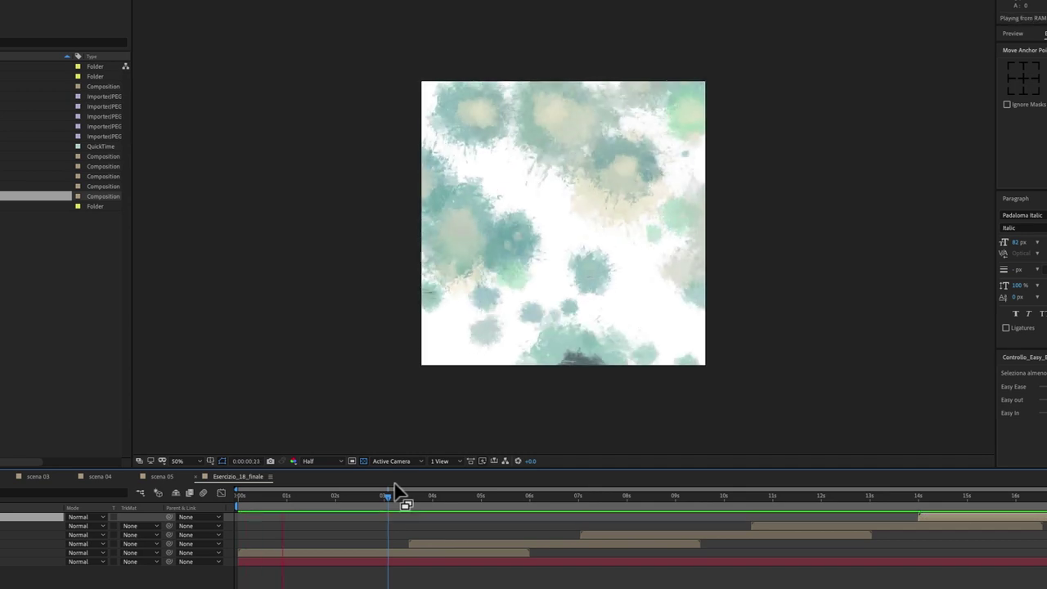